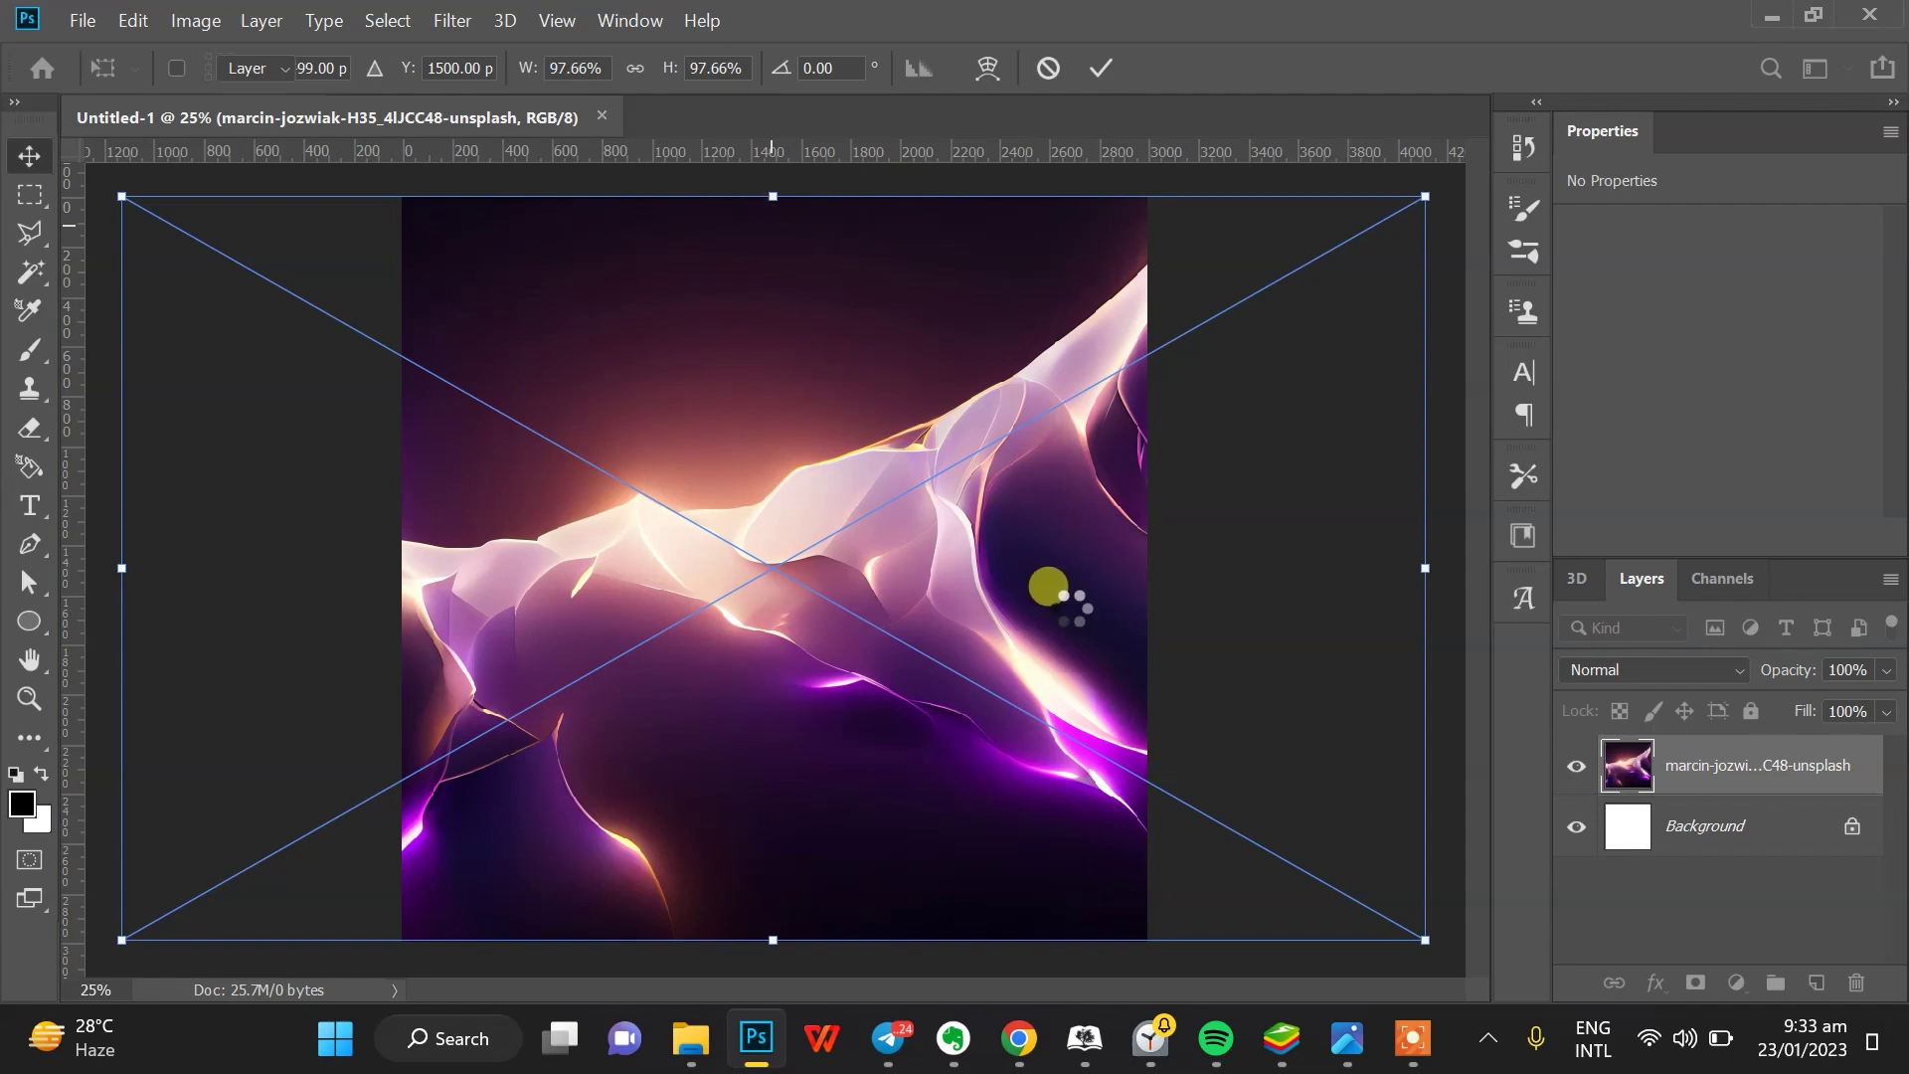
- Place the green street photo stretched to 3000 px wide, beneath the purple image layer
key("alt+Tab")
scroll(1193, 497, "down", 5)
scroll(1139, 485, "down", 1)
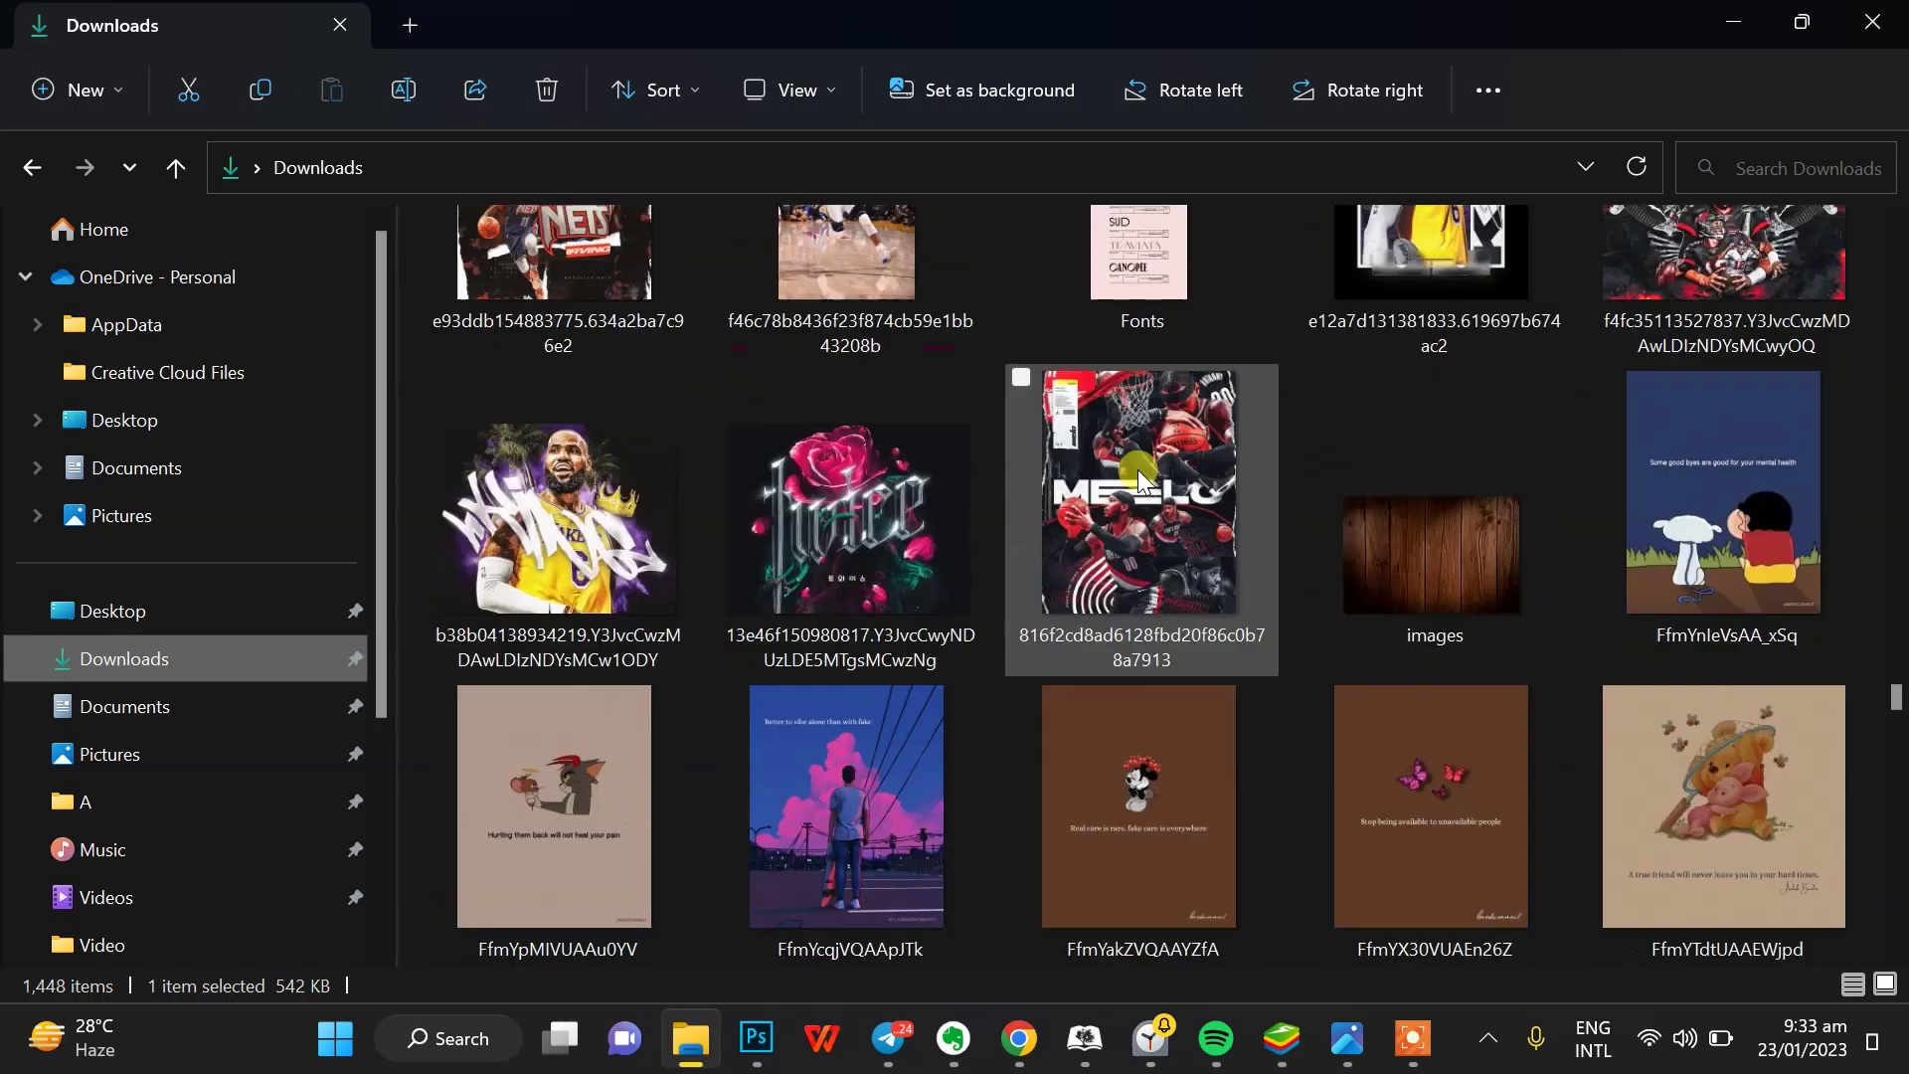
left_click_drag(1691, 596, 792, 767)
left_click_drag(834, 567, 1150, 568)
left_click_drag(576, 568, 402, 539)
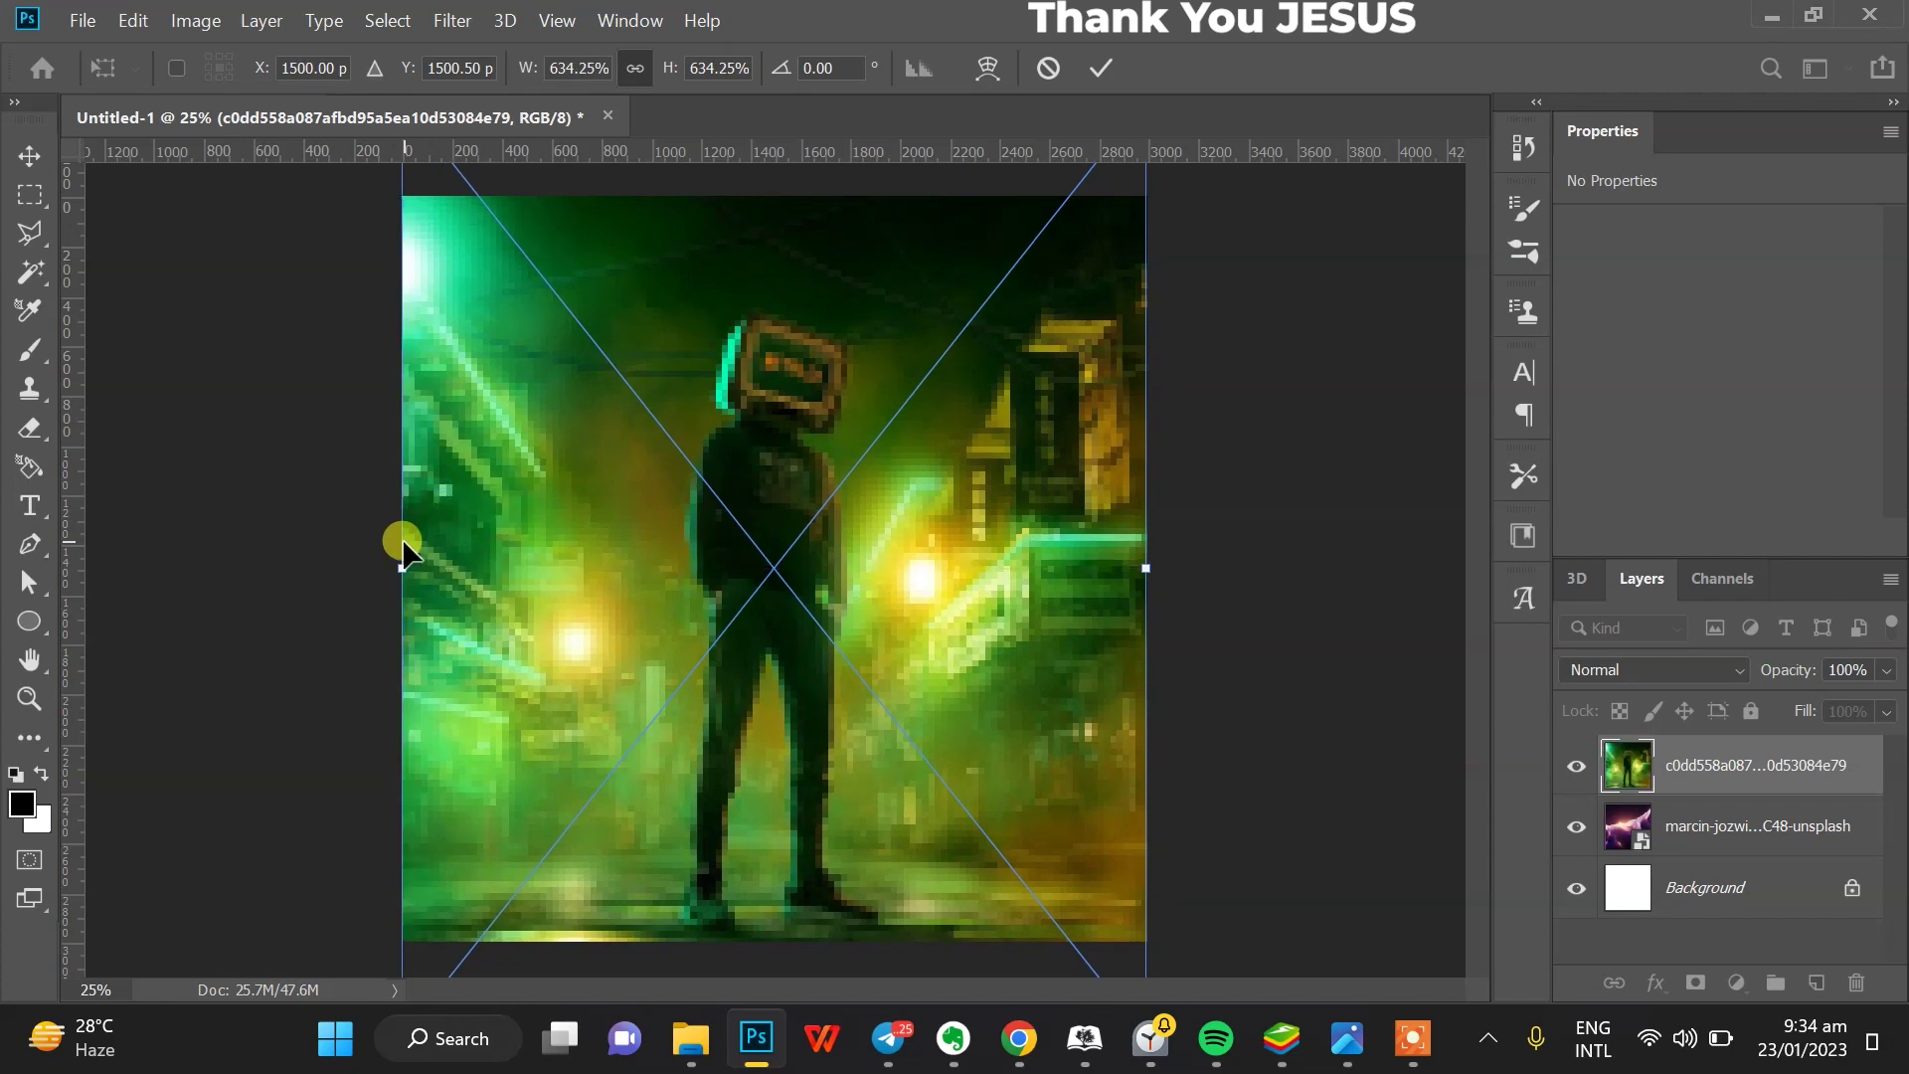
key("Return")
left_click_drag(1747, 780, 1738, 858)
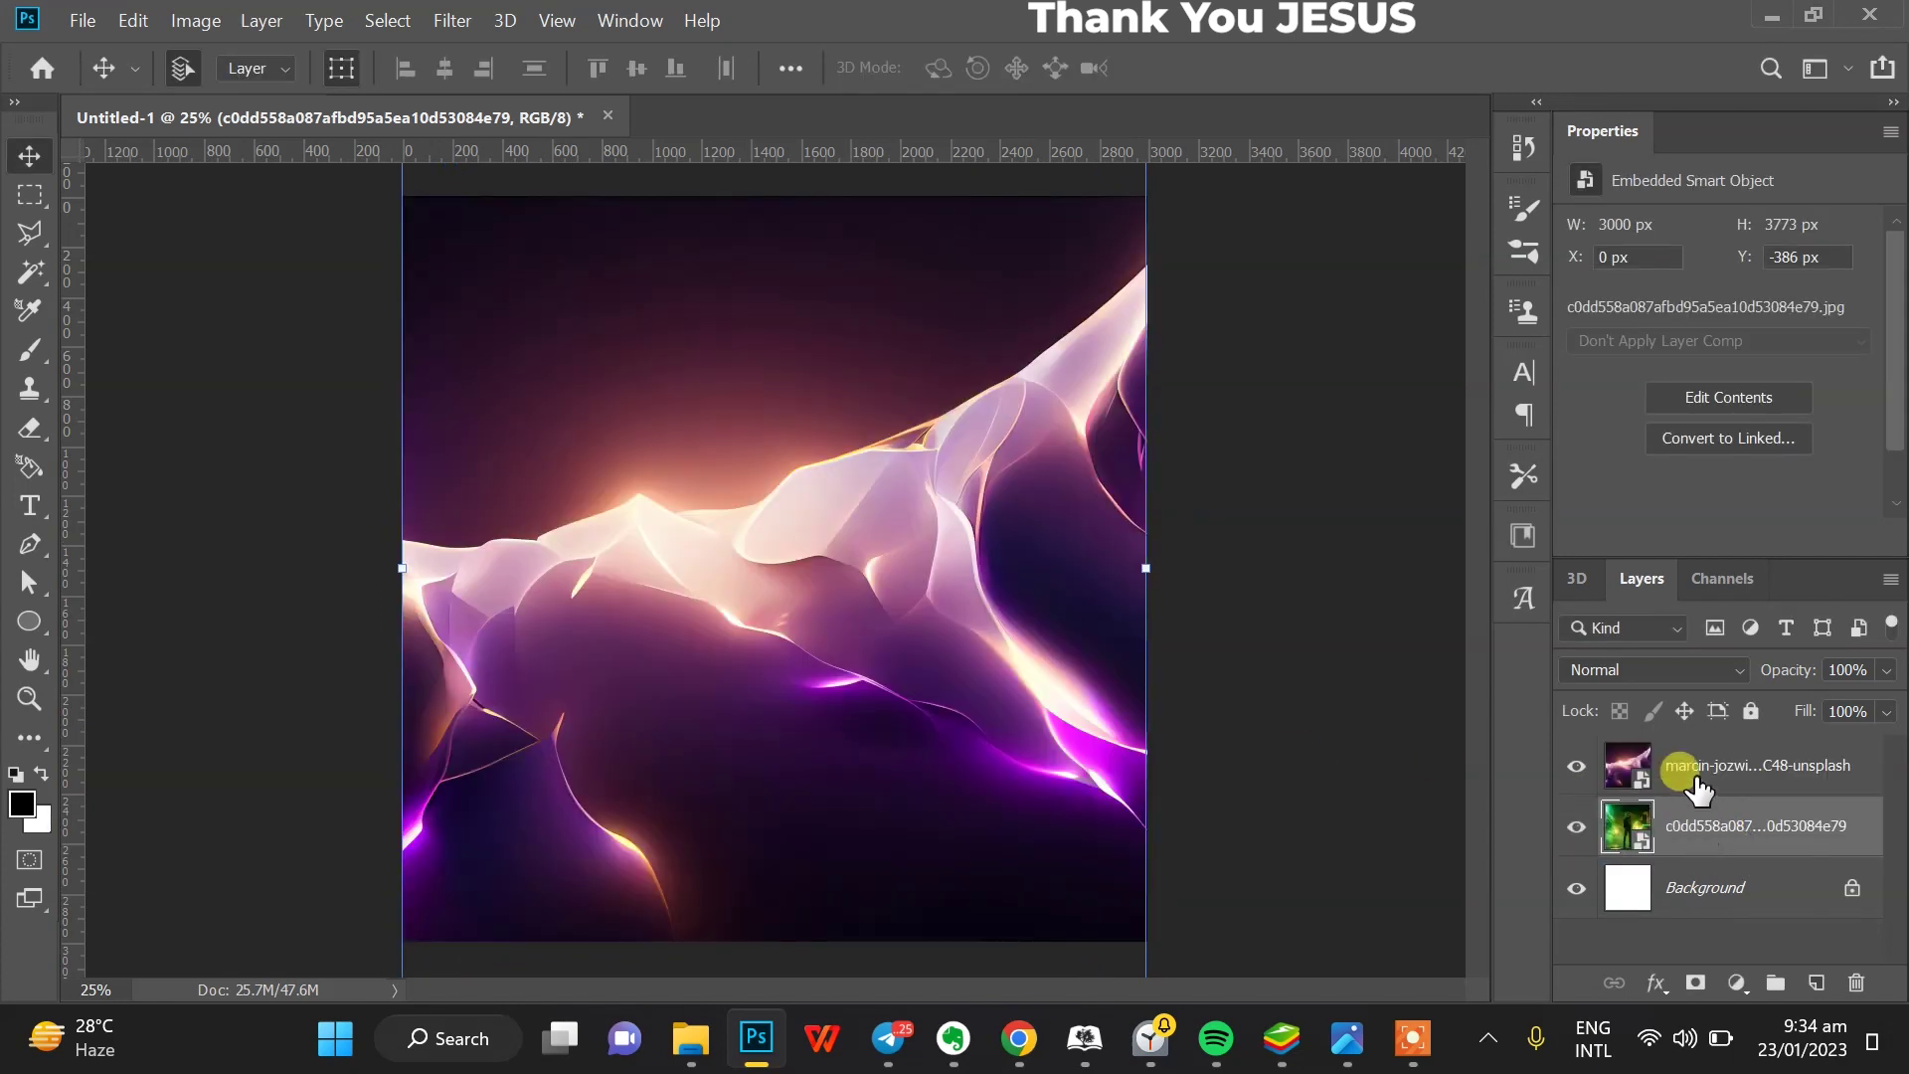
- Hide the purple layer and Gaussian-blur the green photo at 58.2 pixels
left_click(1577, 766)
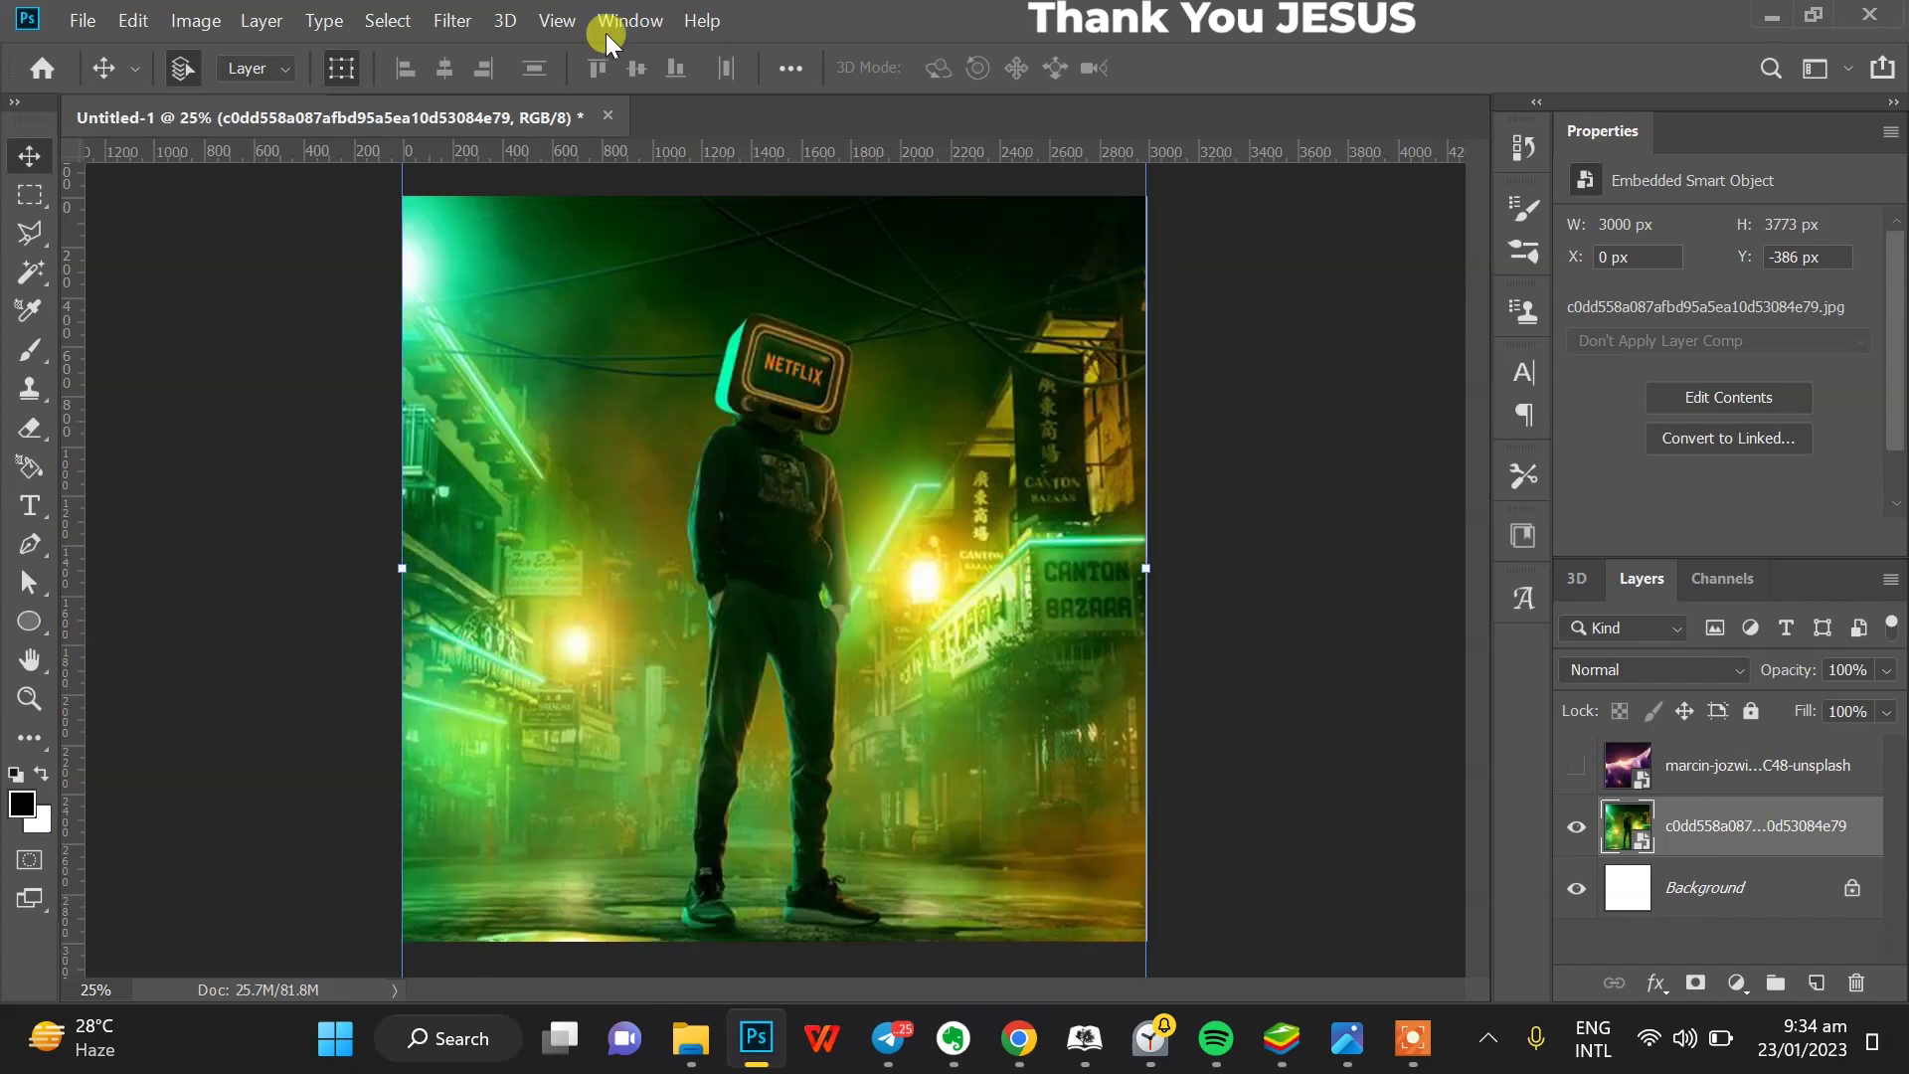
left_click(471, 24)
mouse_move(632, 330)
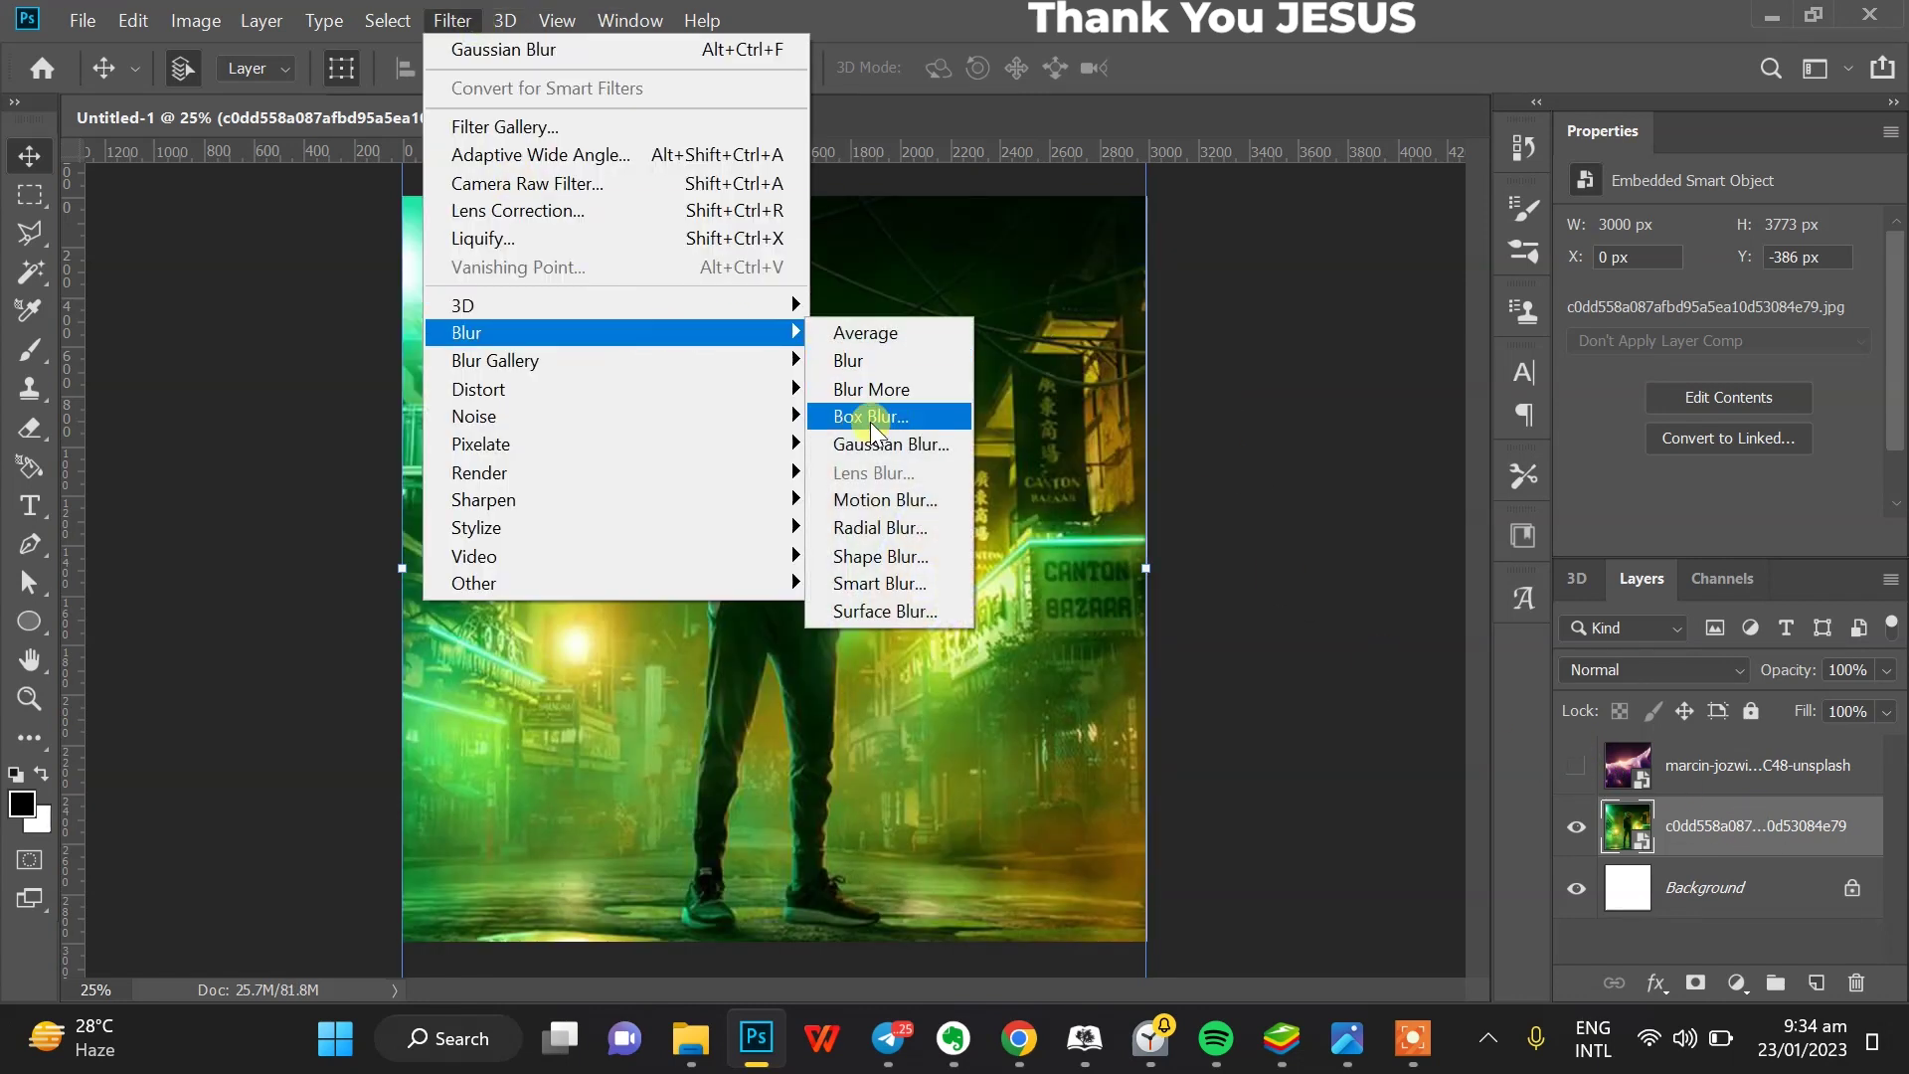
left_click(879, 443)
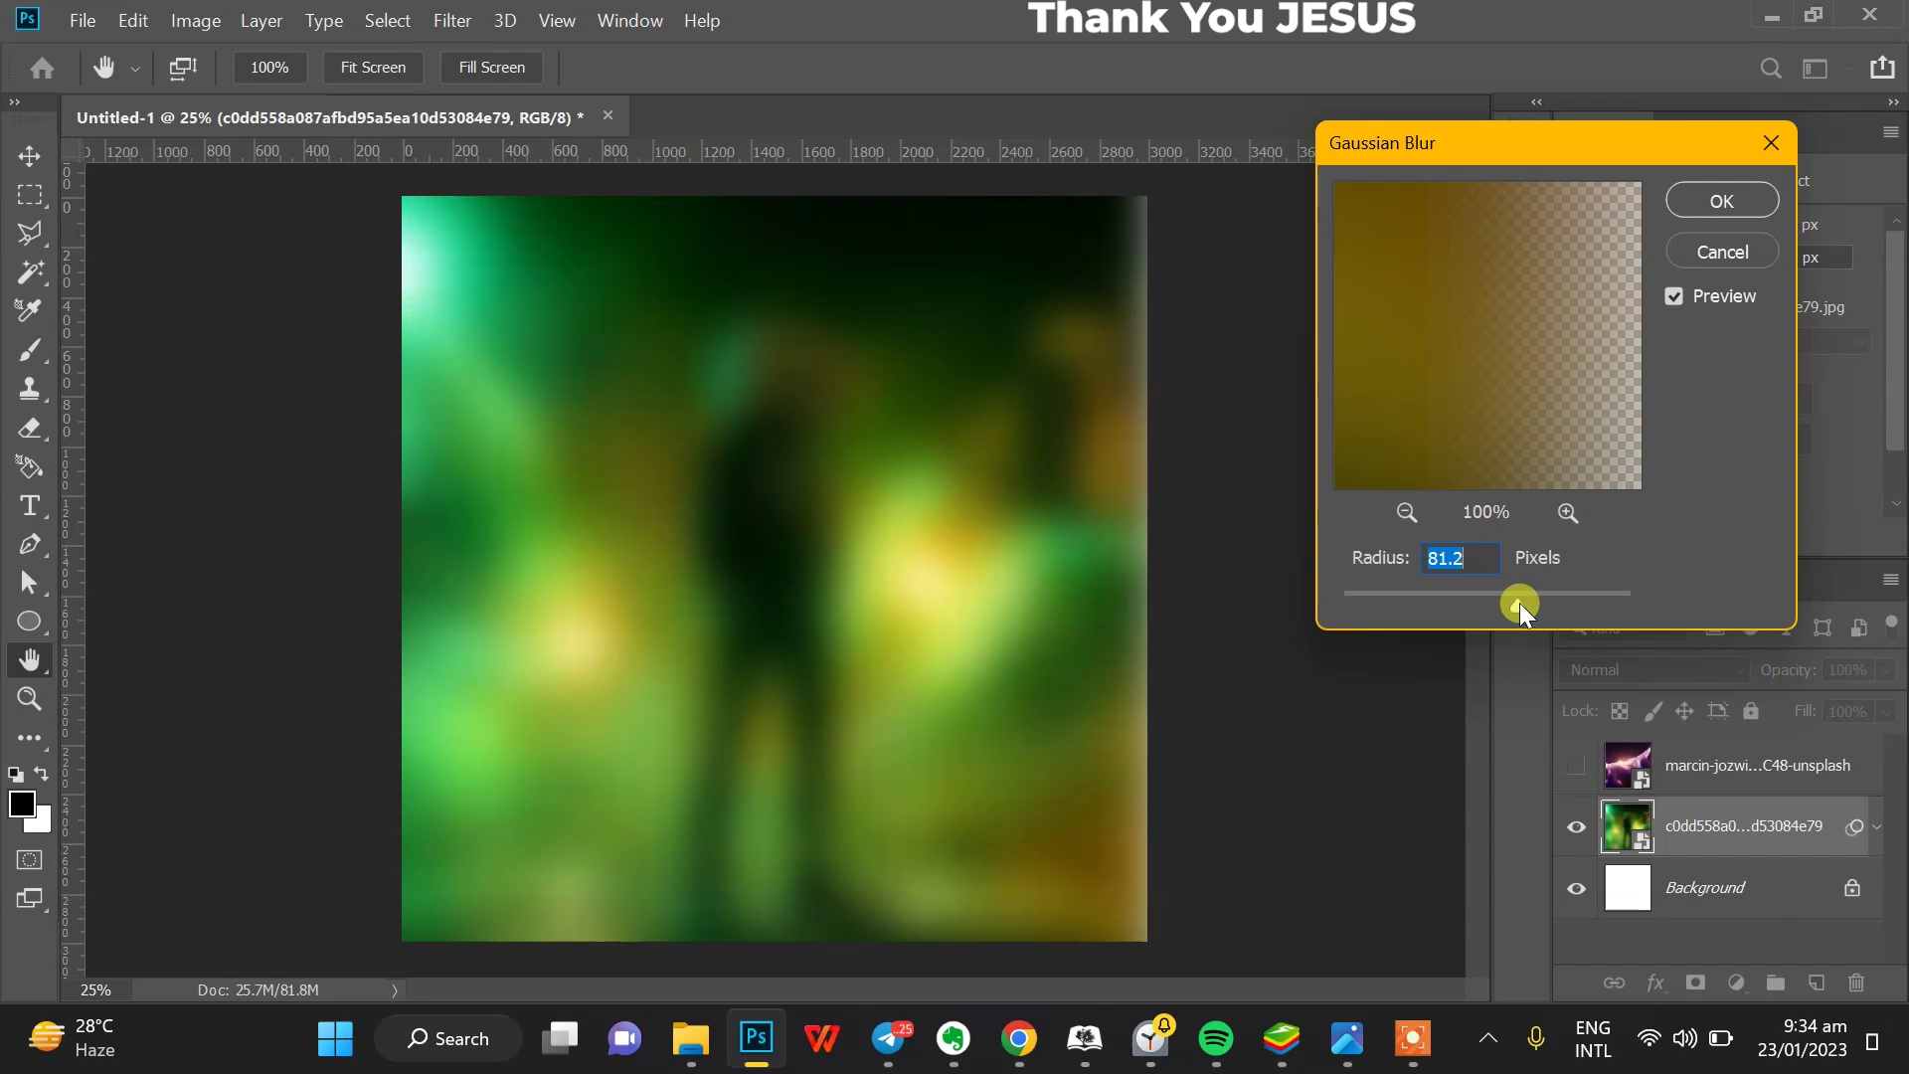
left_click_drag(1505, 605, 1501, 604)
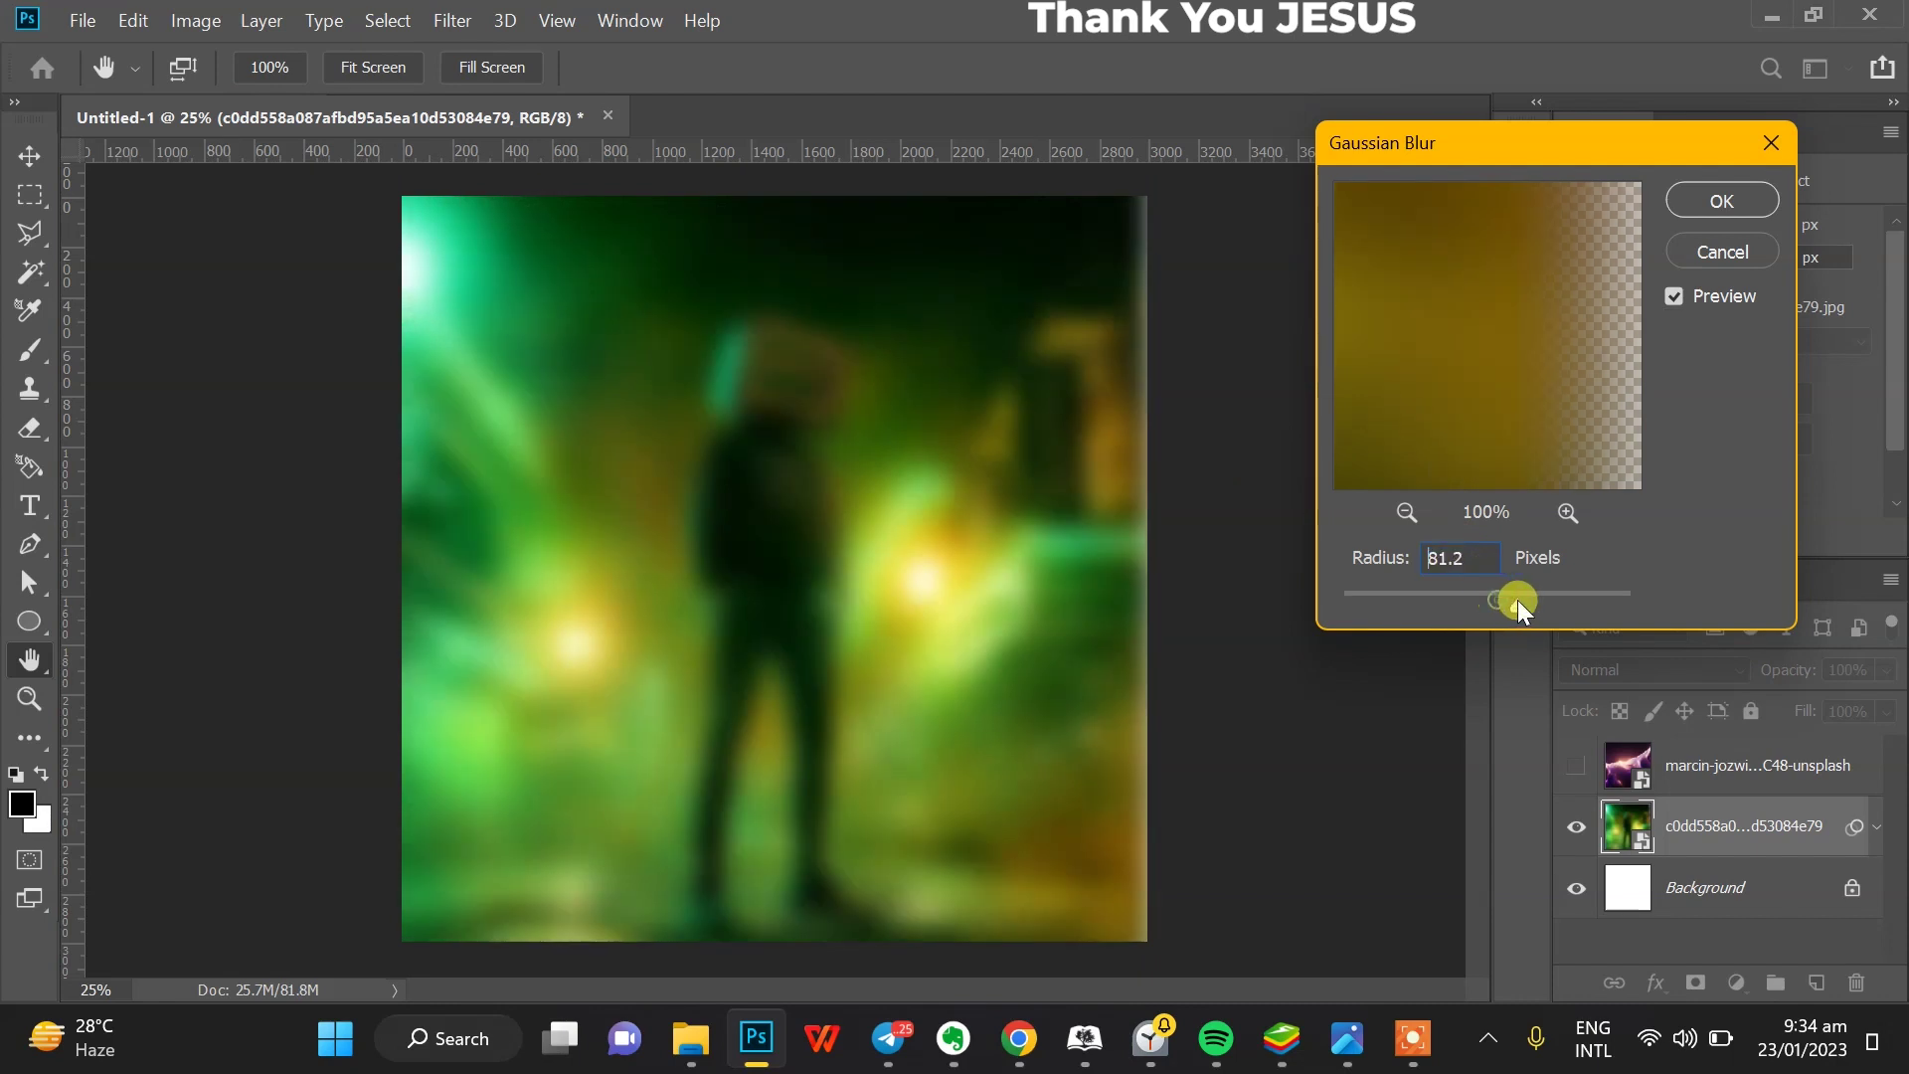
left_click_drag(1530, 599, 1513, 607)
left_click(1707, 198)
- Free Transform the blurred green photo wider, symmetrically
key("ctrl+t")
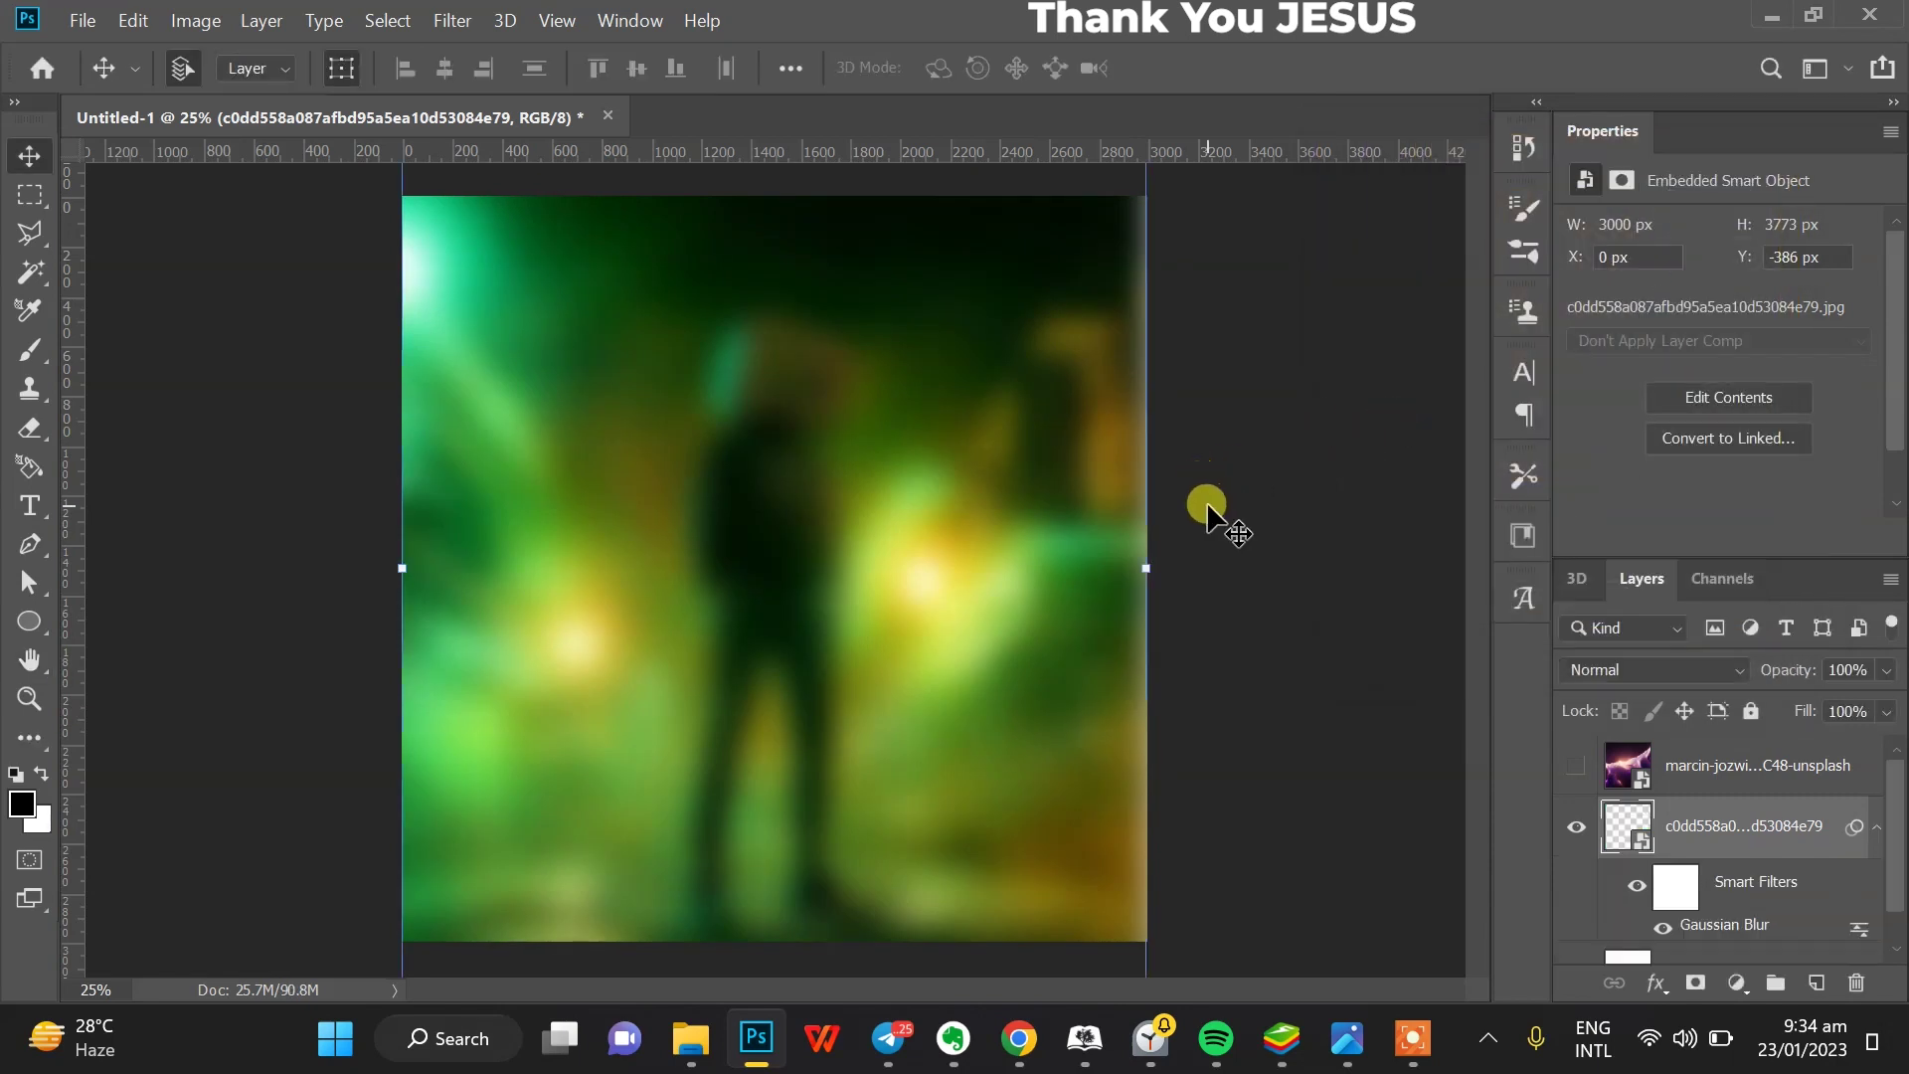
key("Return")
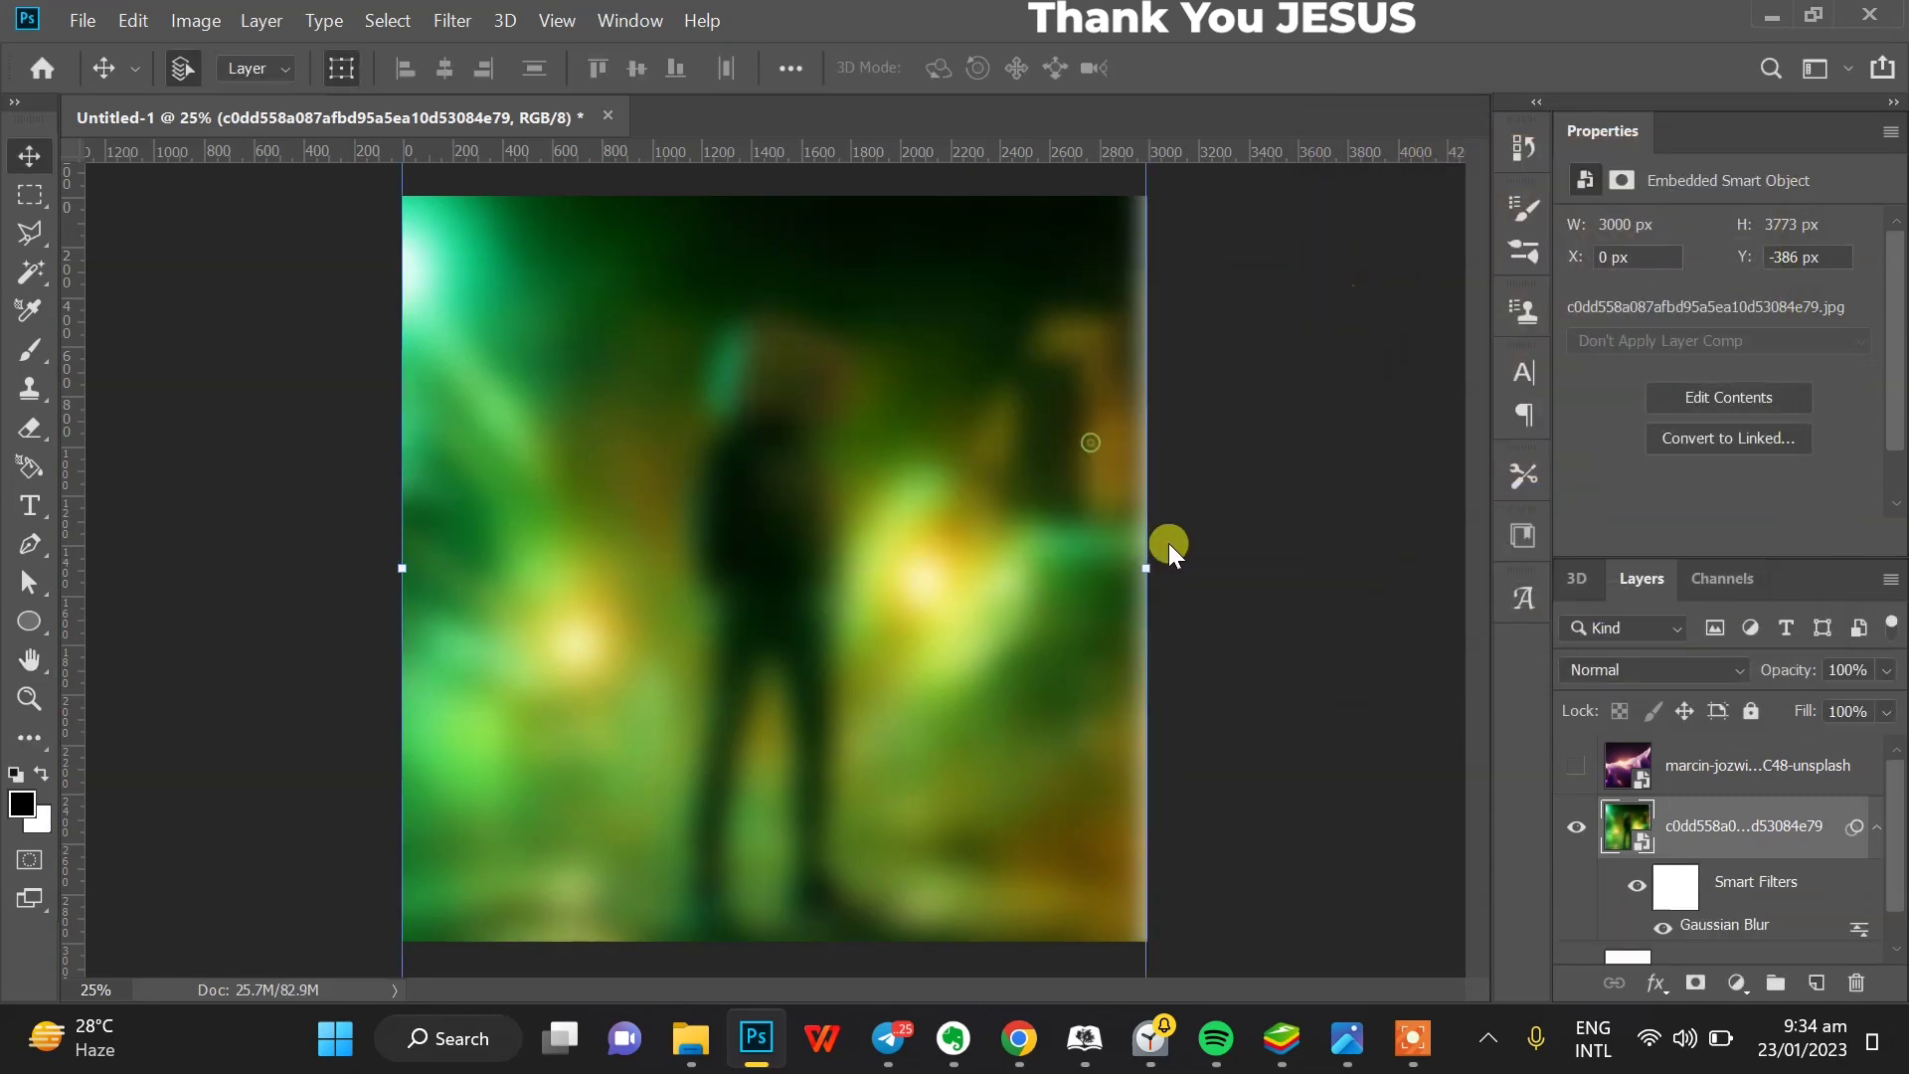
left_click_drag(1145, 568, 1270, 568)
key("Return")
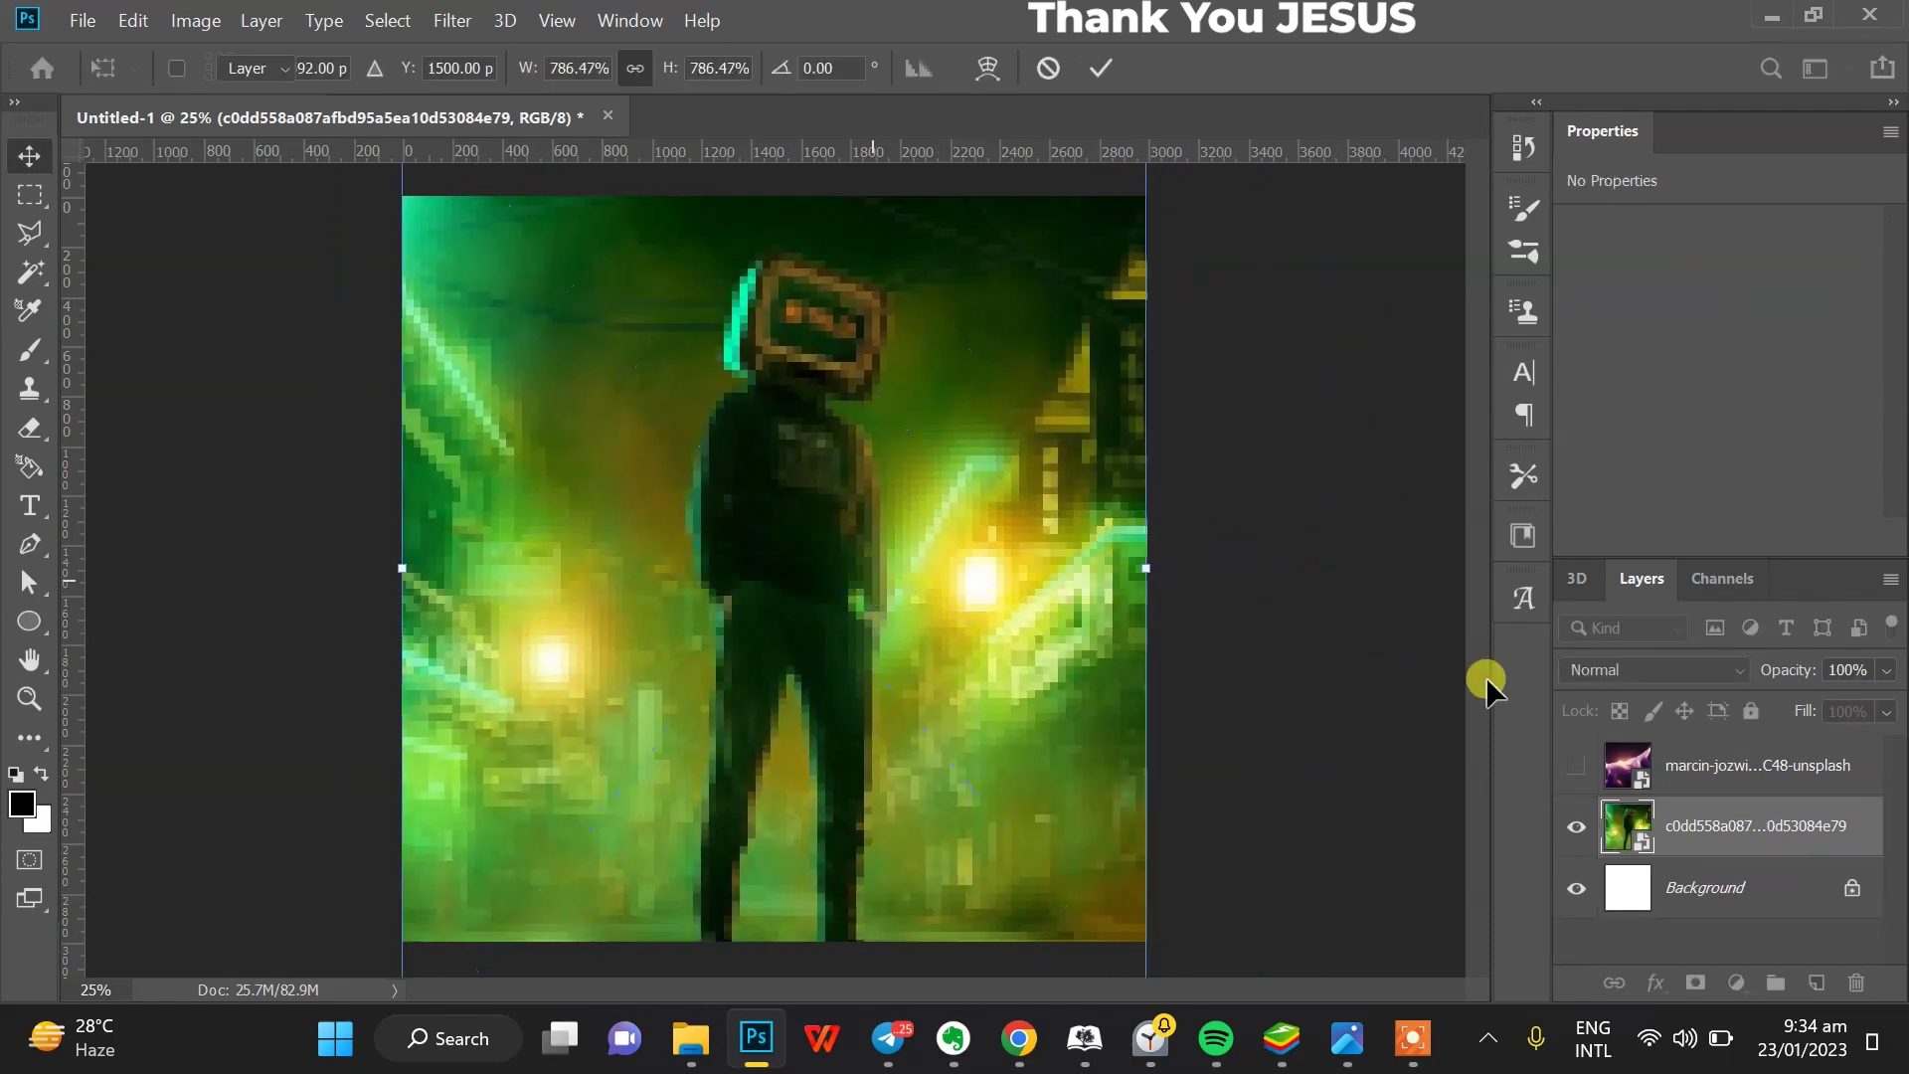
- Show the purple layer again, set its blend mode to Screen, and reselect the green layer
left_click(1576, 766)
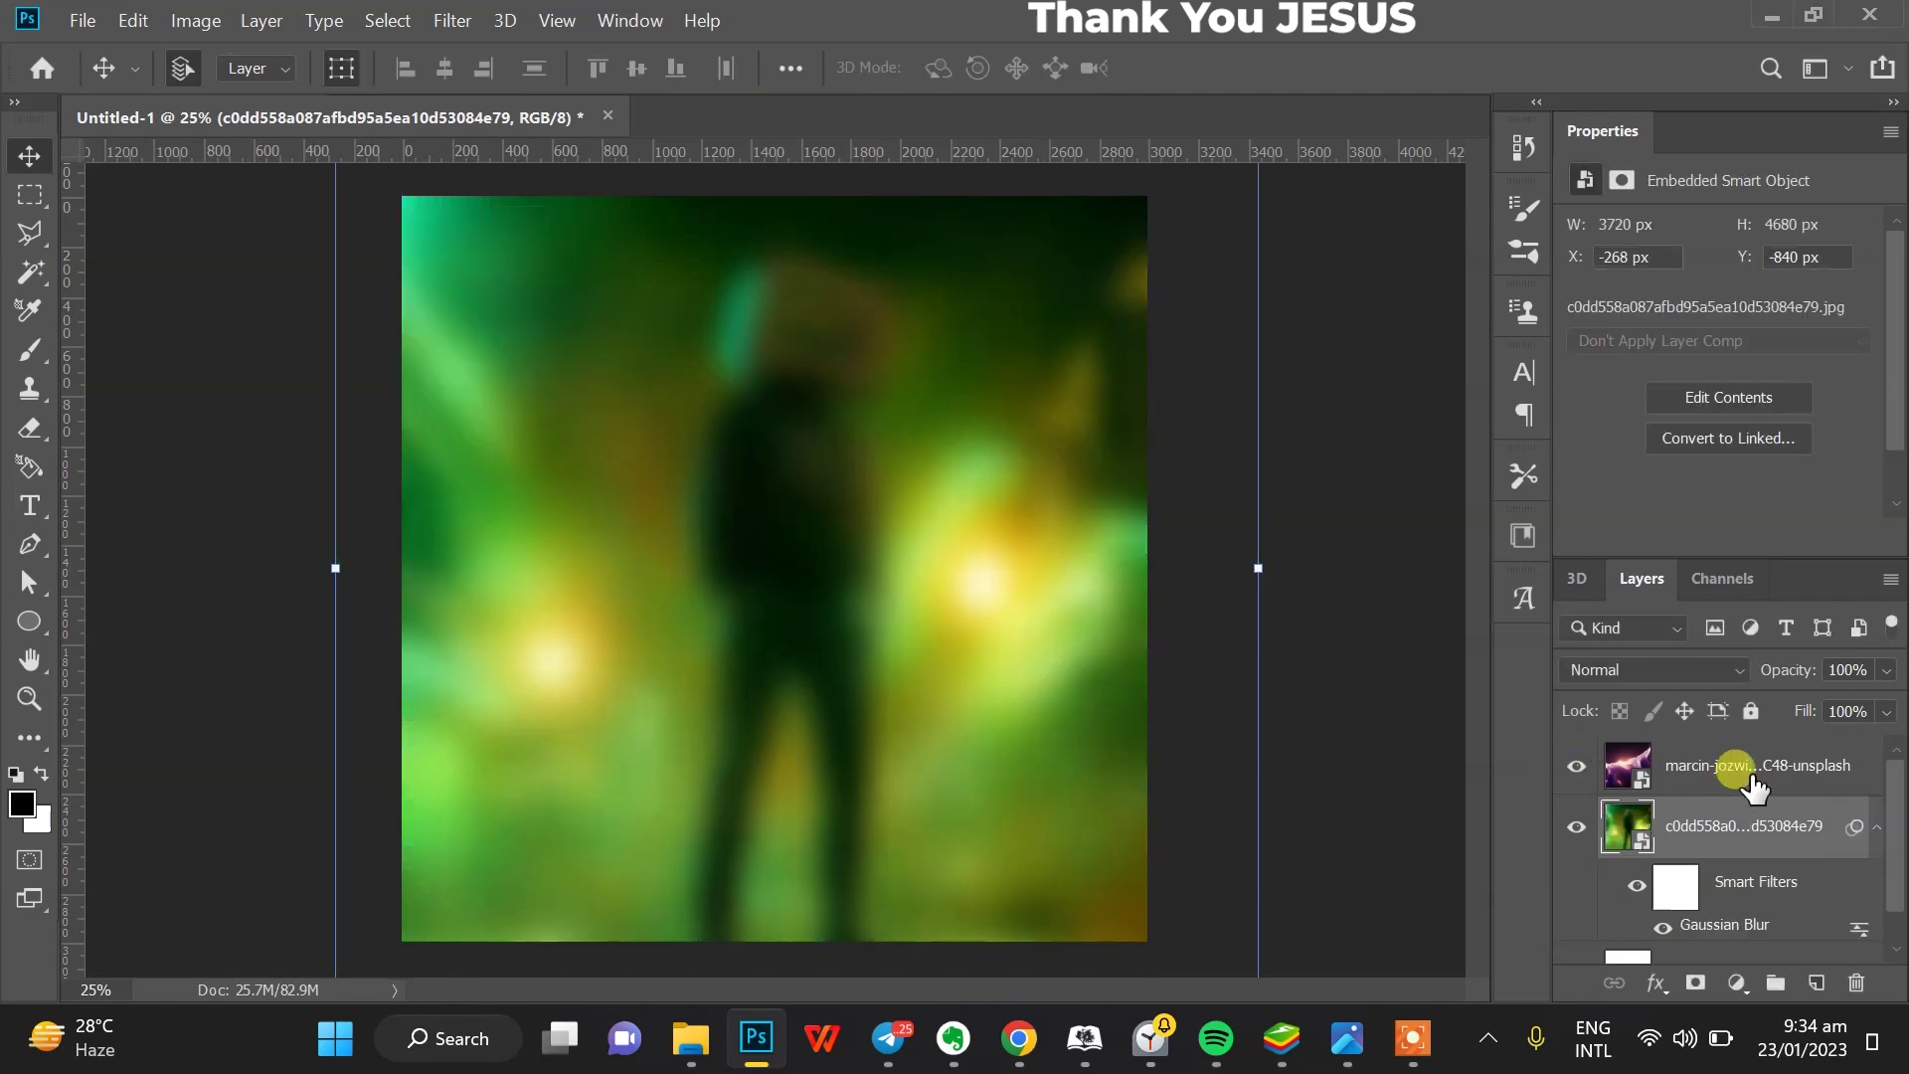
left_click(1754, 786)
left_click(1716, 669)
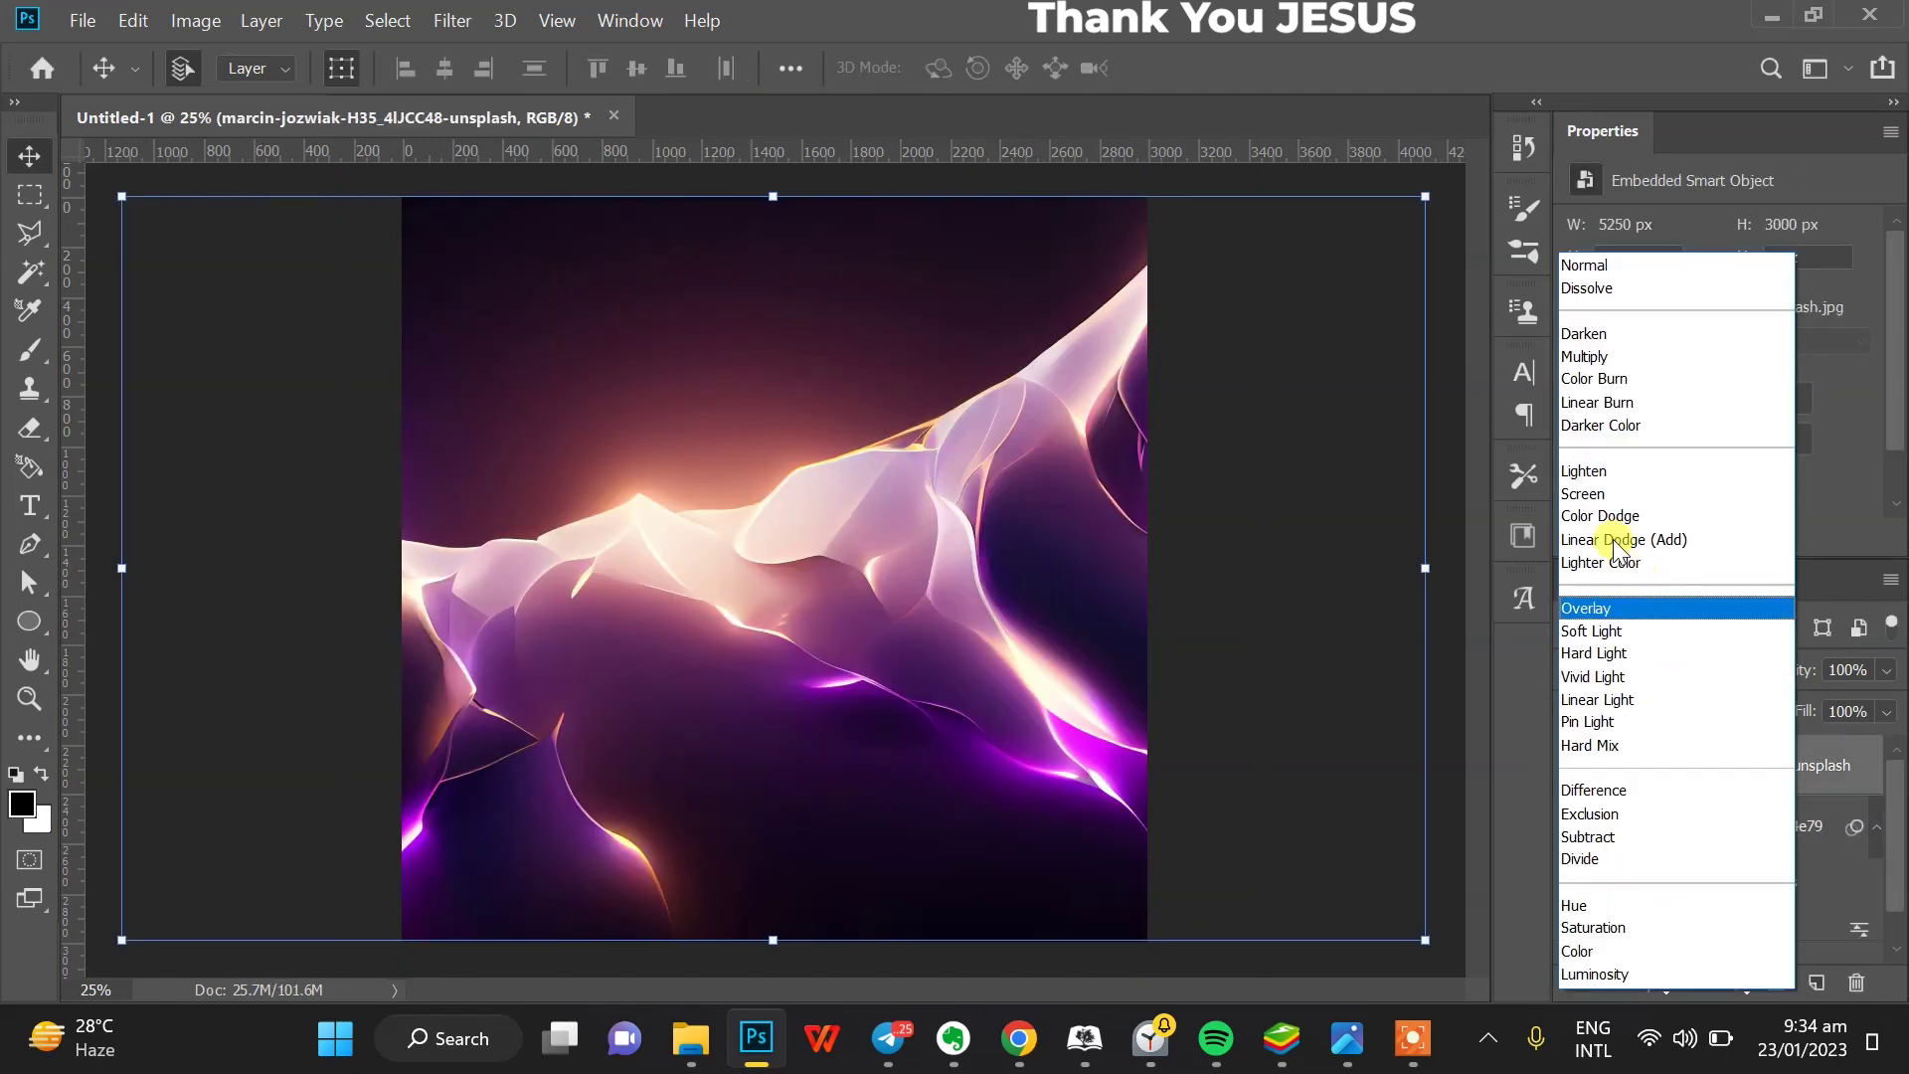
left_click(1589, 494)
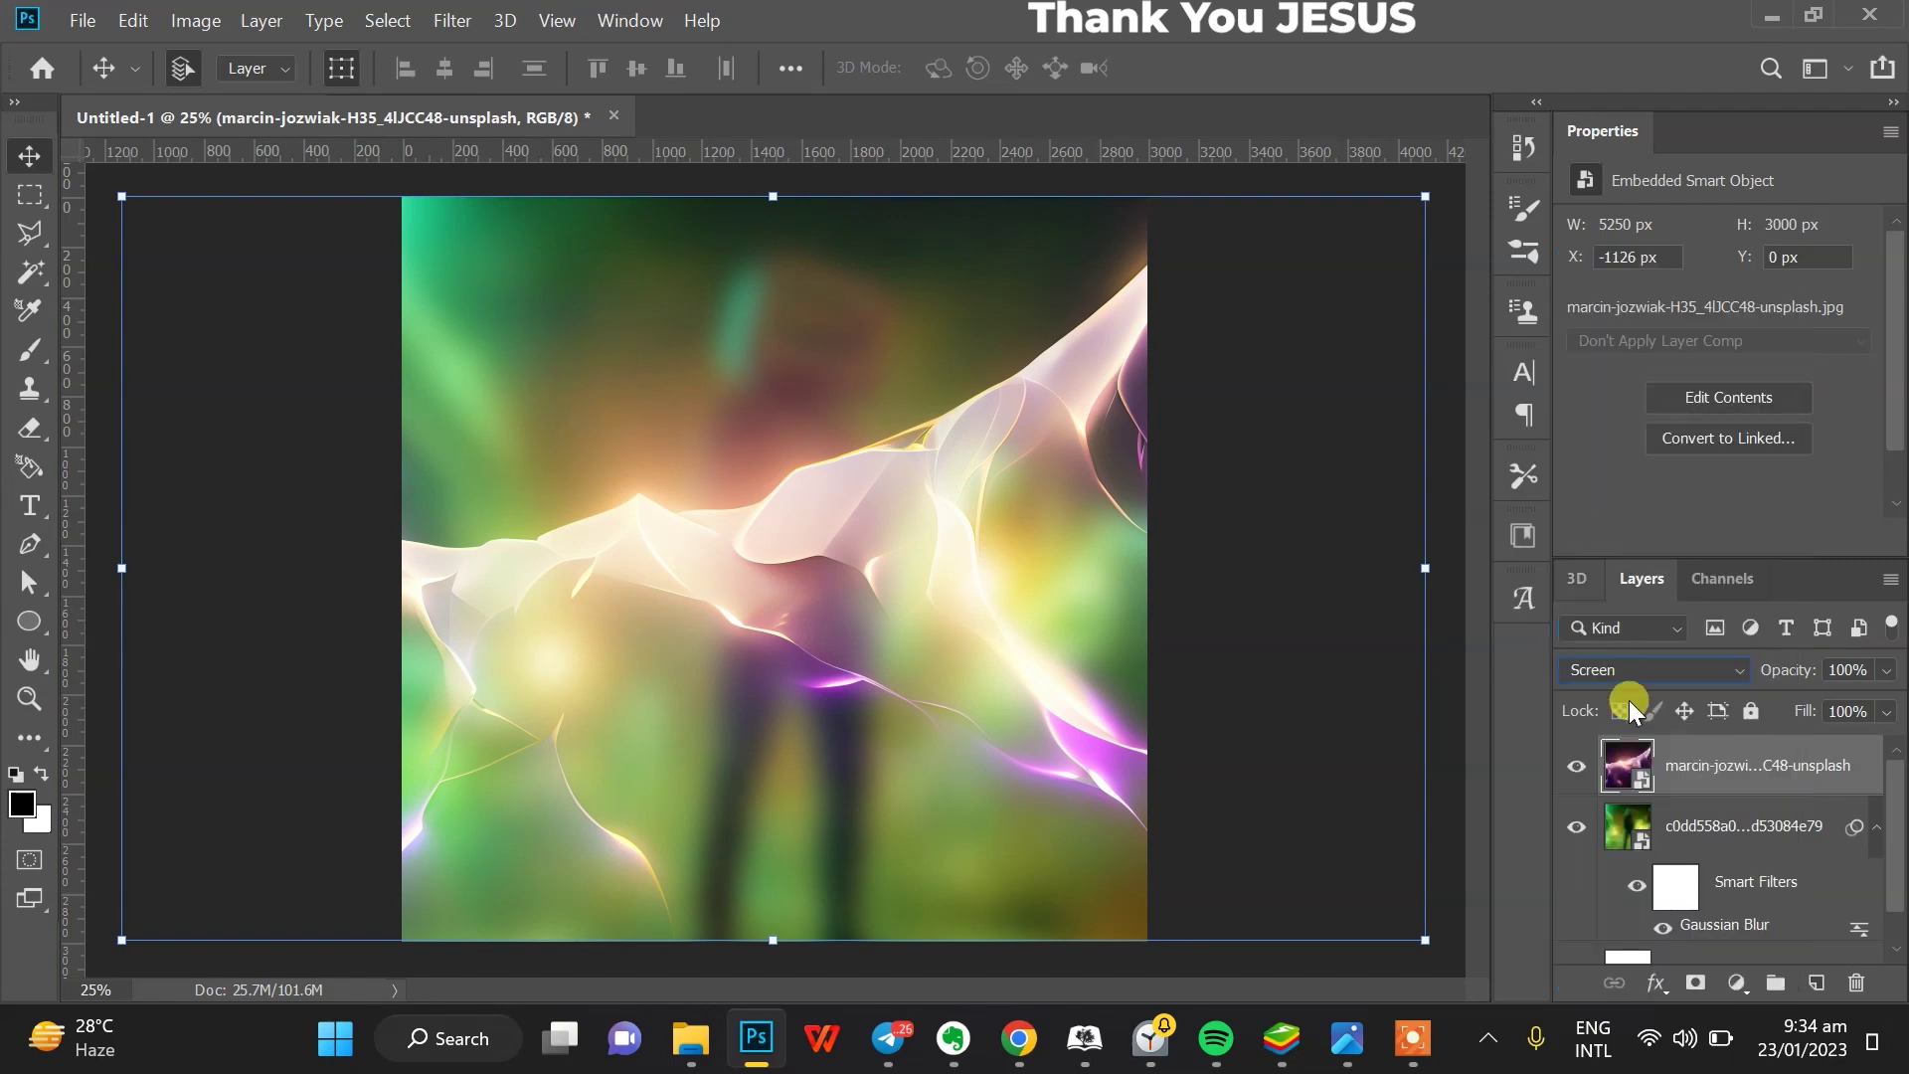
left_click(1691, 826)
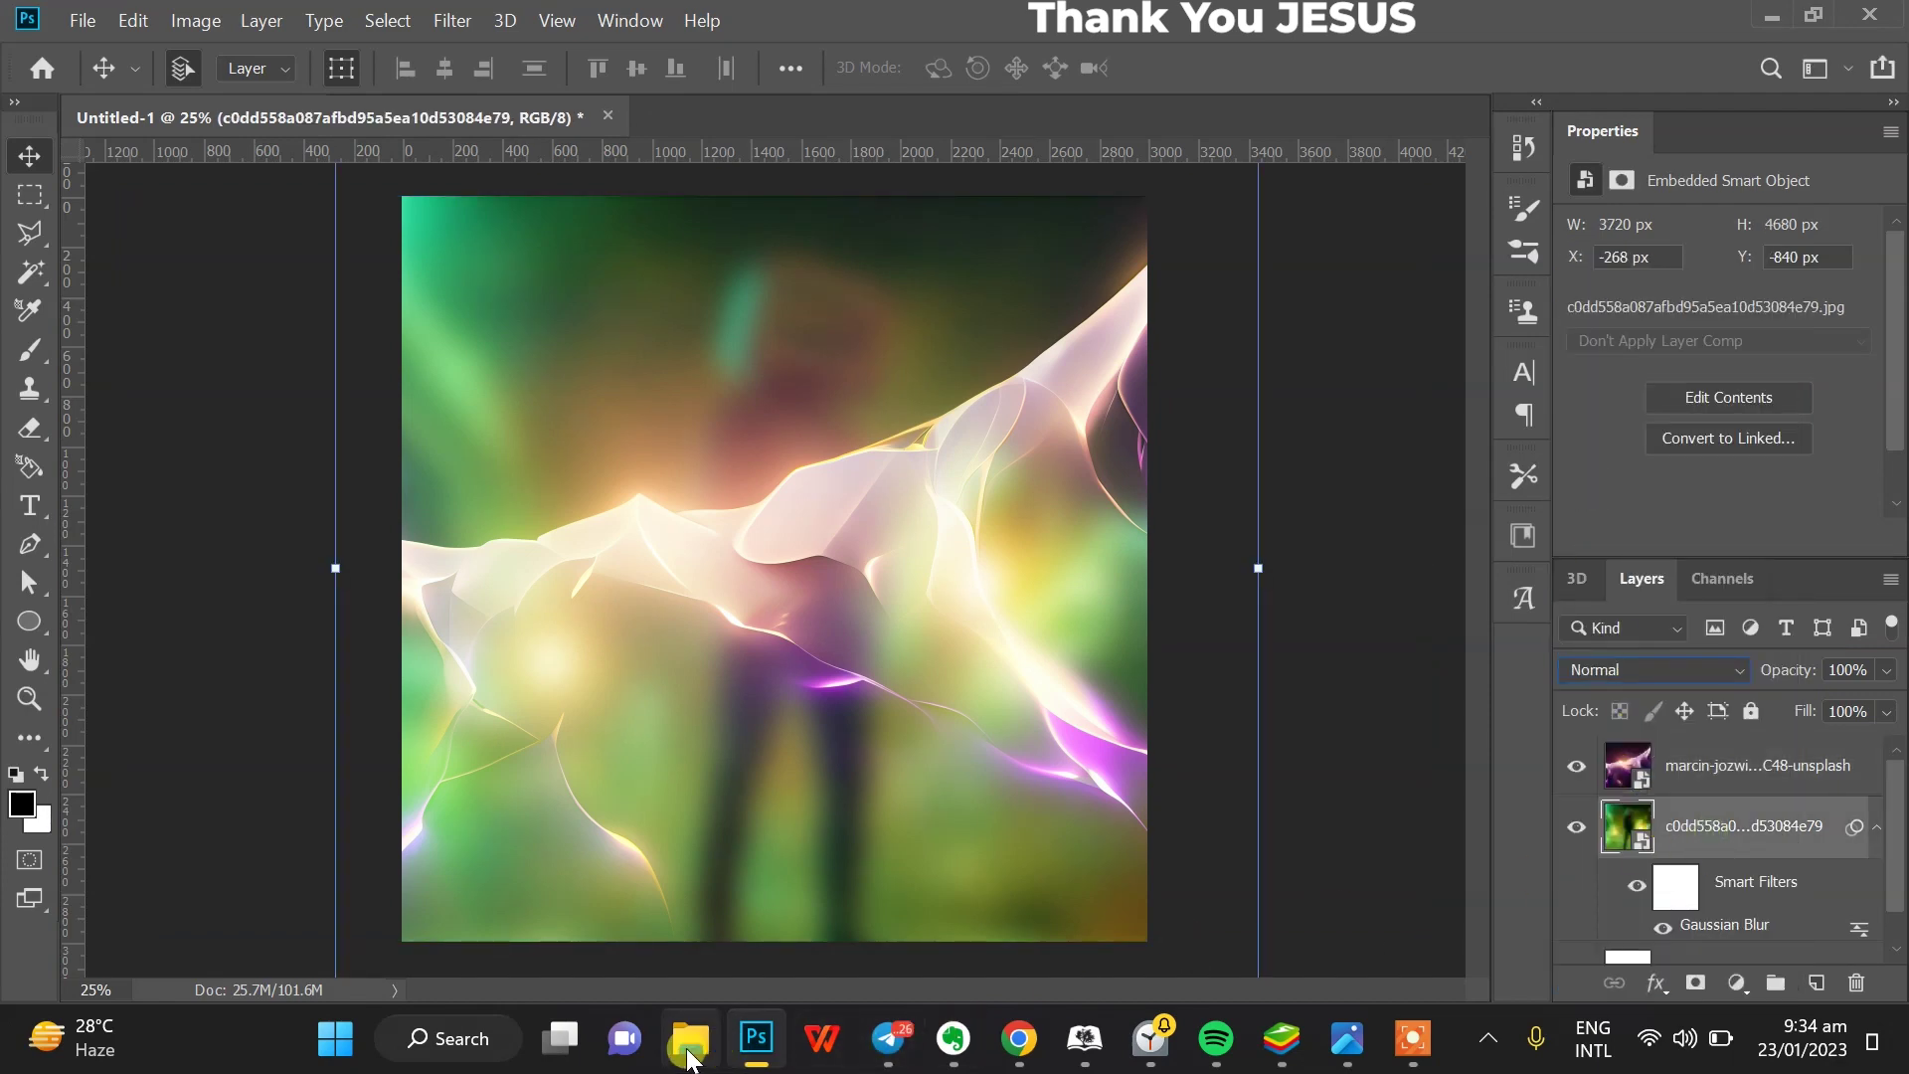
left_click(691, 1038)
scroll(1370, 589, "down", 5)
- Place the red winged-figure image with a Gaussian Blur, and move the purple glow upward
left_click_drag(1326, 629, 761, 847)
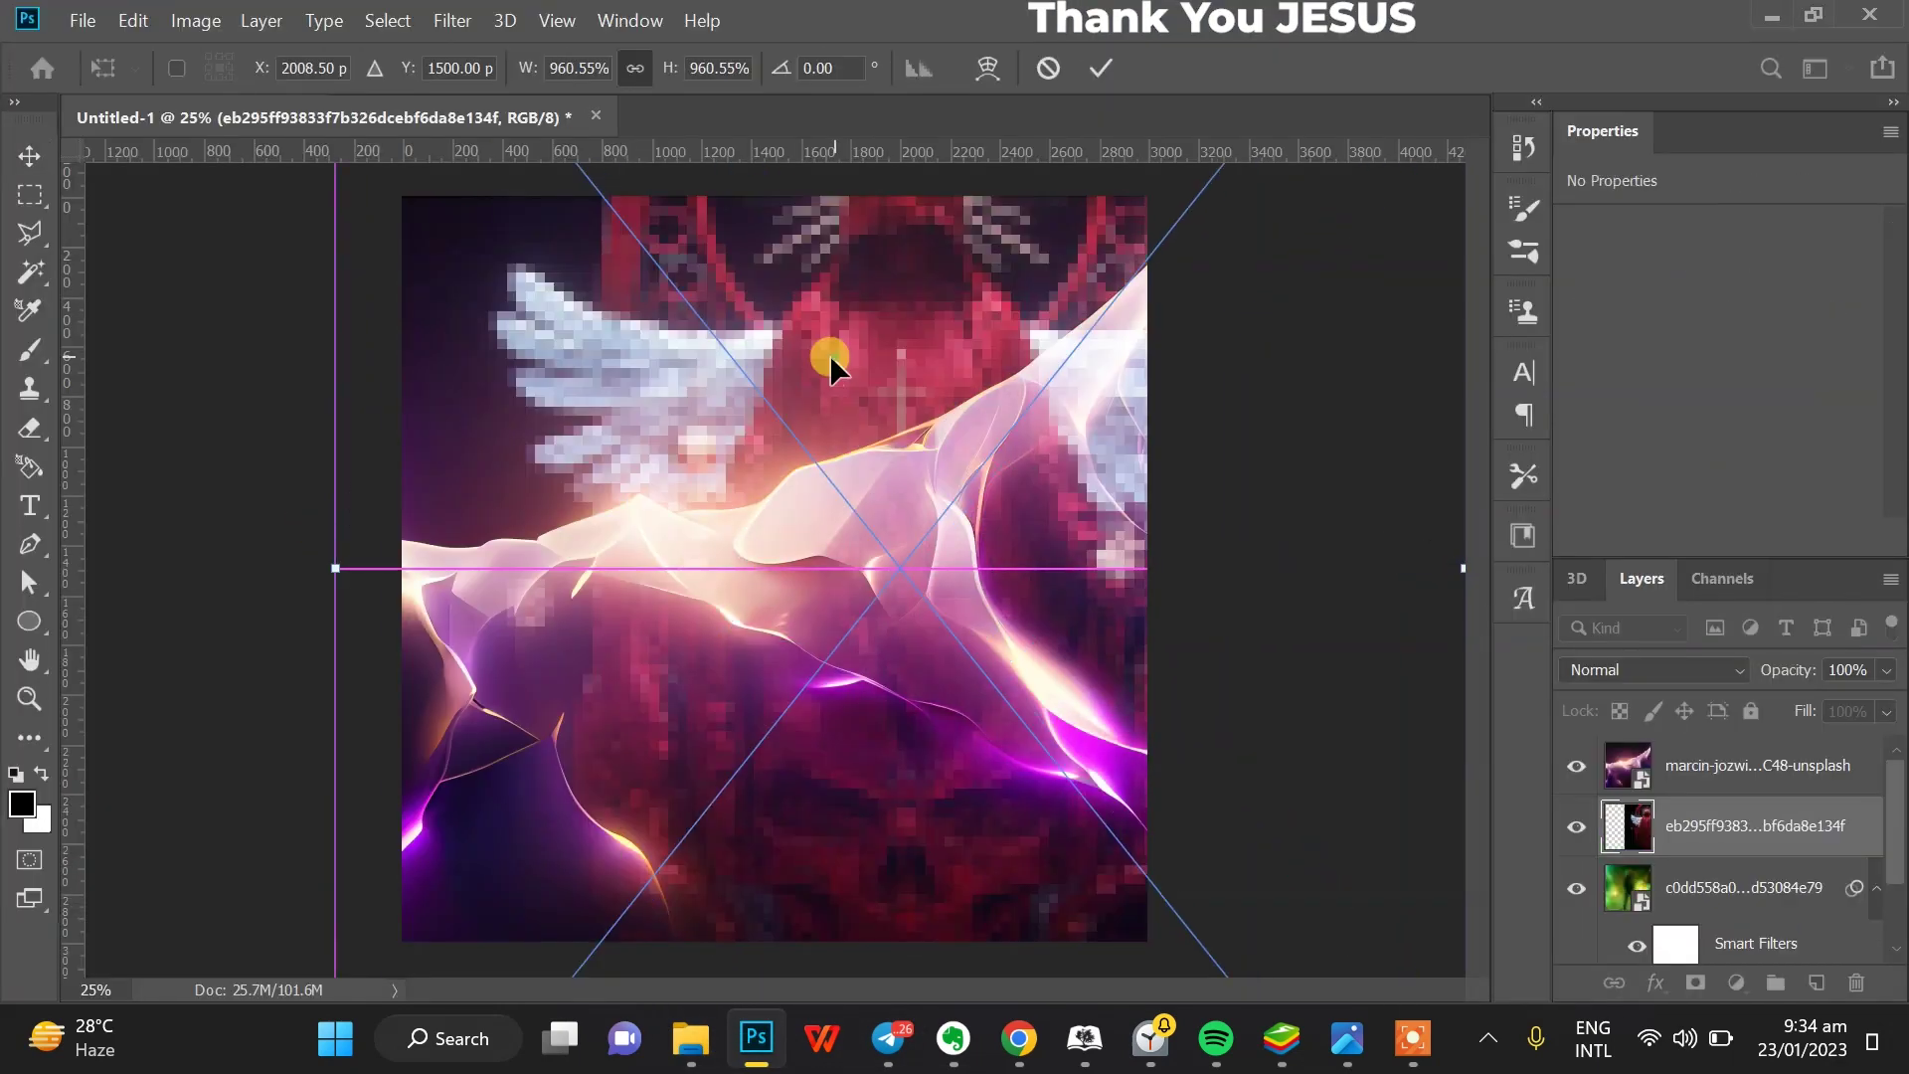
key("Return")
left_click(452, 20)
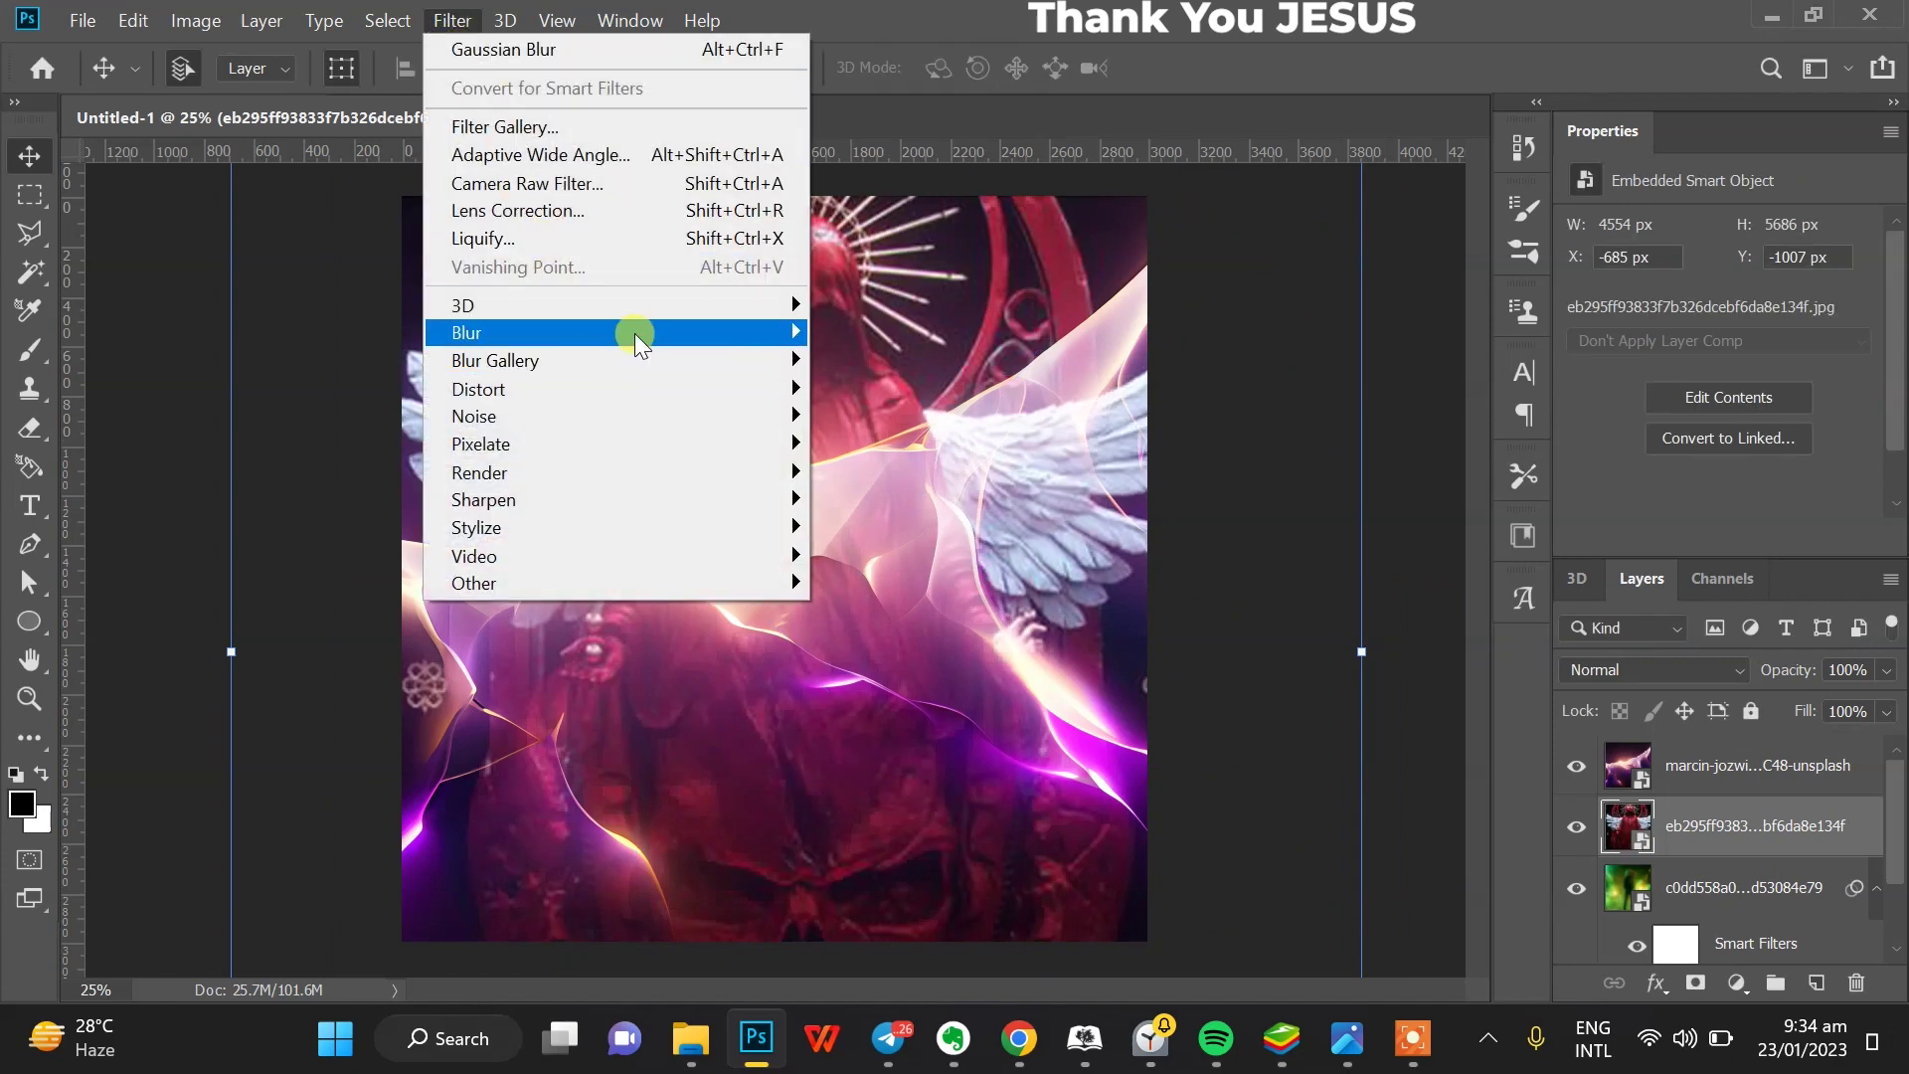
mouse_move(631, 332)
left_click(854, 439)
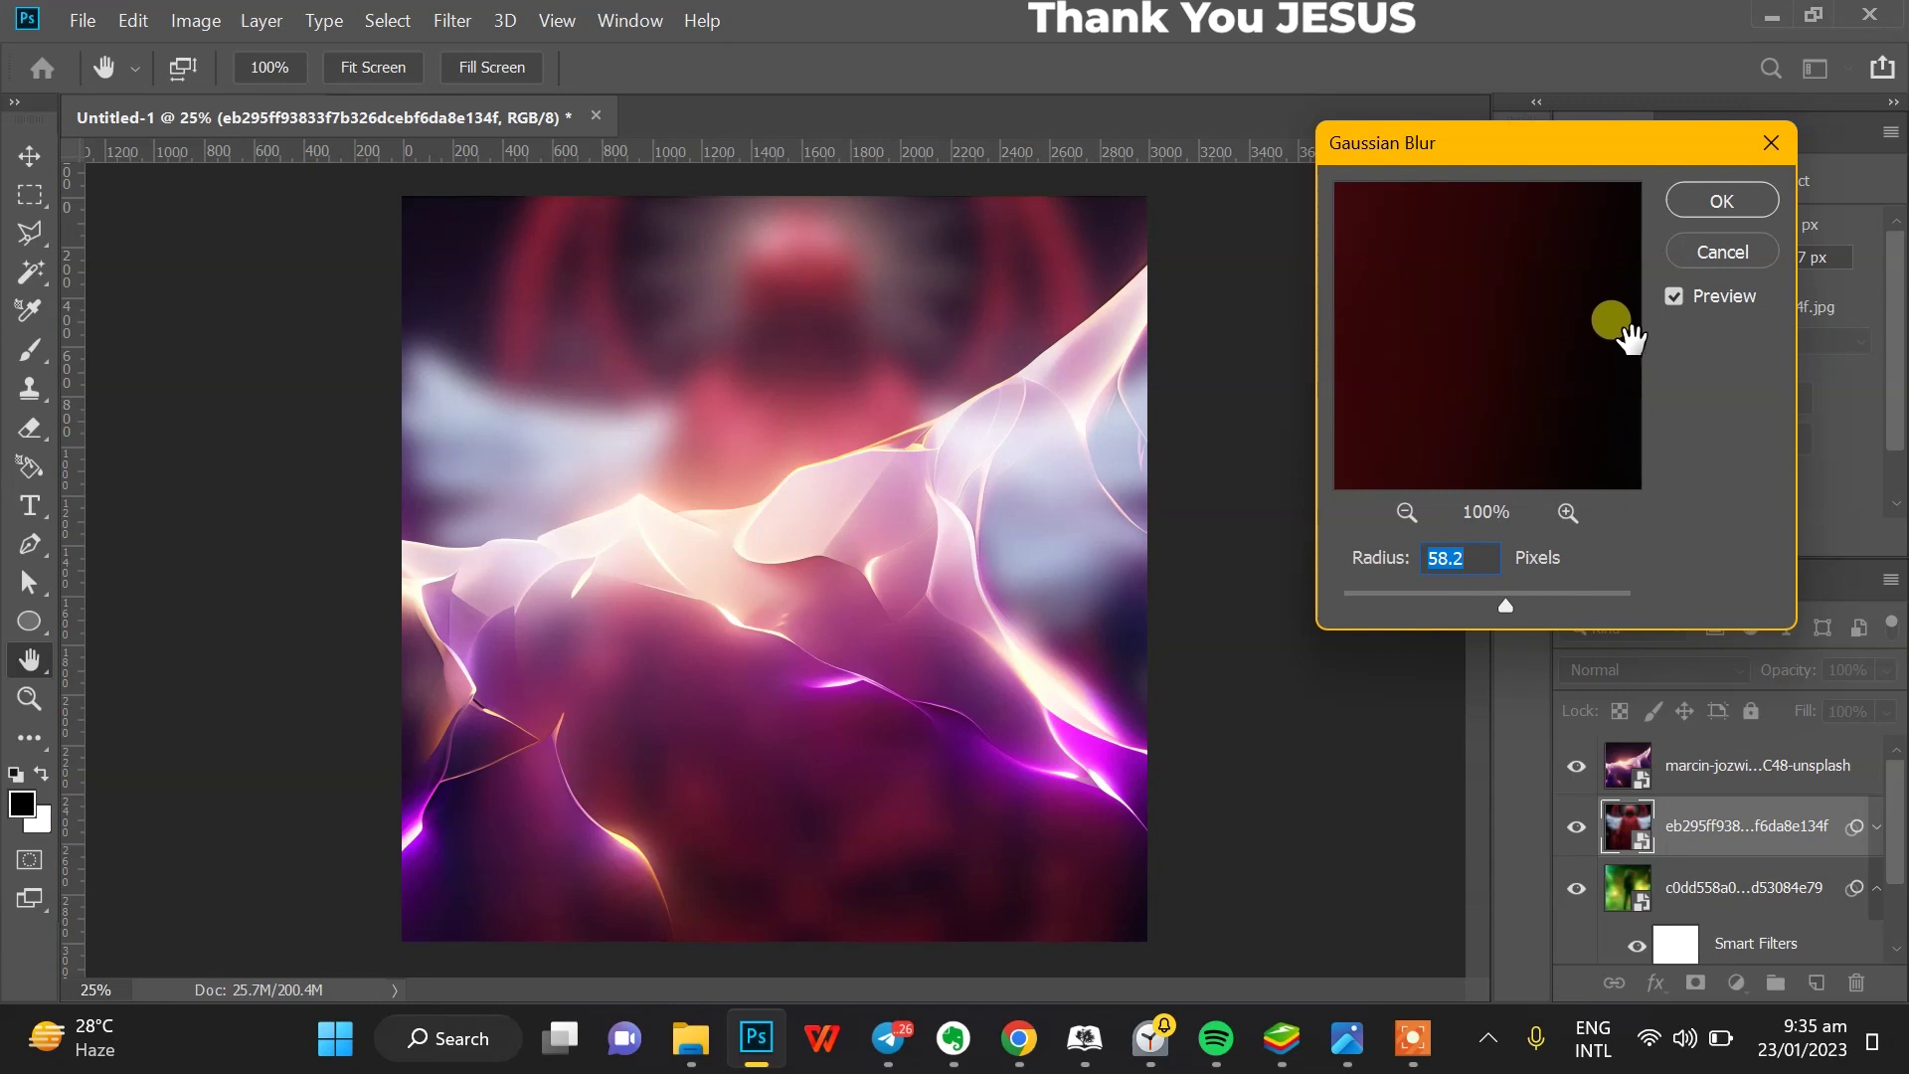
left_click(1711, 202)
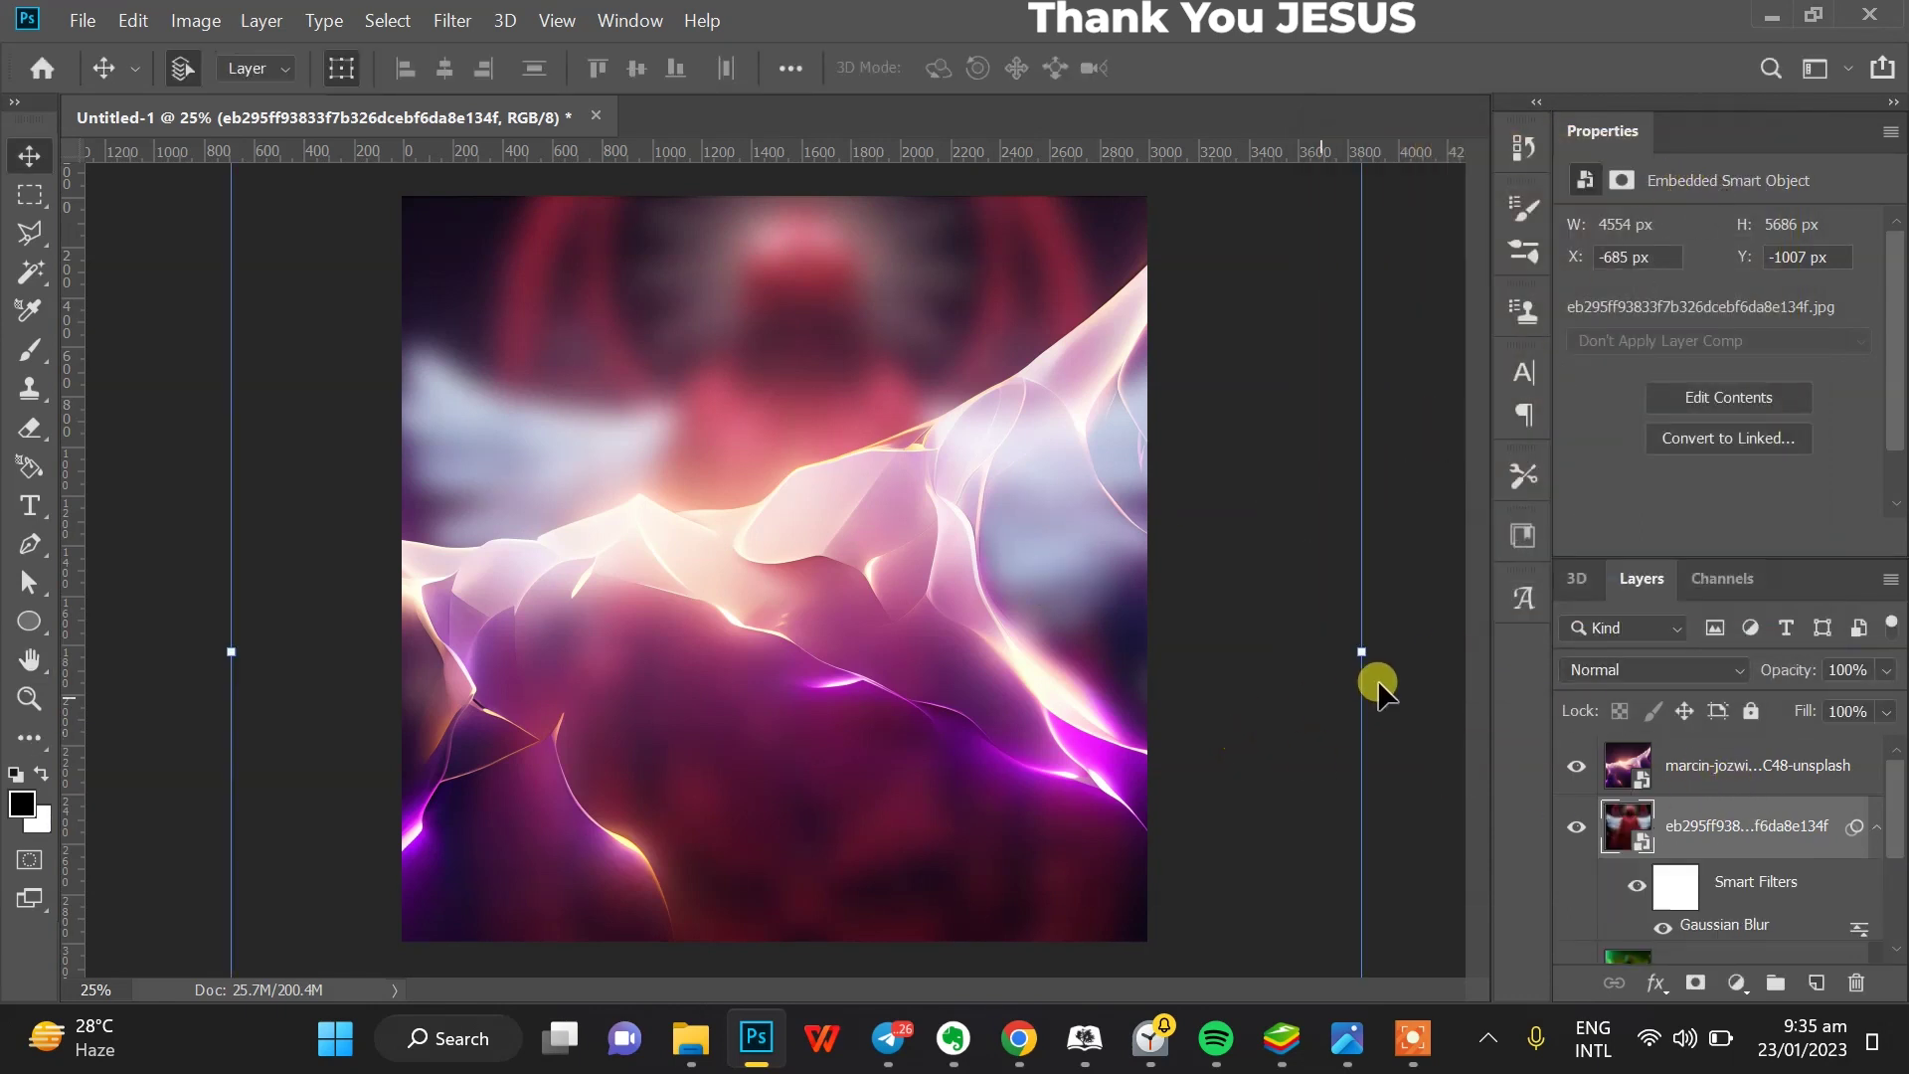
left_click_drag(924, 598, 937, 414)
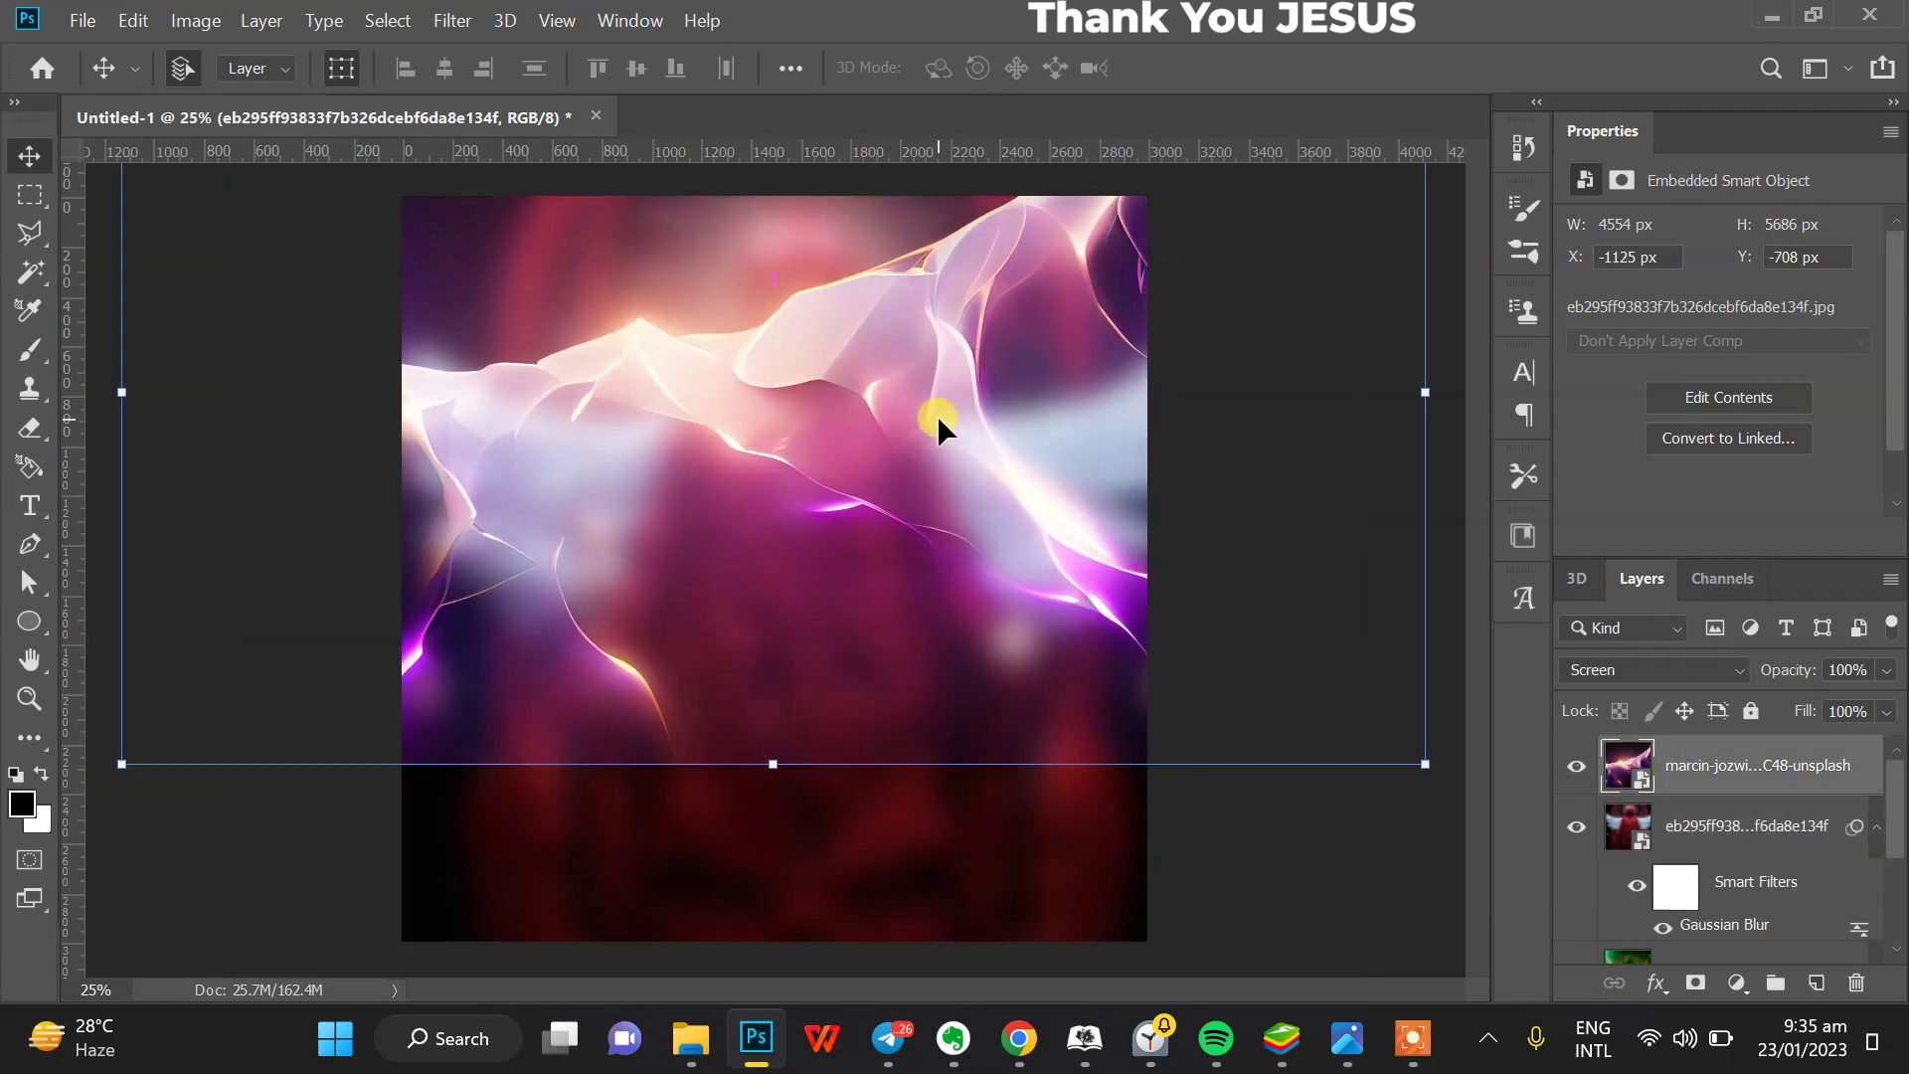
- Add a layer mask to the purple glow and brush black to fade its bottom
left_click(1315, 844)
left_click(856, 597)
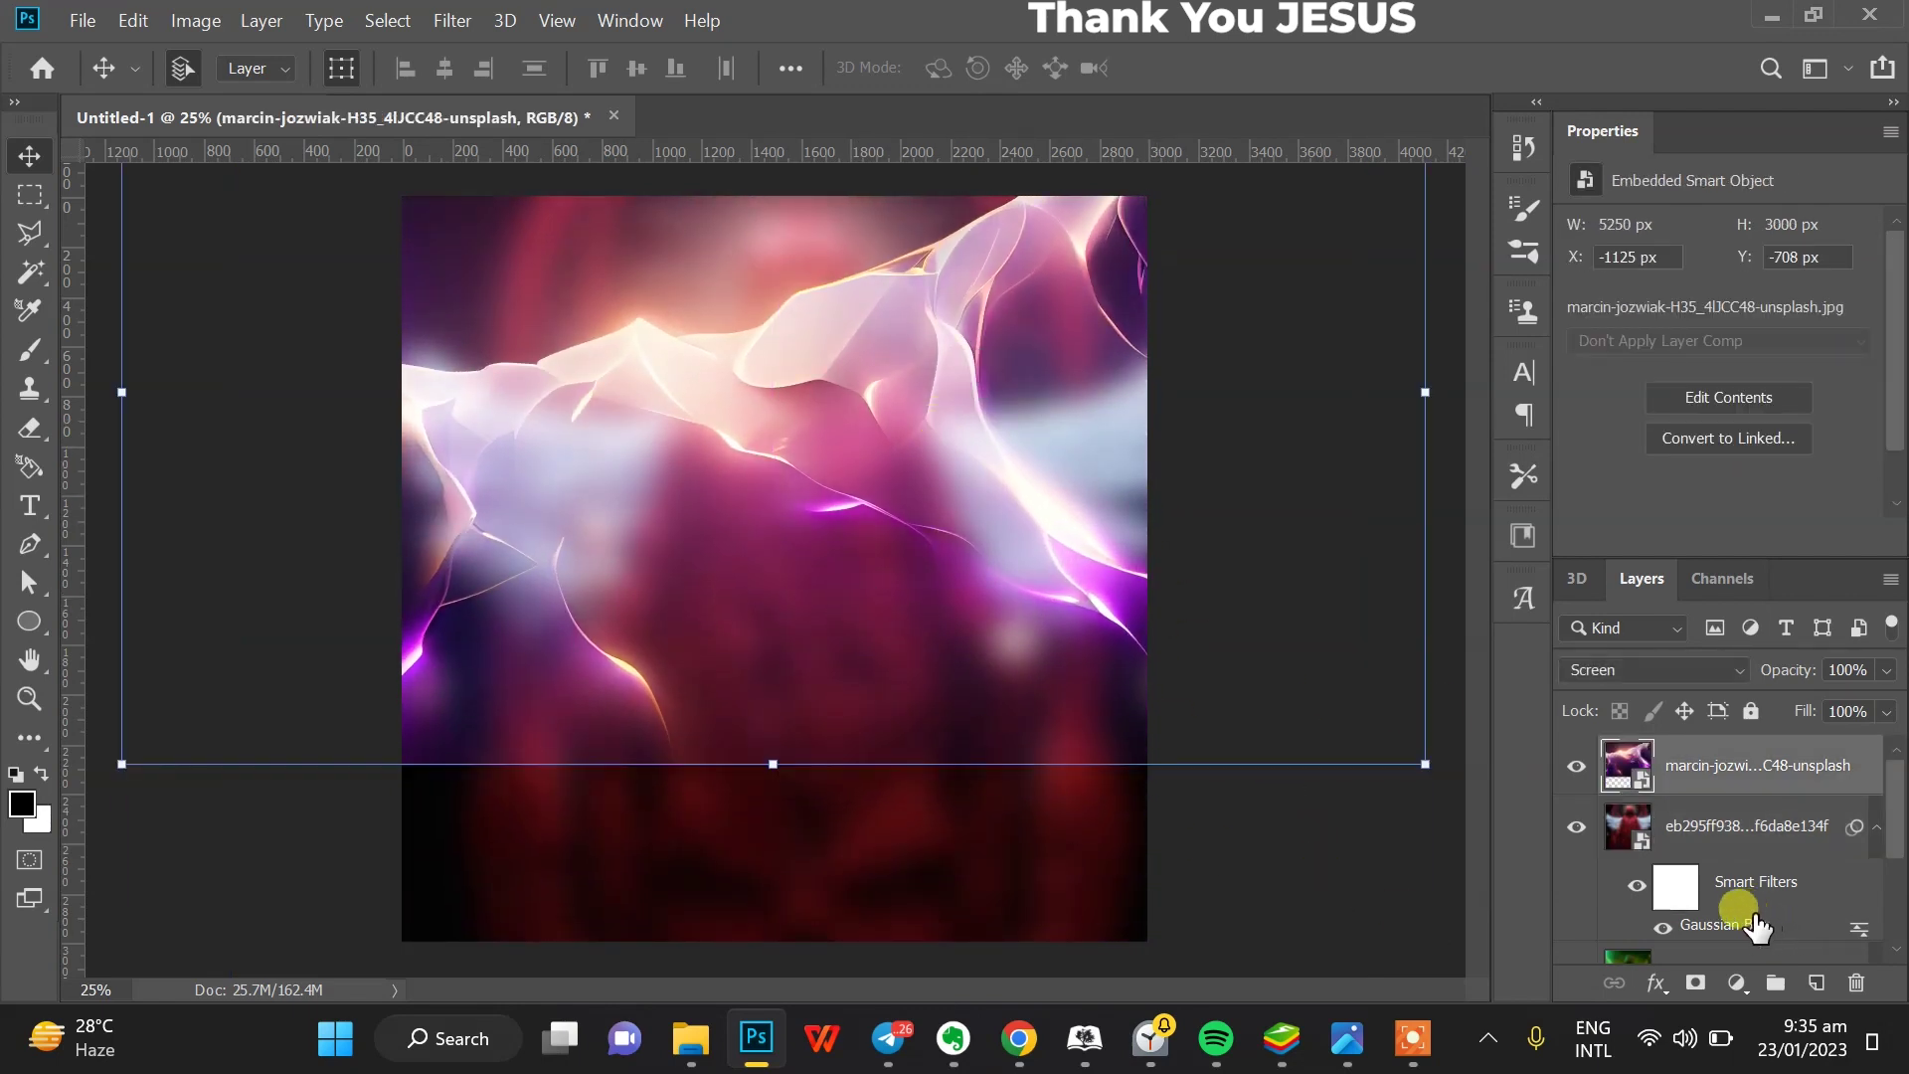
left_click(1697, 984)
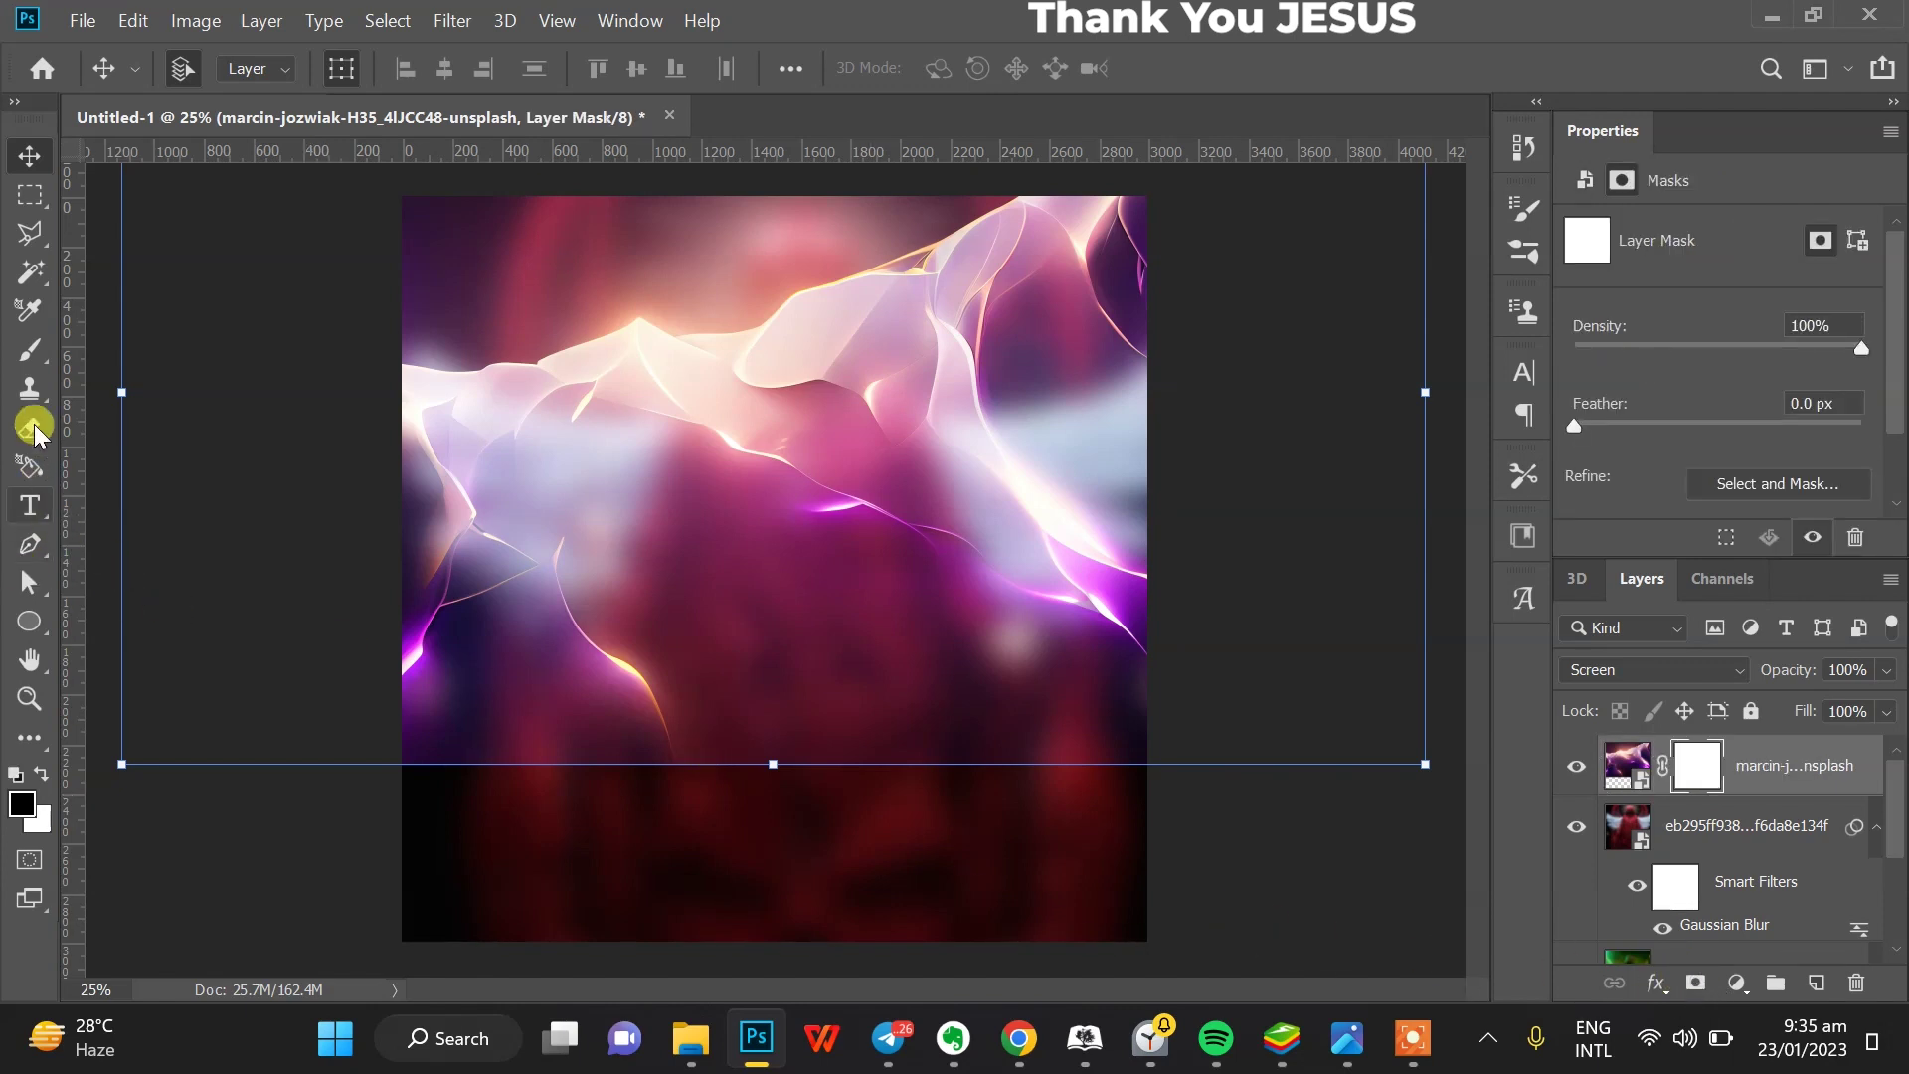
left_click(29, 351)
left_click_drag(398, 597, 517, 606)
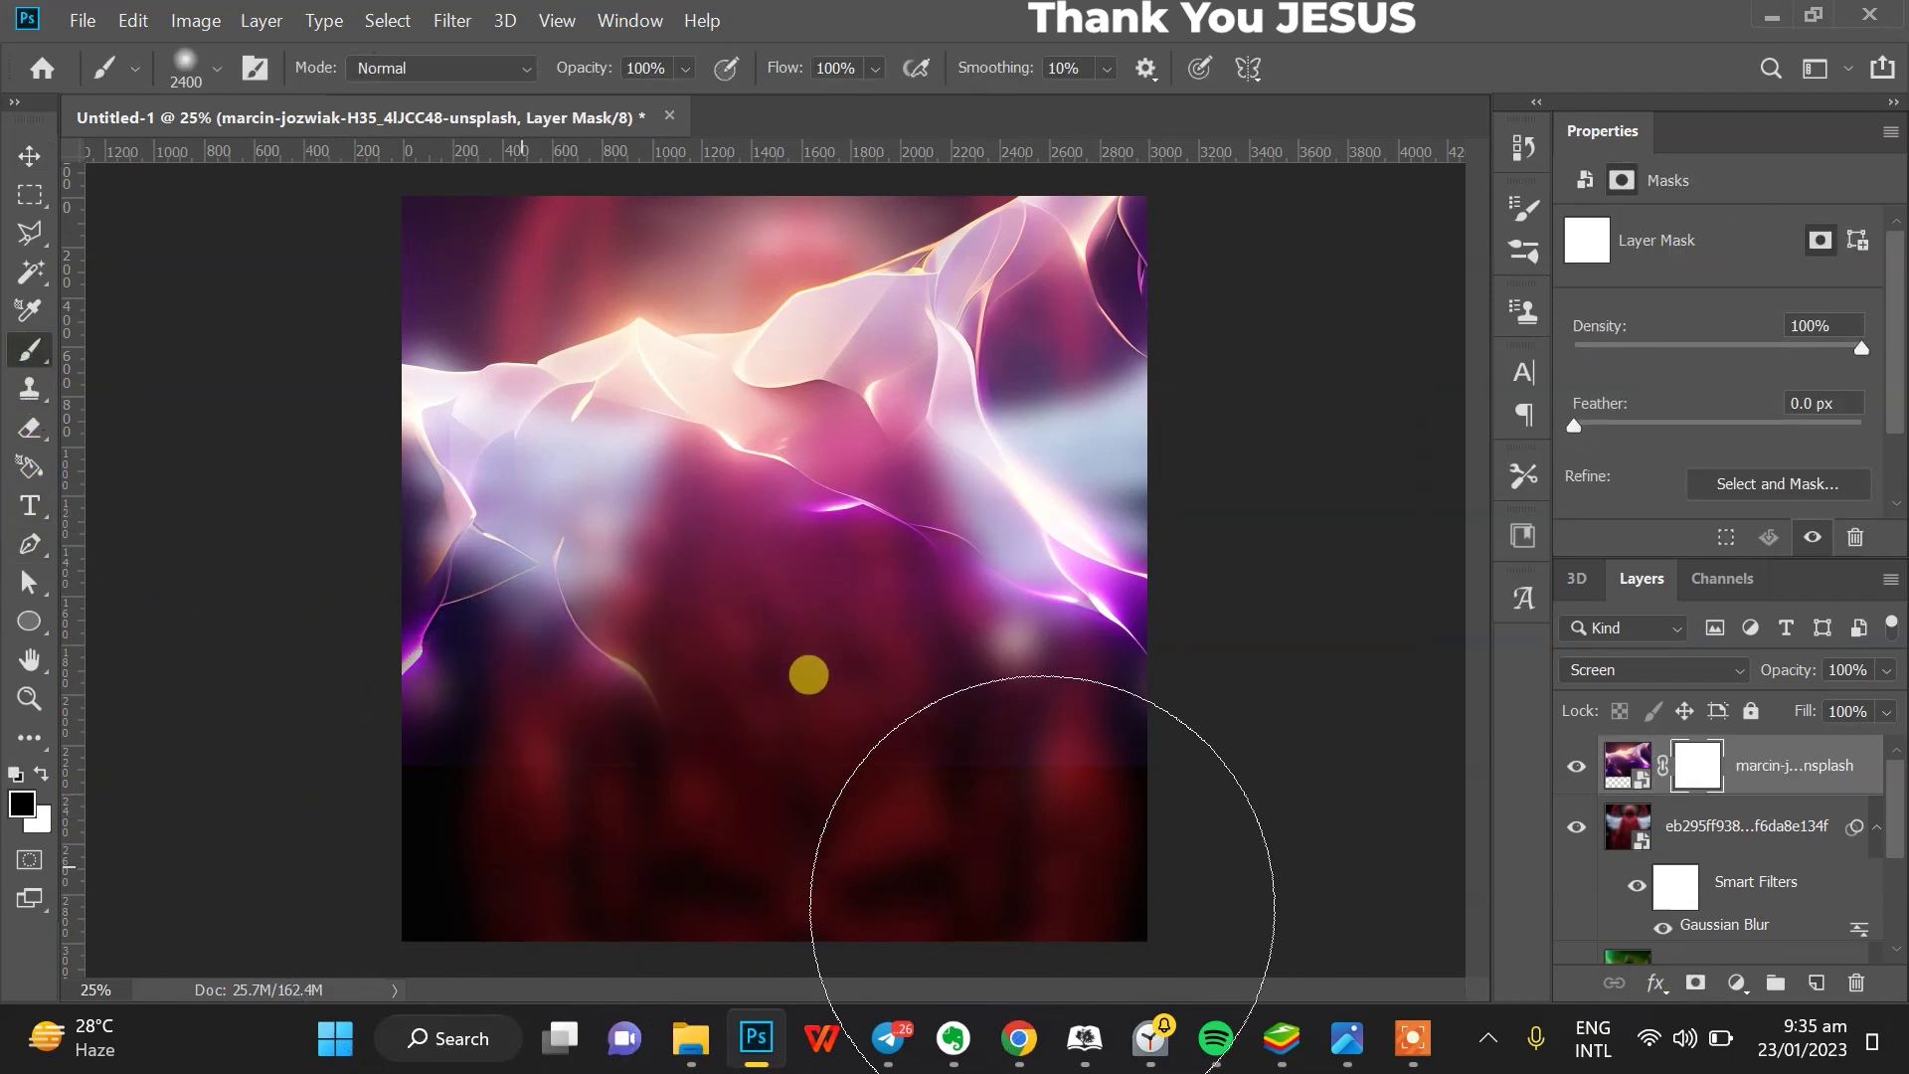
left_click_drag(1074, 912, 981, 916)
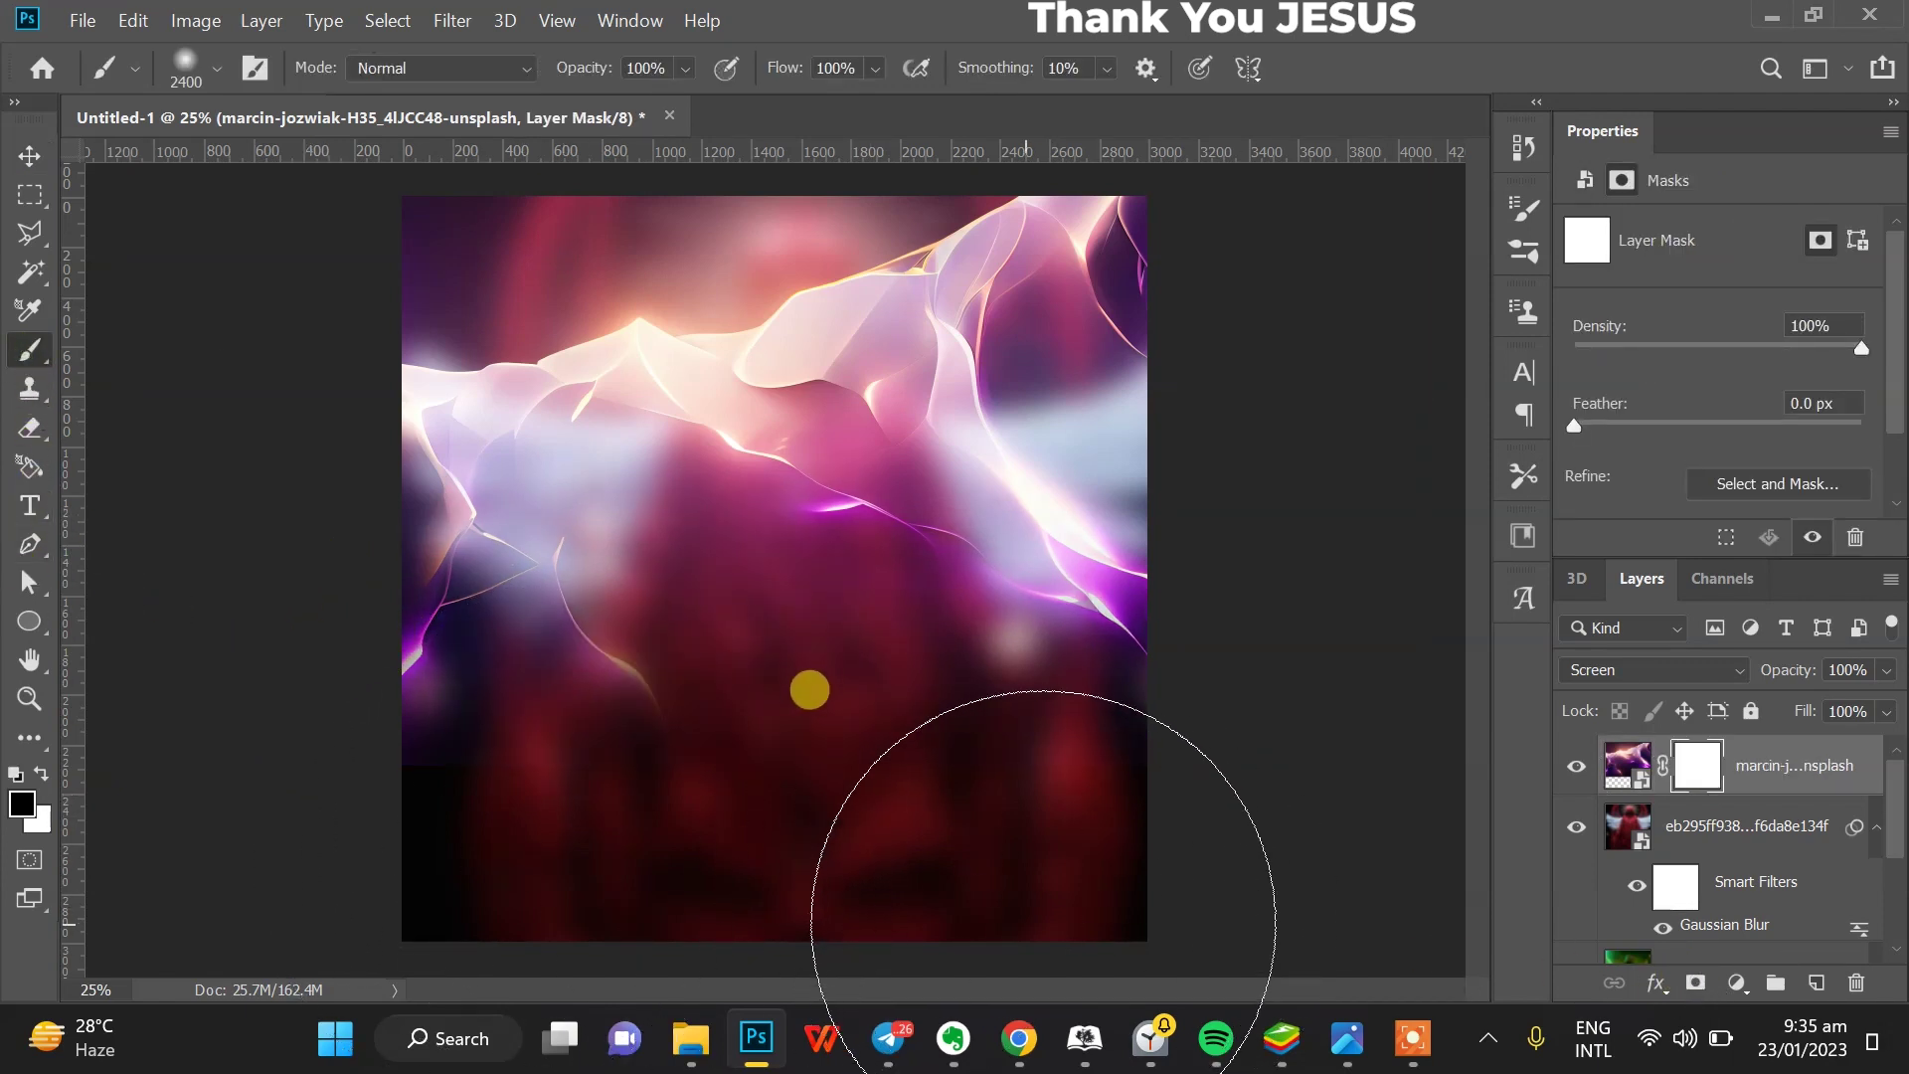
- Unlock the Background layer and select all layers together
left_click(28, 506)
scroll(1804, 796, "down", 3)
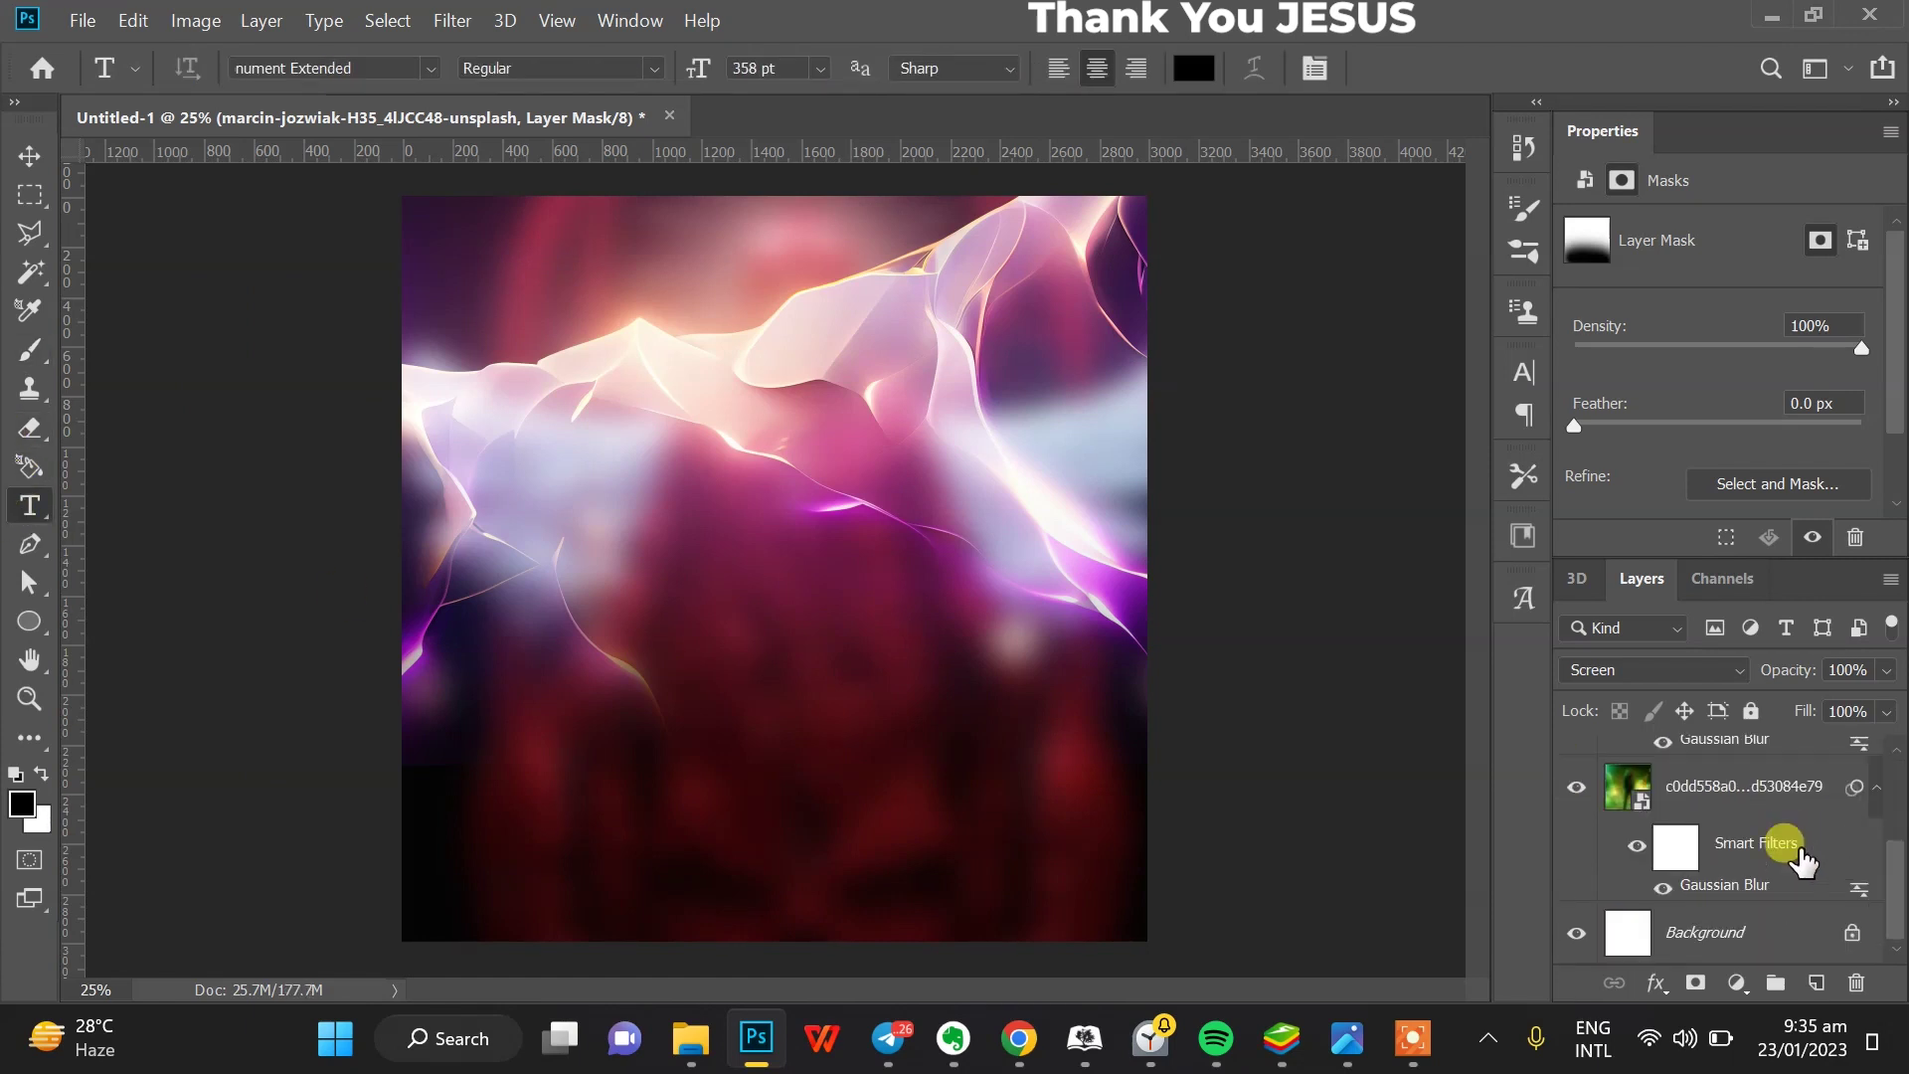
left_click(1852, 938)
scroll(1753, 895, "up", 5)
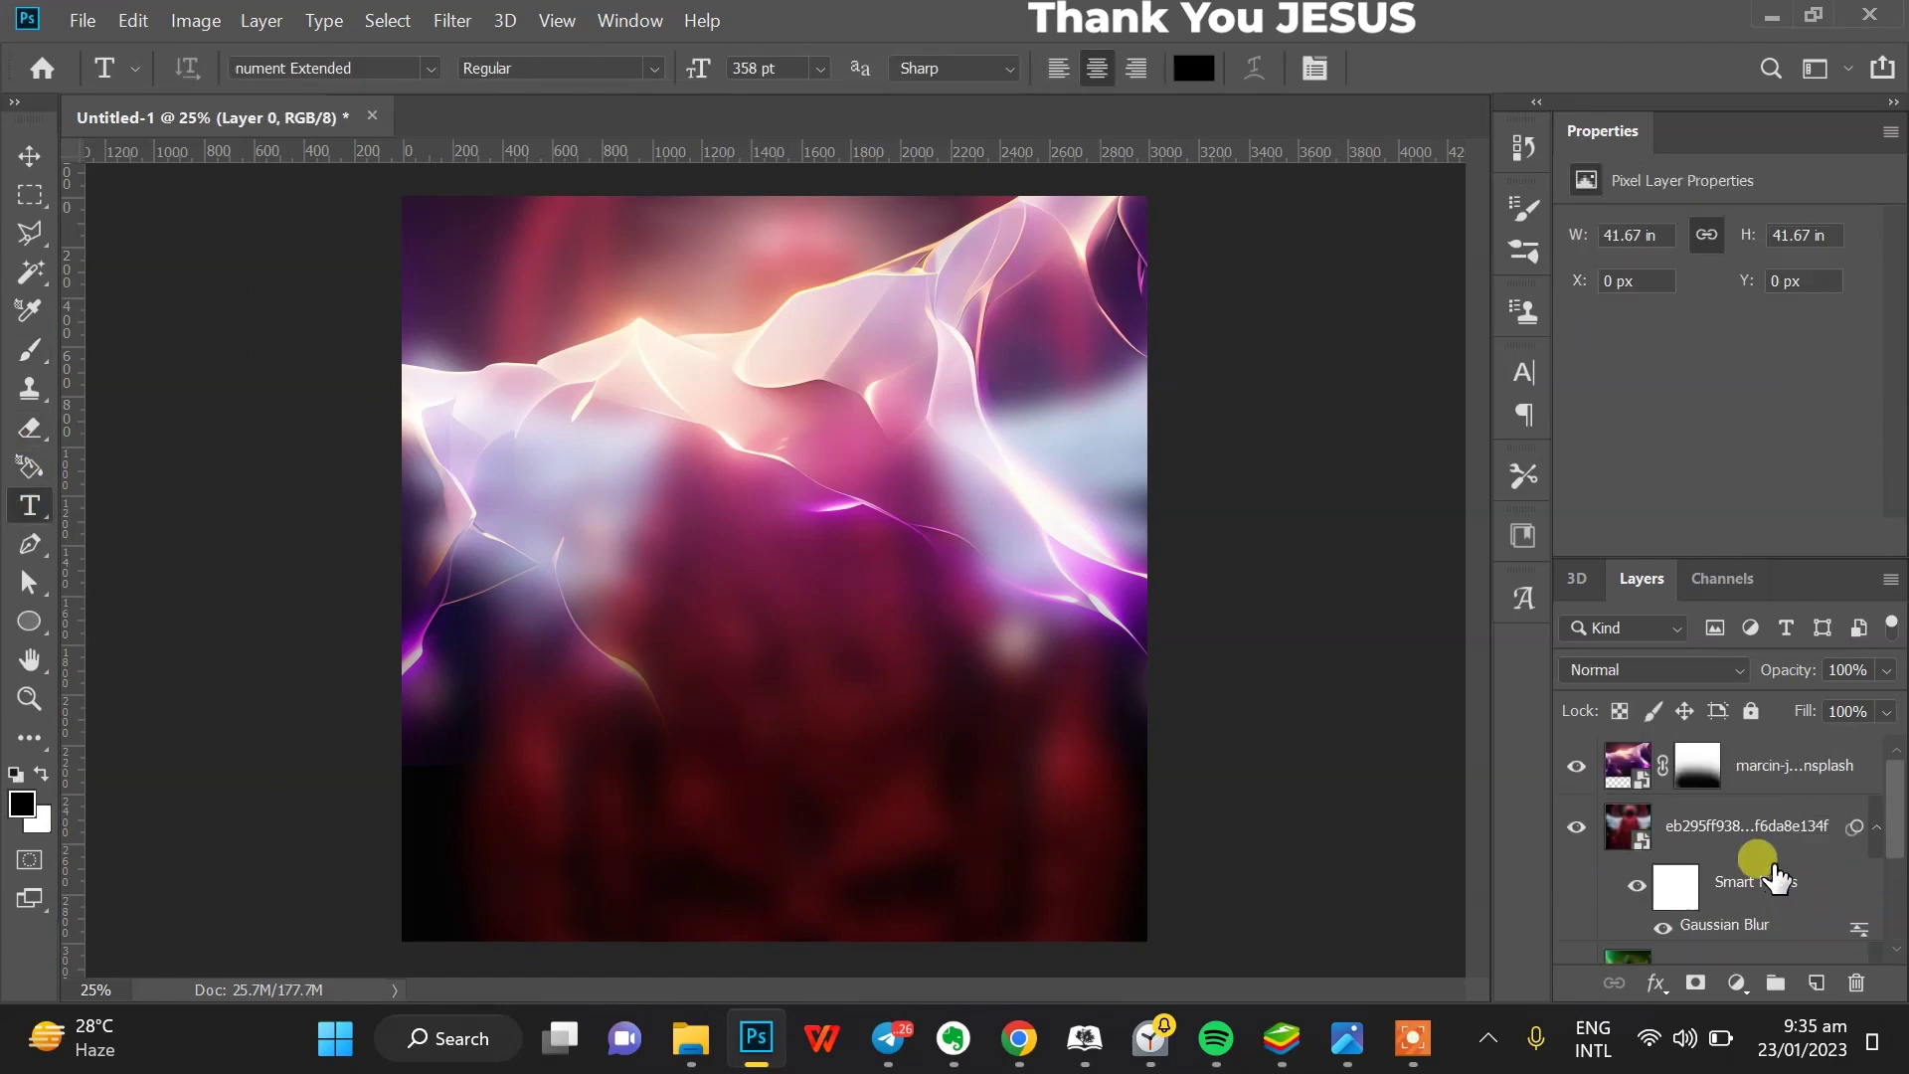
left_click(1775, 785, "shift")
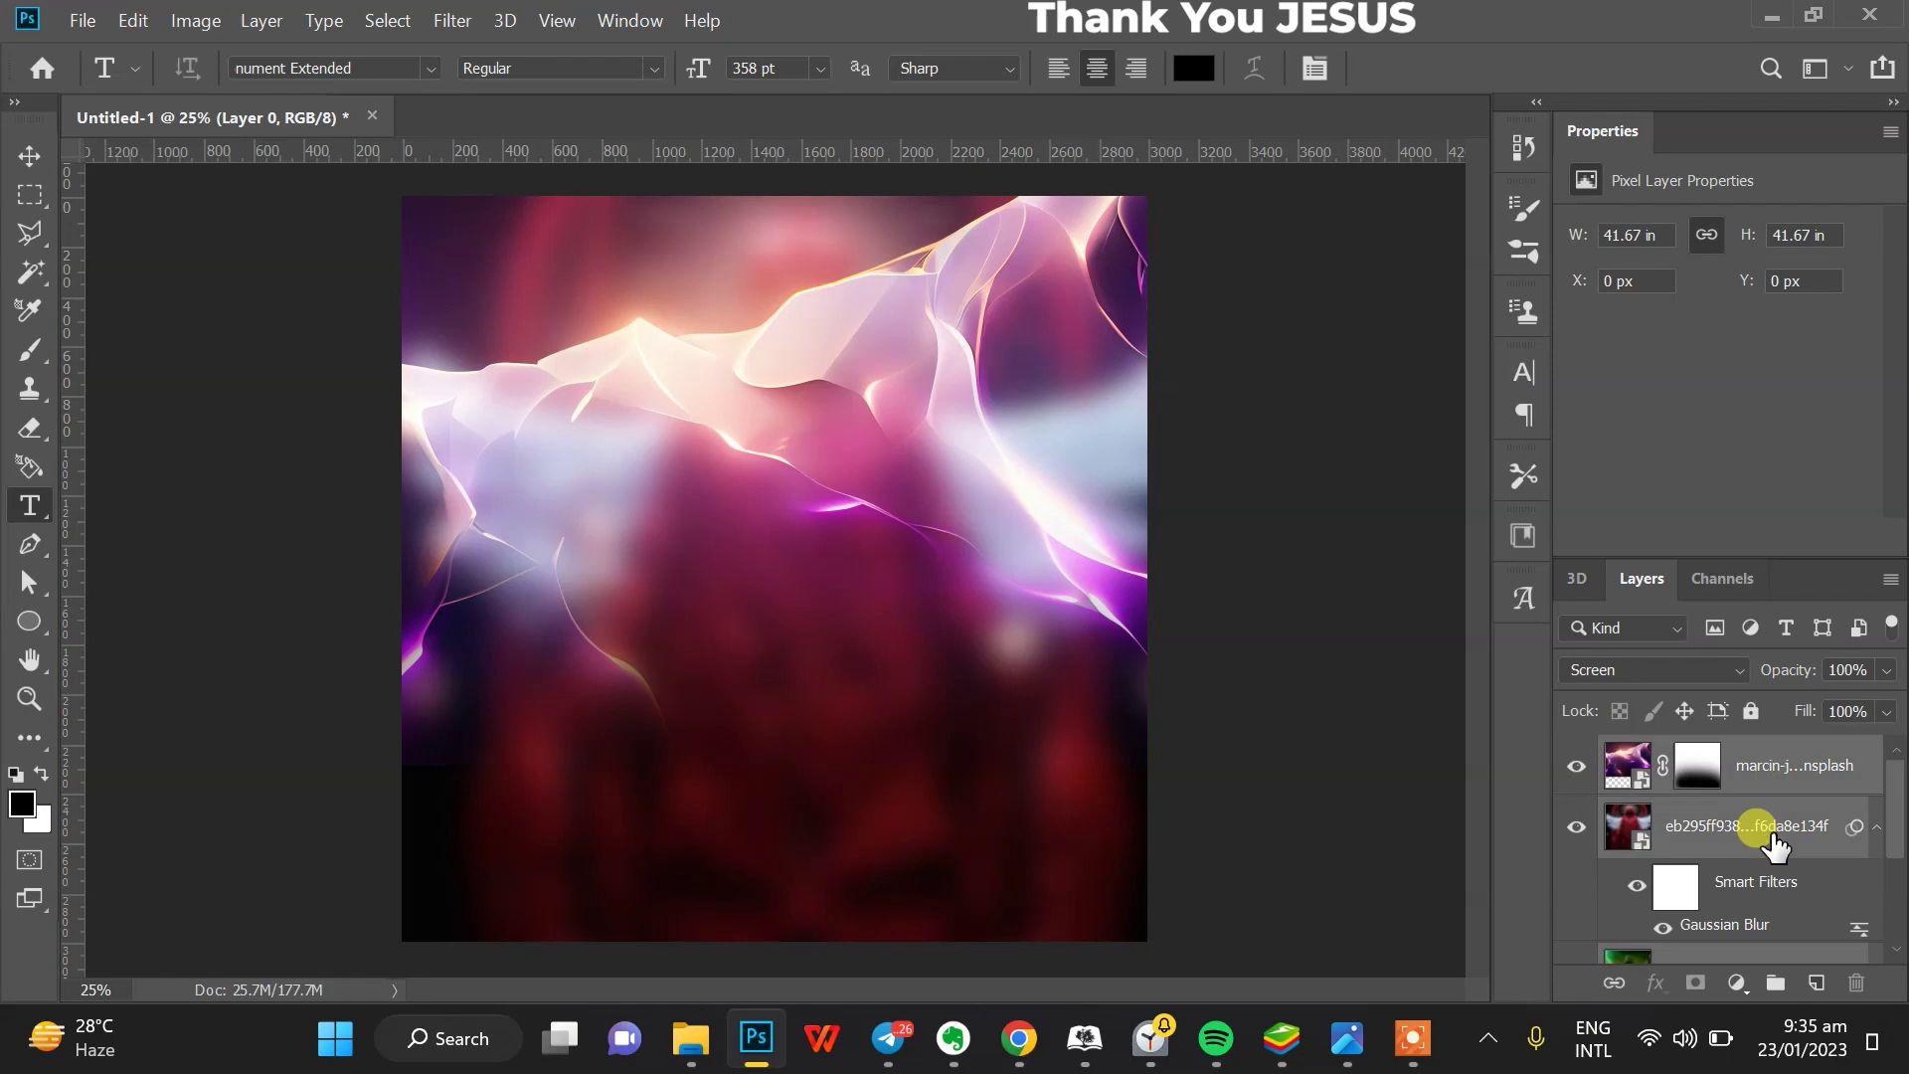
- Group all layers into a folder and type IMPACT on a new text layer
left_click(1775, 983)
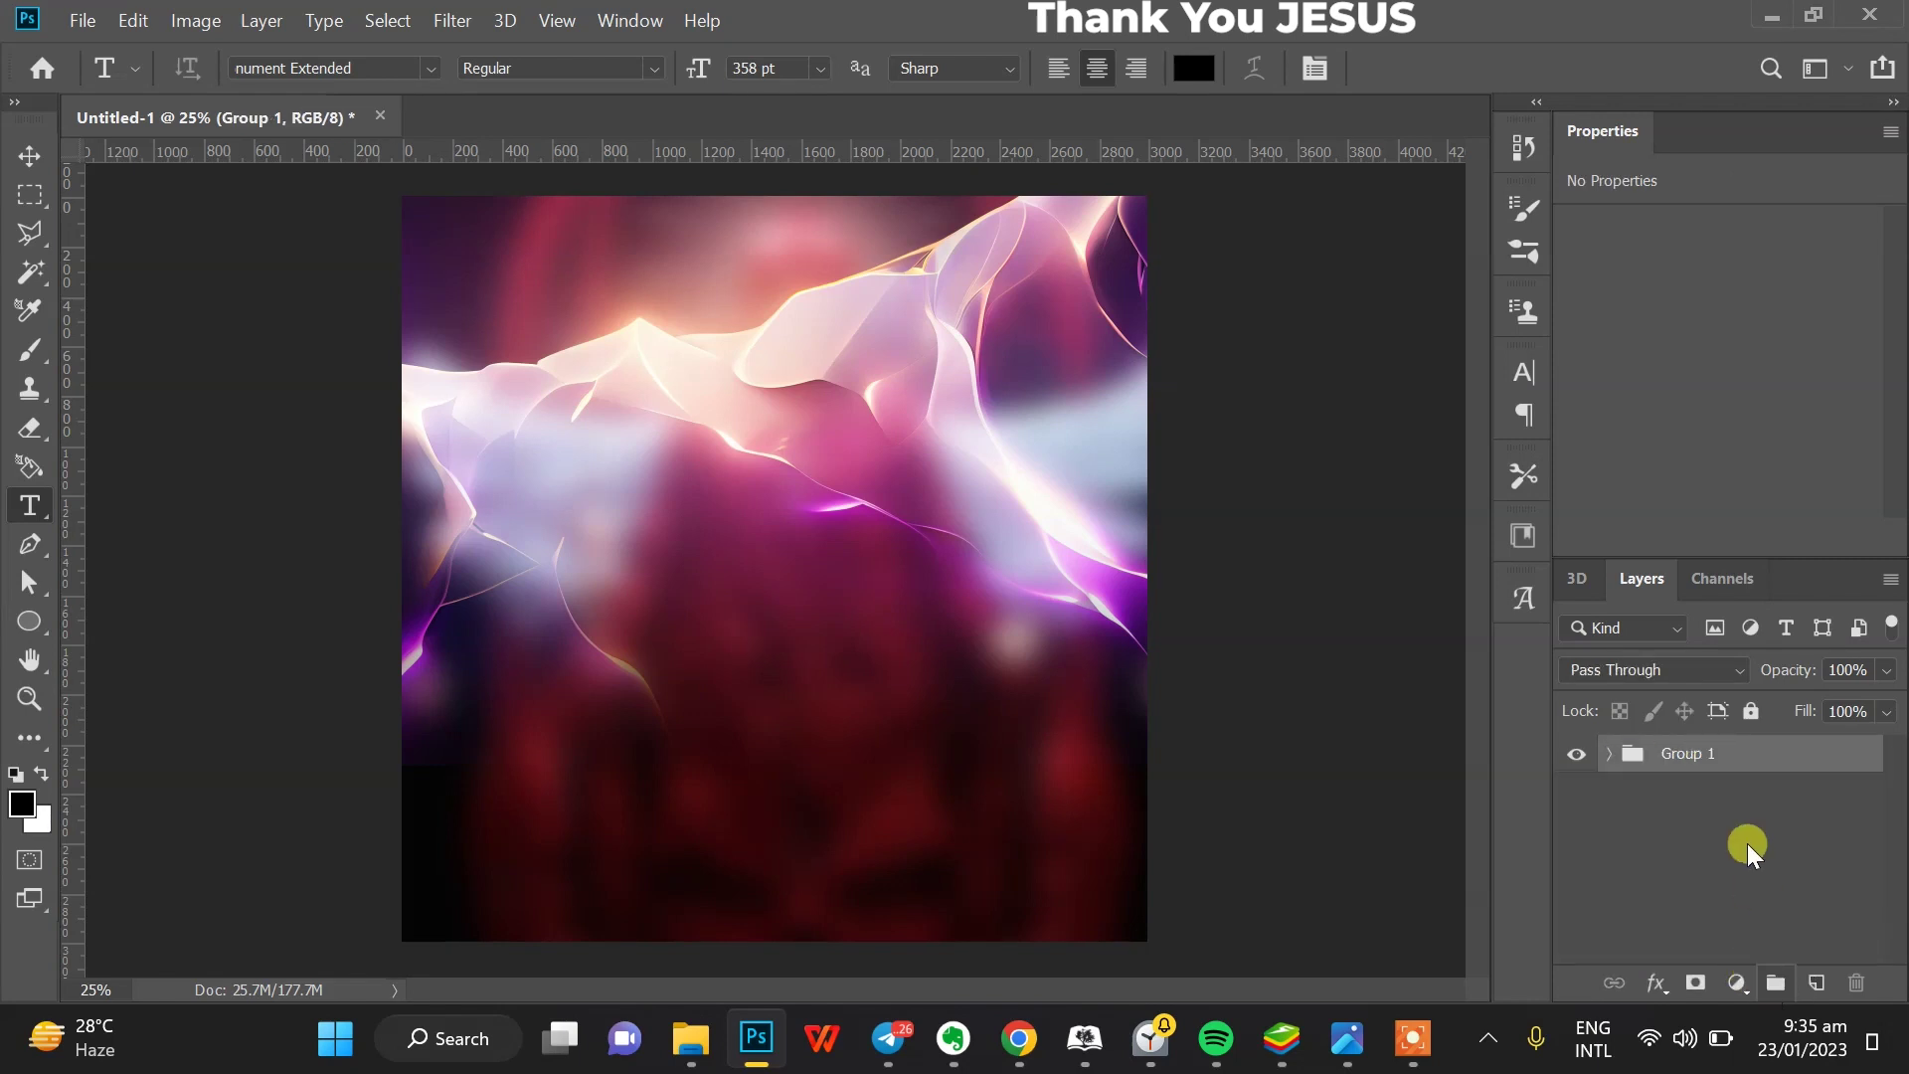
left_click(669, 564)
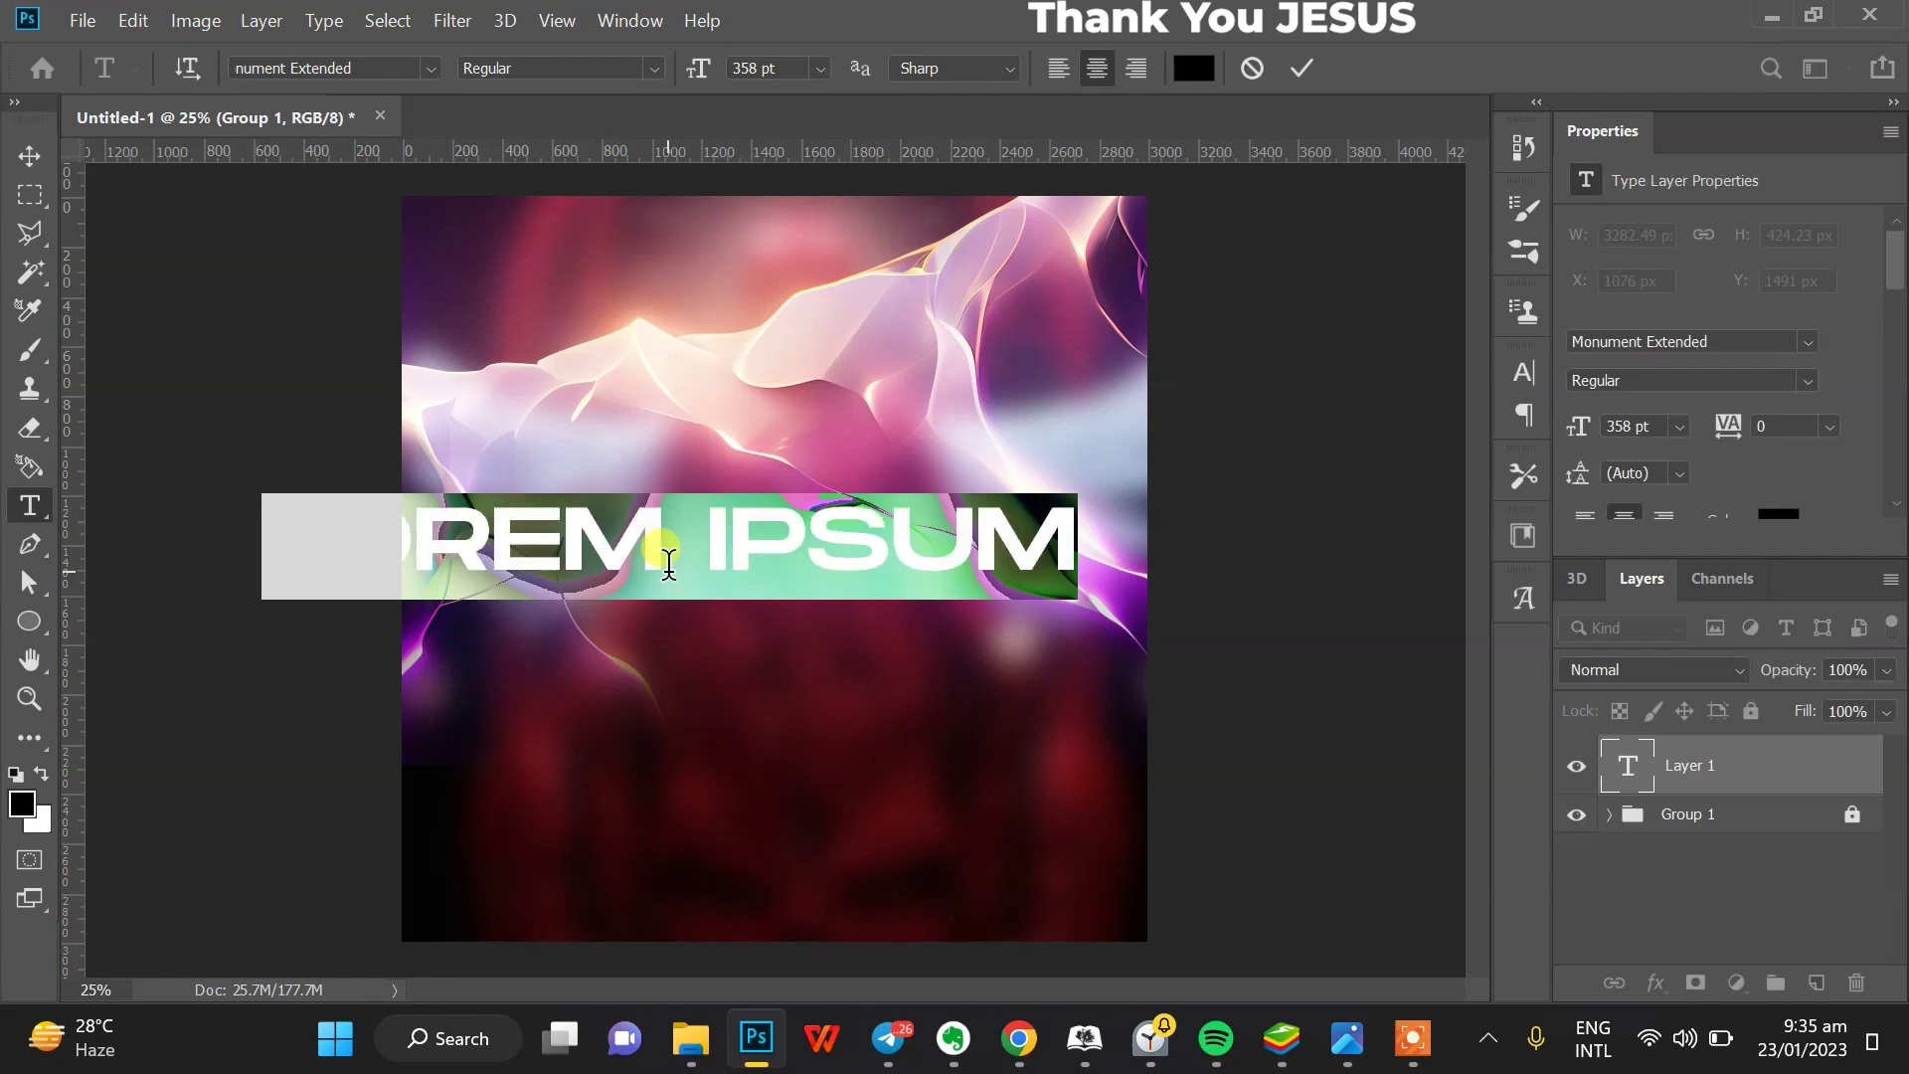
type("IMPACT")
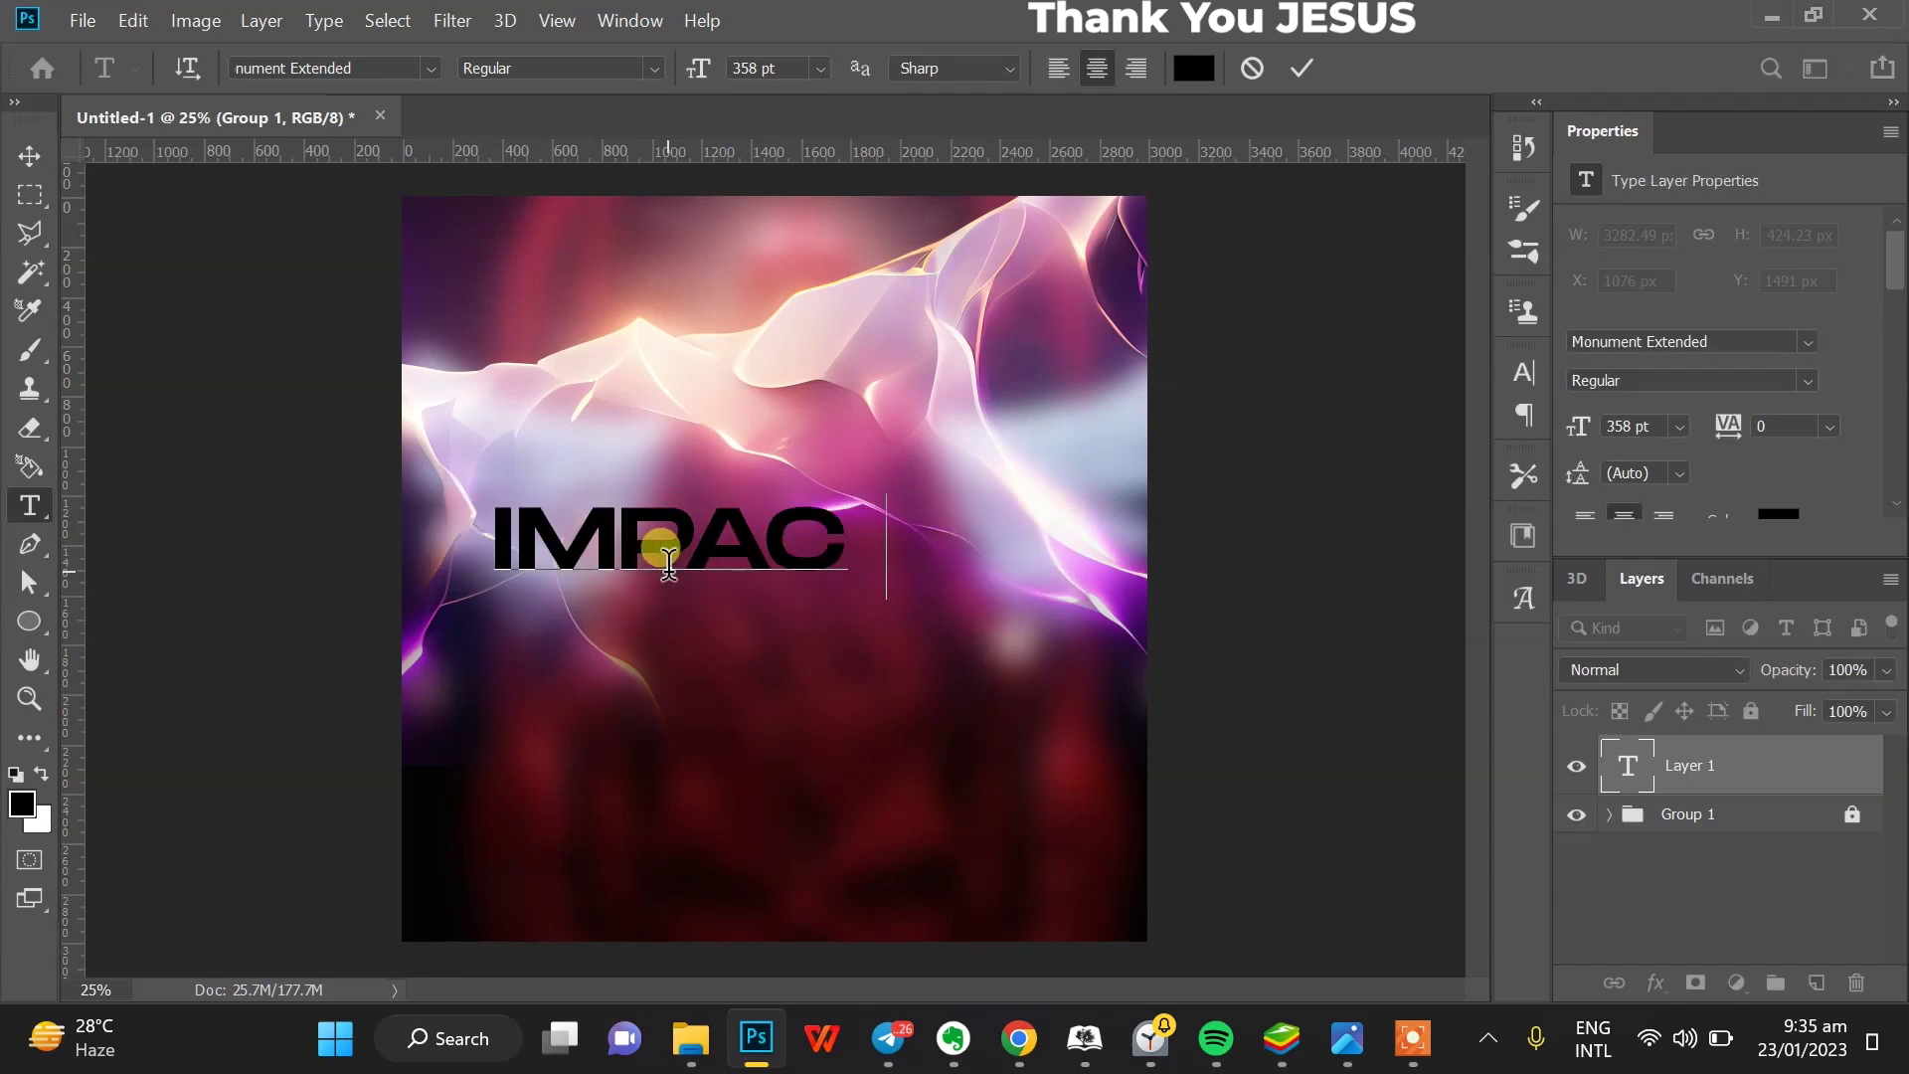
left_click(30, 157)
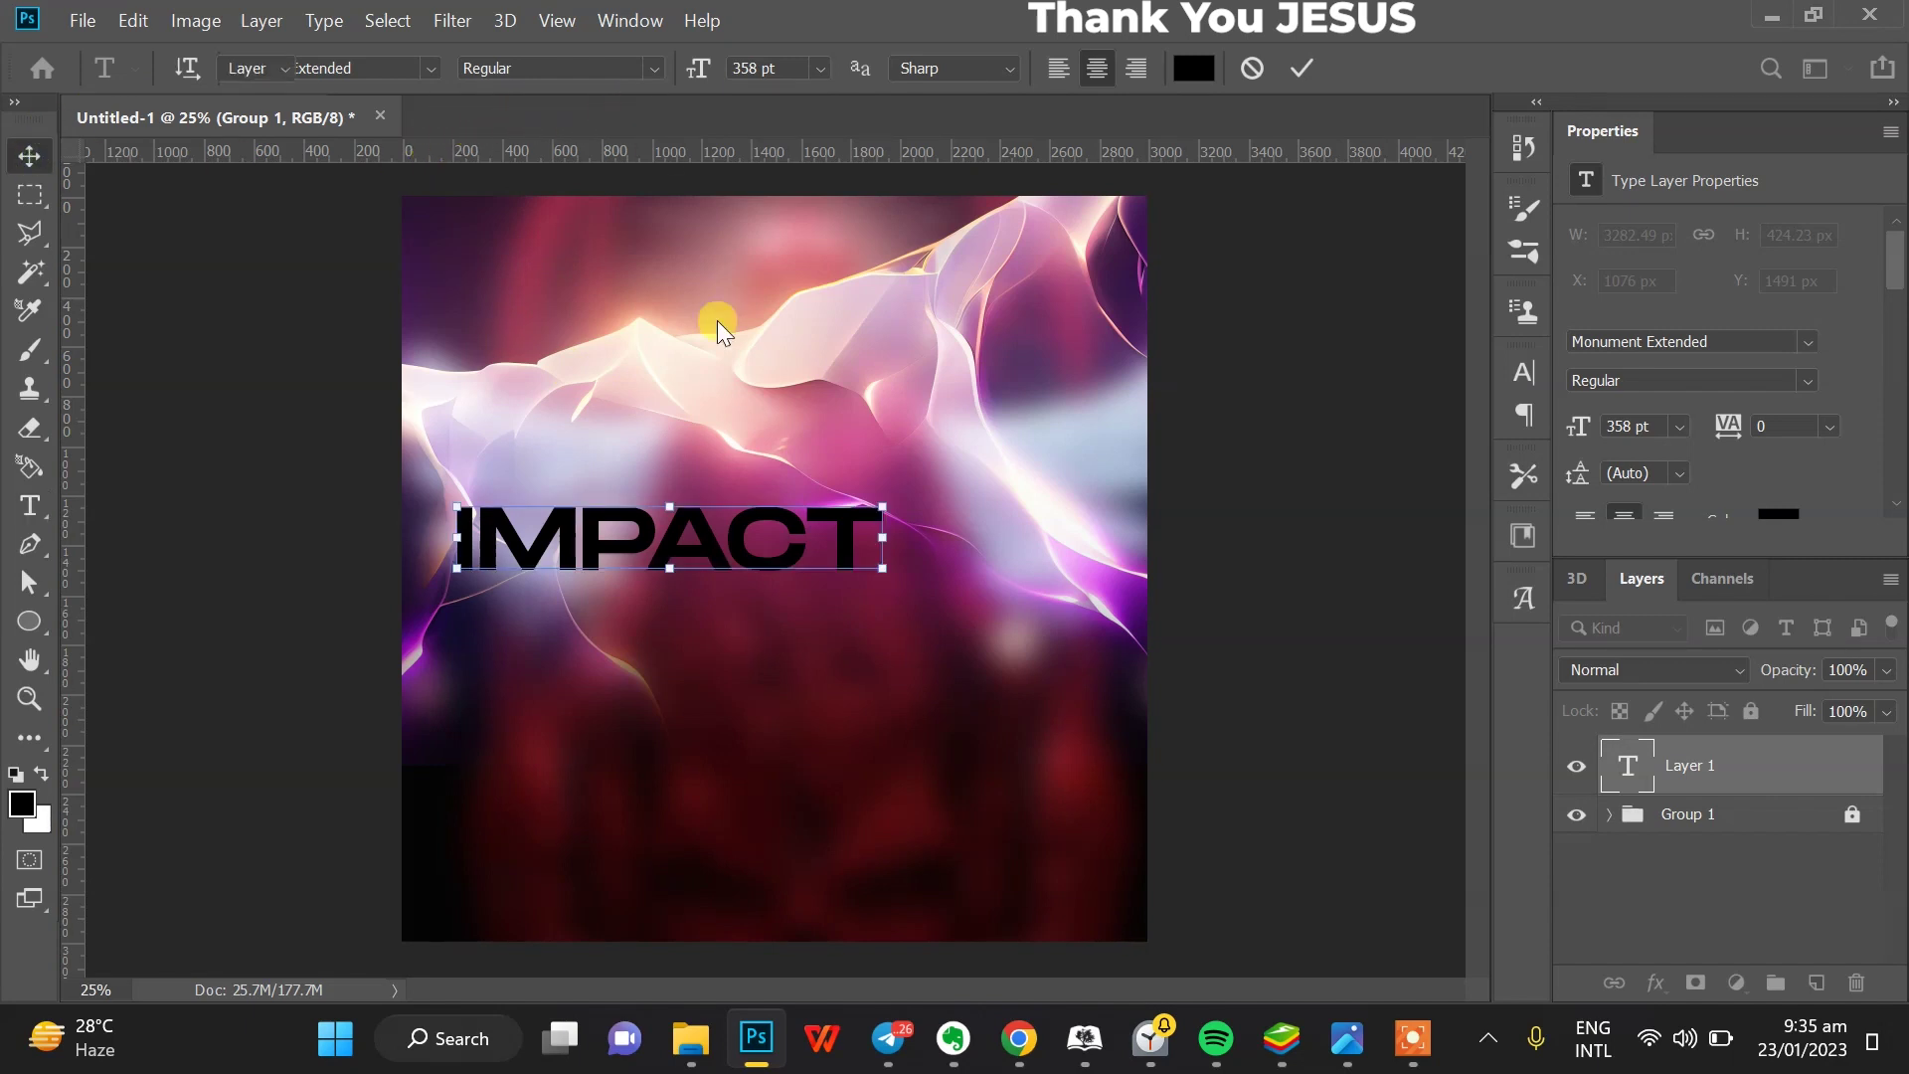
- Centre IMPACT on the flyer and set its font style to Ultrabold
left_click_drag(748, 544, 796, 558)
left_click(1796, 373)
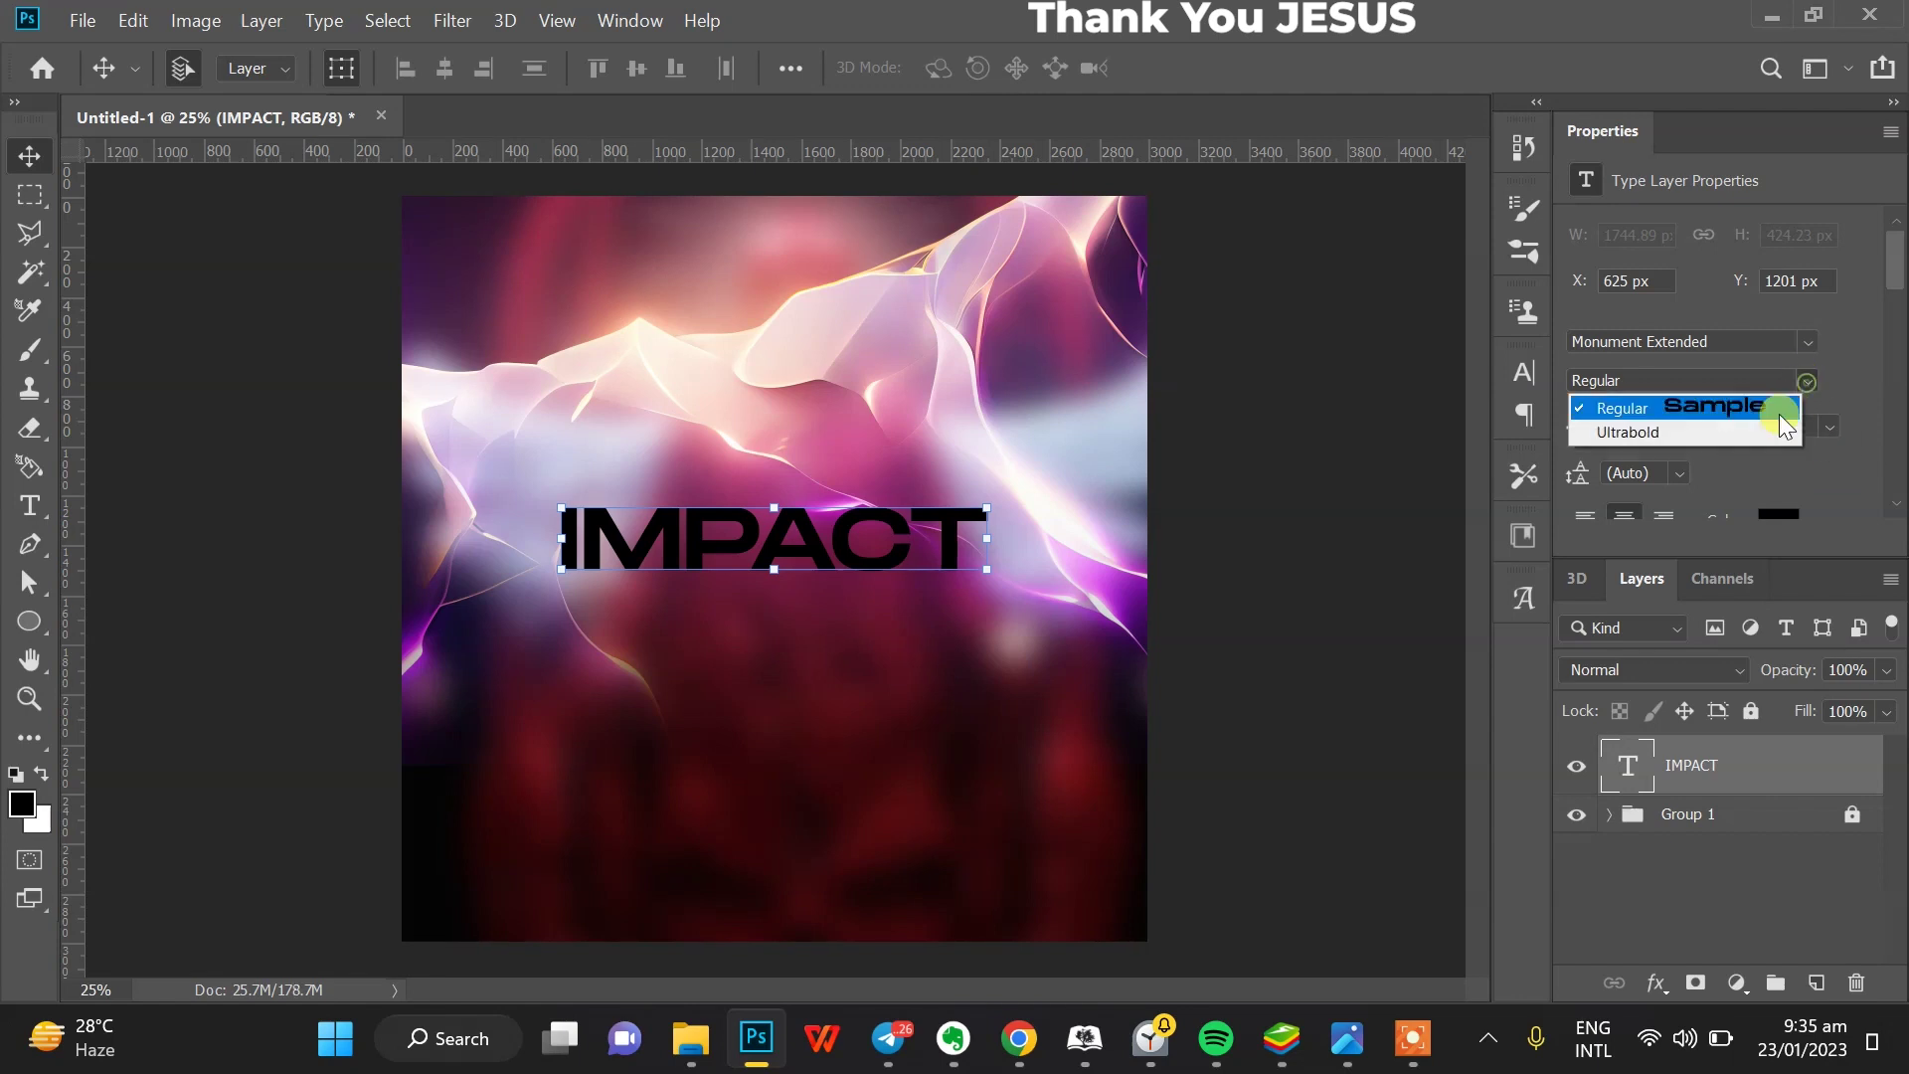
left_click(1749, 433)
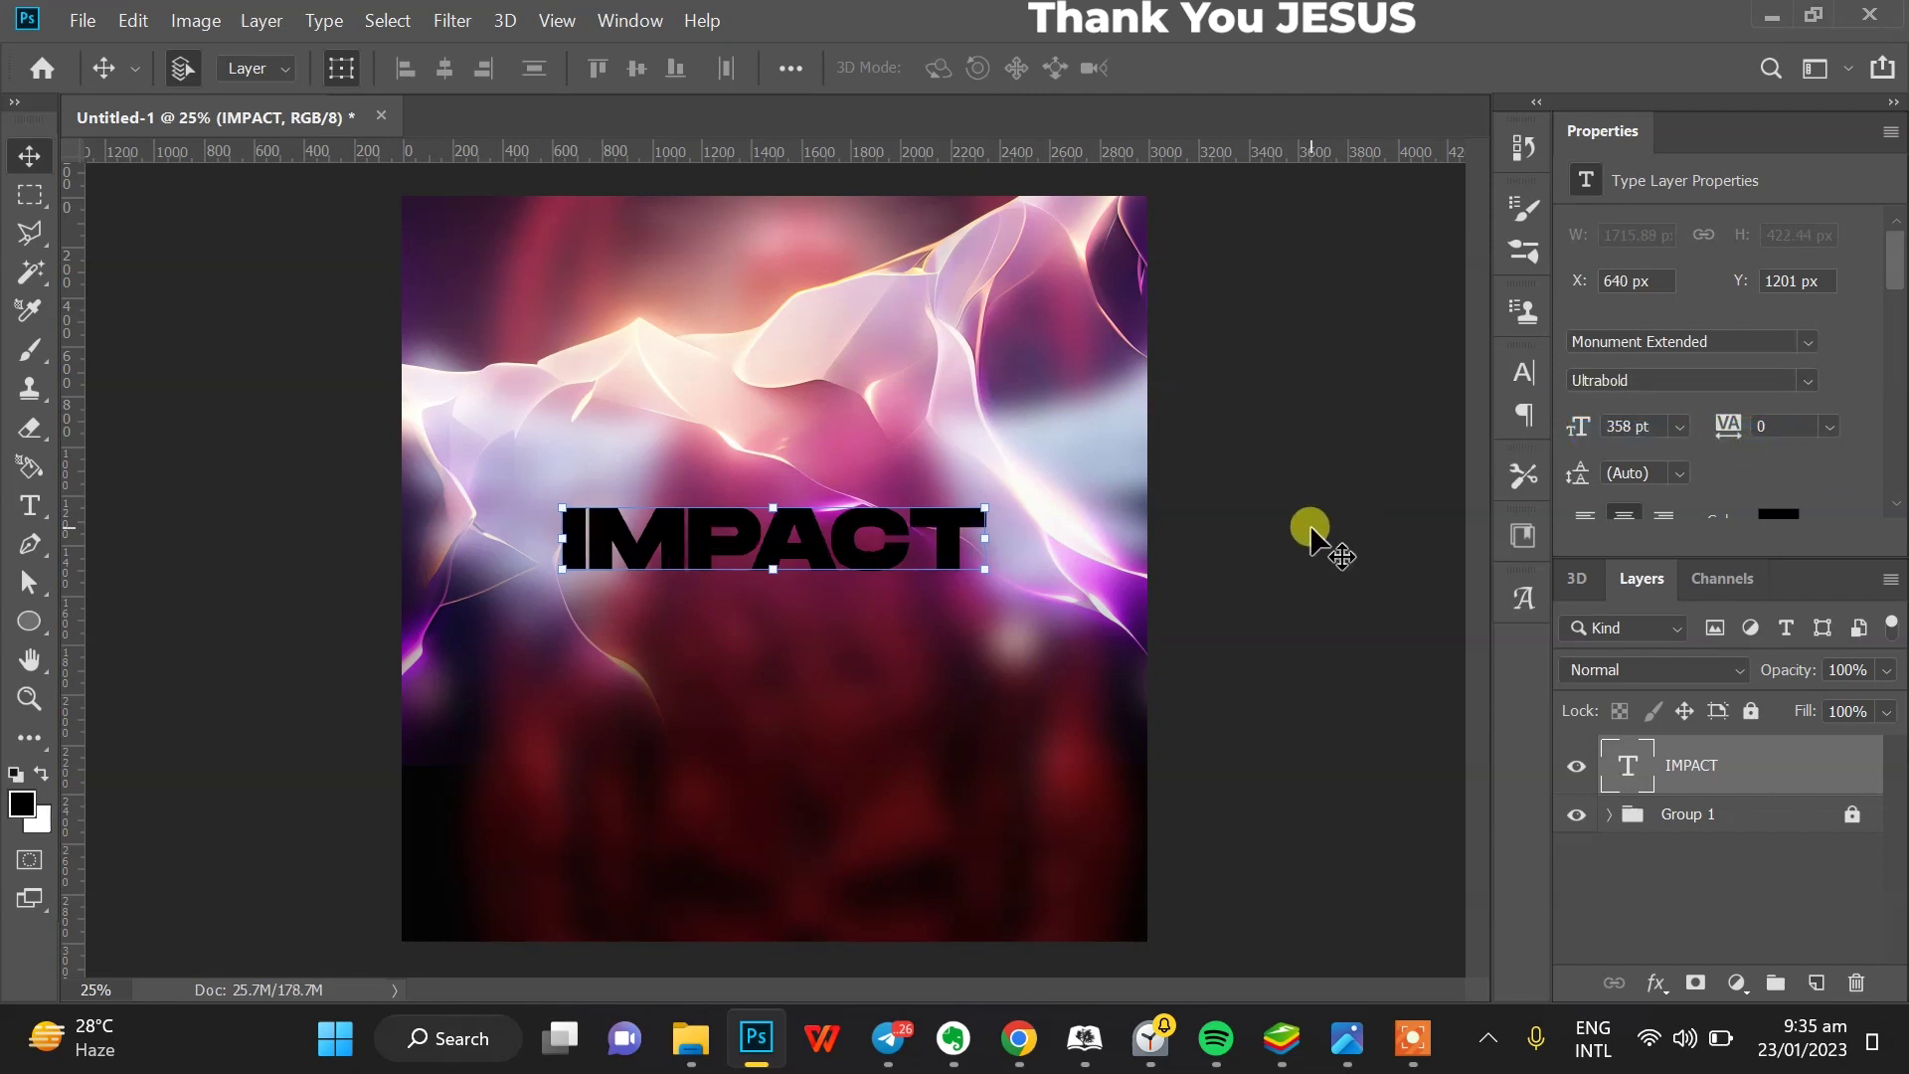
left_click(1035, 521)
- Duplicate IMPACT below itself and retype the copy as SERVICE
left_click_drag(881, 559, 880, 635)
left_click(30, 505)
left_click(679, 632)
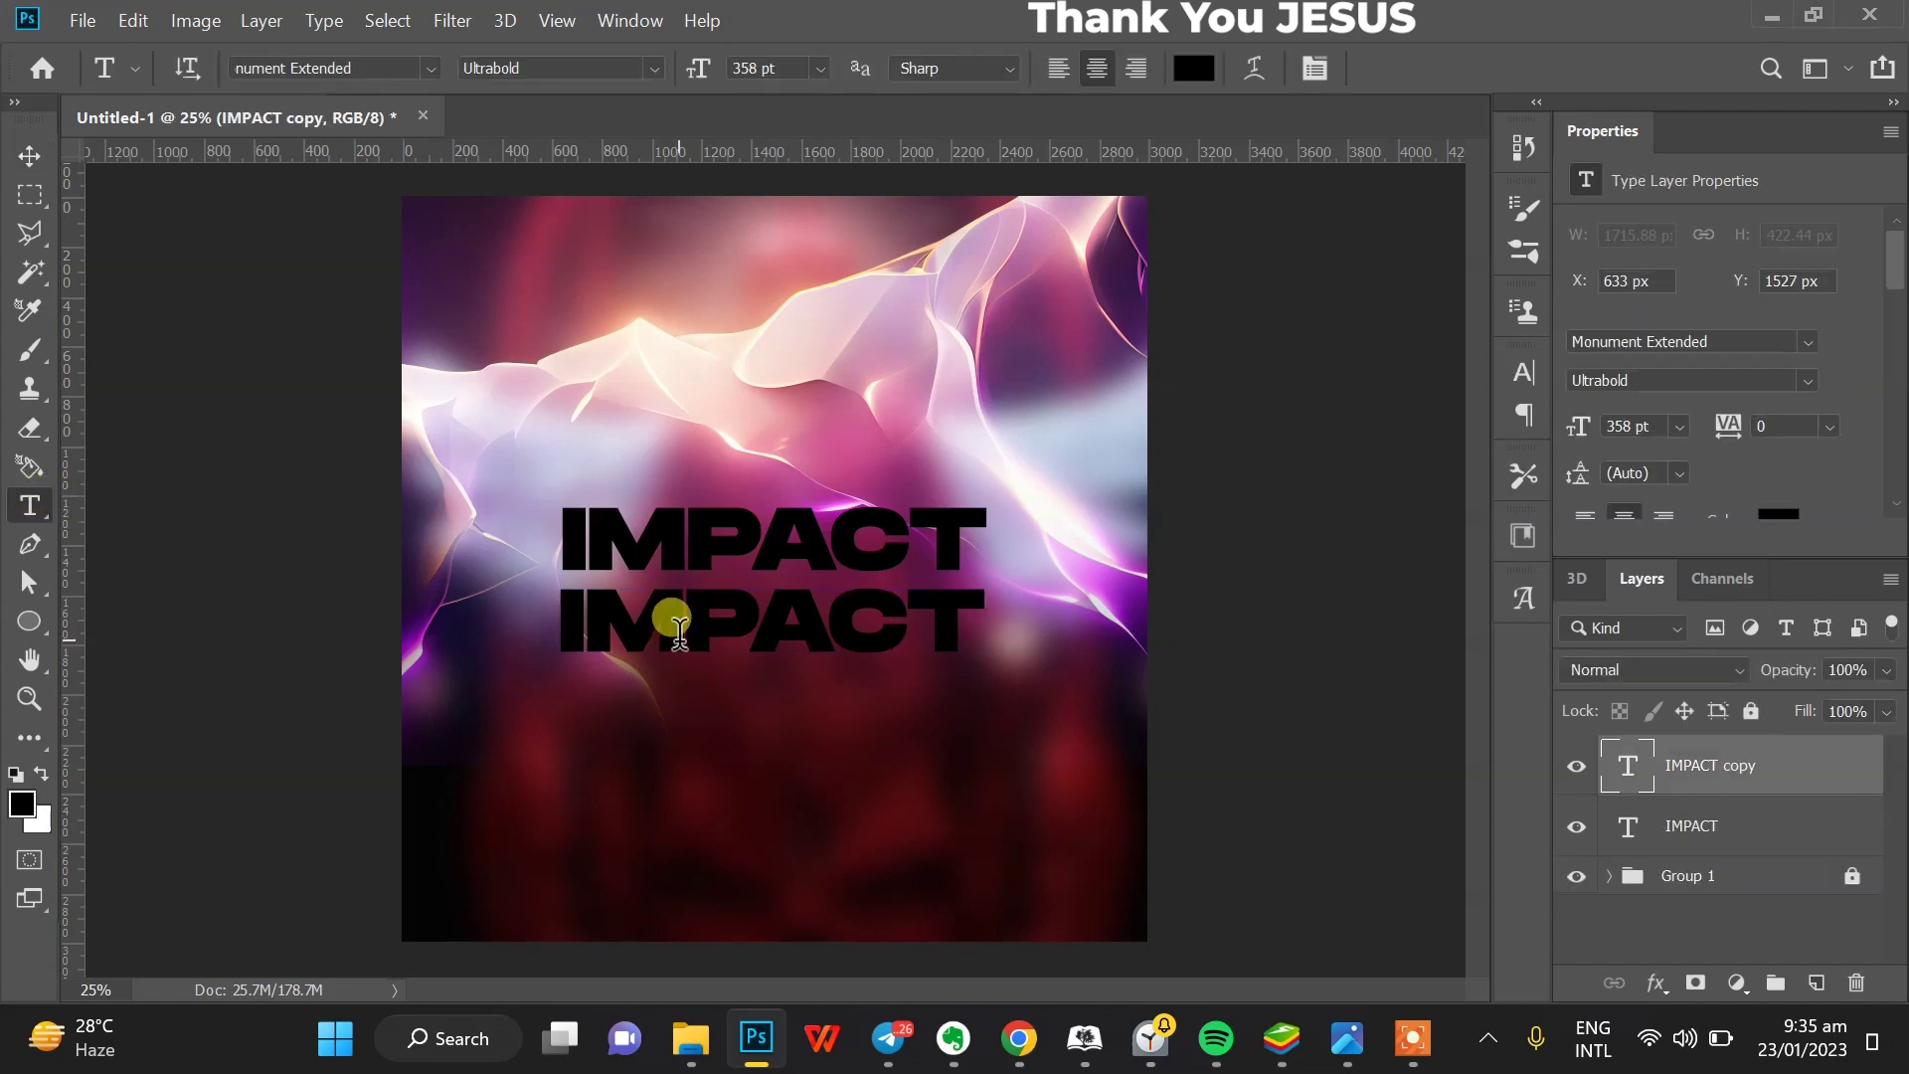
key("ctrl+a")
key("ctrl+r")
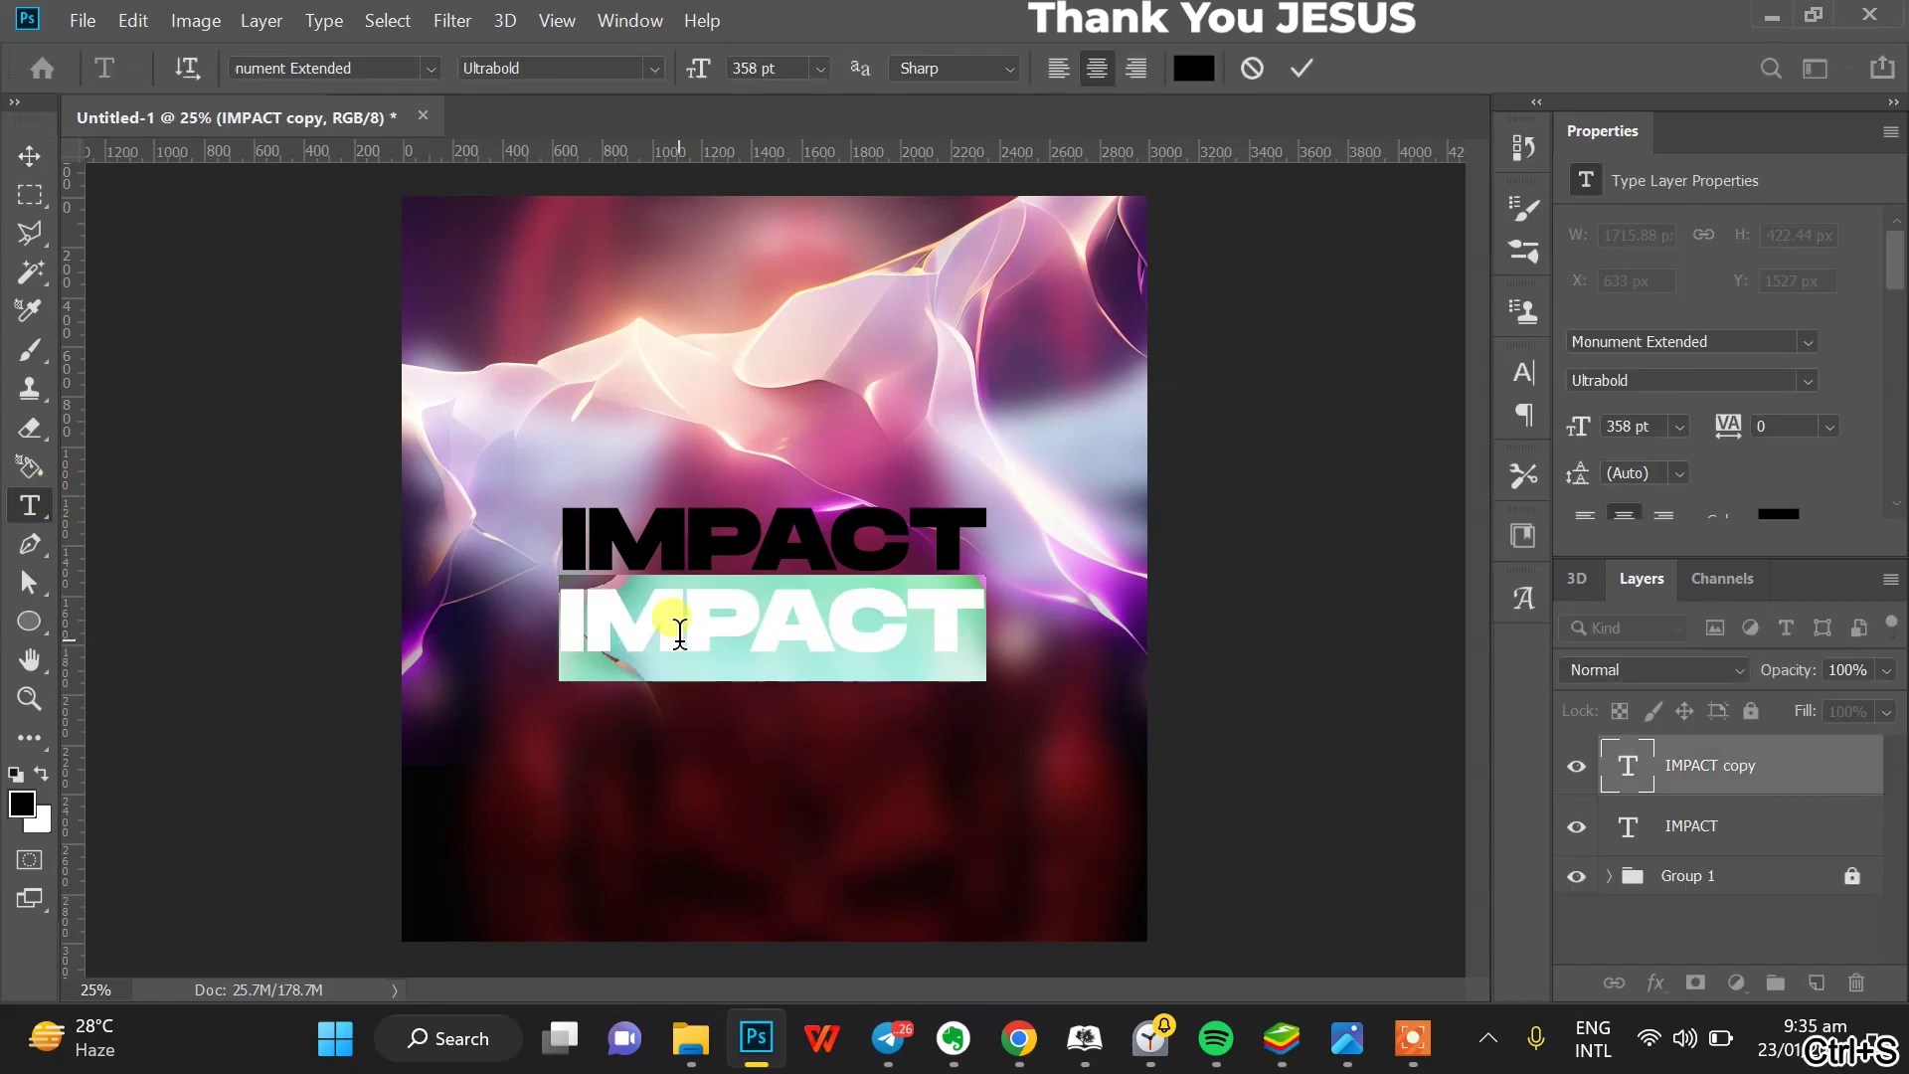
type("SERI")
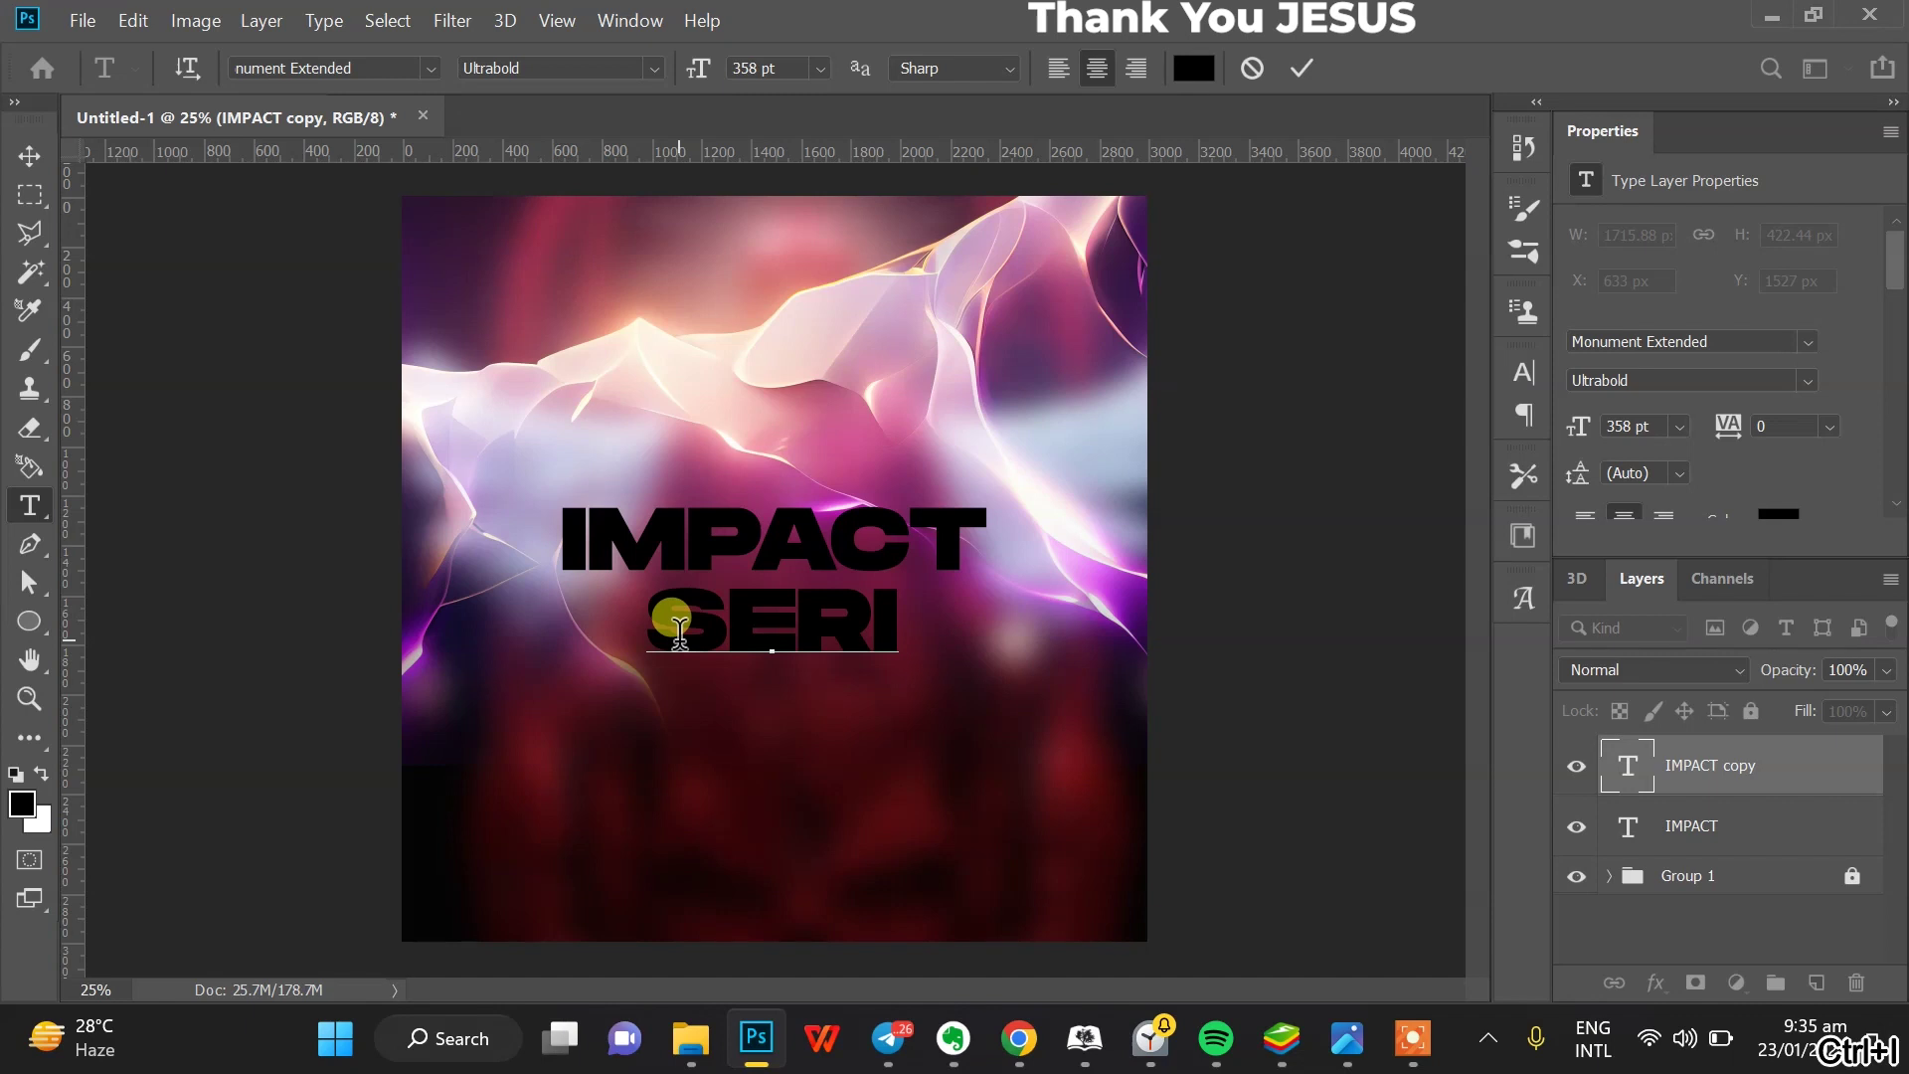
key("ctrl+BackSpace")
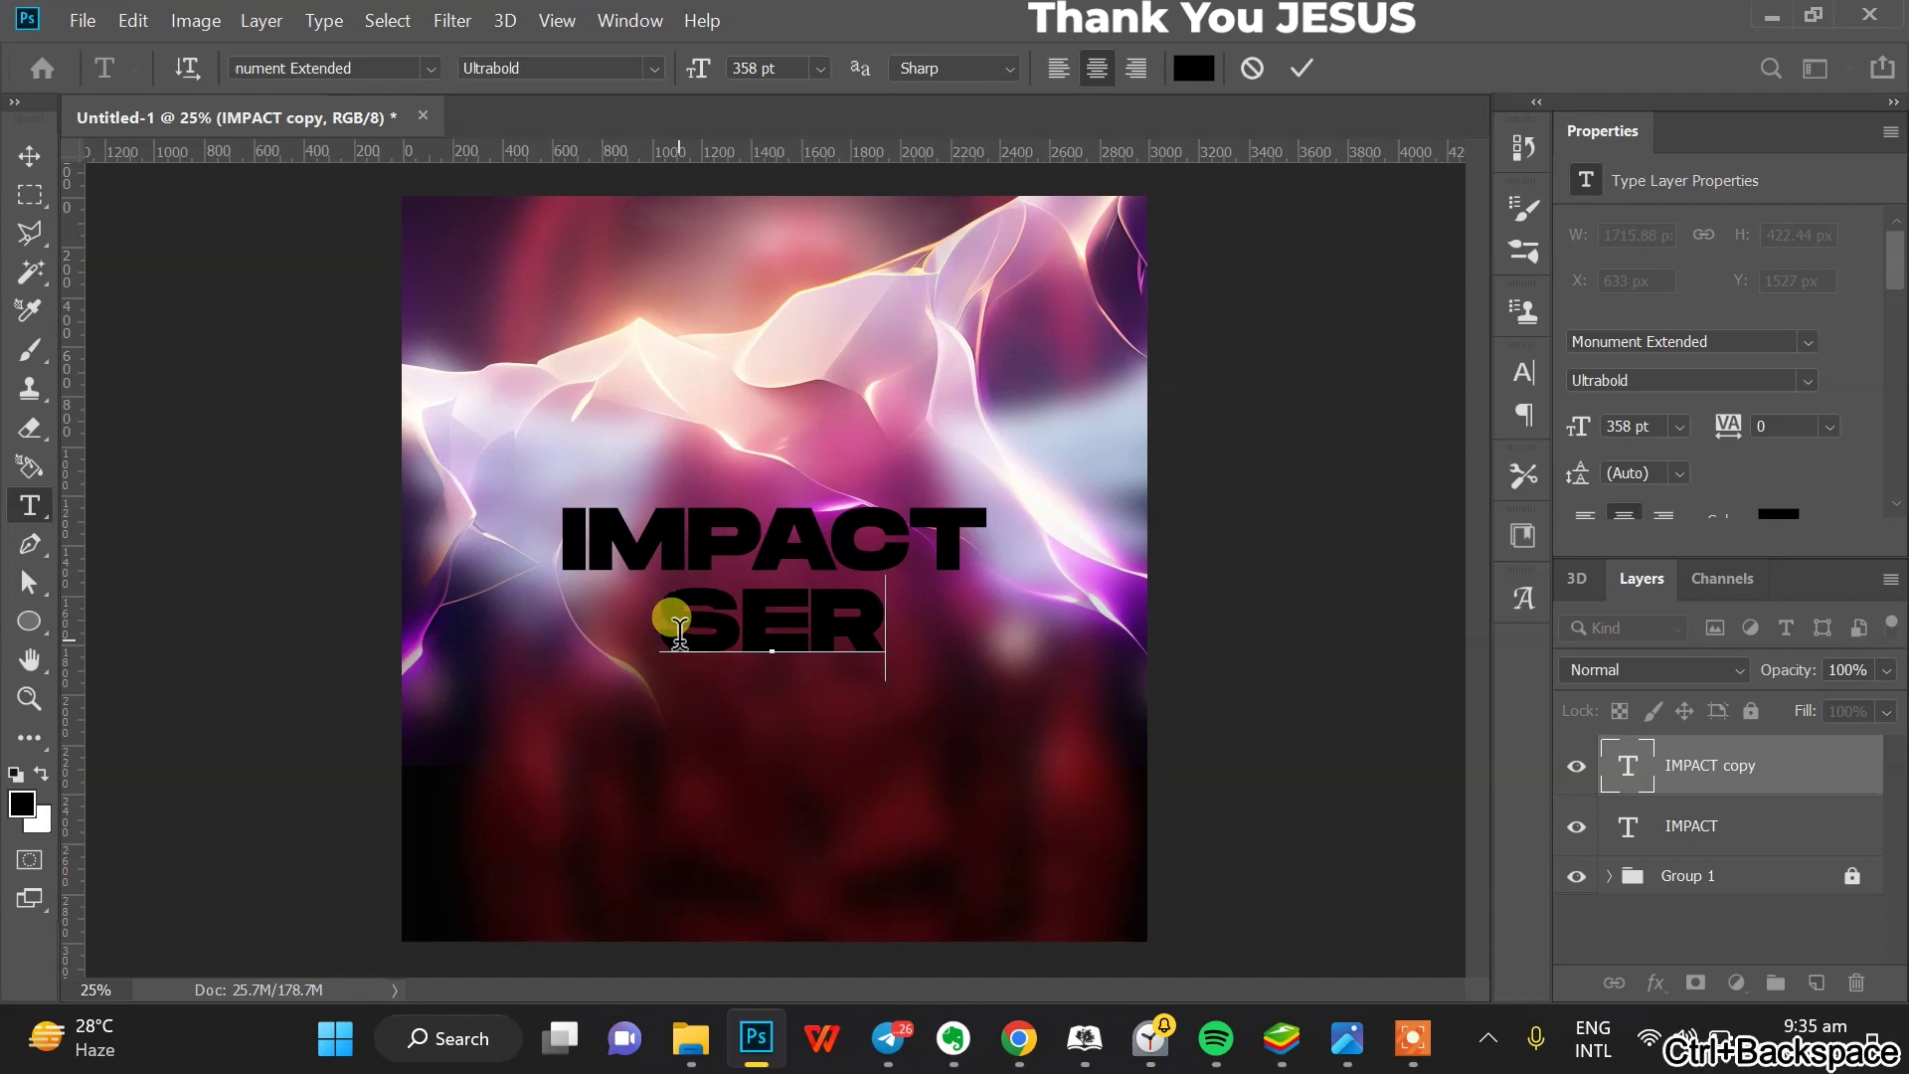
type("VICE")
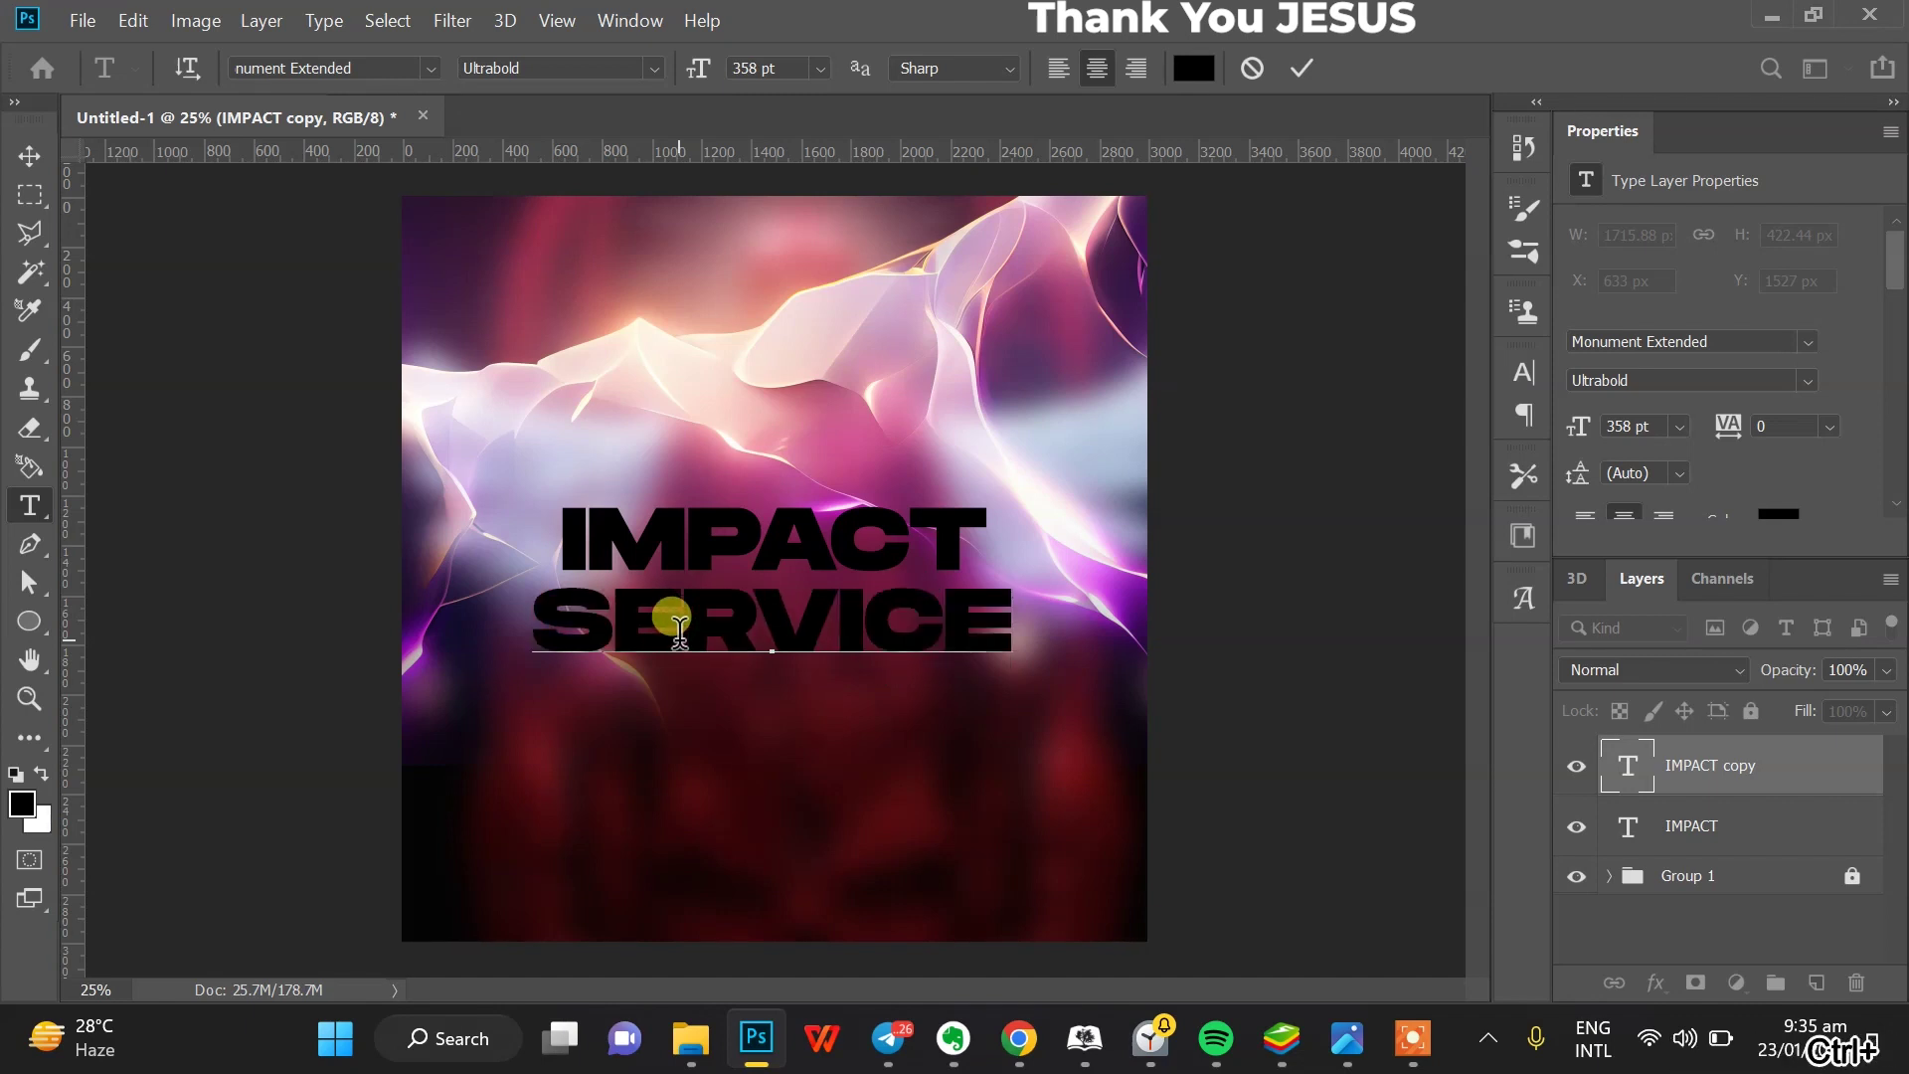
left_click(16, 159)
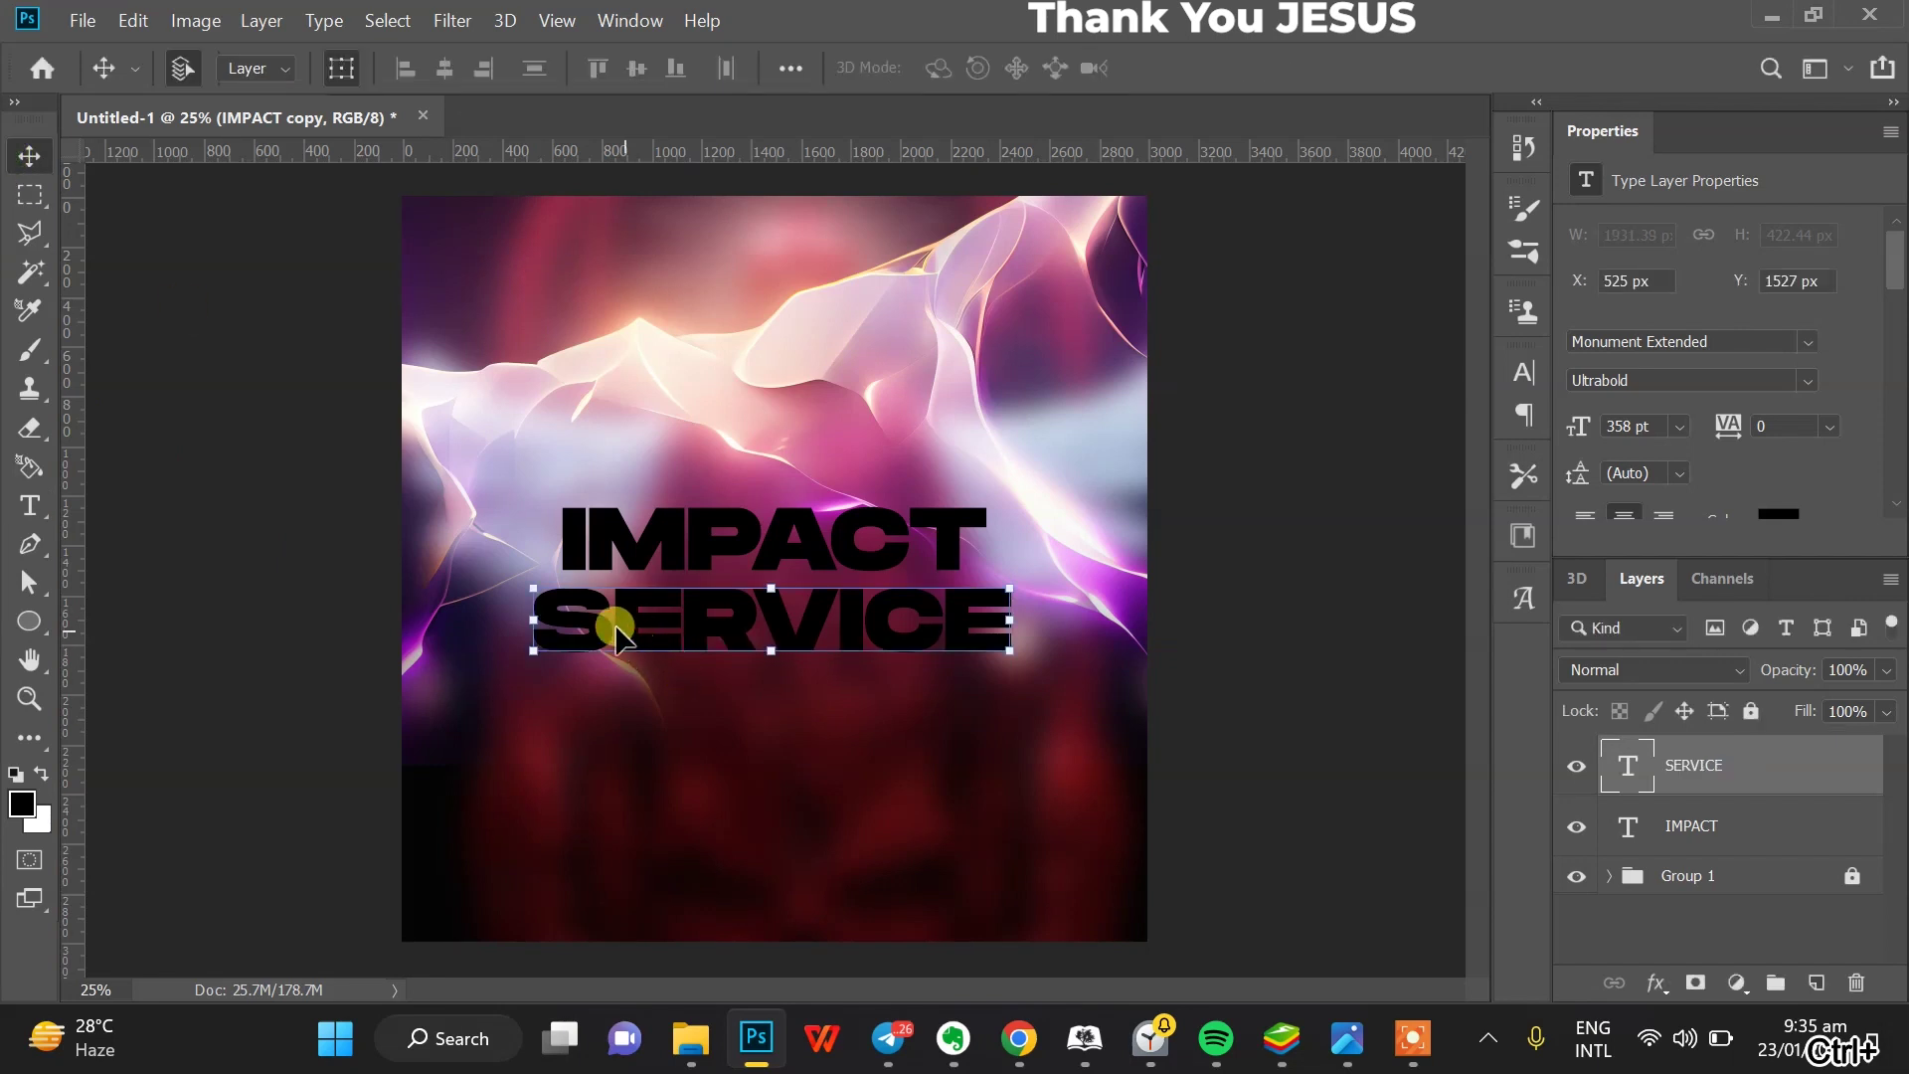
- Scale SERVICE to IMPACT's width (about 316.74 pt) and tuck it beneath IMPACT
left_click_drag(557, 622, 573, 619)
left_click_drag(1007, 627, 1003, 622)
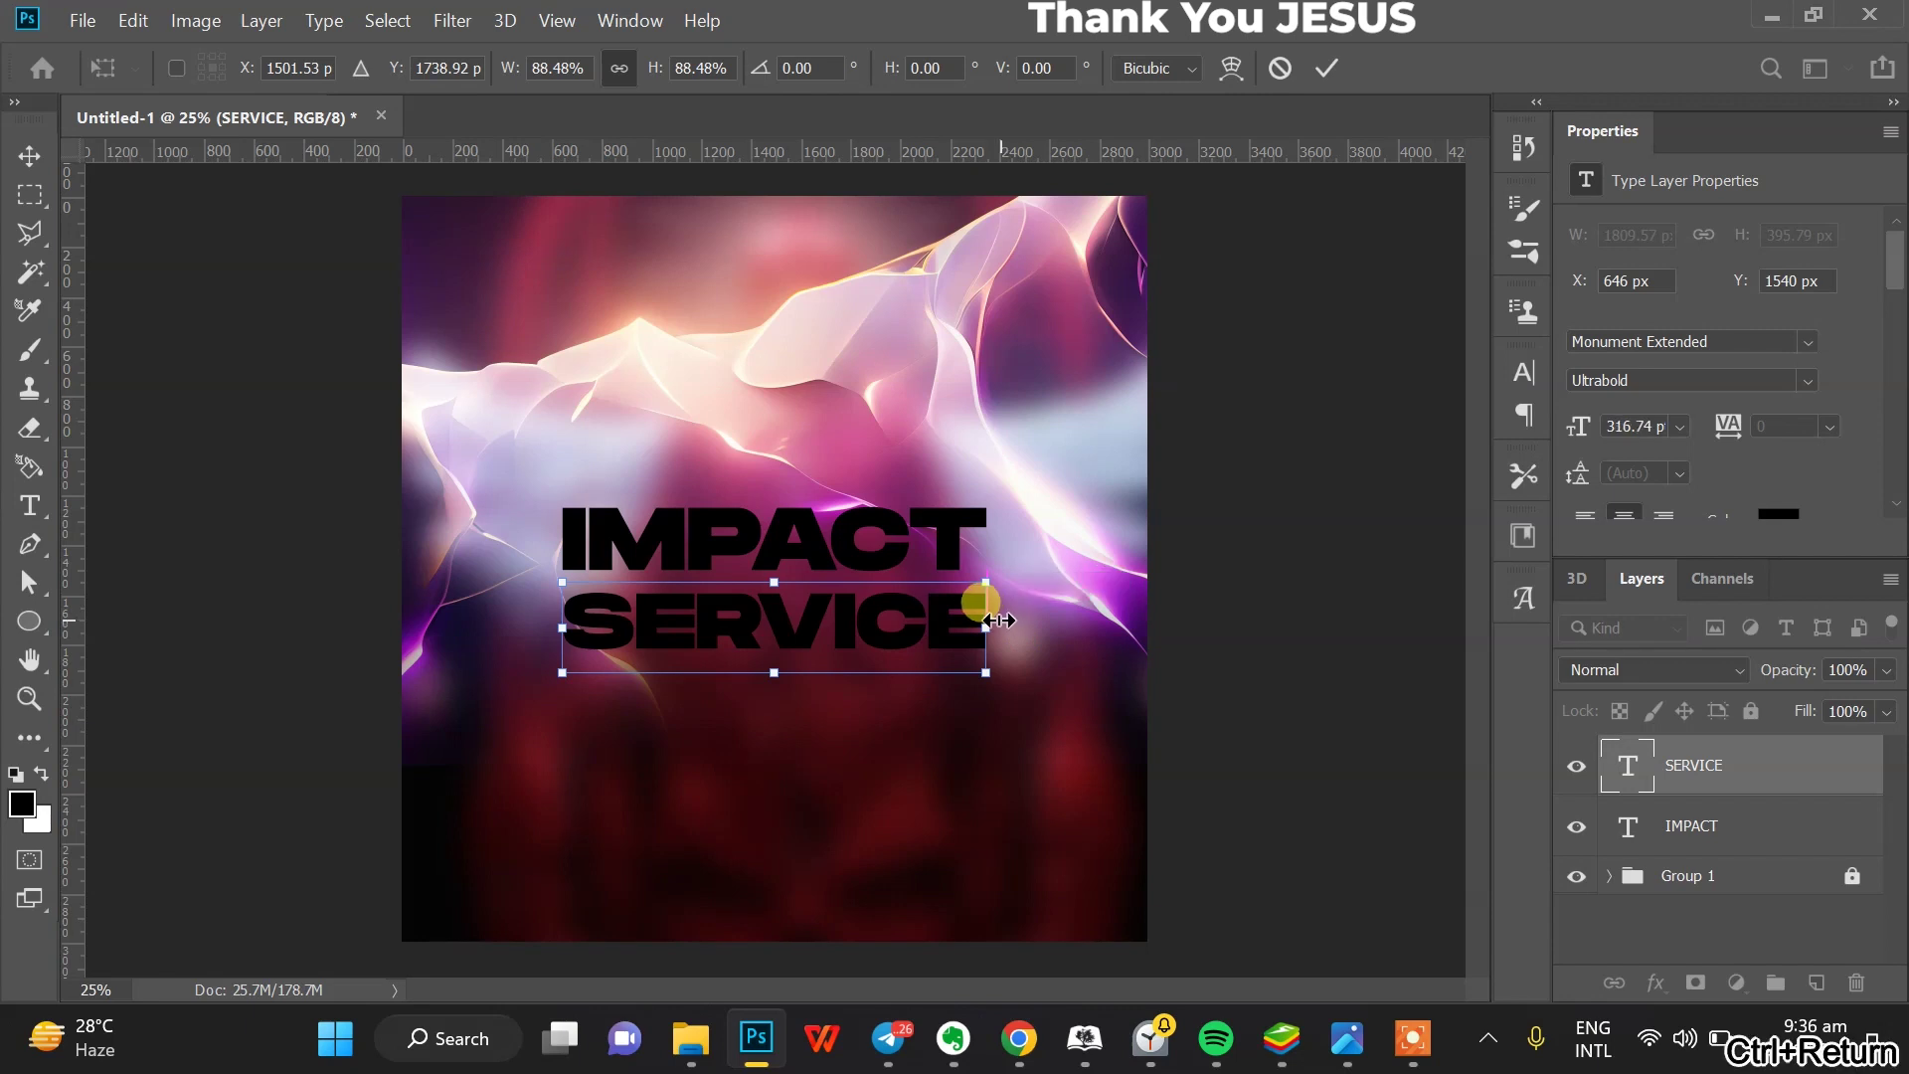
key("ctrl+Return")
left_click_drag(908, 624, 915, 622)
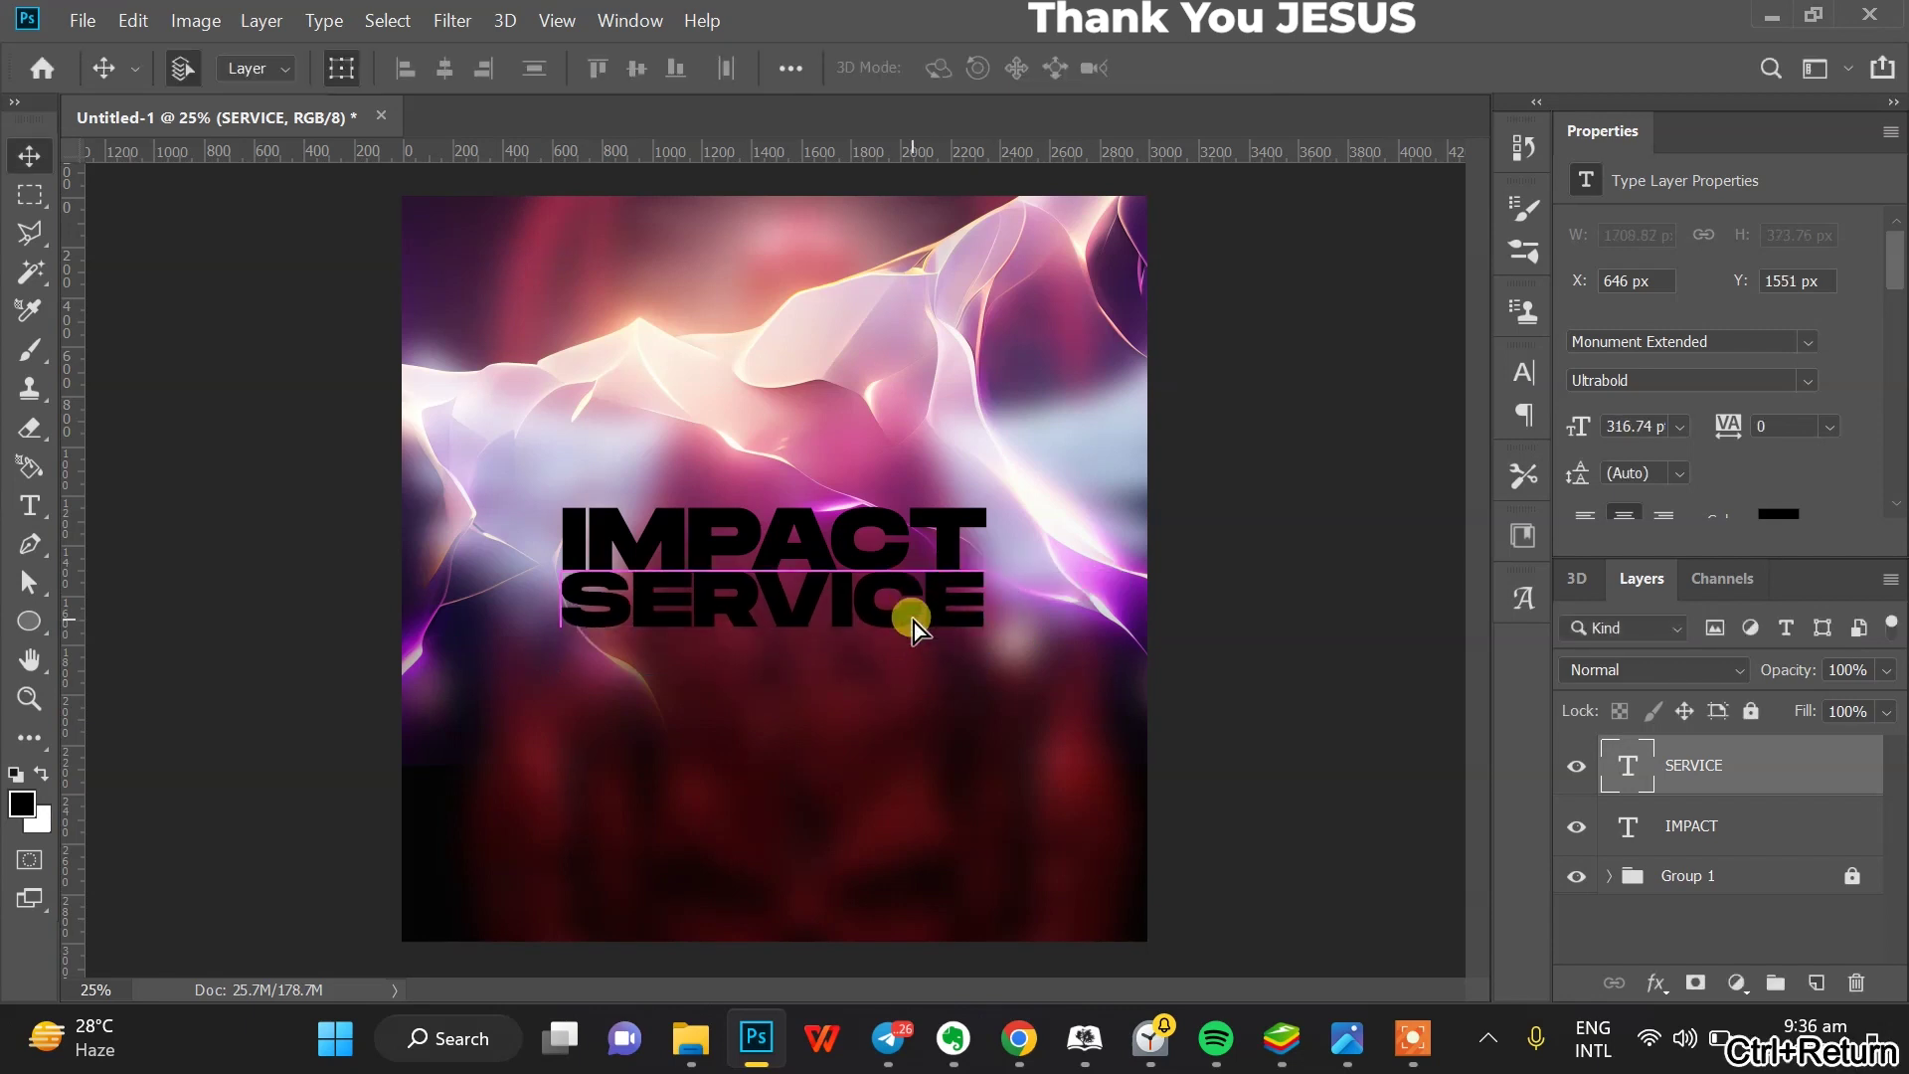
key("ctrl+Down")
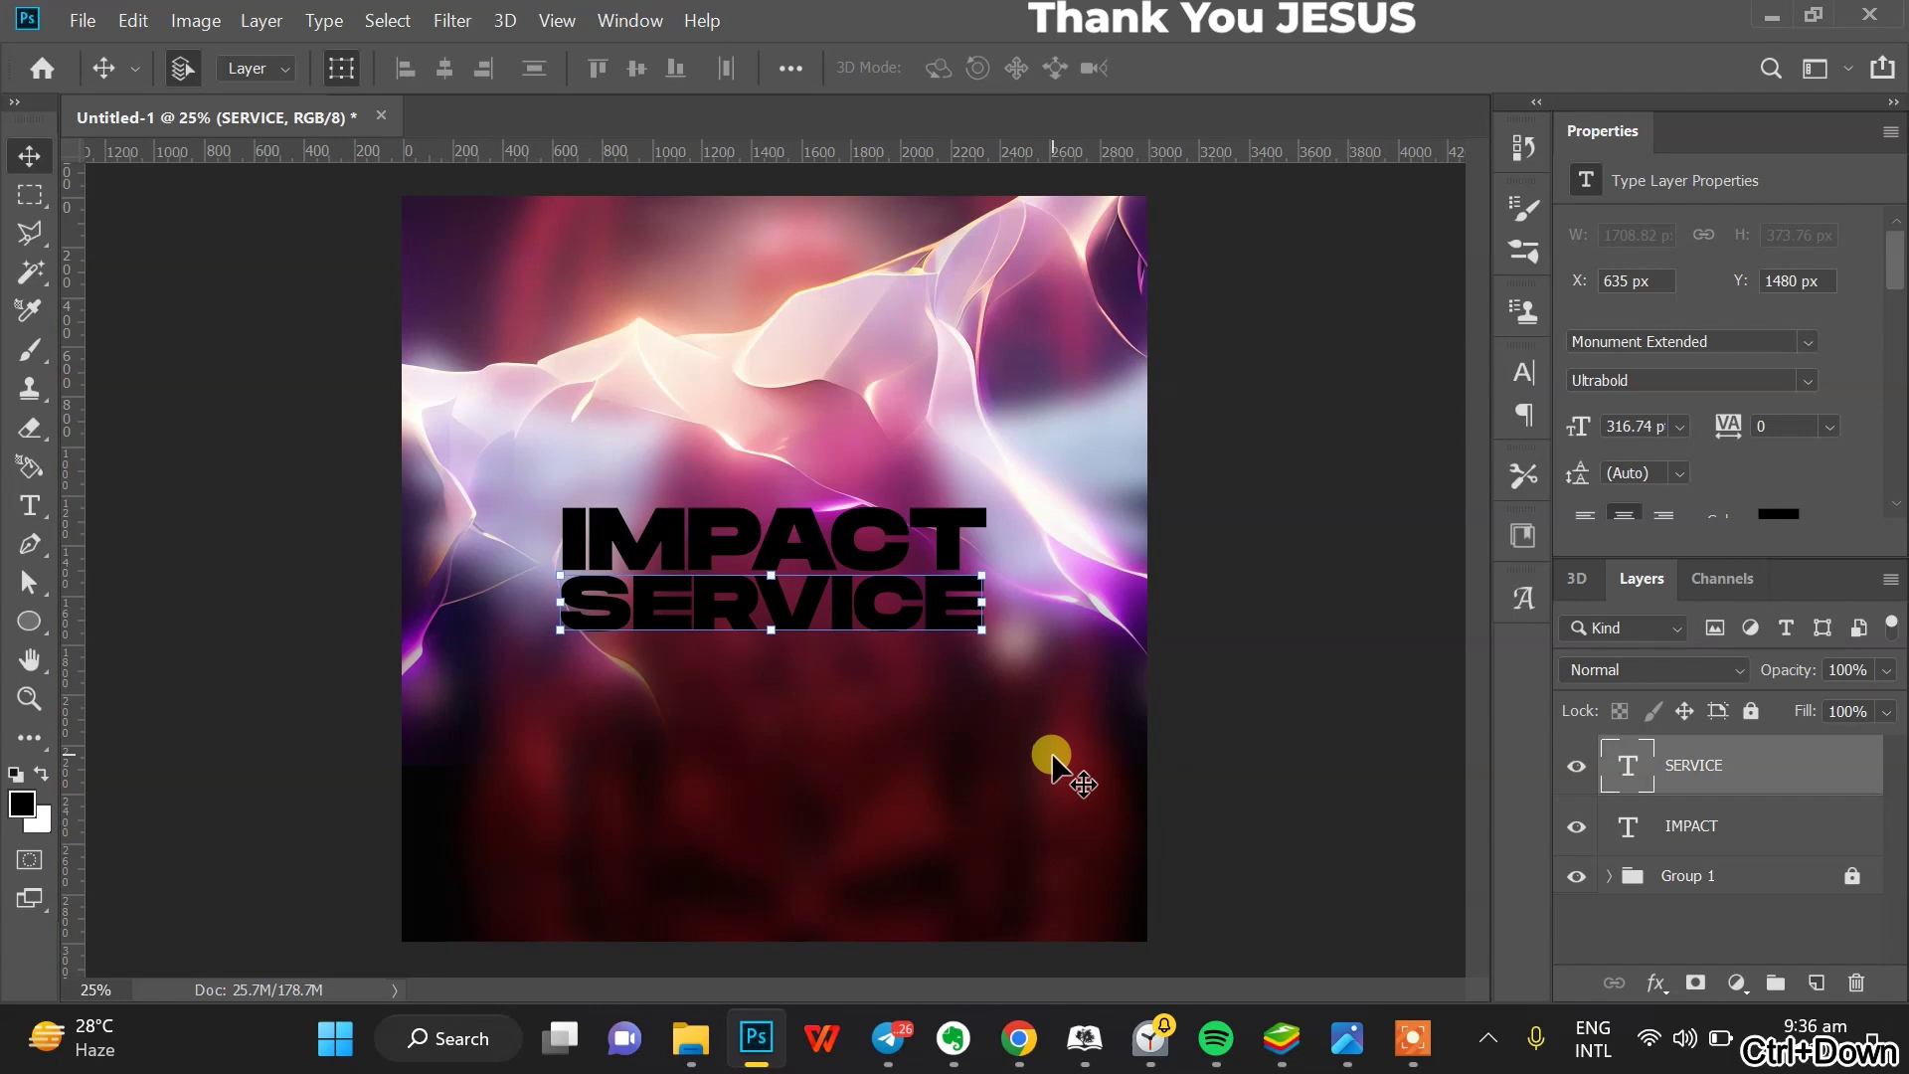
key("ctrl+Up")
- Change the IMPACT and SERVICE text colour to white (#ffffff)
left_click(1724, 828, "shift")
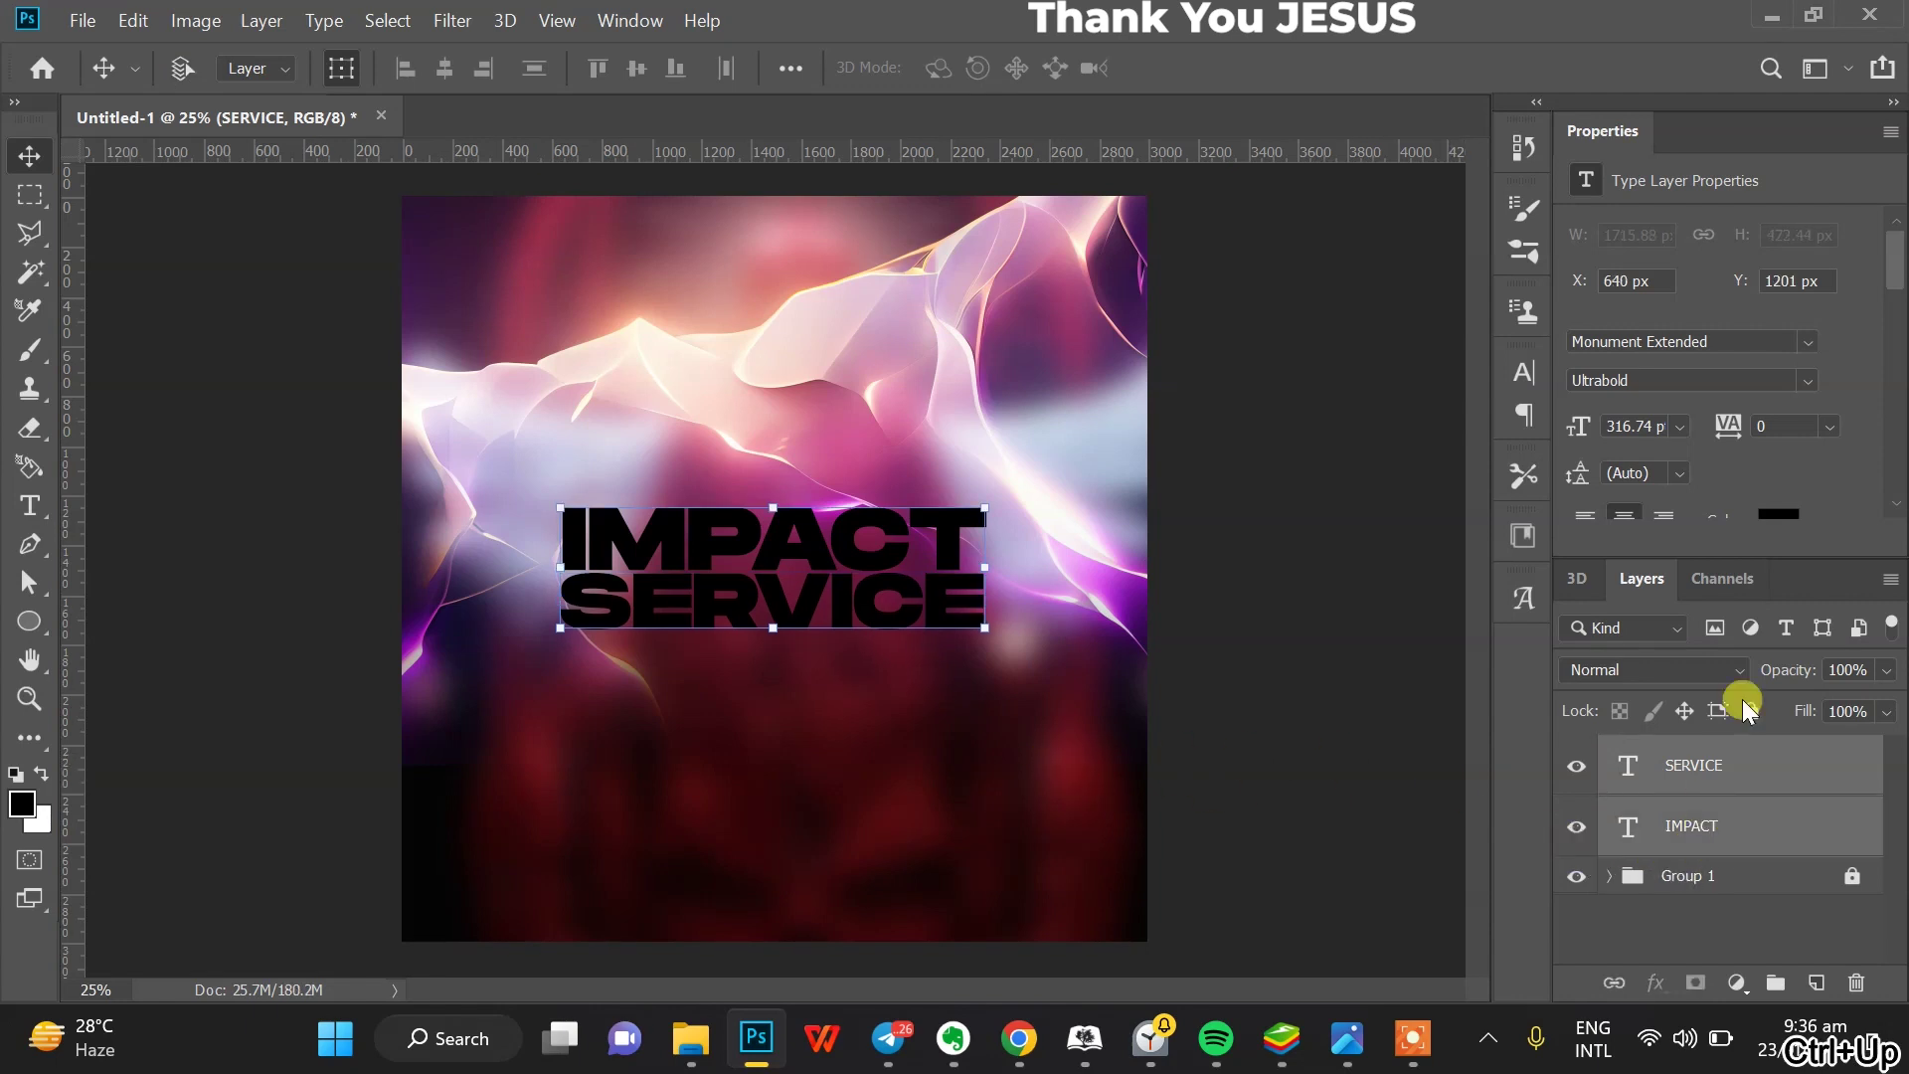
left_click(1779, 514)
left_click(1005, 433)
mouse_move(1144, 502)
left_mouse_down()
mouse_move(1113, 503)
mouse_move(1035, 431)
left_mouse_up()
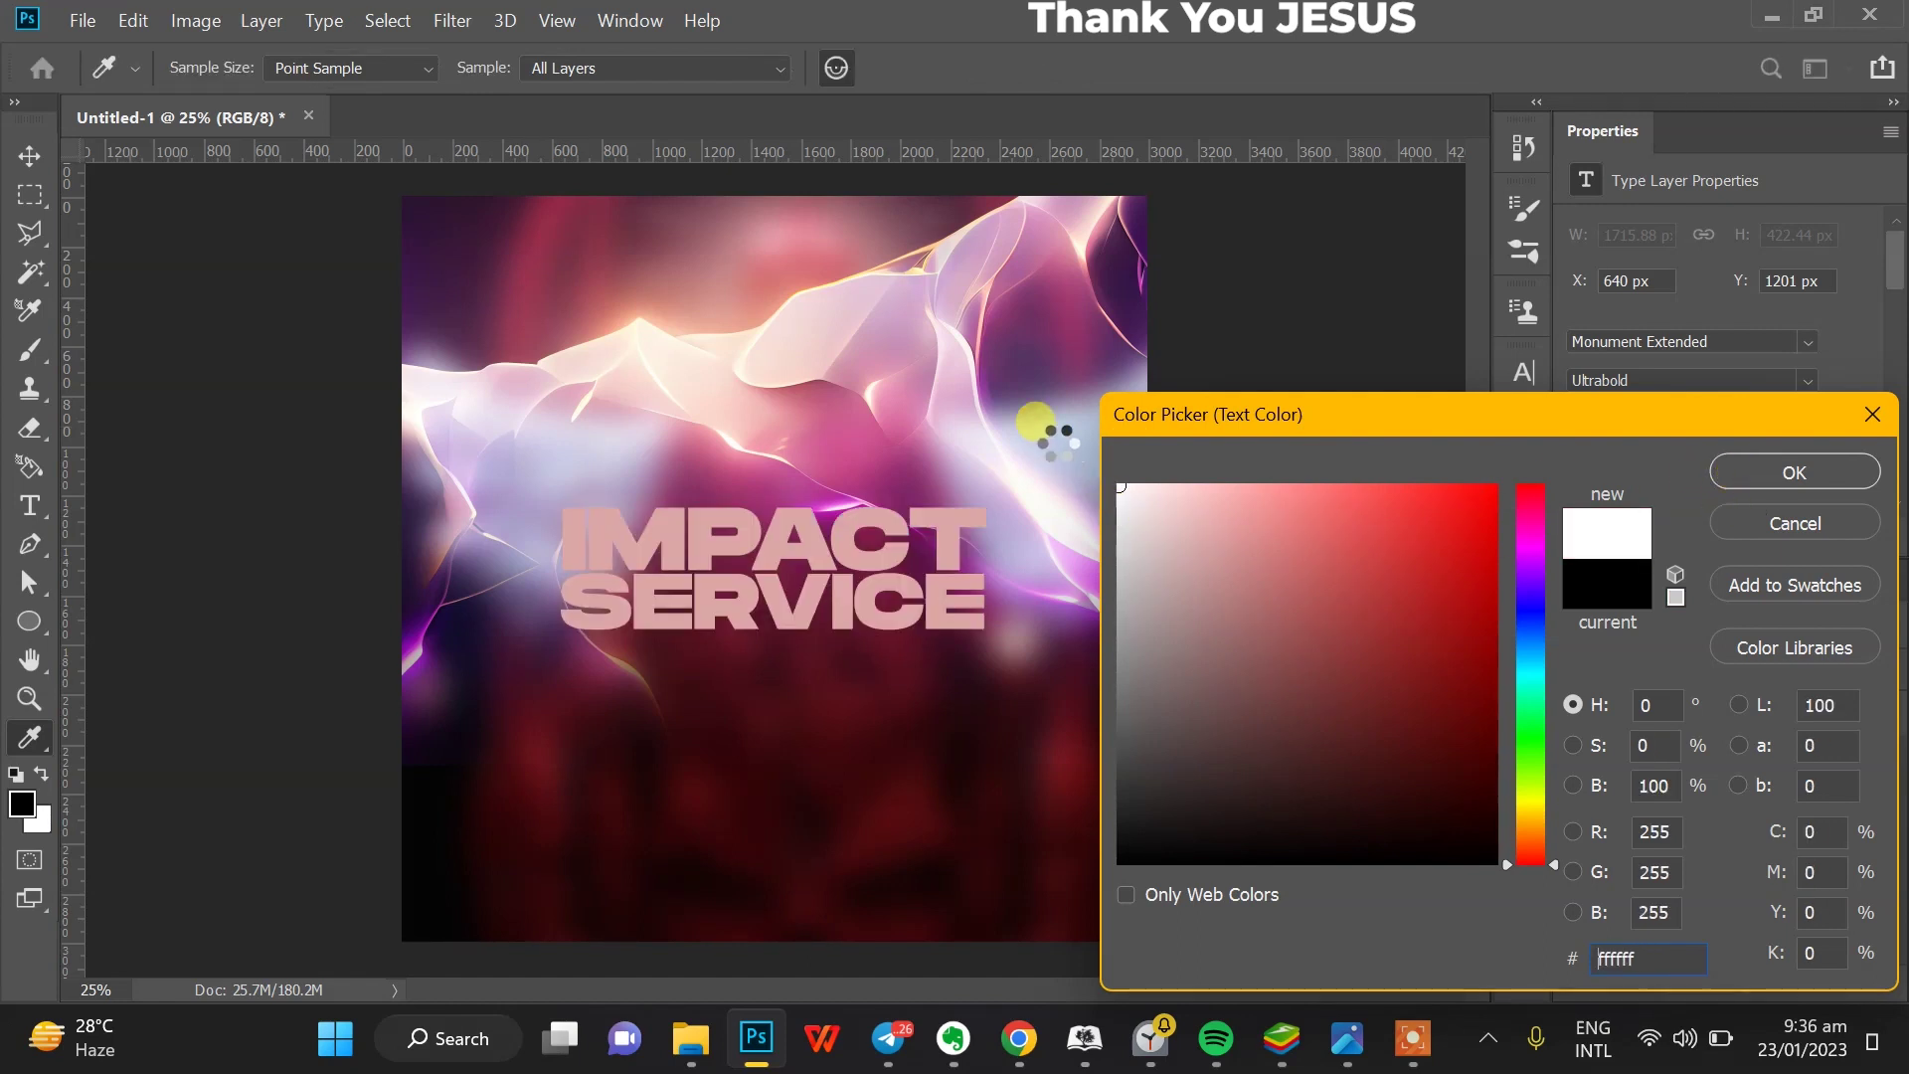
left_click(1793, 472)
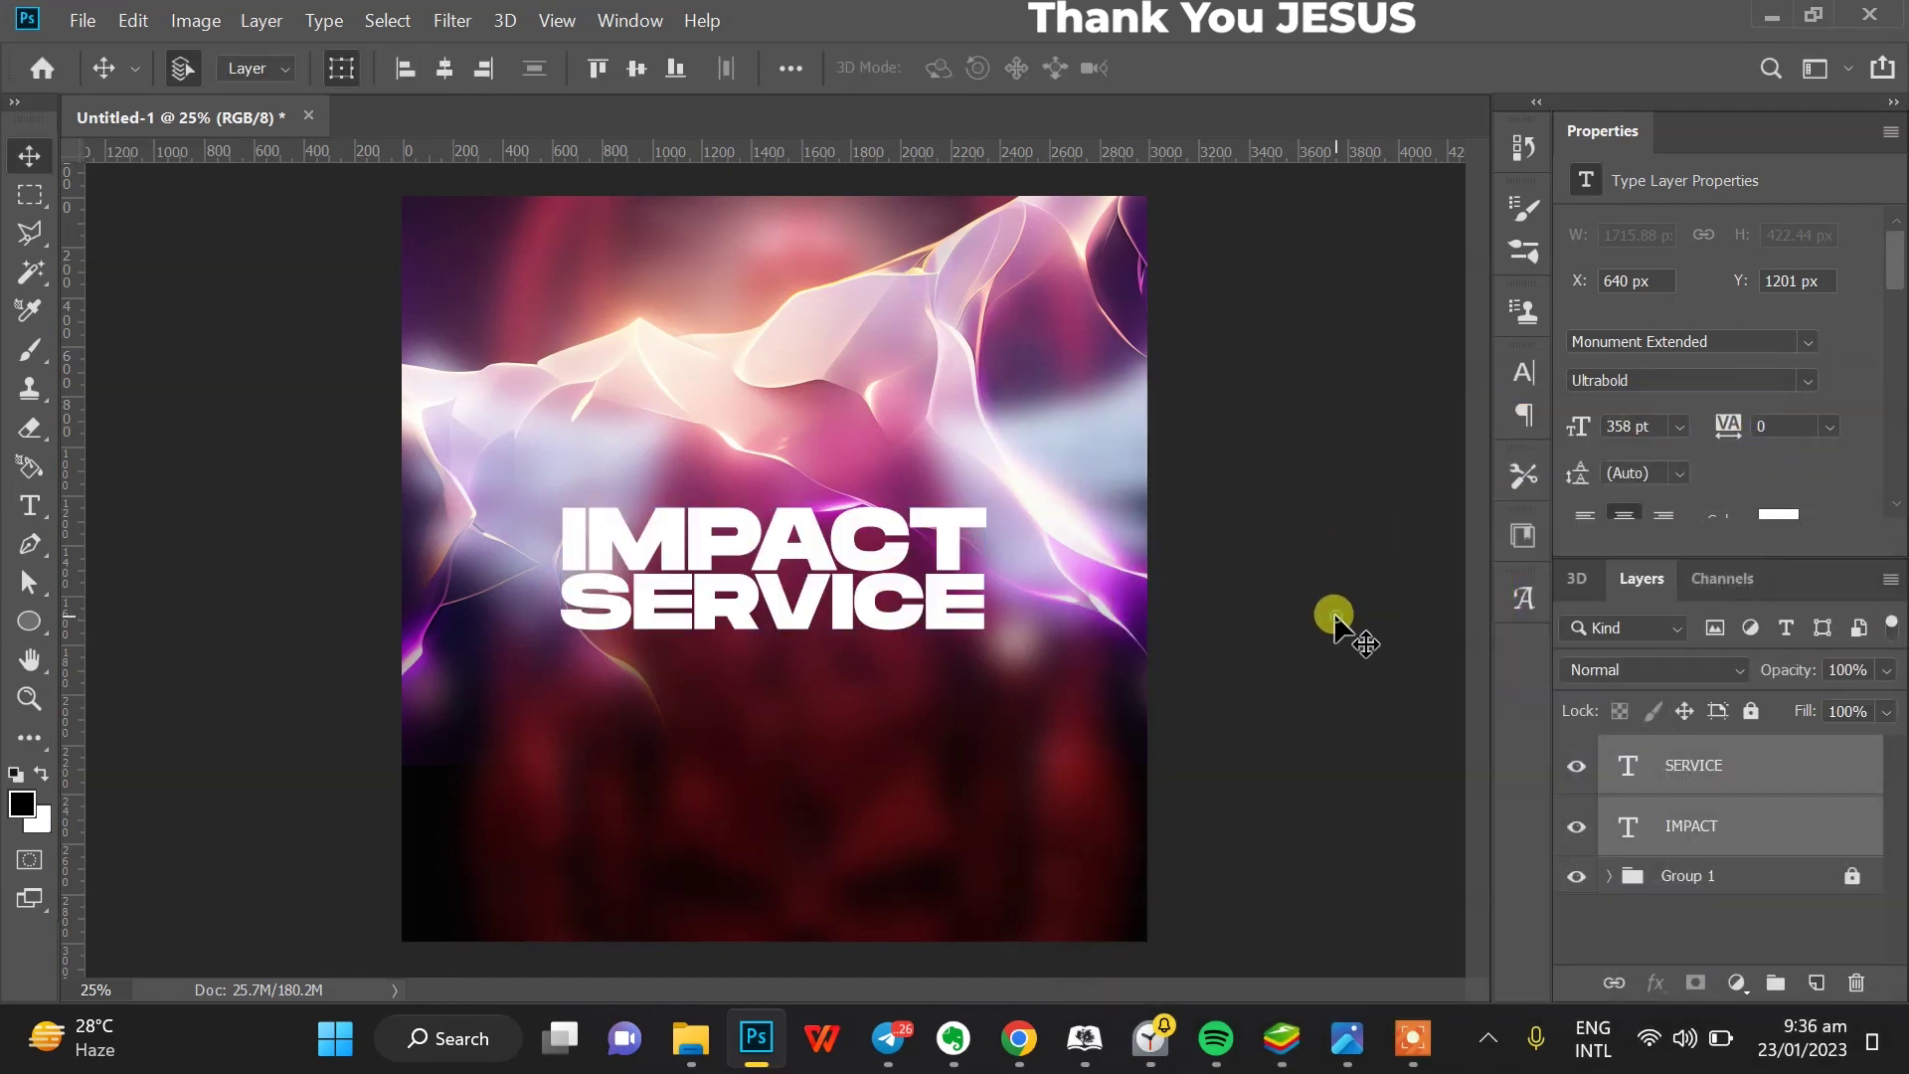
left_click(1333, 627)
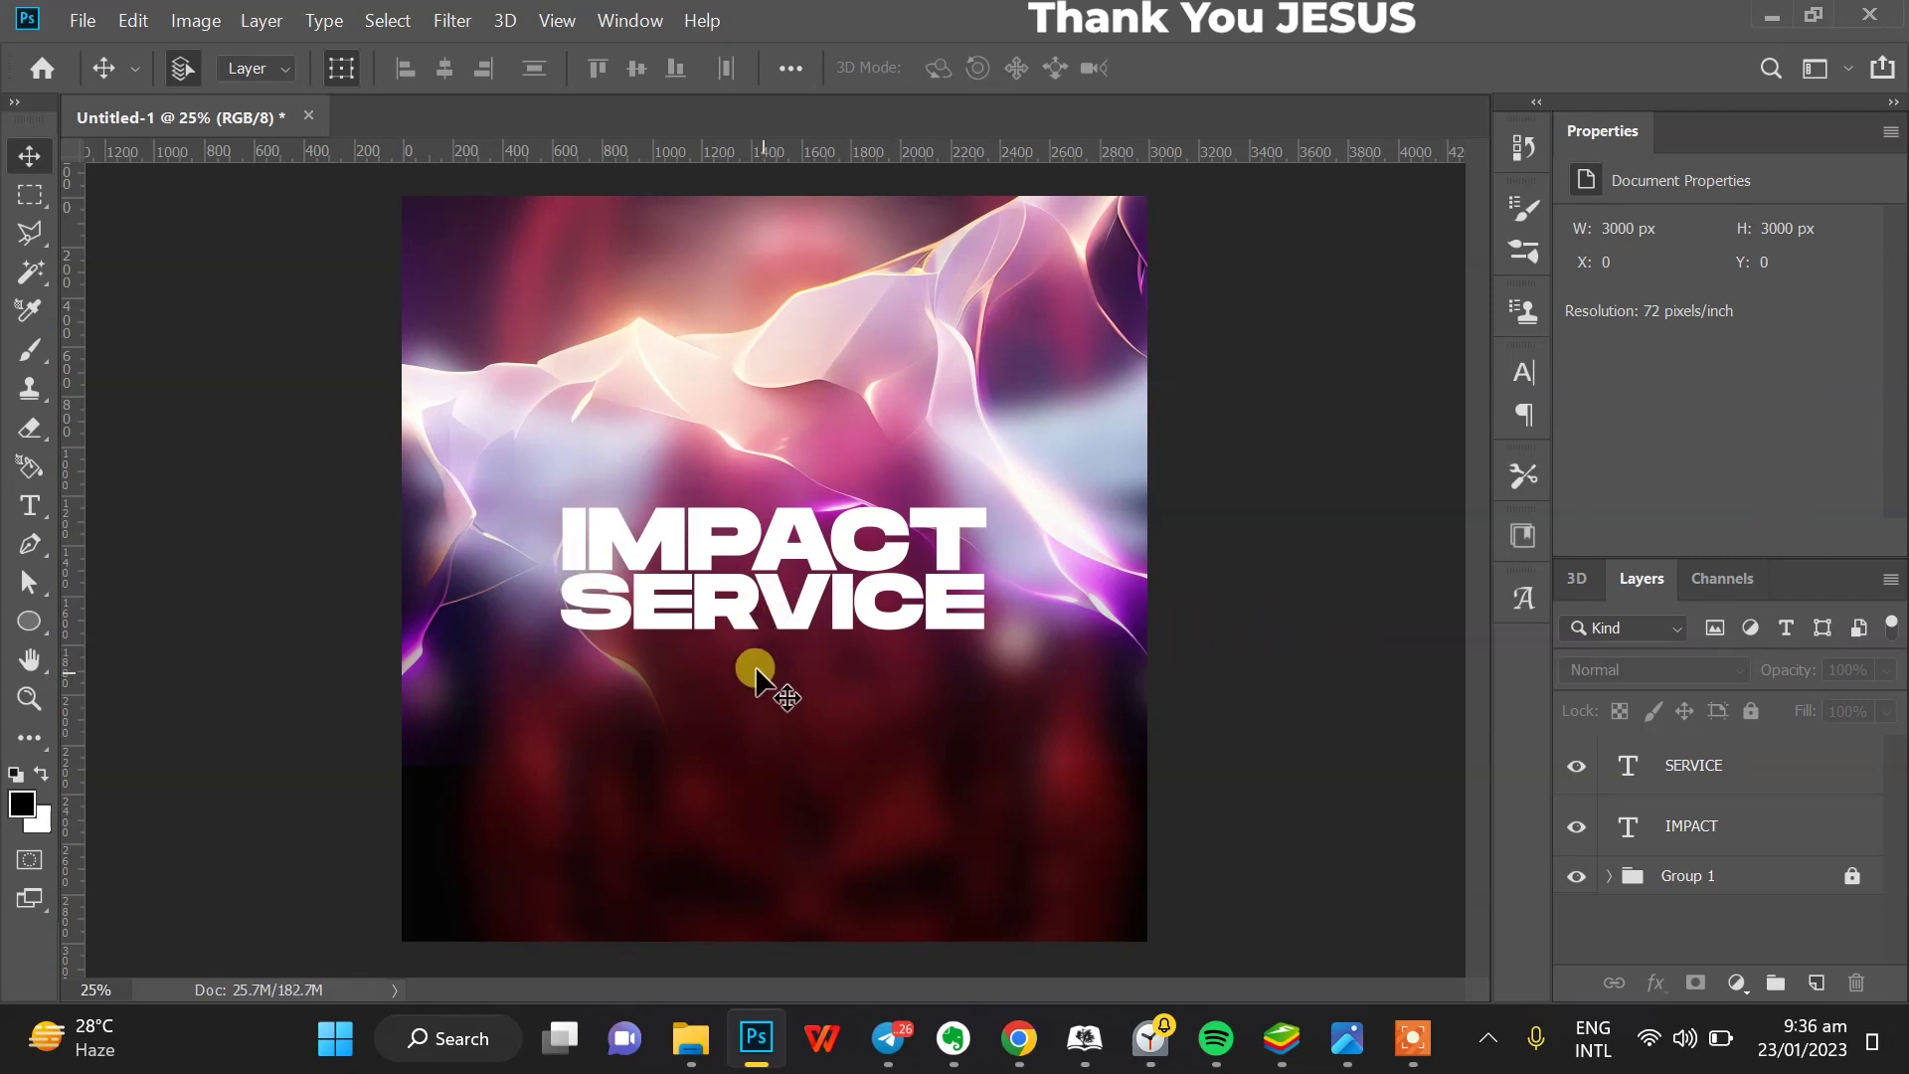
left_click(29, 505)
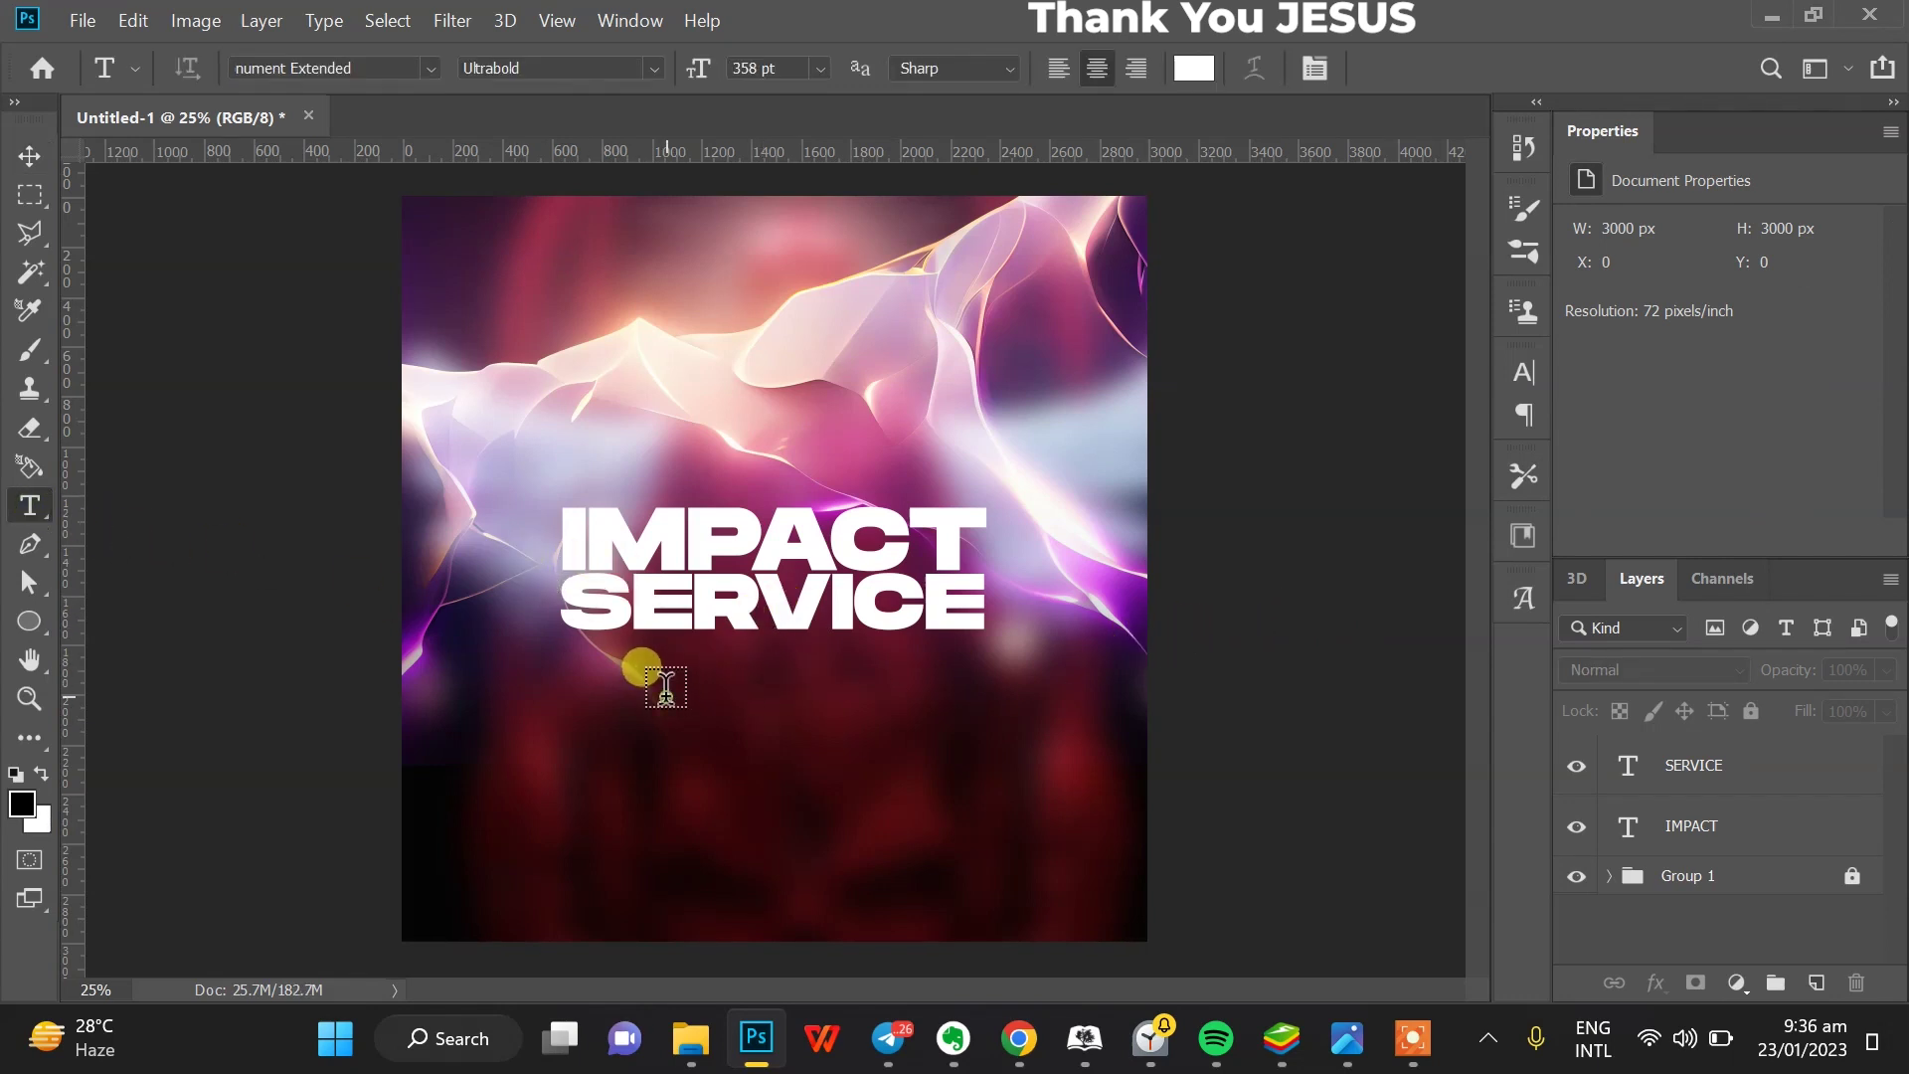
- Type WITH below SERVICE in Brittany Signature Regular
left_click(666, 686)
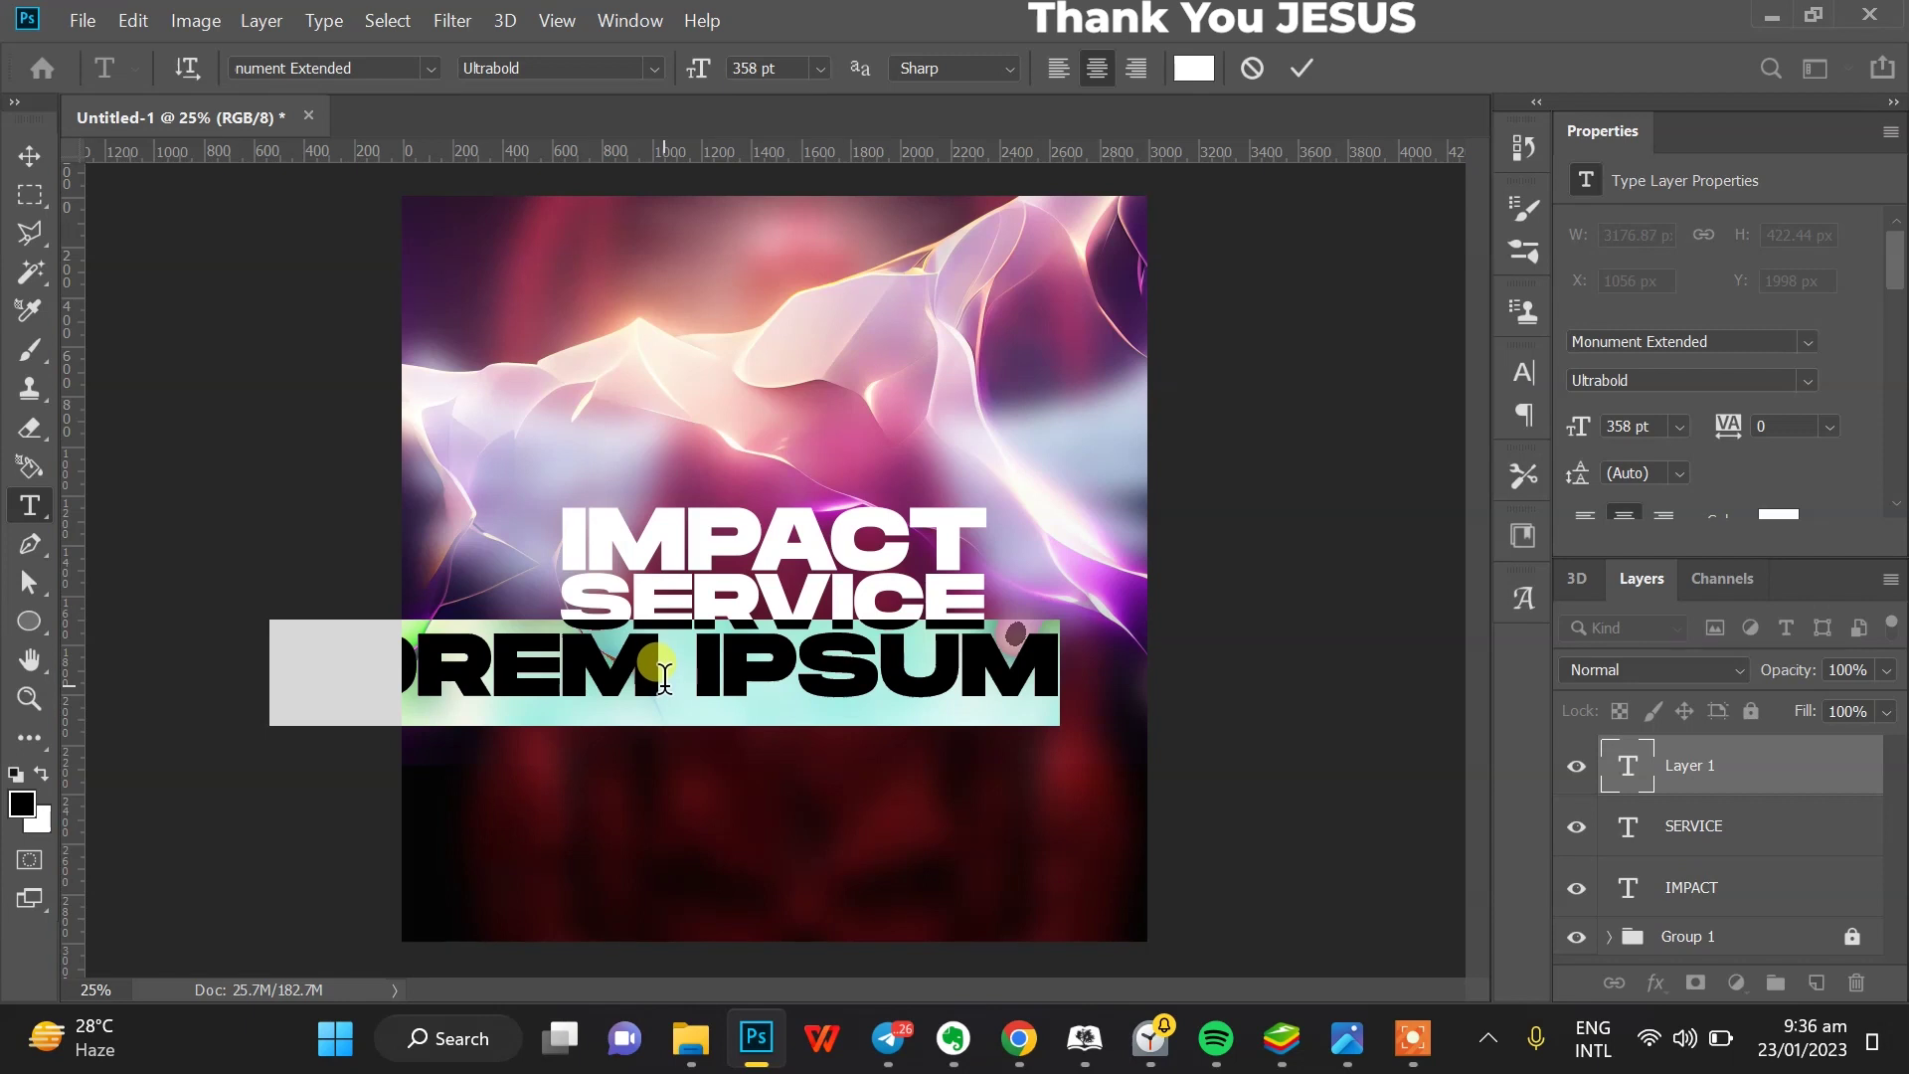
type("WITH")
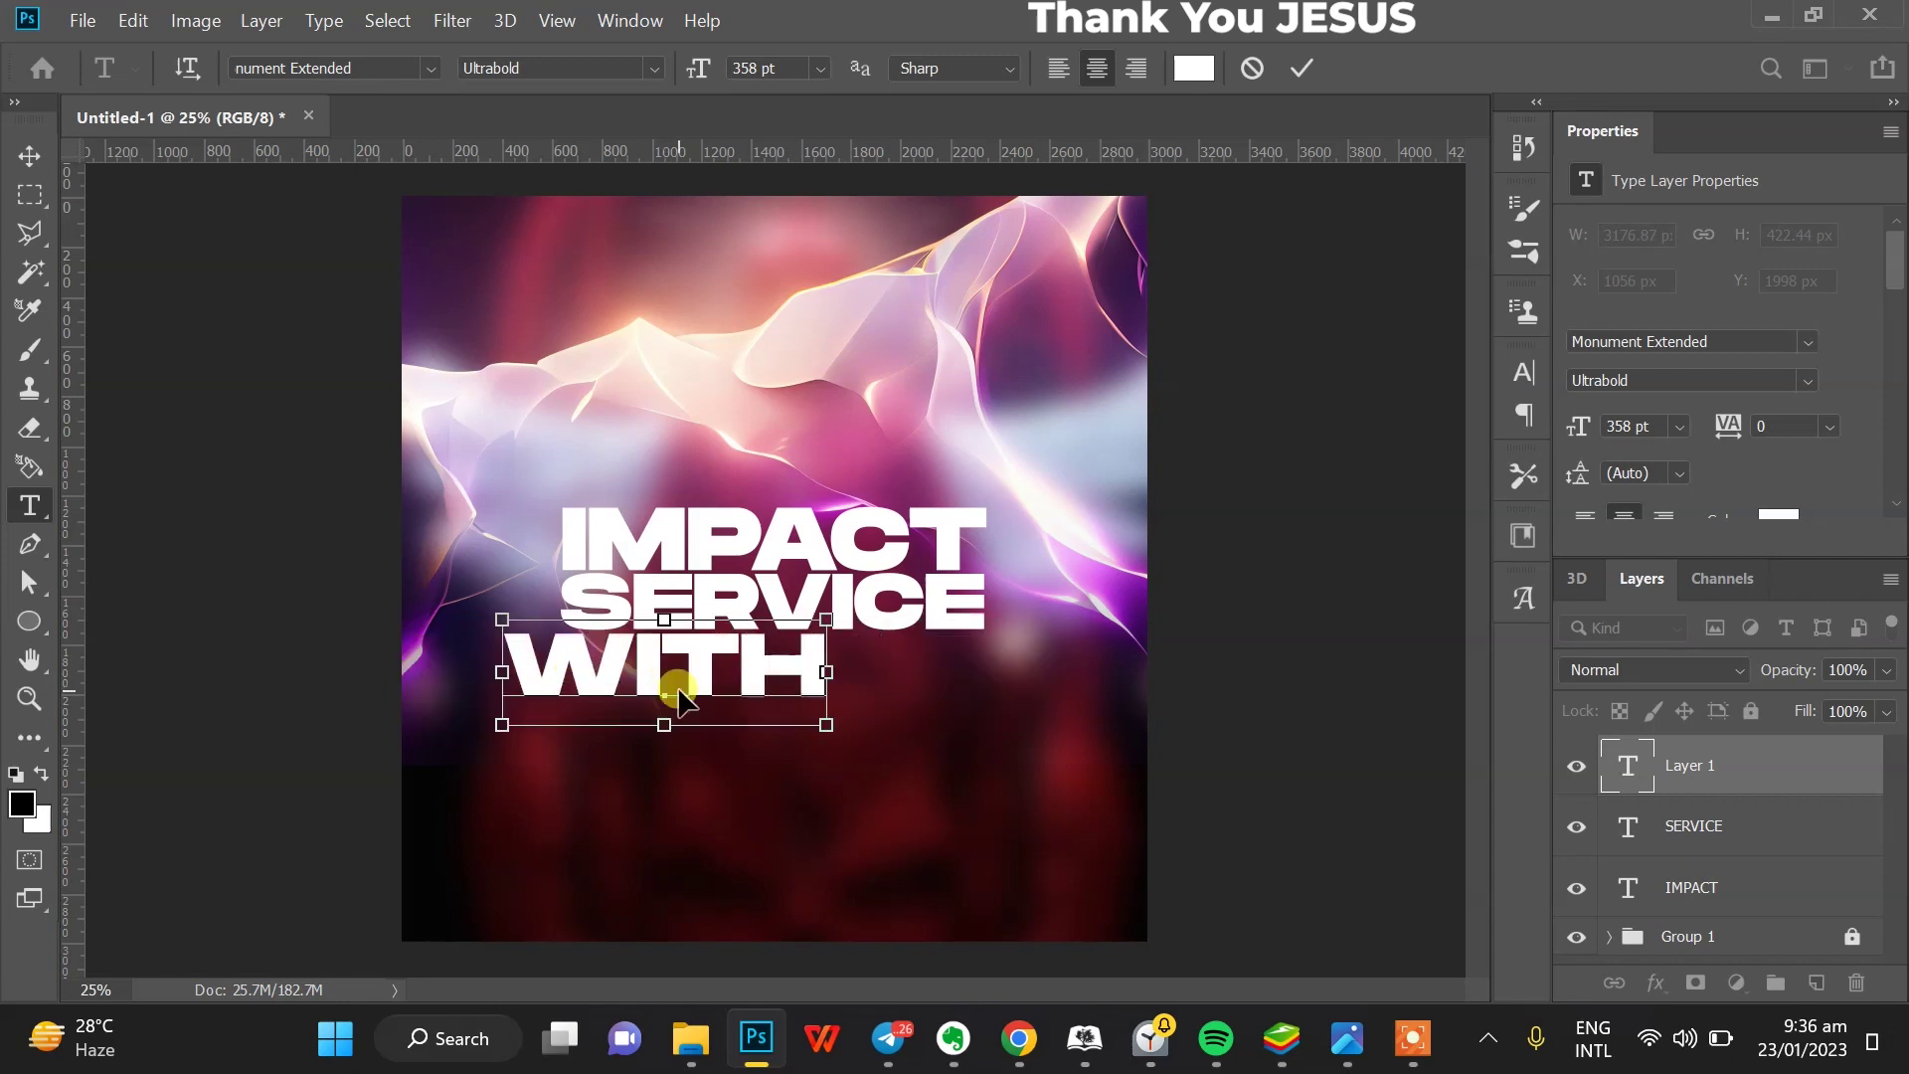
key("ctrl+a")
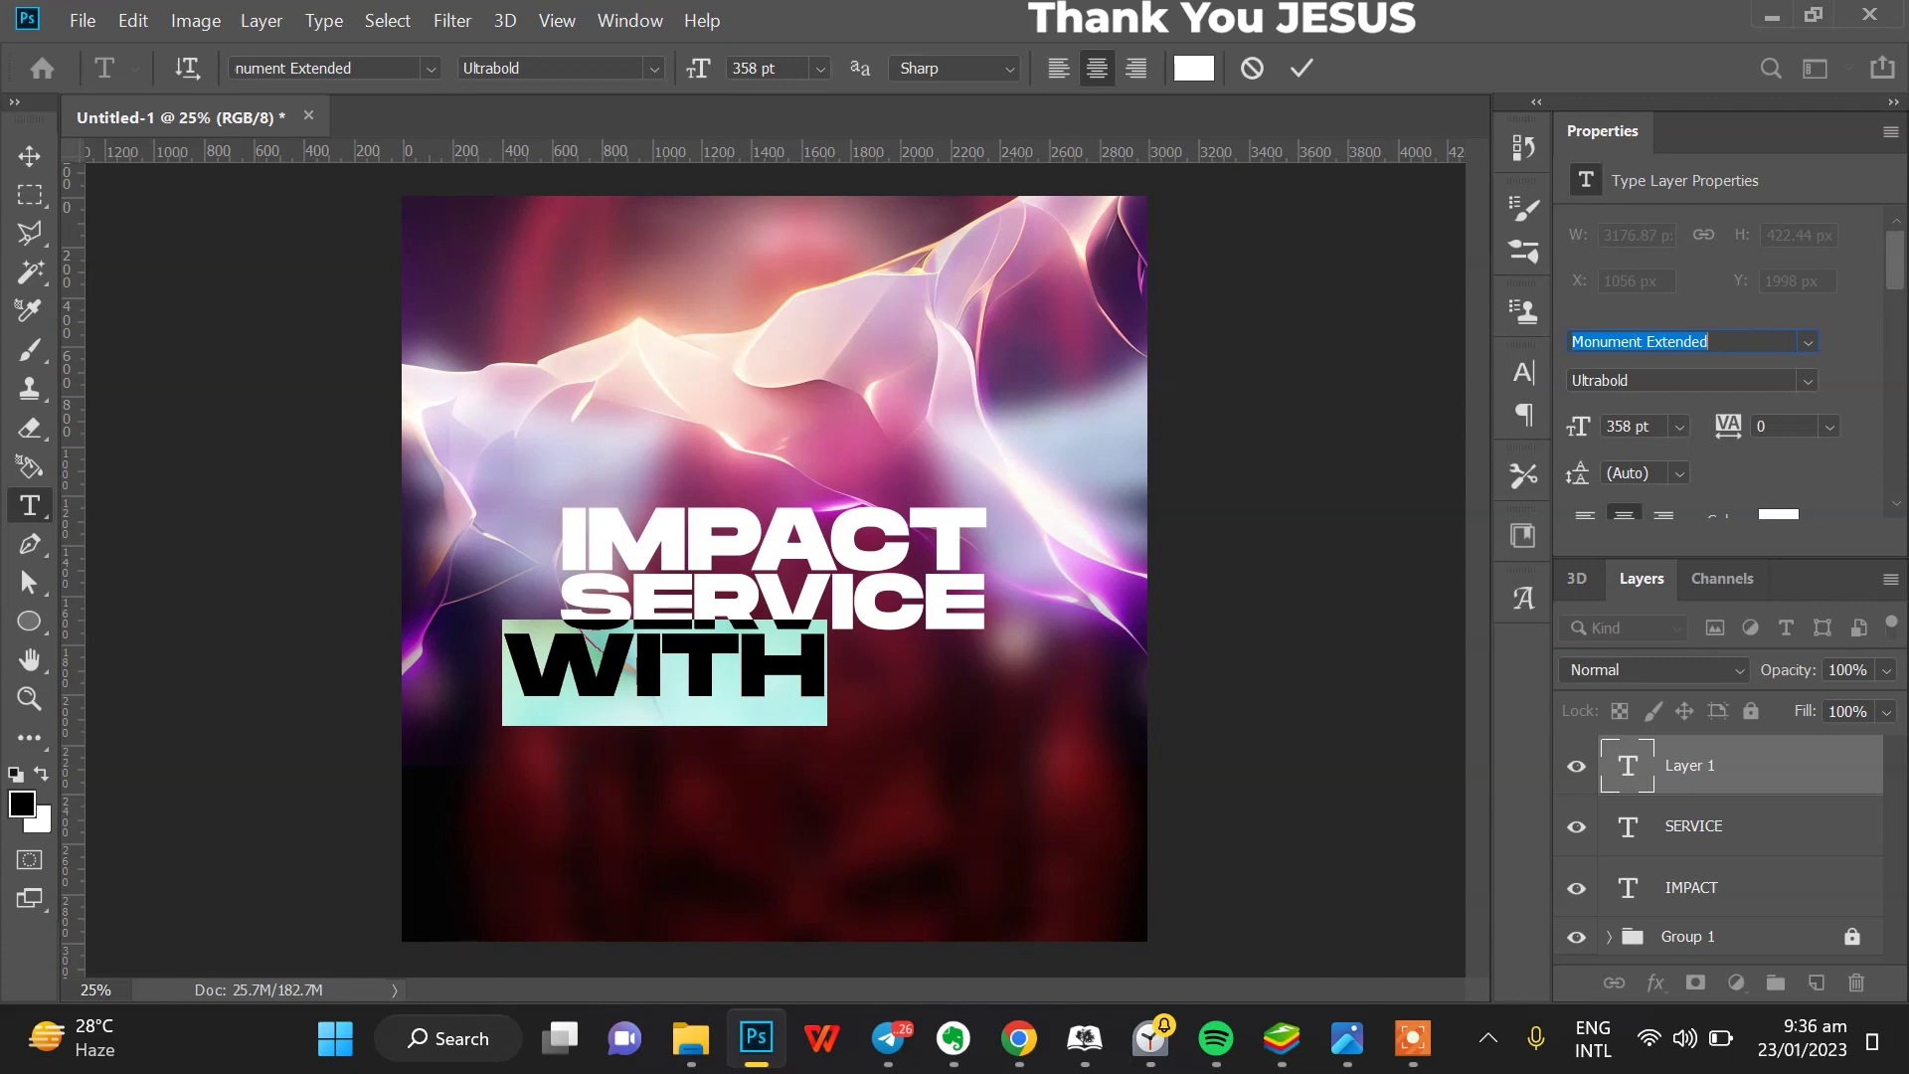
type("brita")
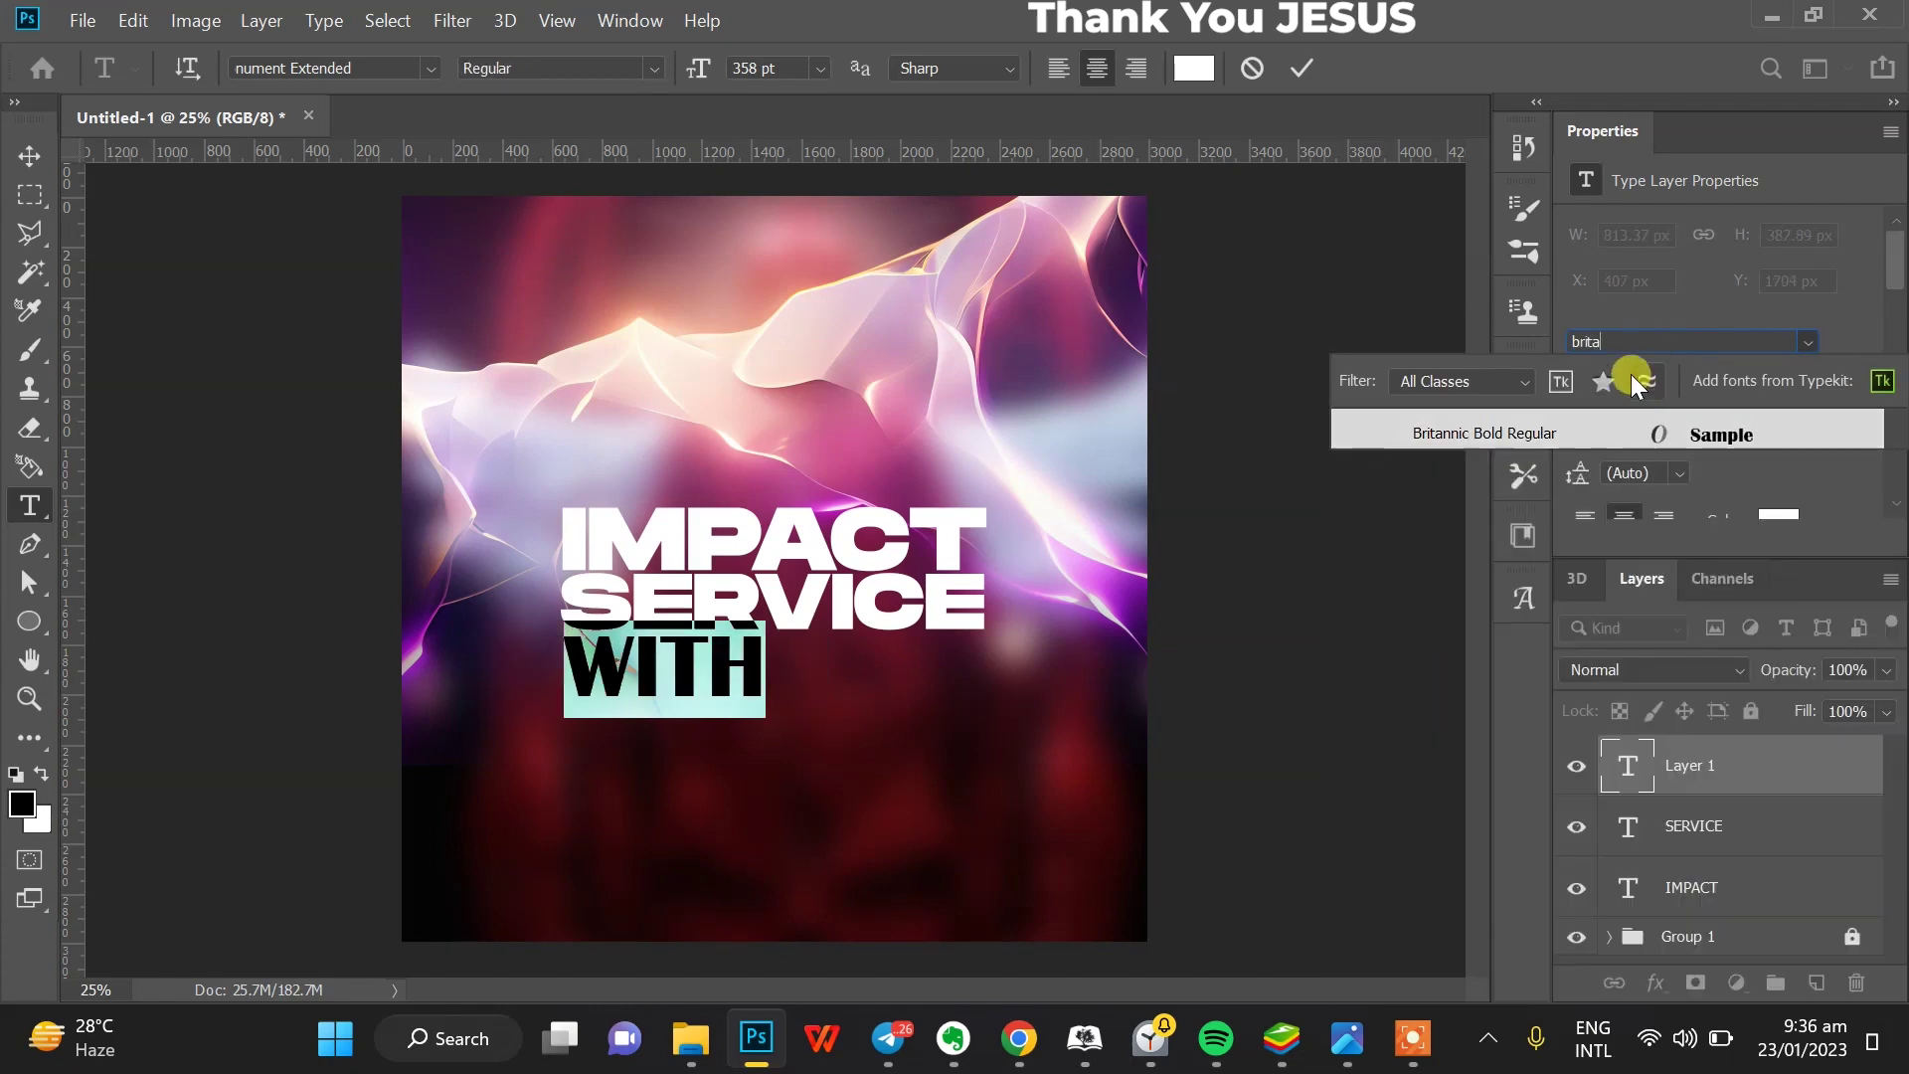
key("BackSpace")
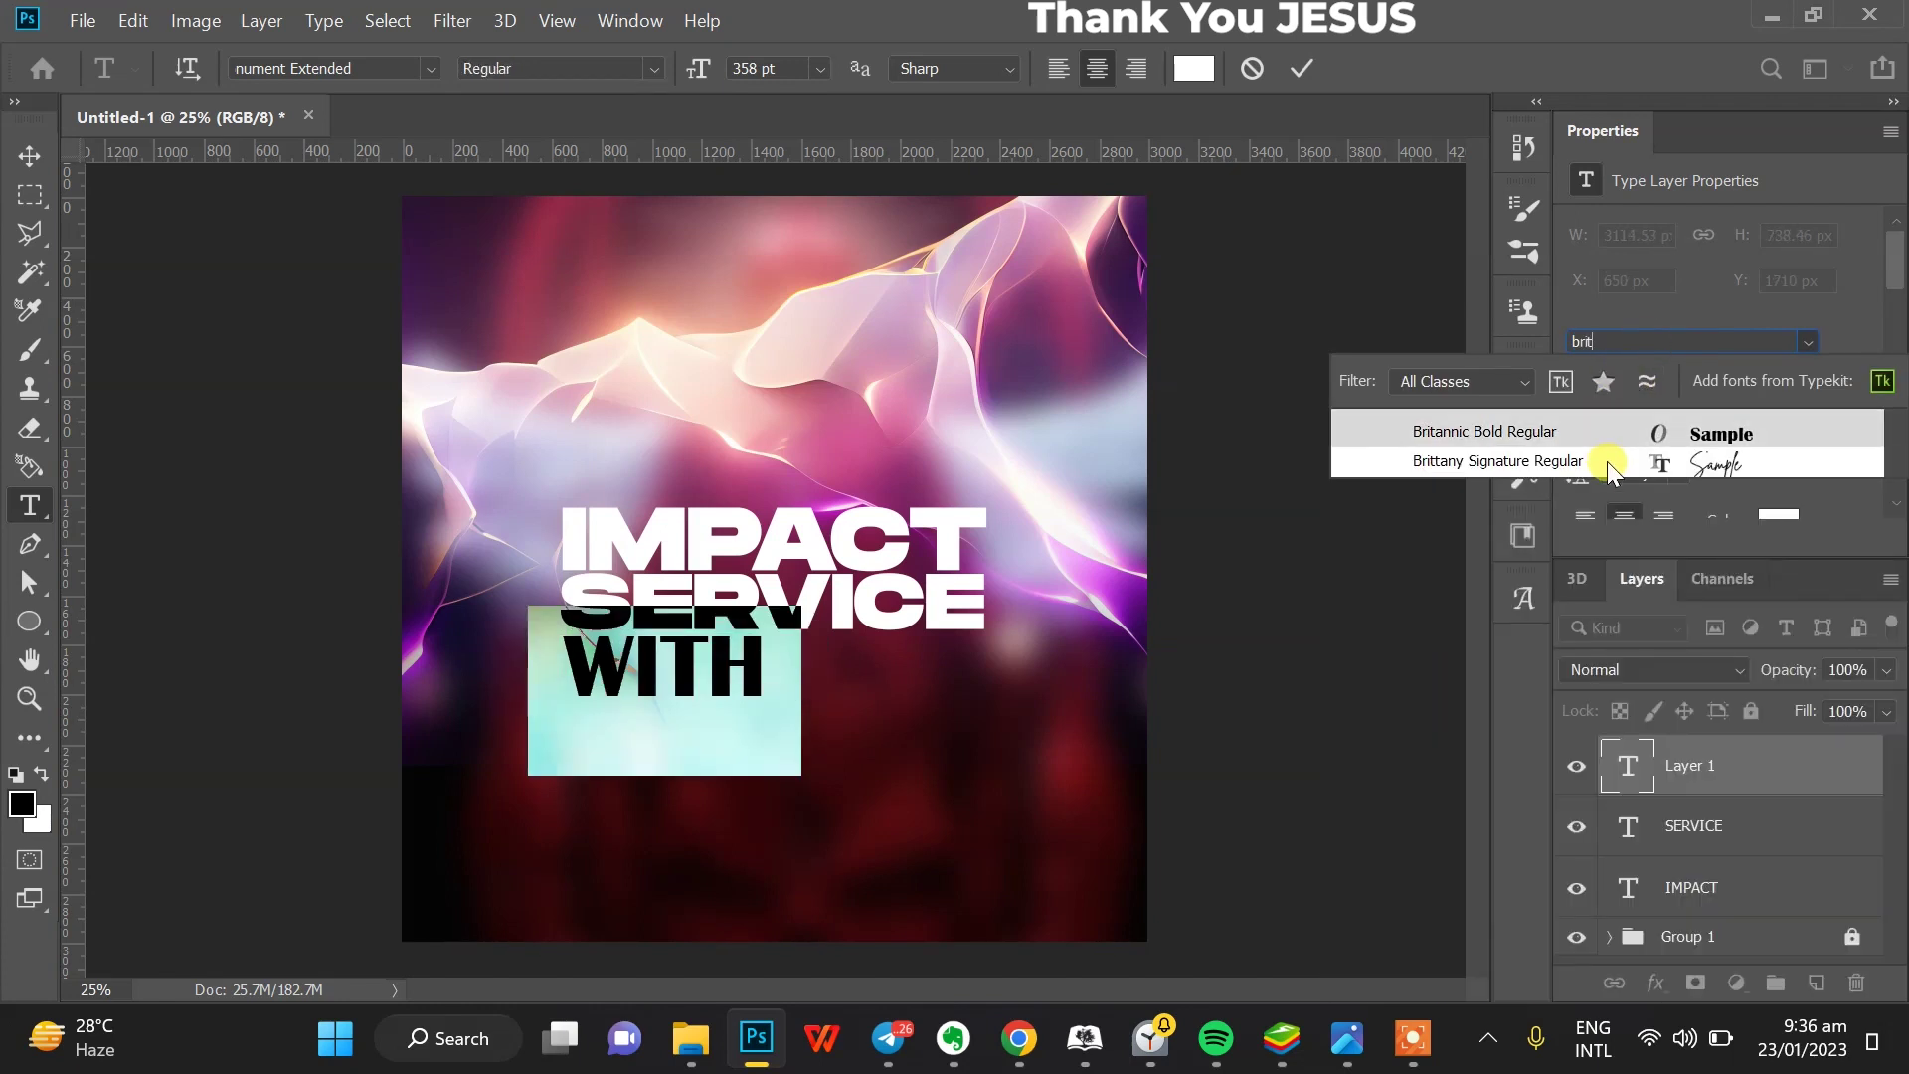
left_click(1607, 462)
left_click(630, 671)
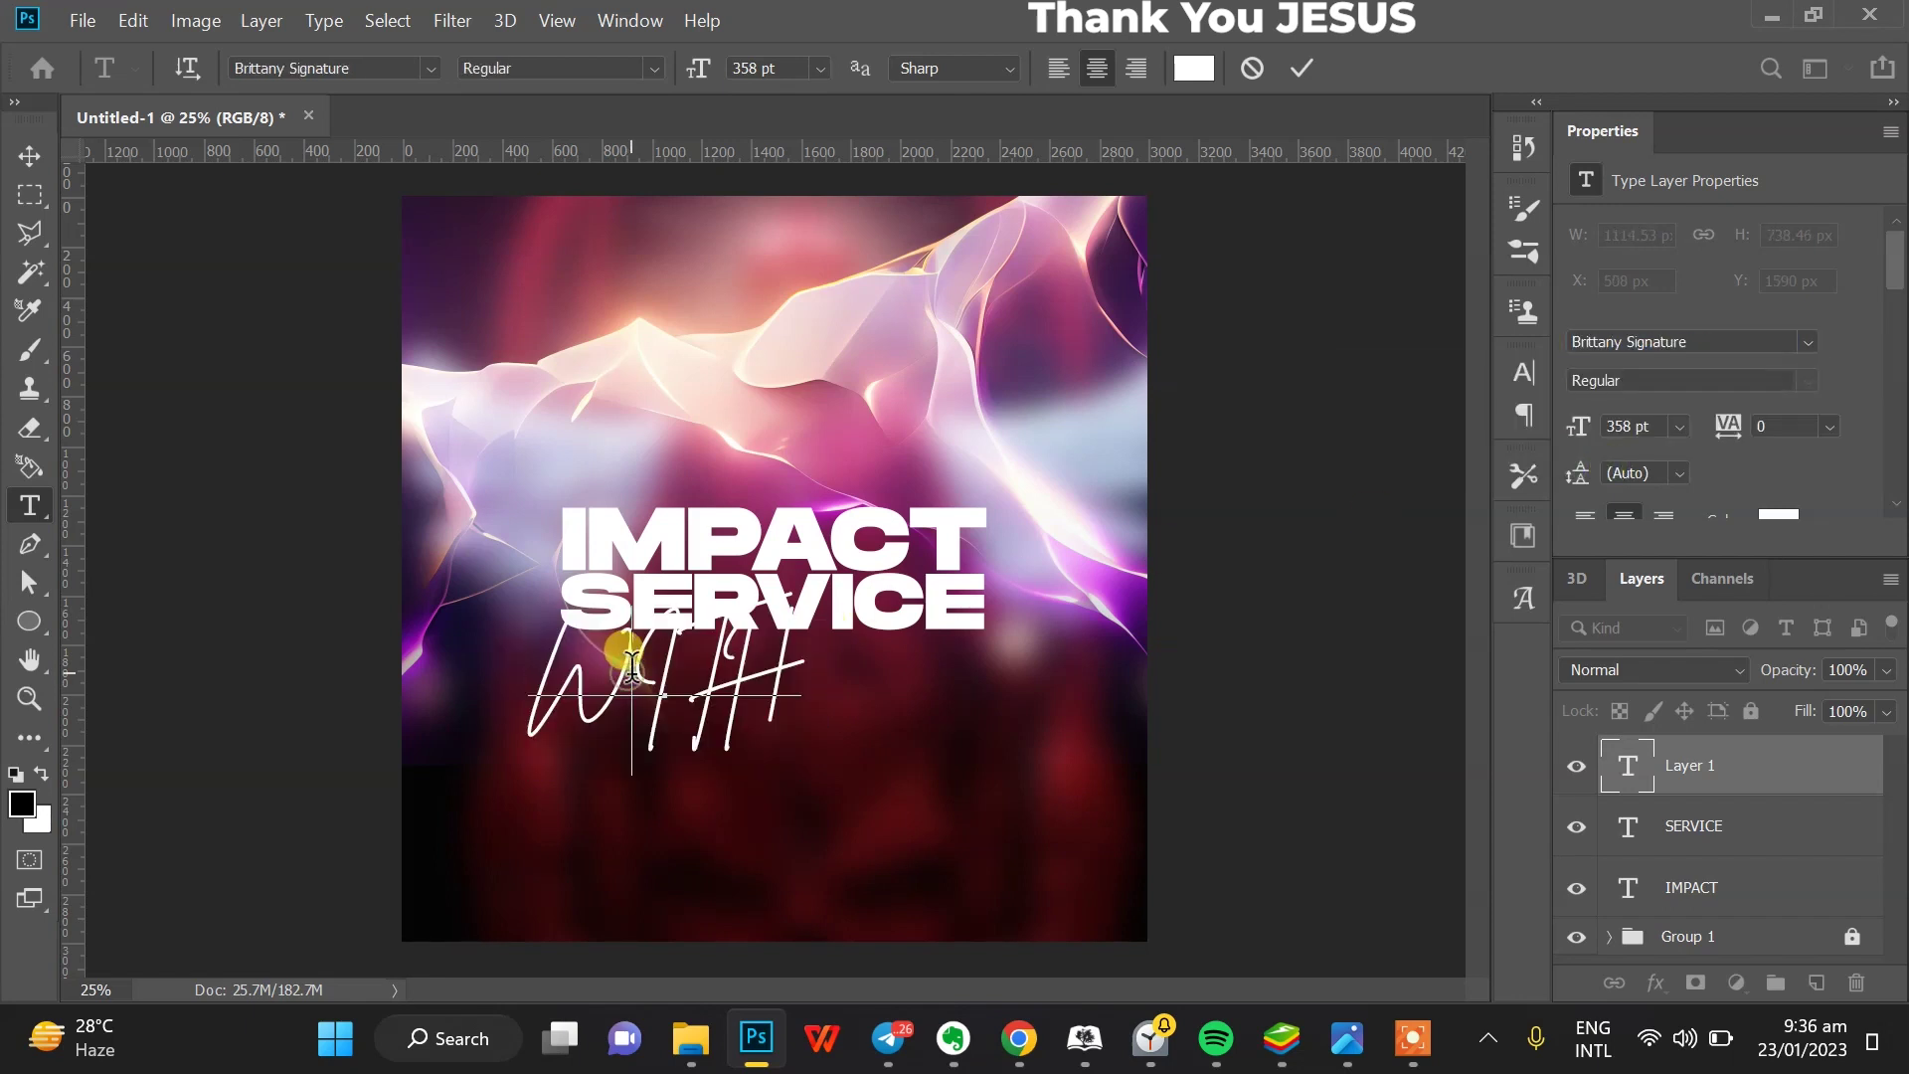
- Turn off All Caps in the Character panel so the word reads 'With'
left_click_drag(632, 664, 903, 660)
type("ith")
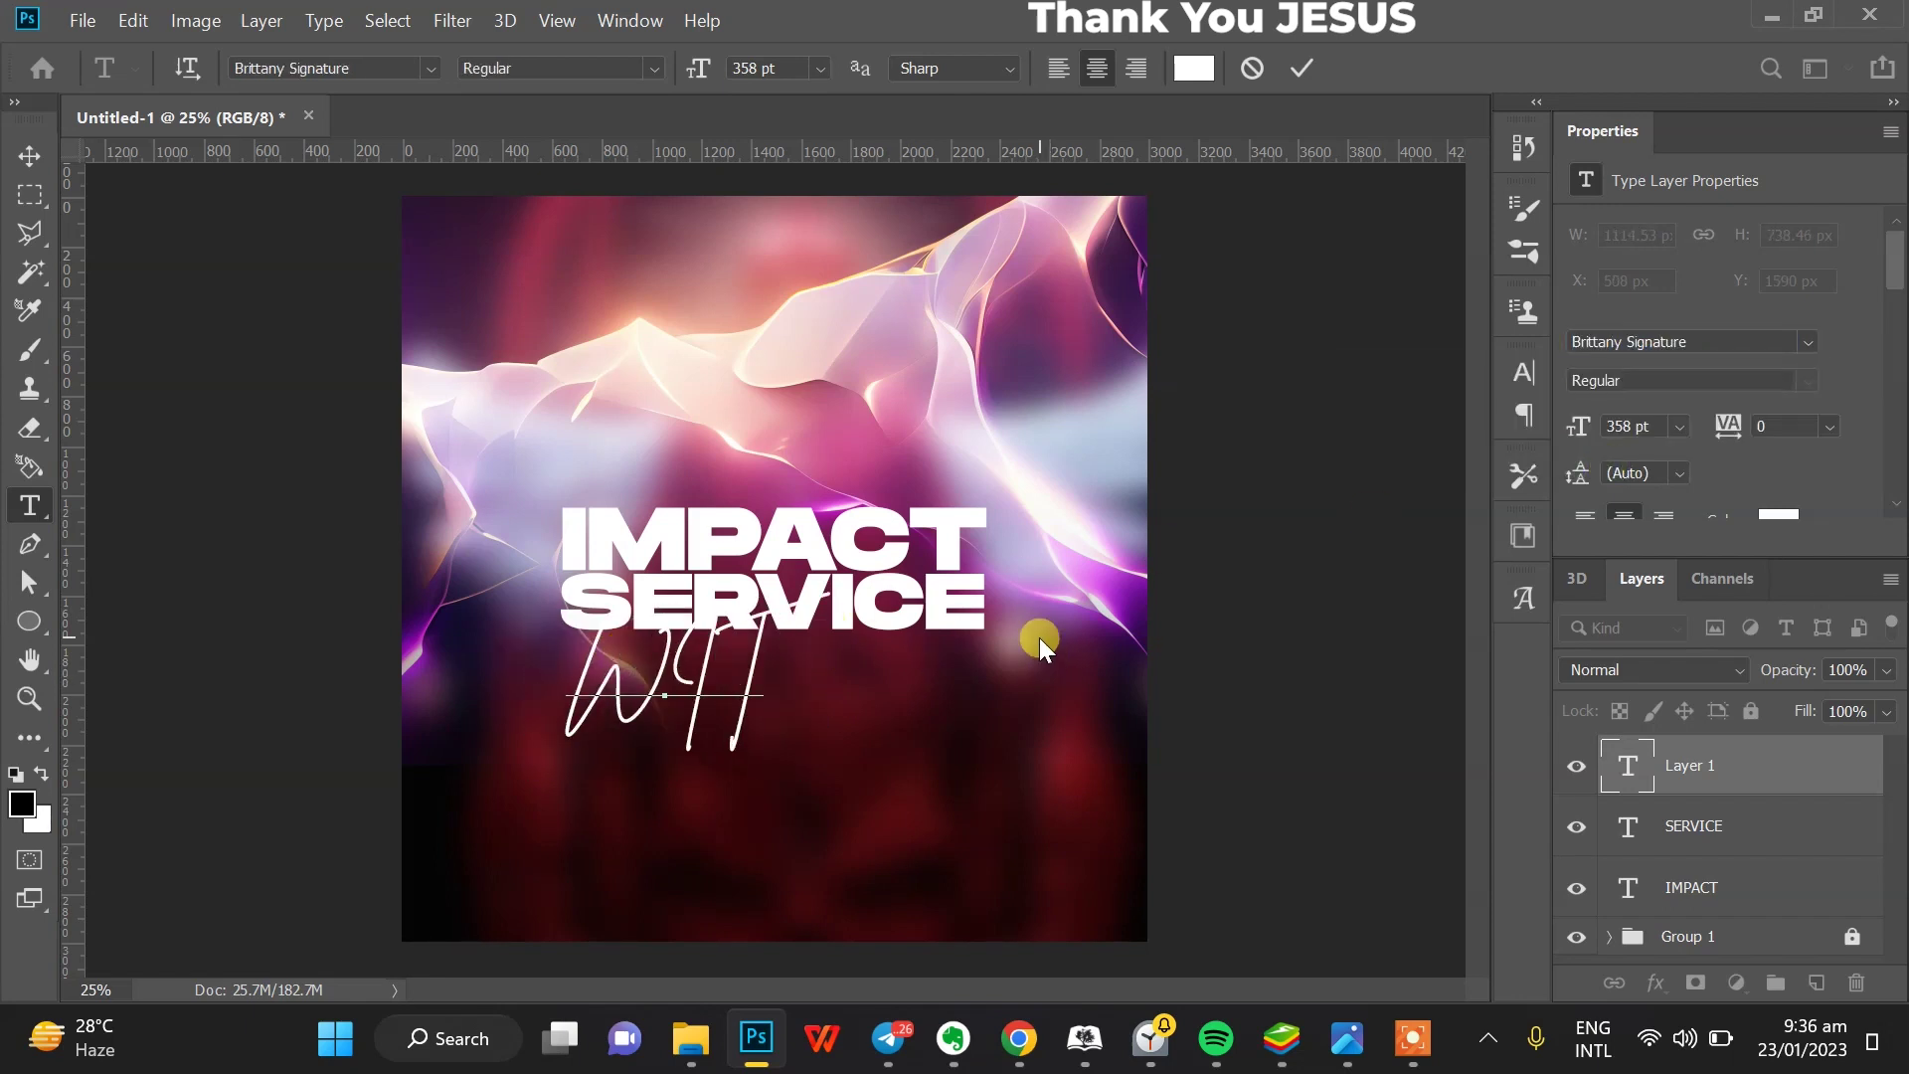
key("ctrl+z")
key("ctrl+a")
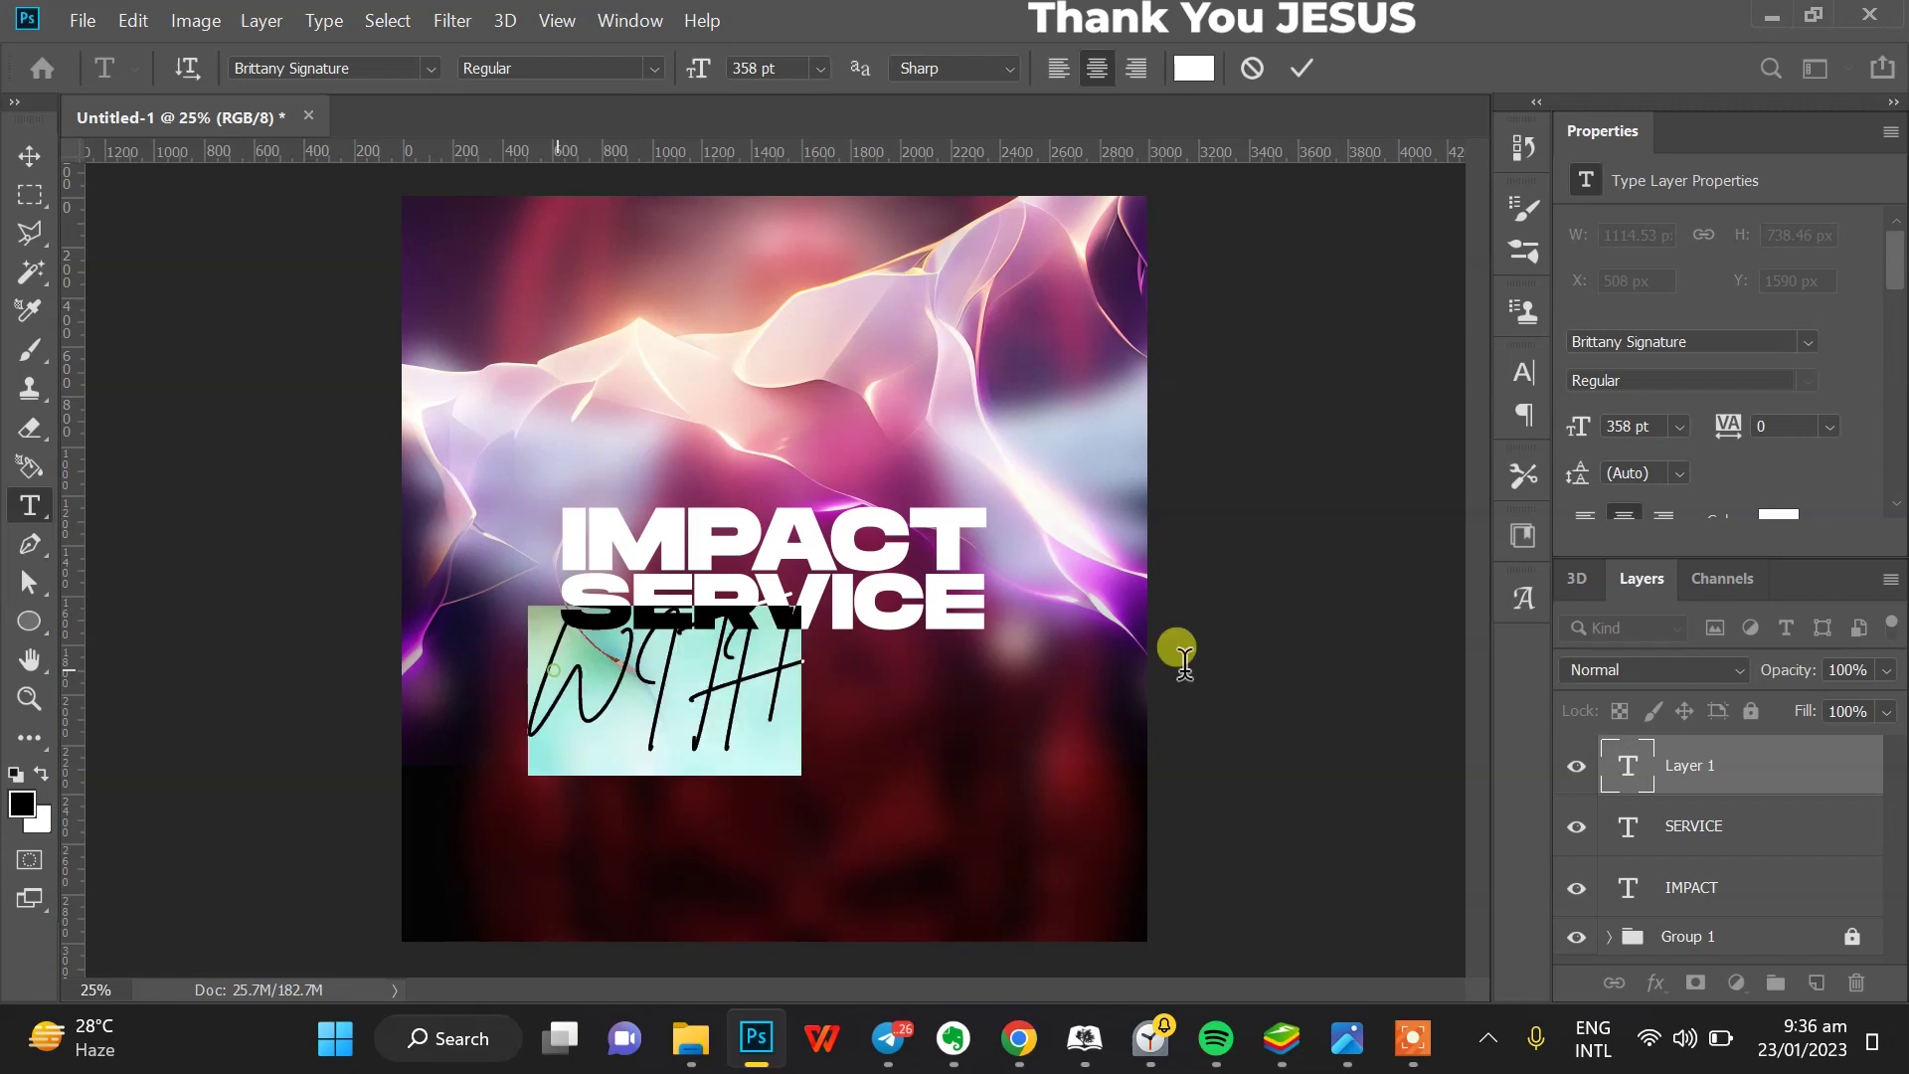
scroll(1734, 390, "down", 3)
left_click(1706, 444)
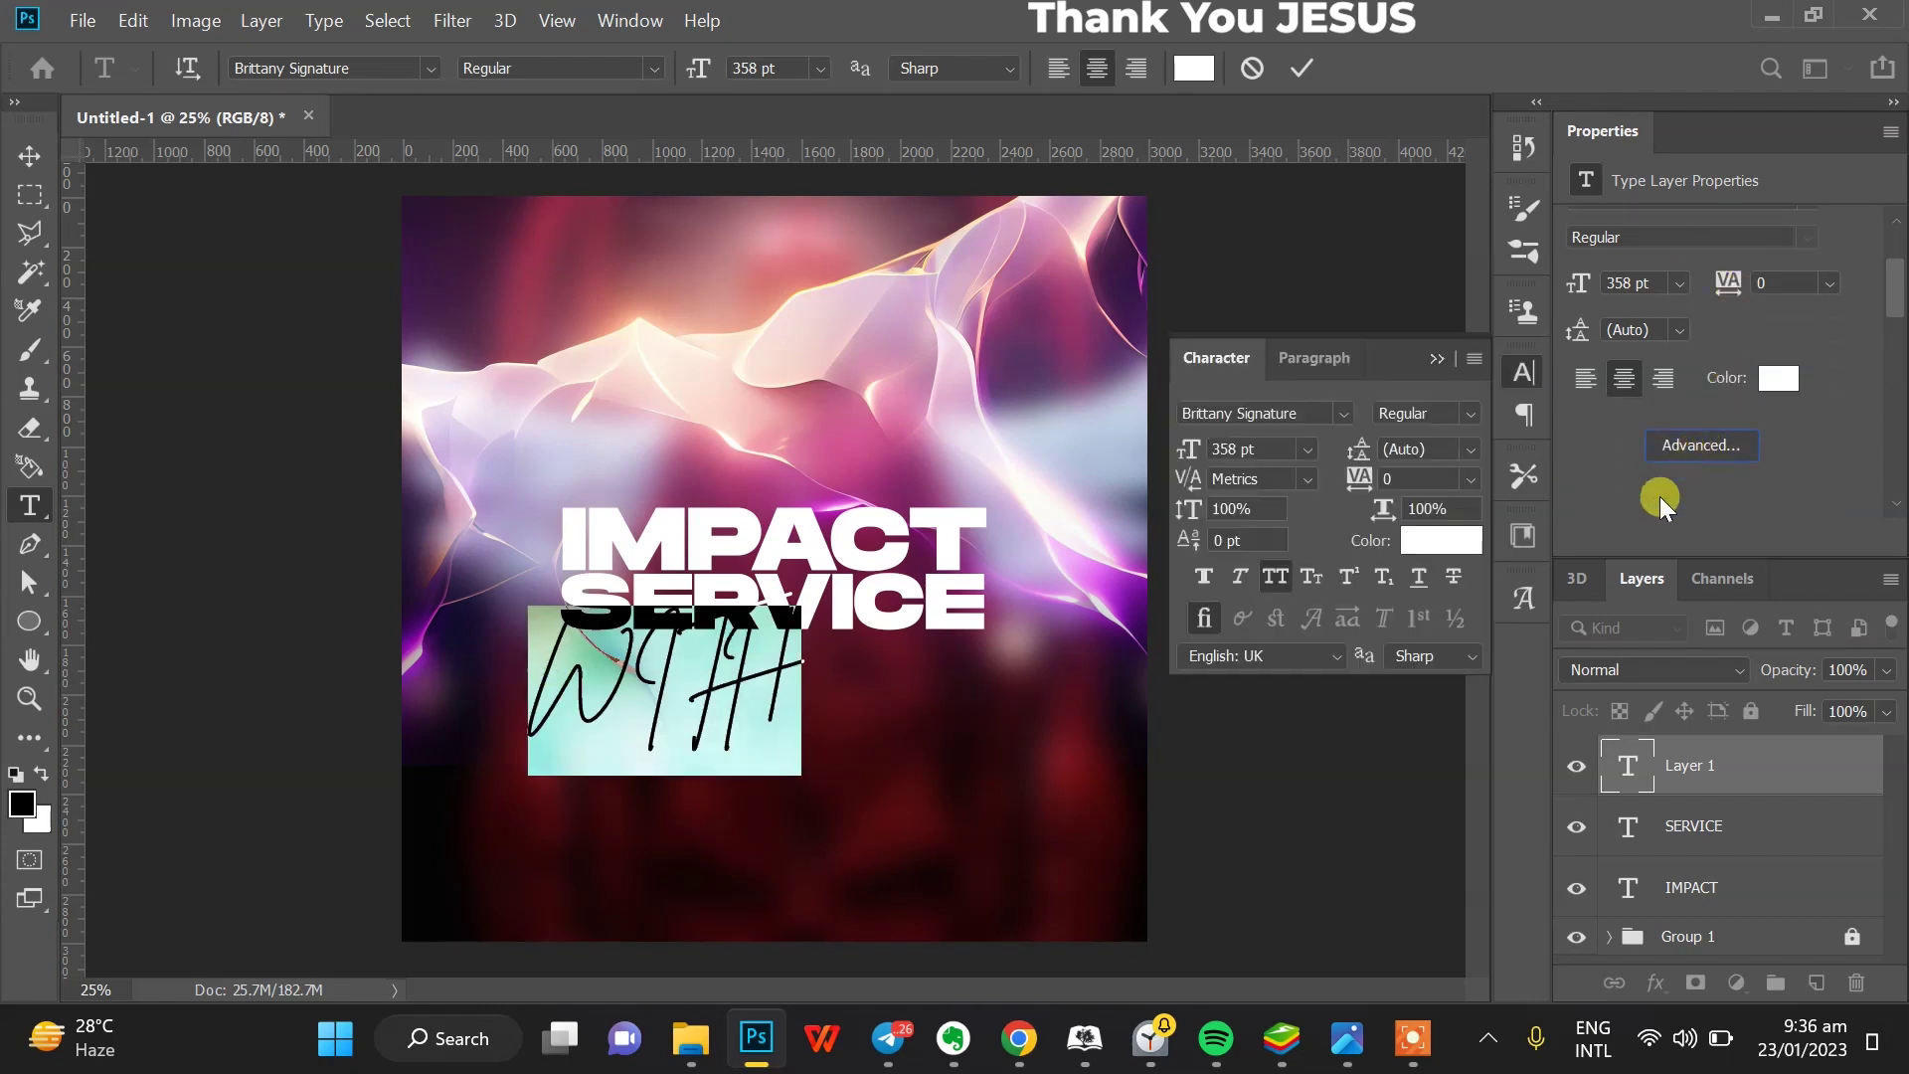
left_click(1269, 579)
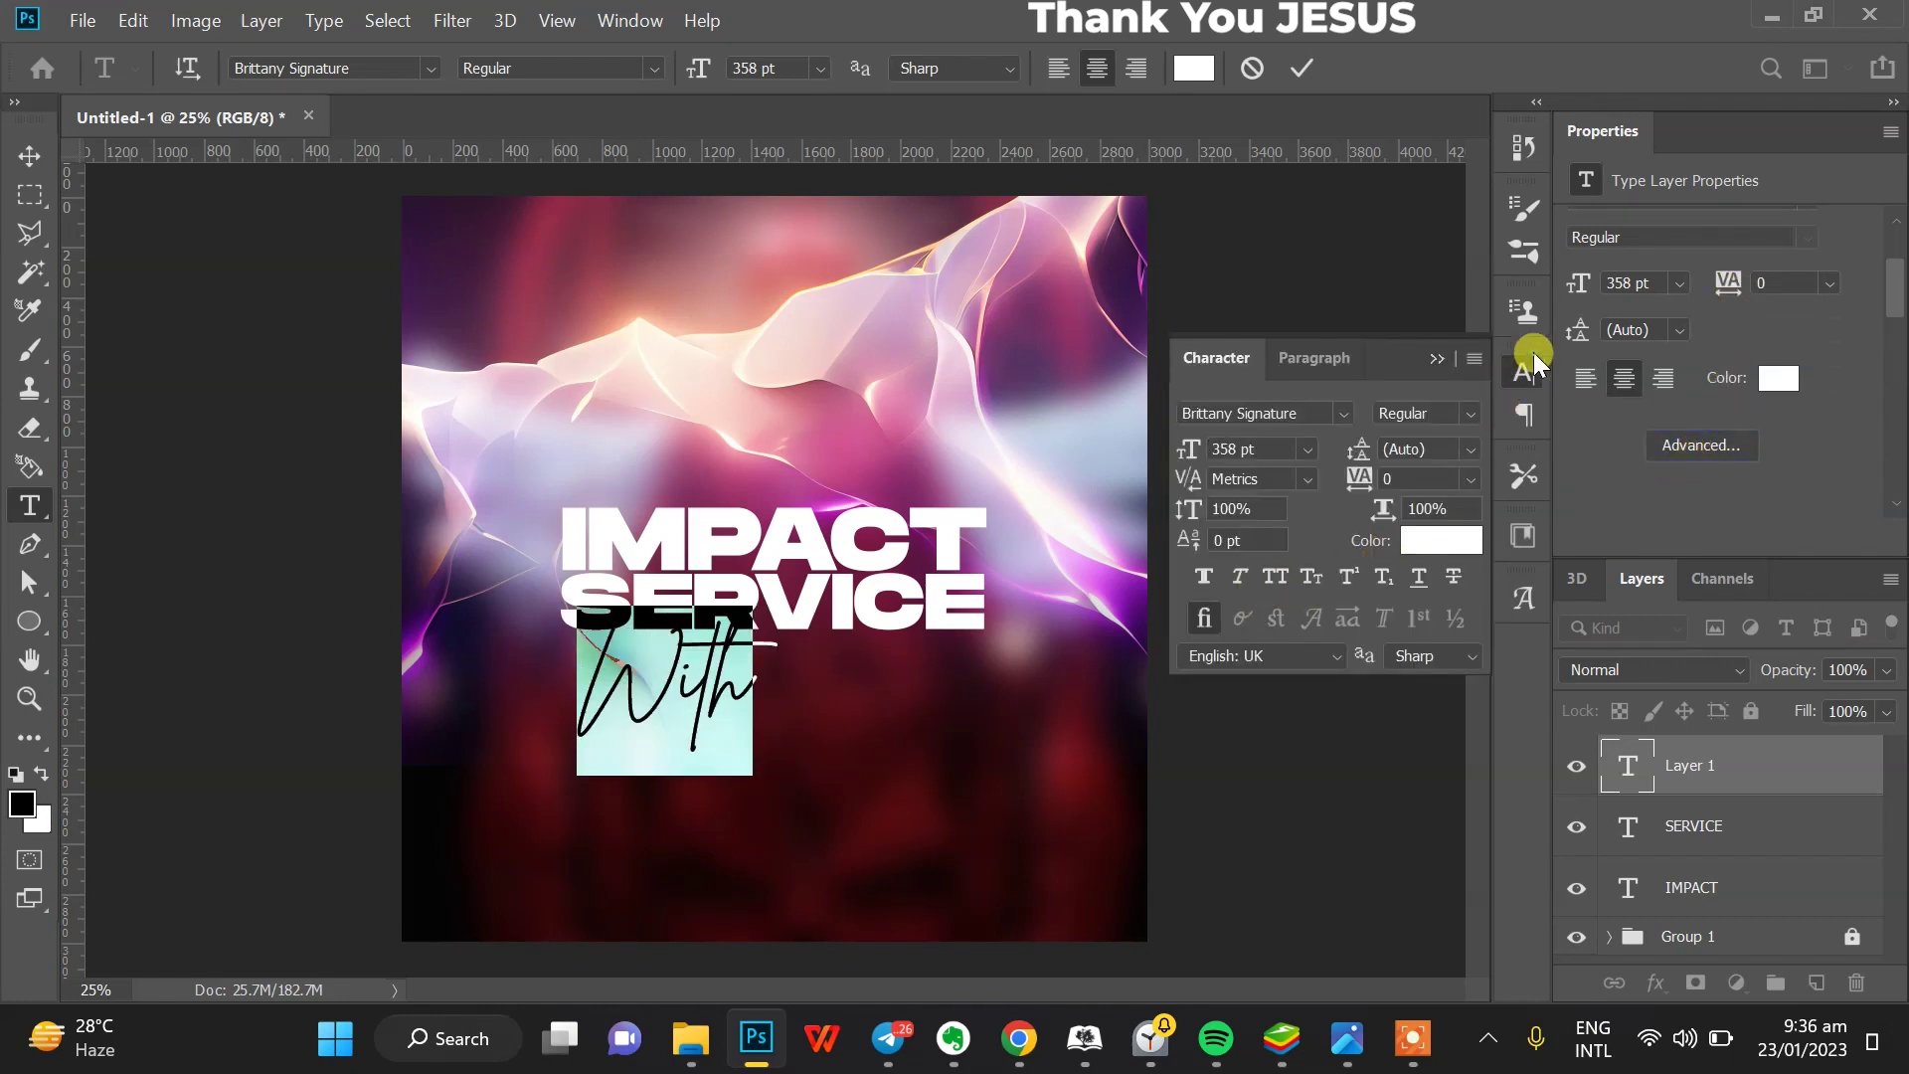
- Scale With down to about 38% and place it just below SERVICE
left_click(20, 155)
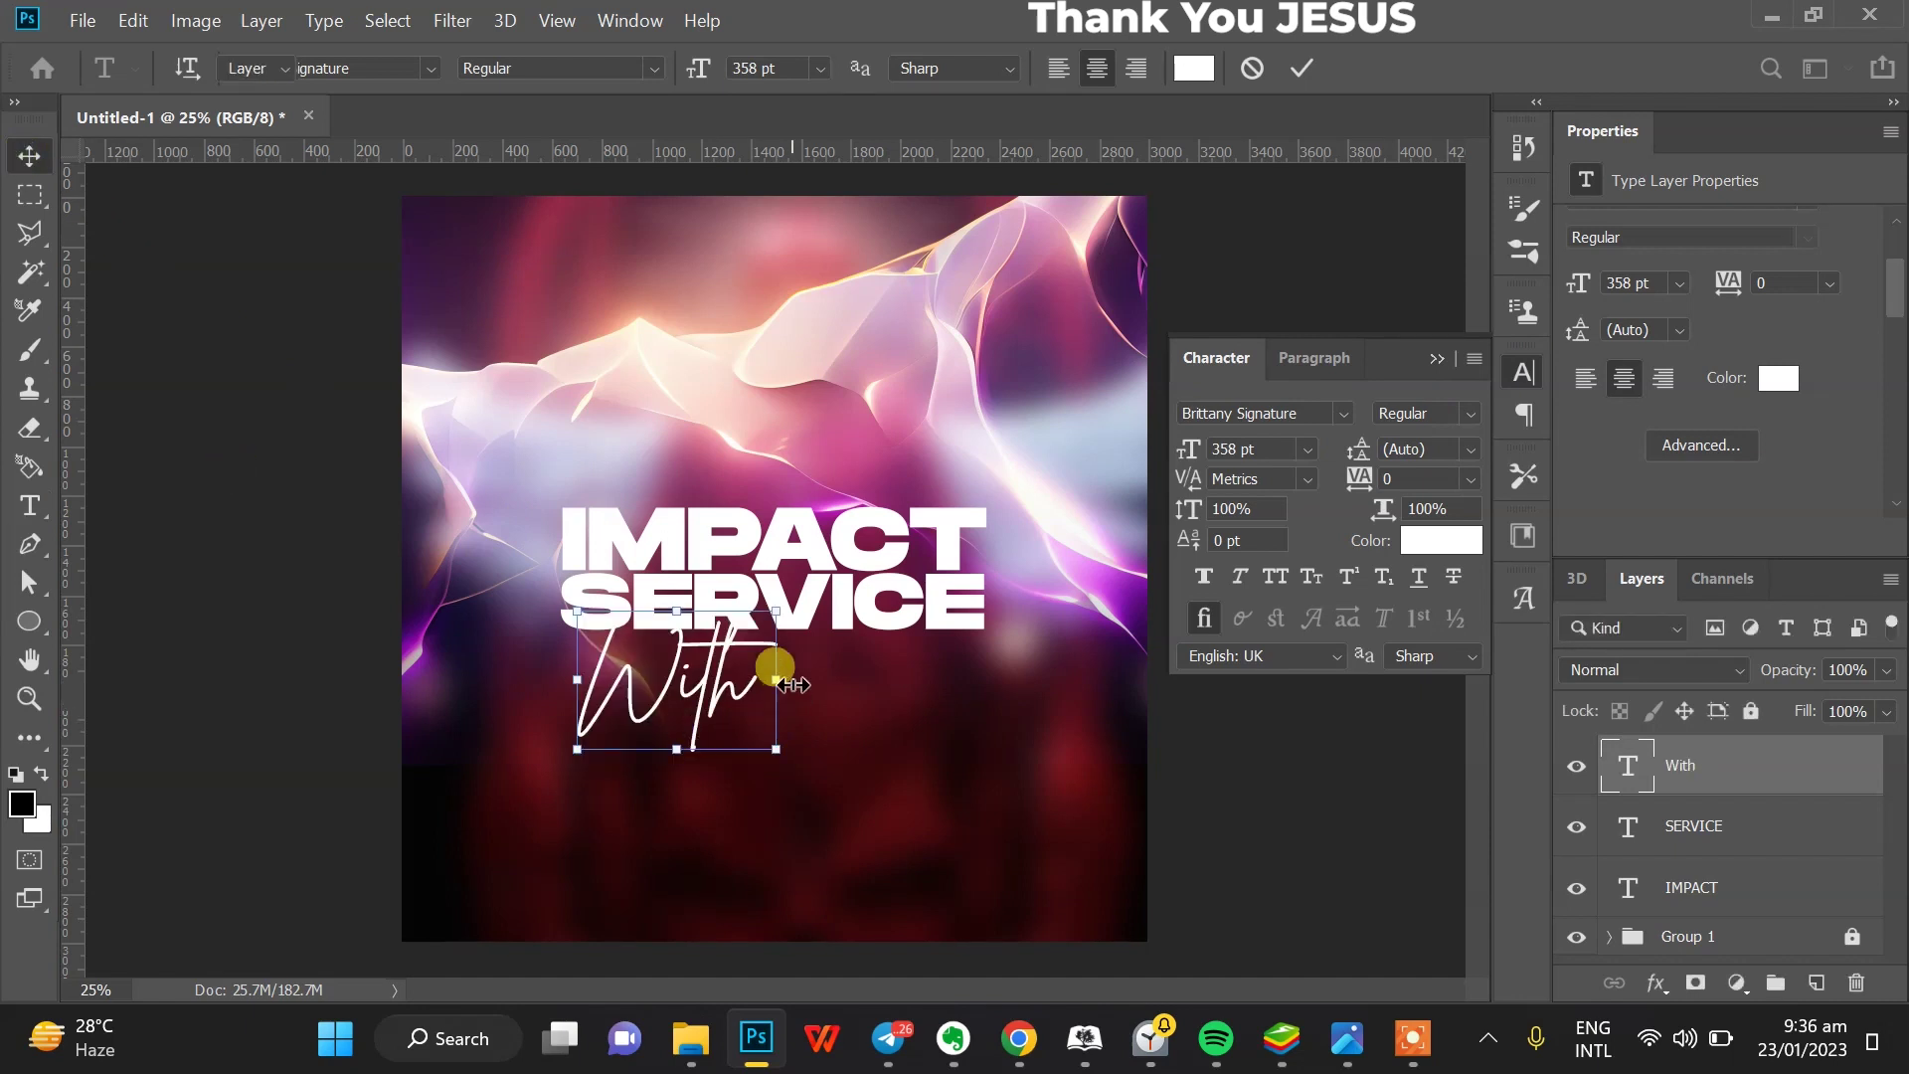
left_click_drag(753, 667, 688, 668)
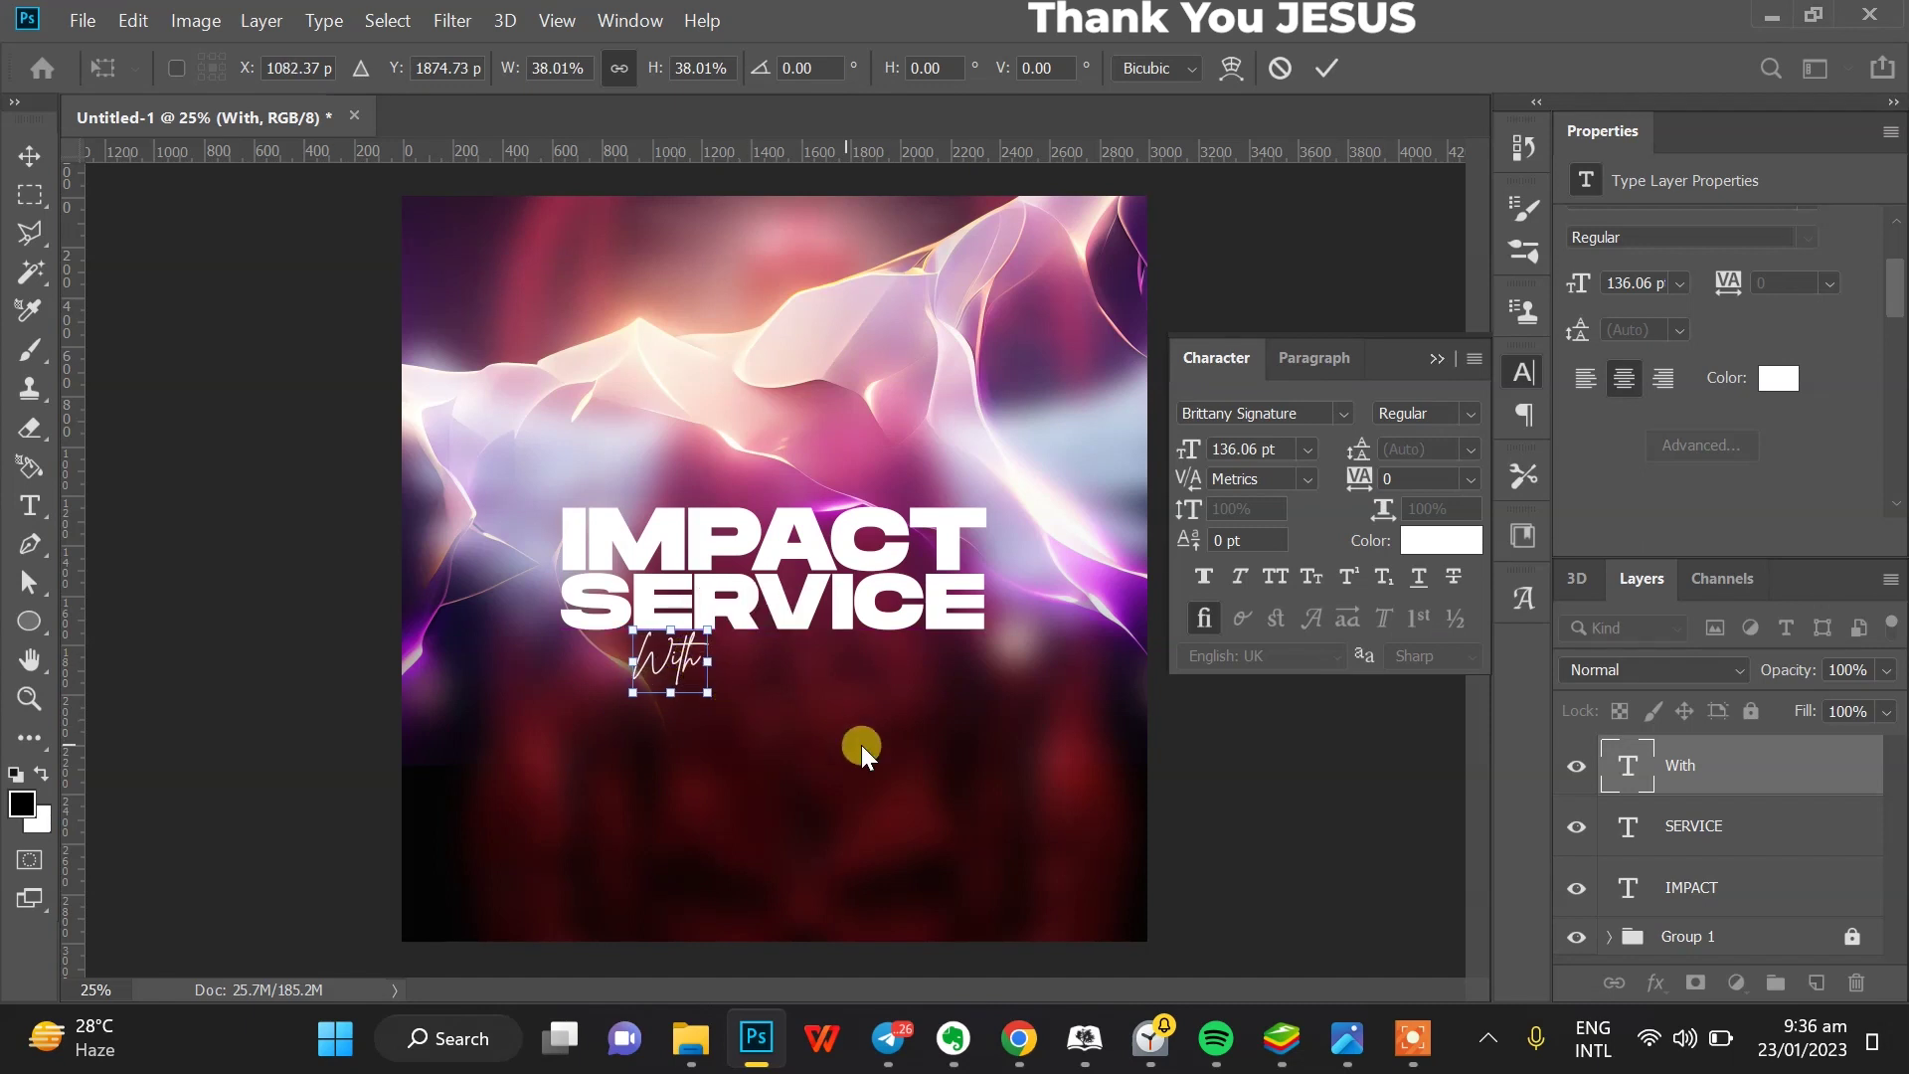
left_click(1523, 368)
key("Return")
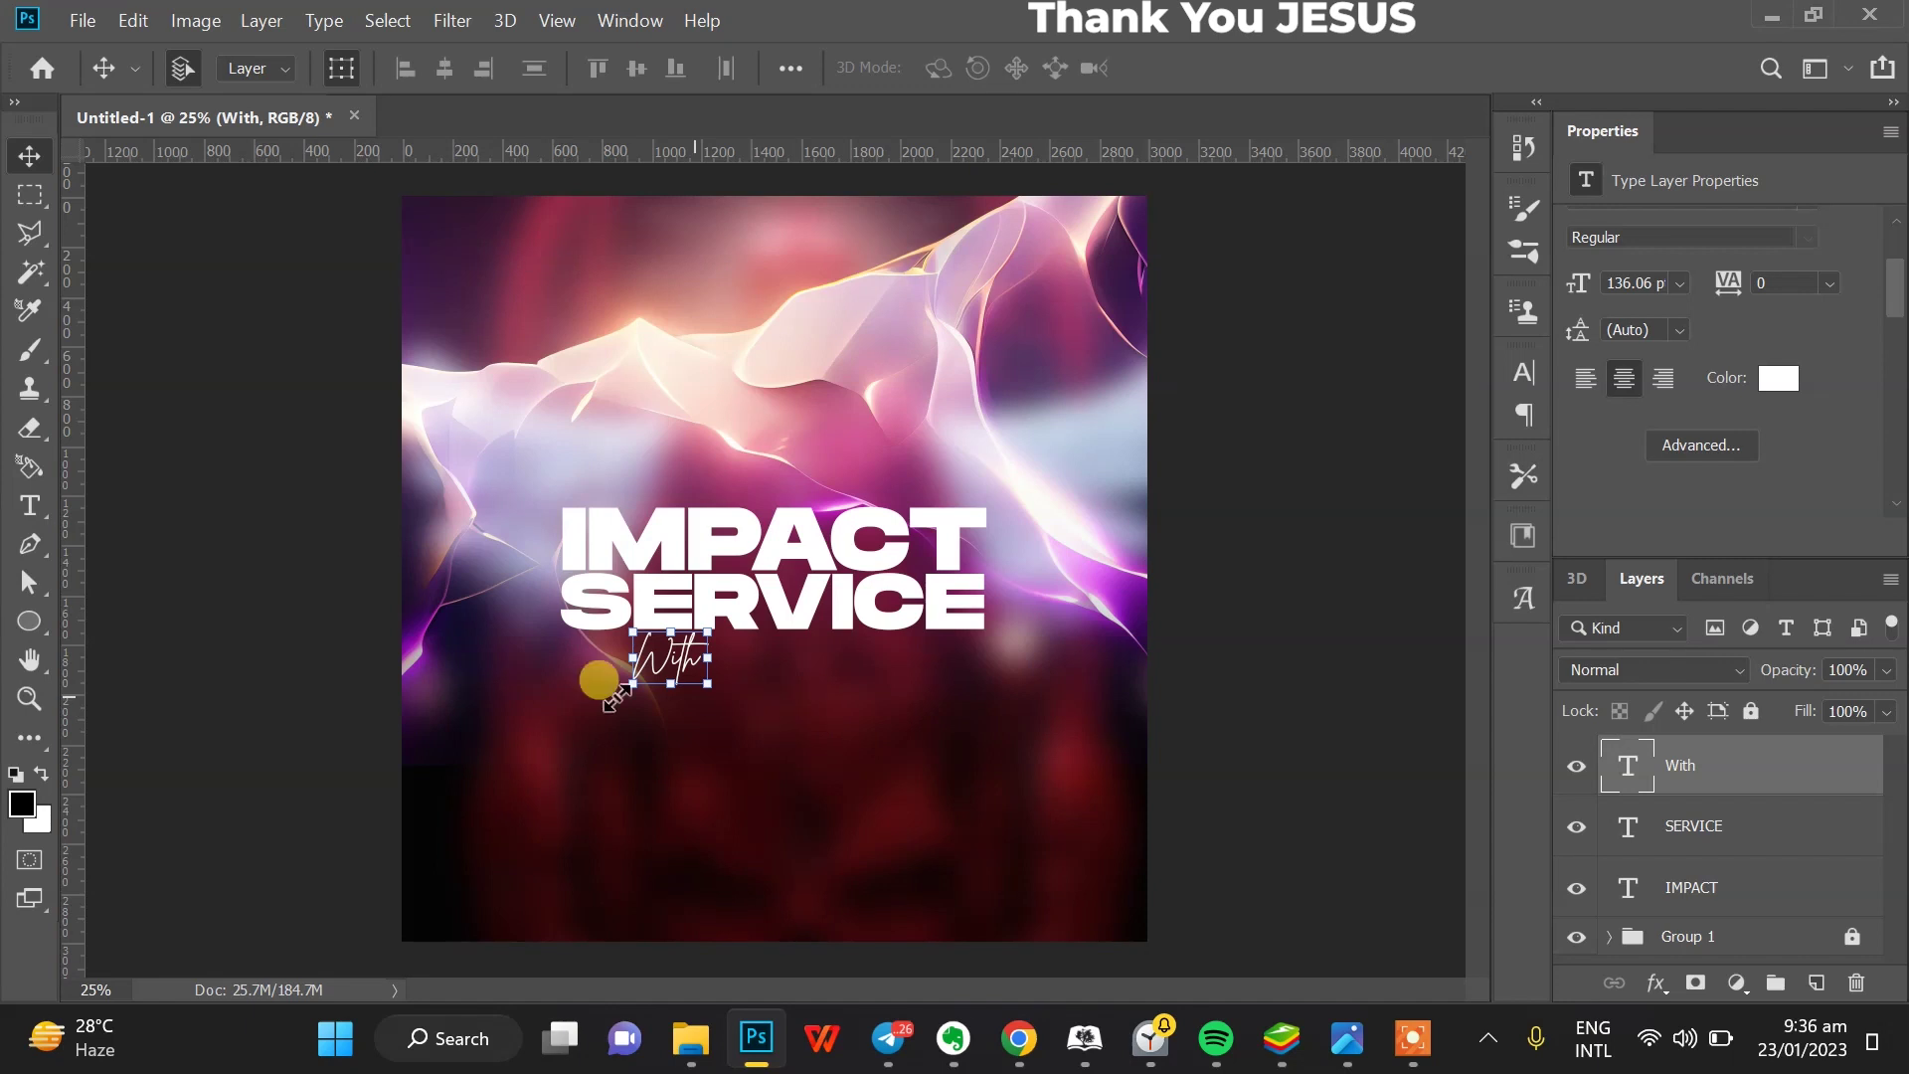
left_click(31, 505)
- Add a new text line right of With containing the speaker's name in capitals
left_click(726, 653)
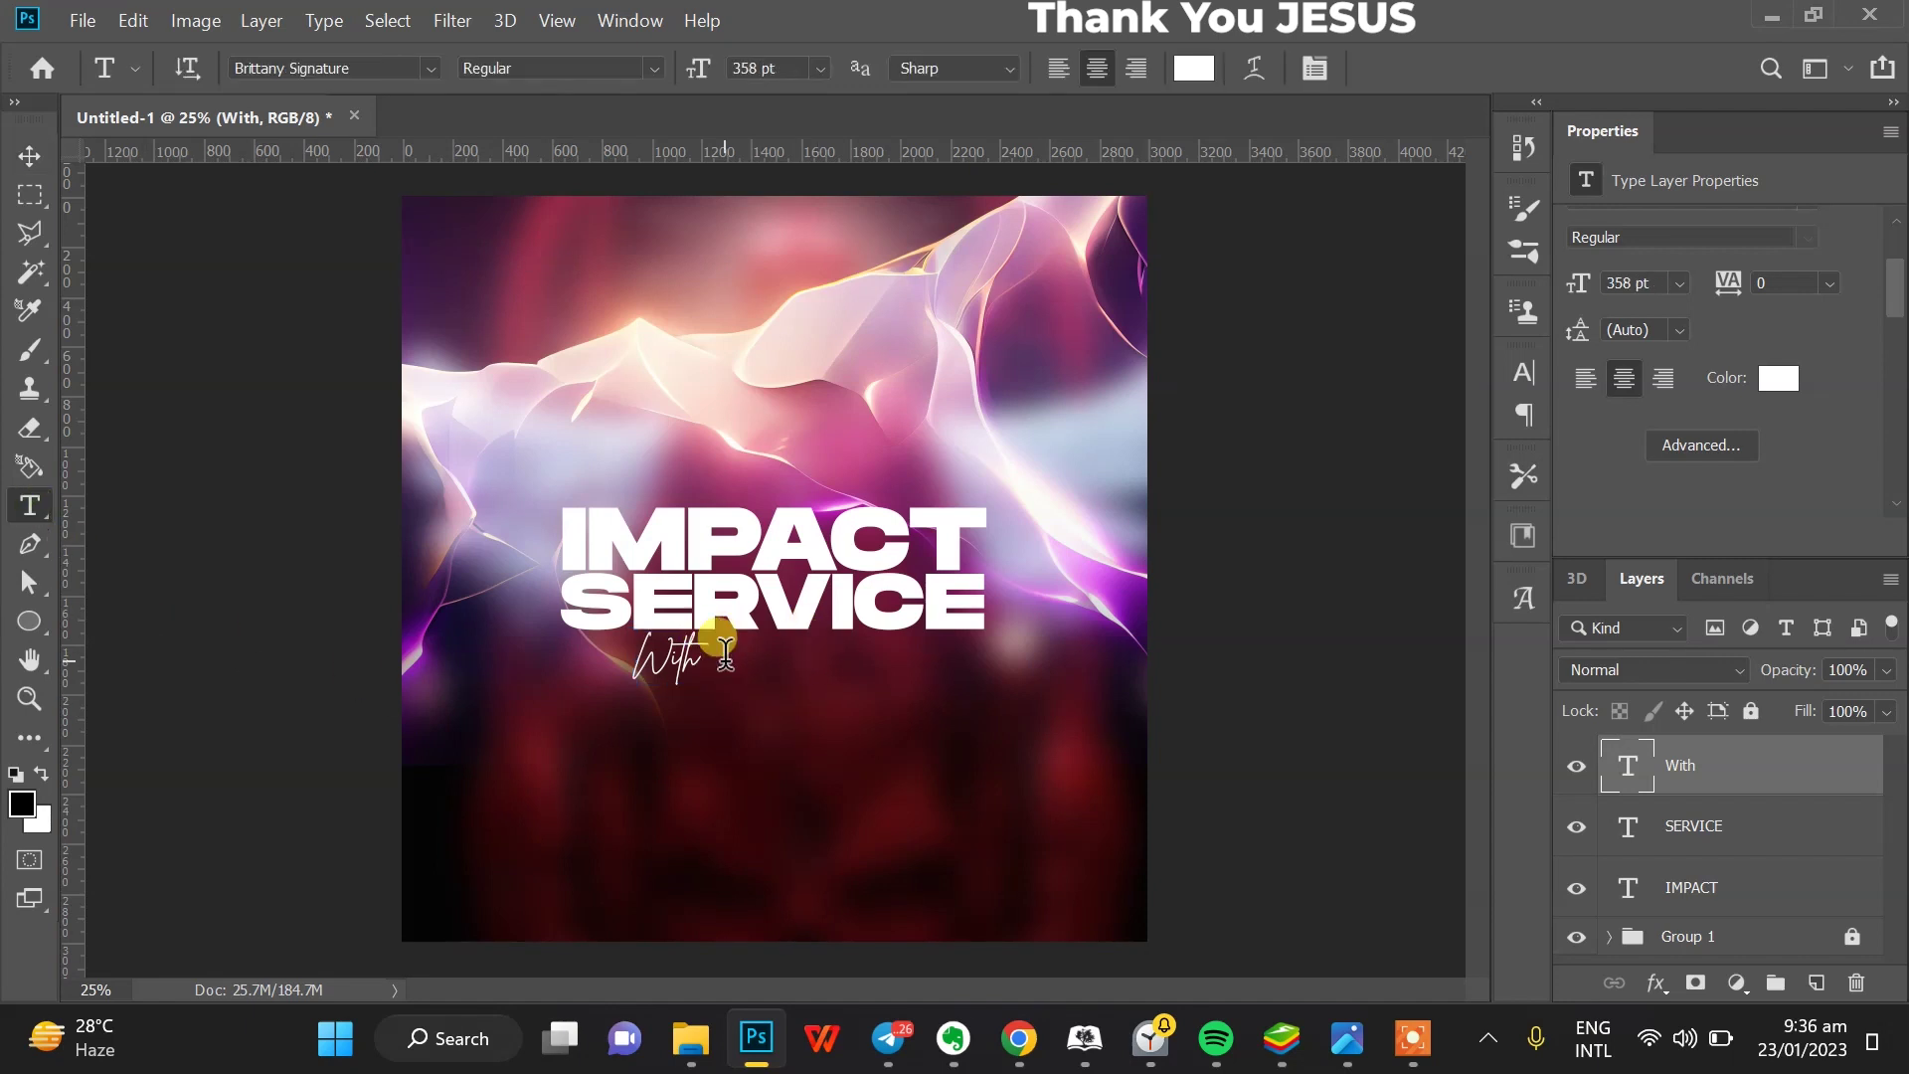
key("BackSpace")
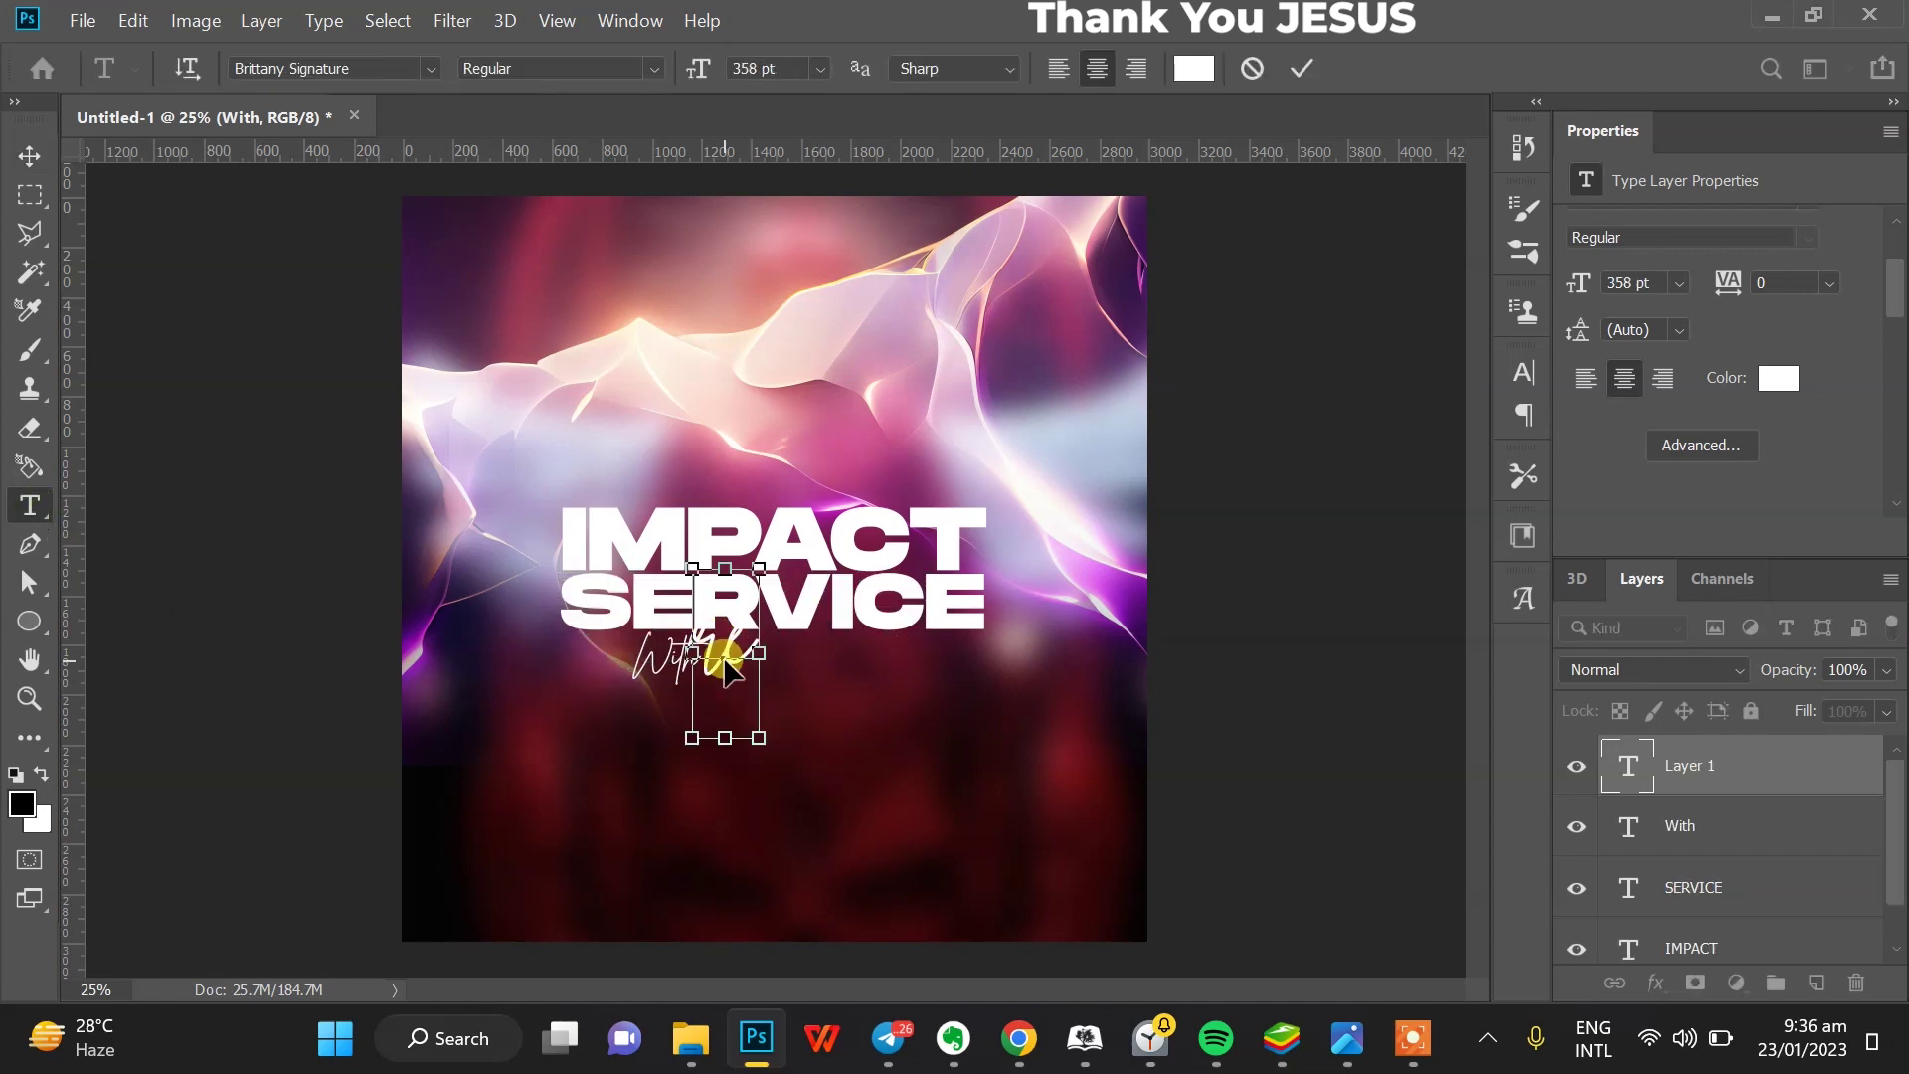
key("ctrl+Caps_Lock")
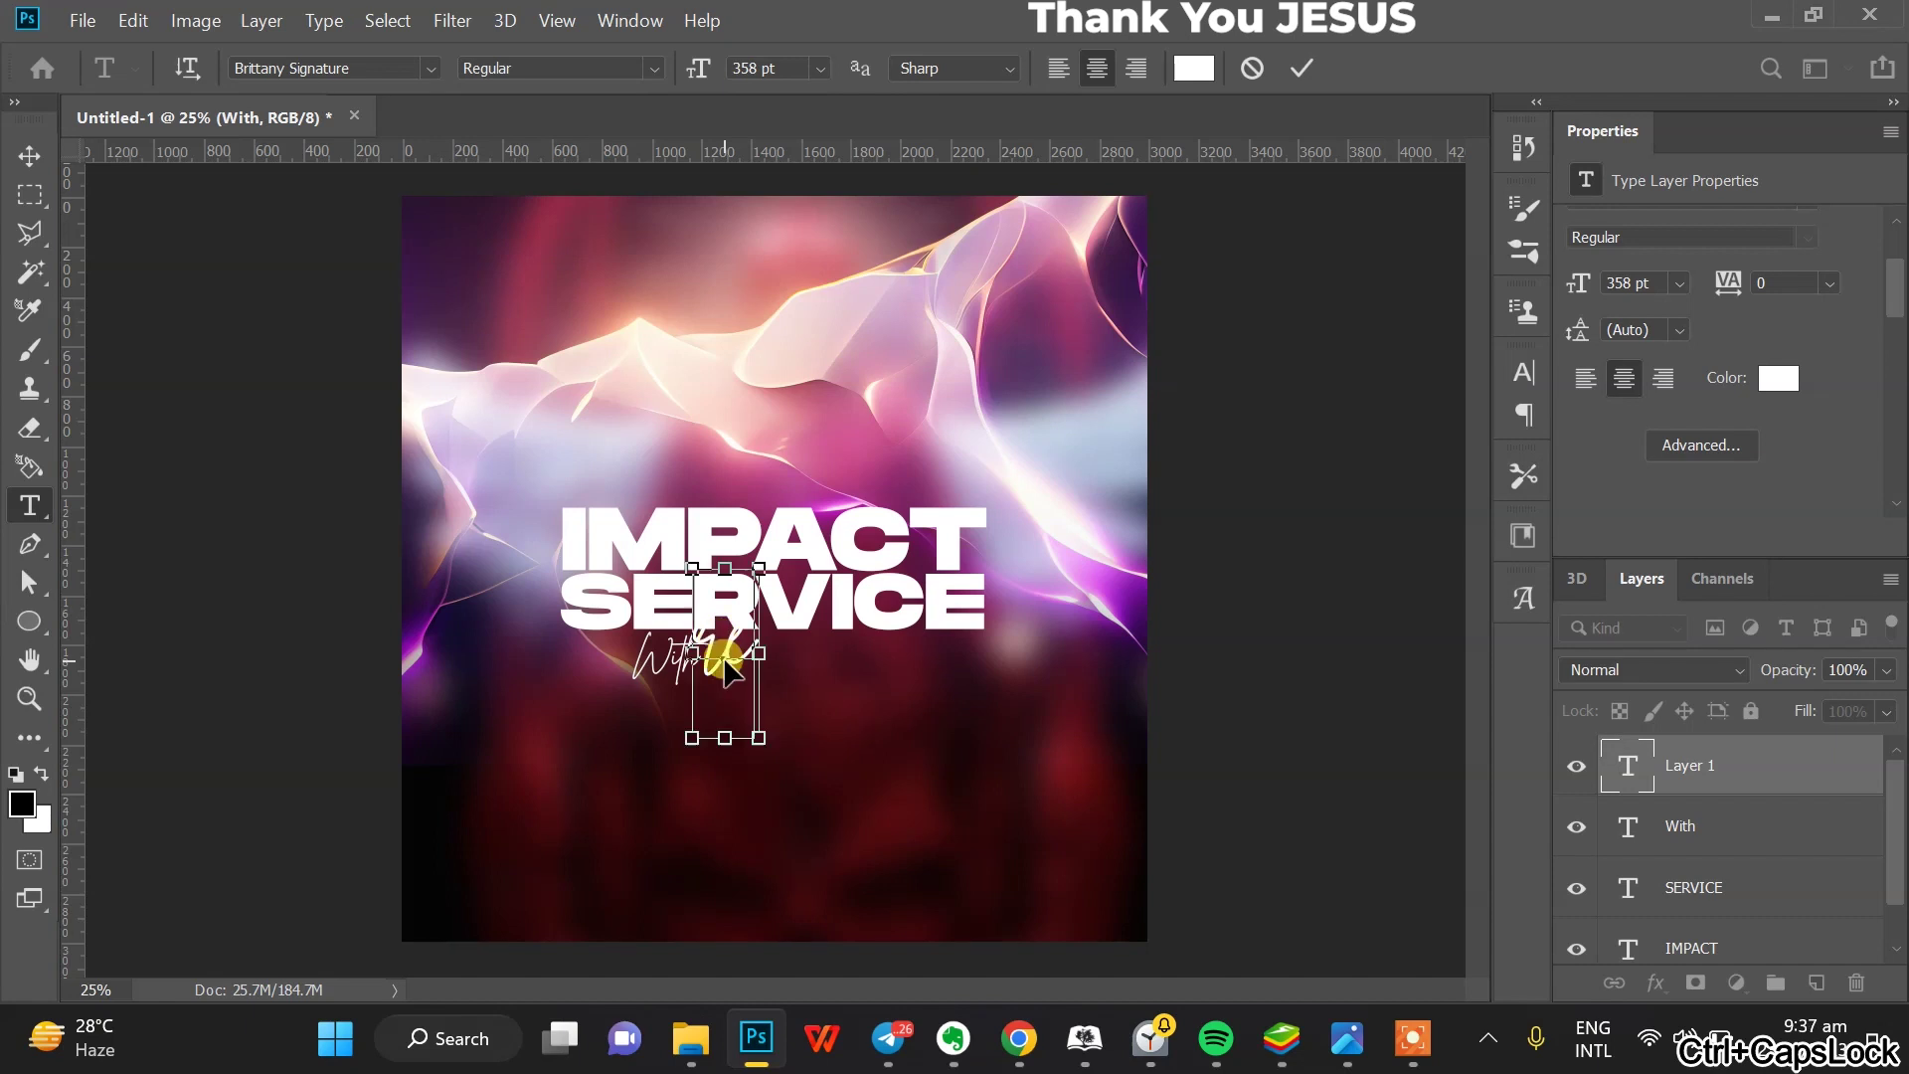
key("ctrl+a")
type("REV")
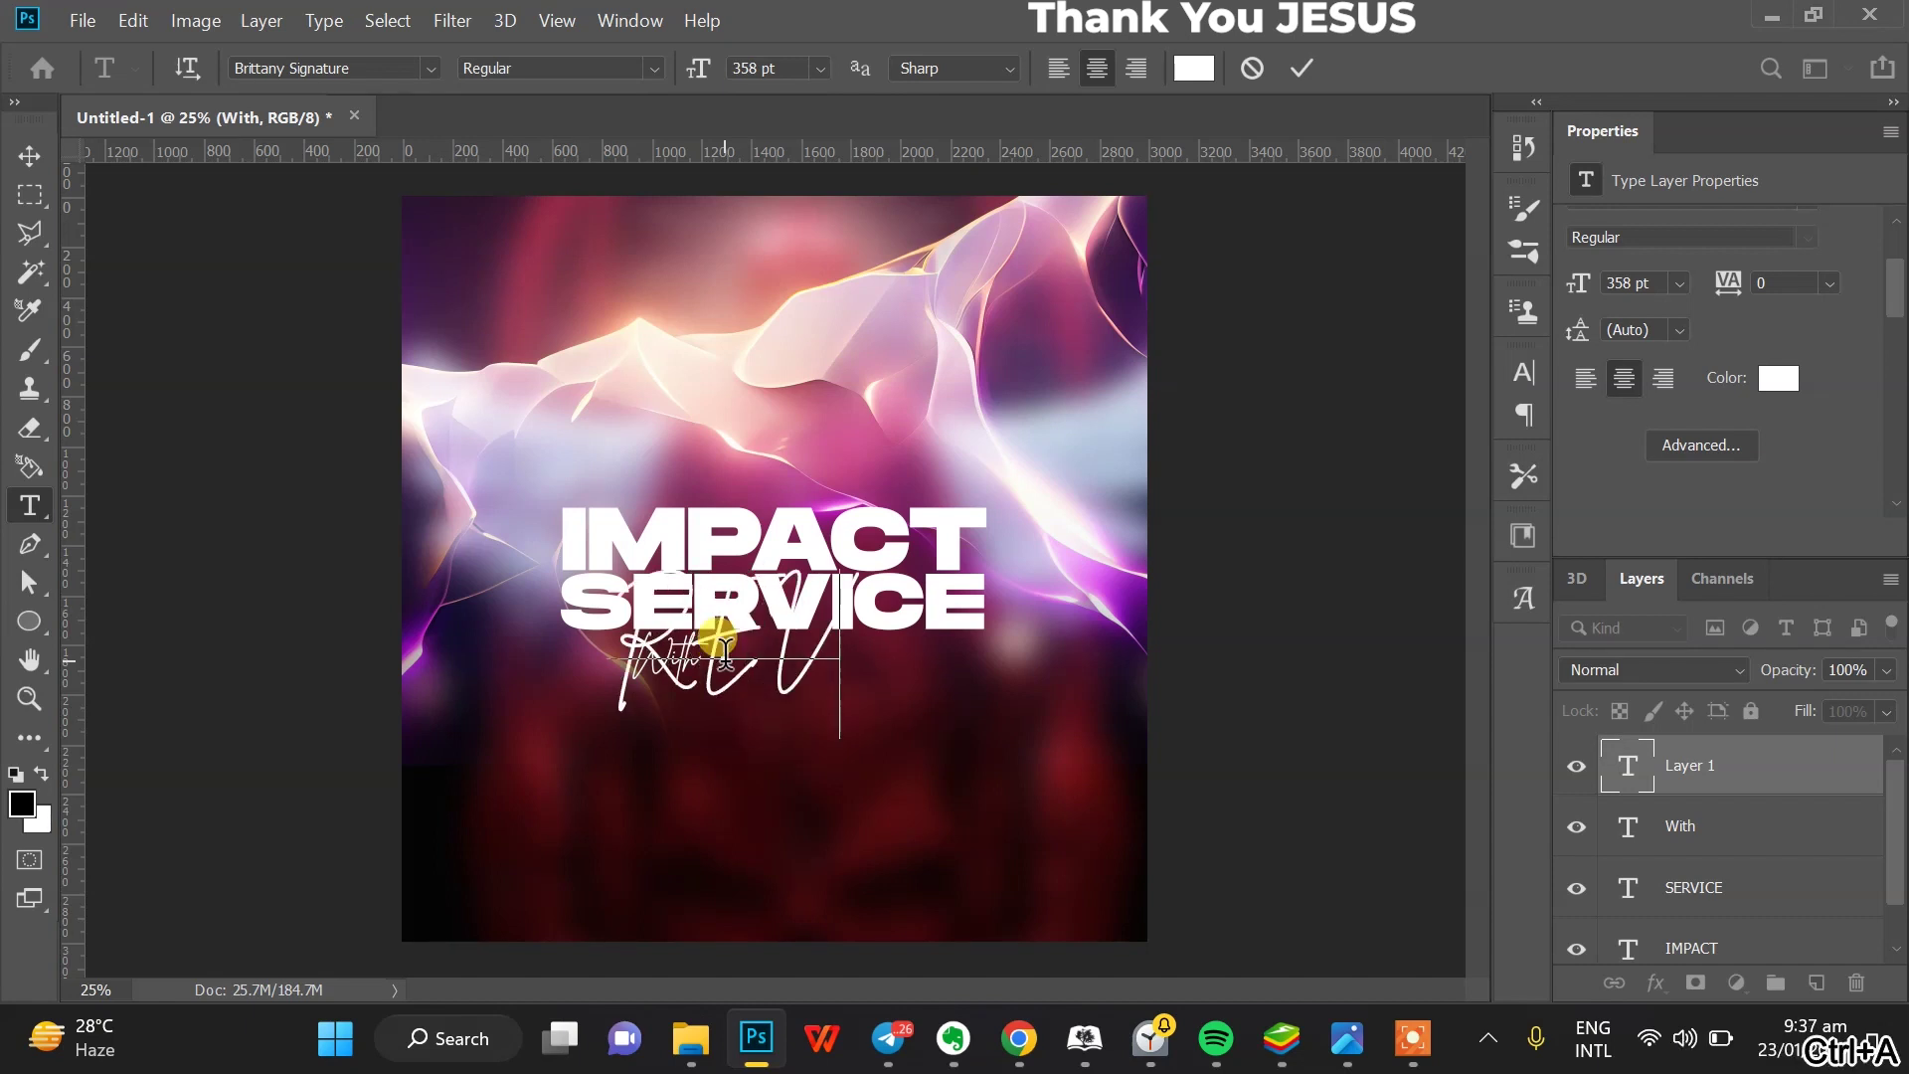
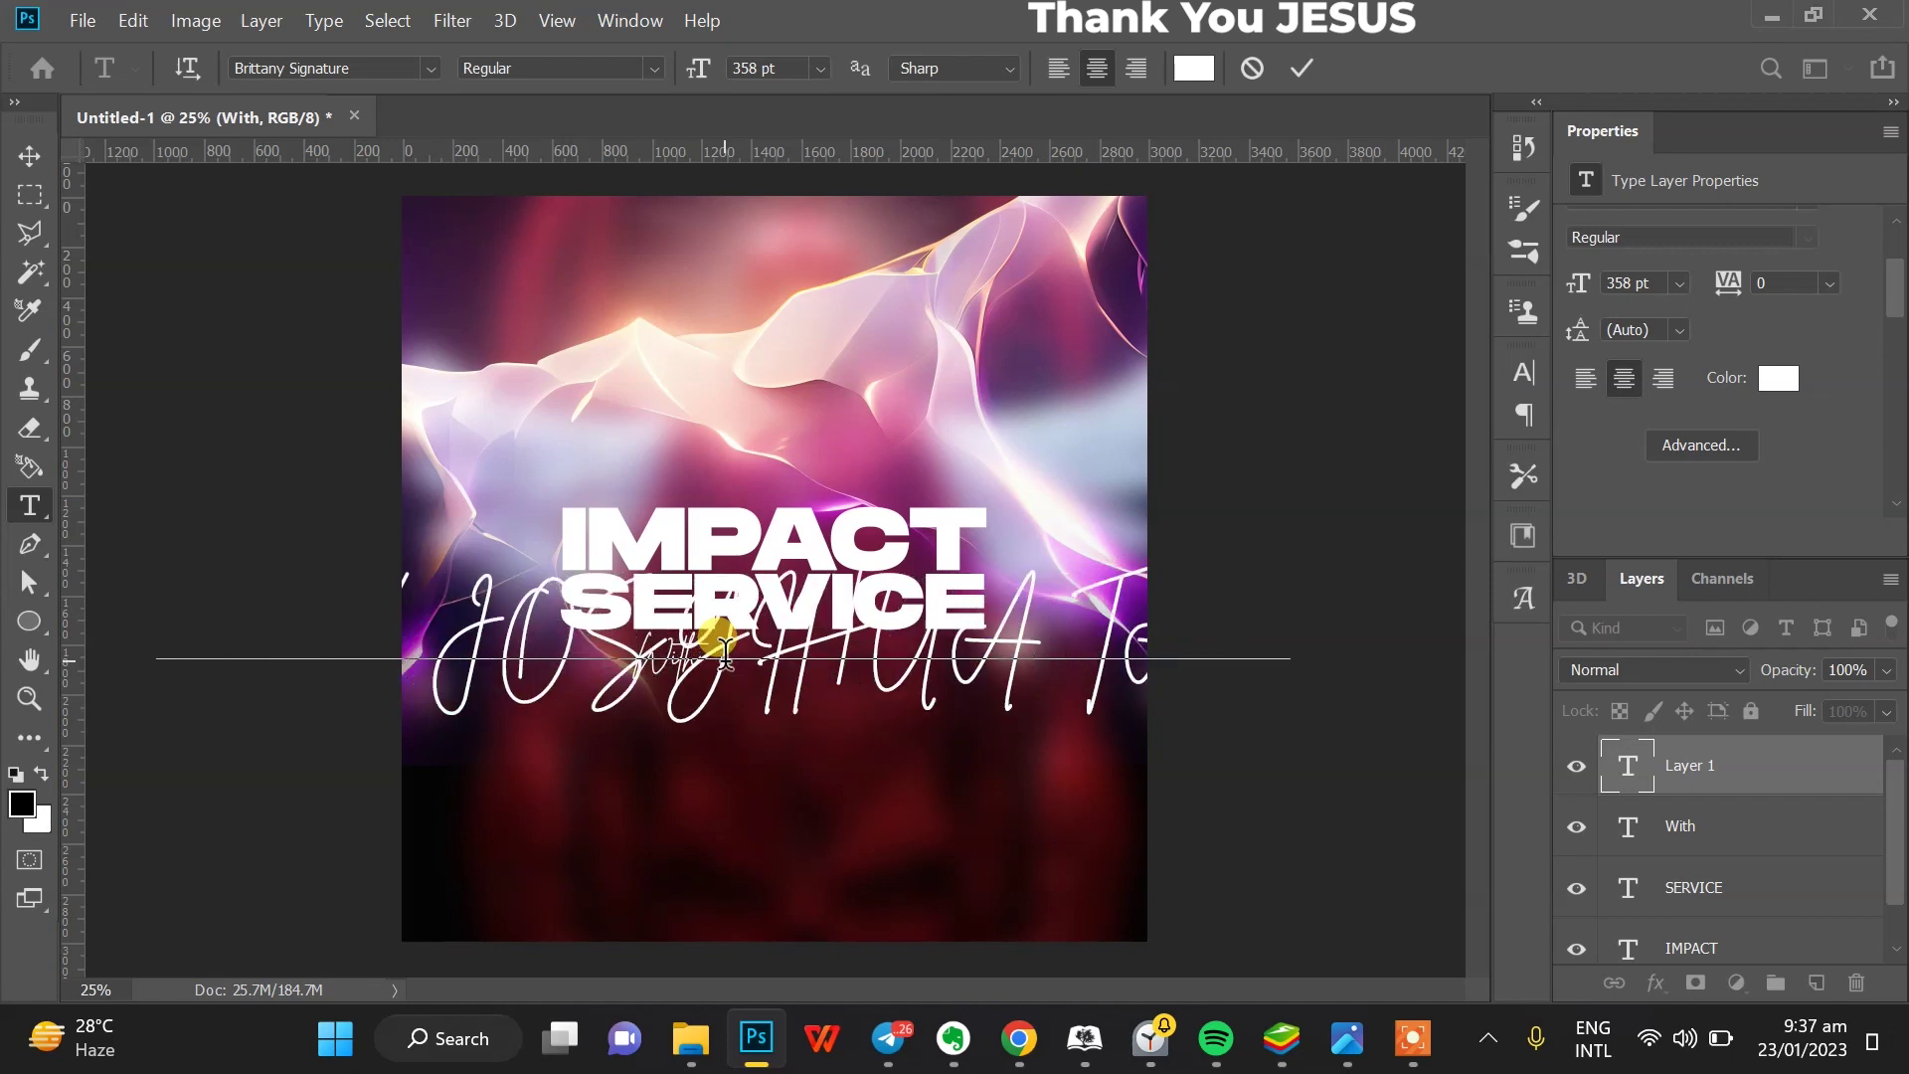
key("ctrl+a")
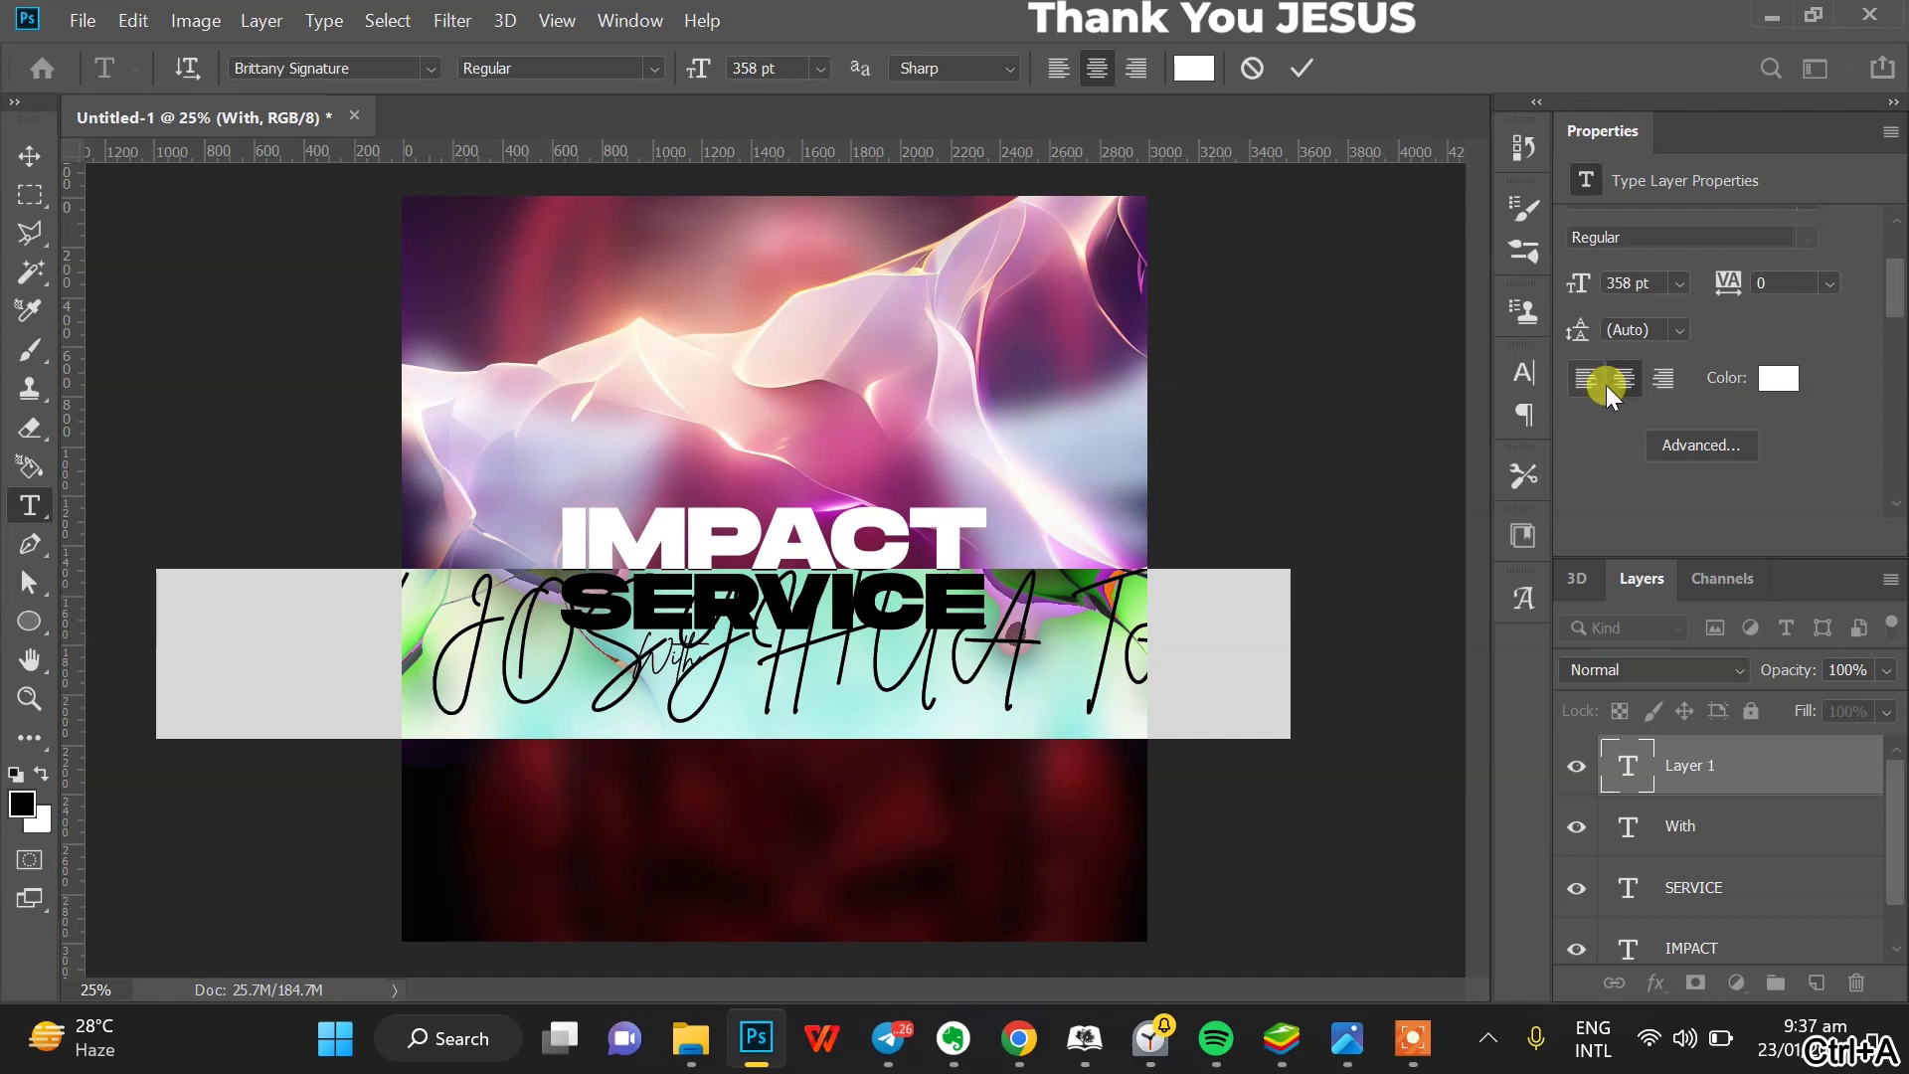
scroll(1696, 259, "up", 2)
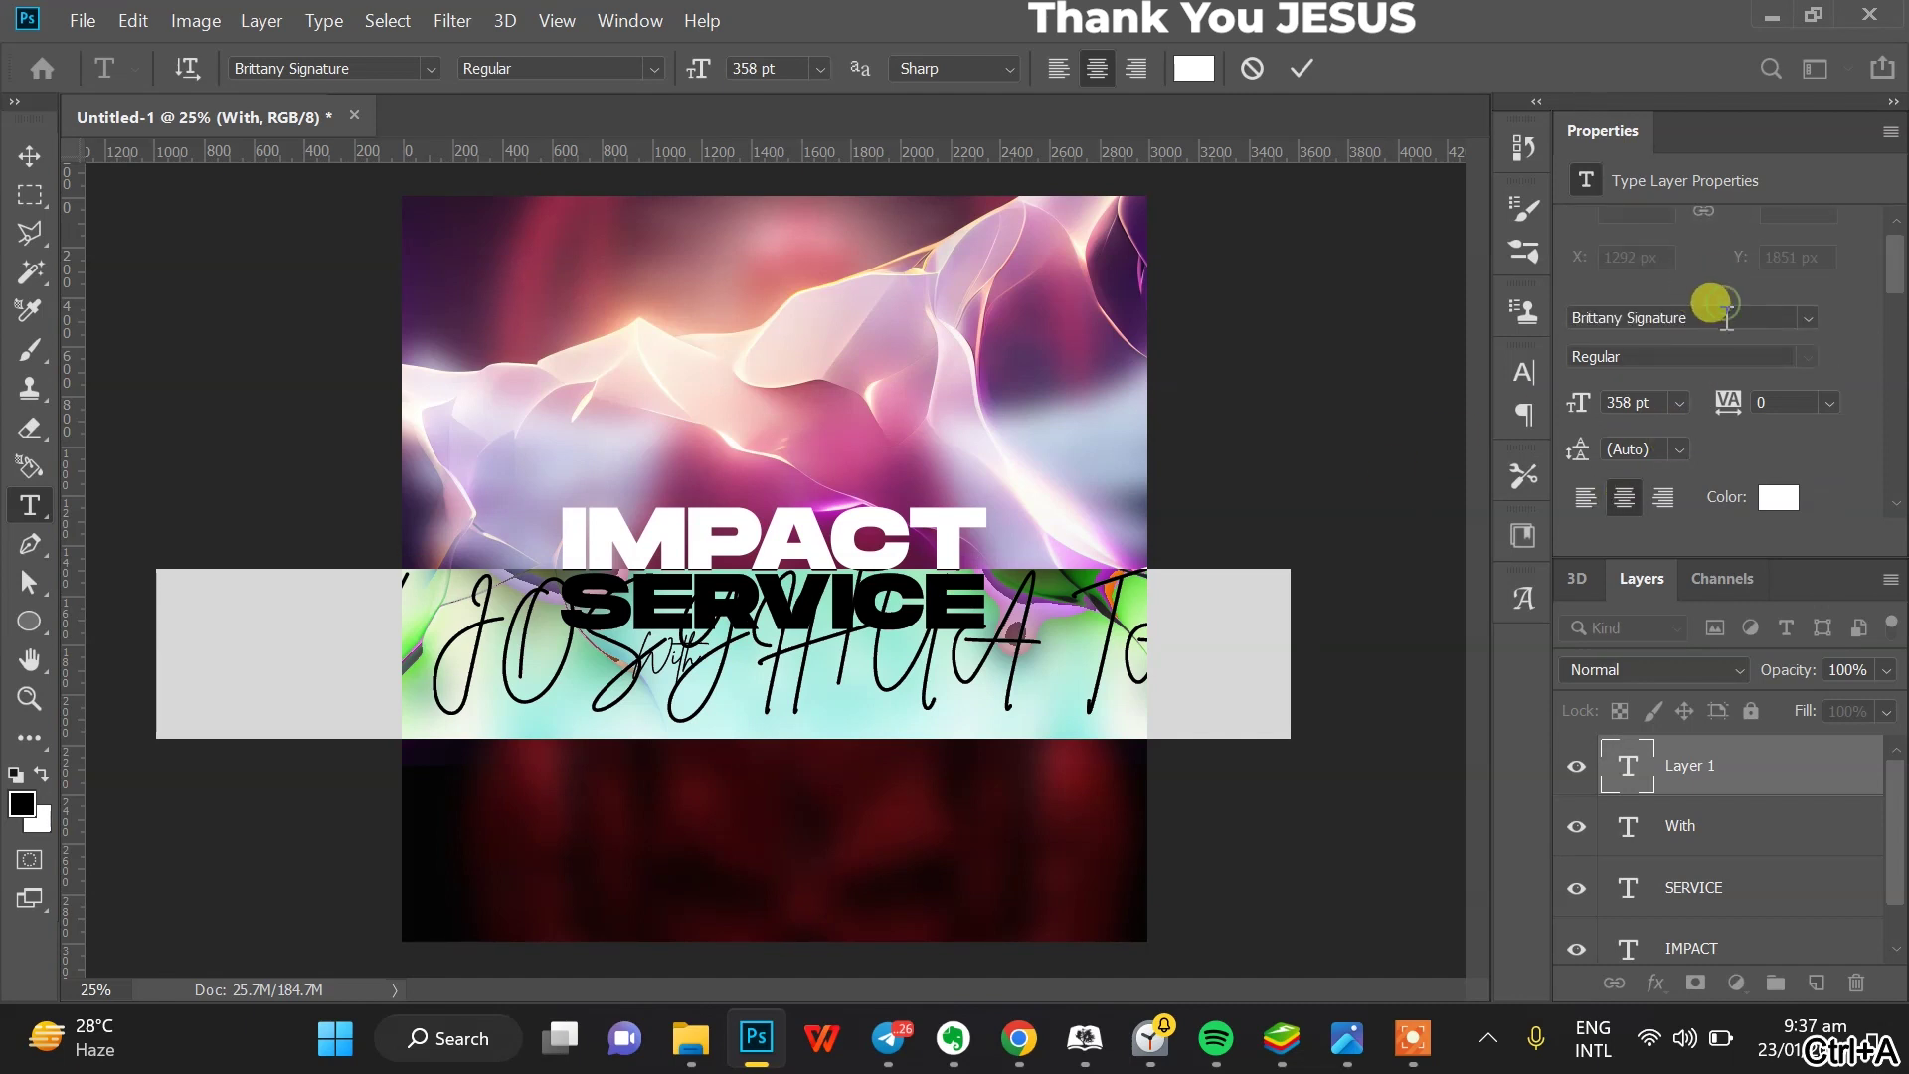
left_click(1727, 316)
- Set the speaker's name in Montserrat Bold at about 73 pt
type("MO")
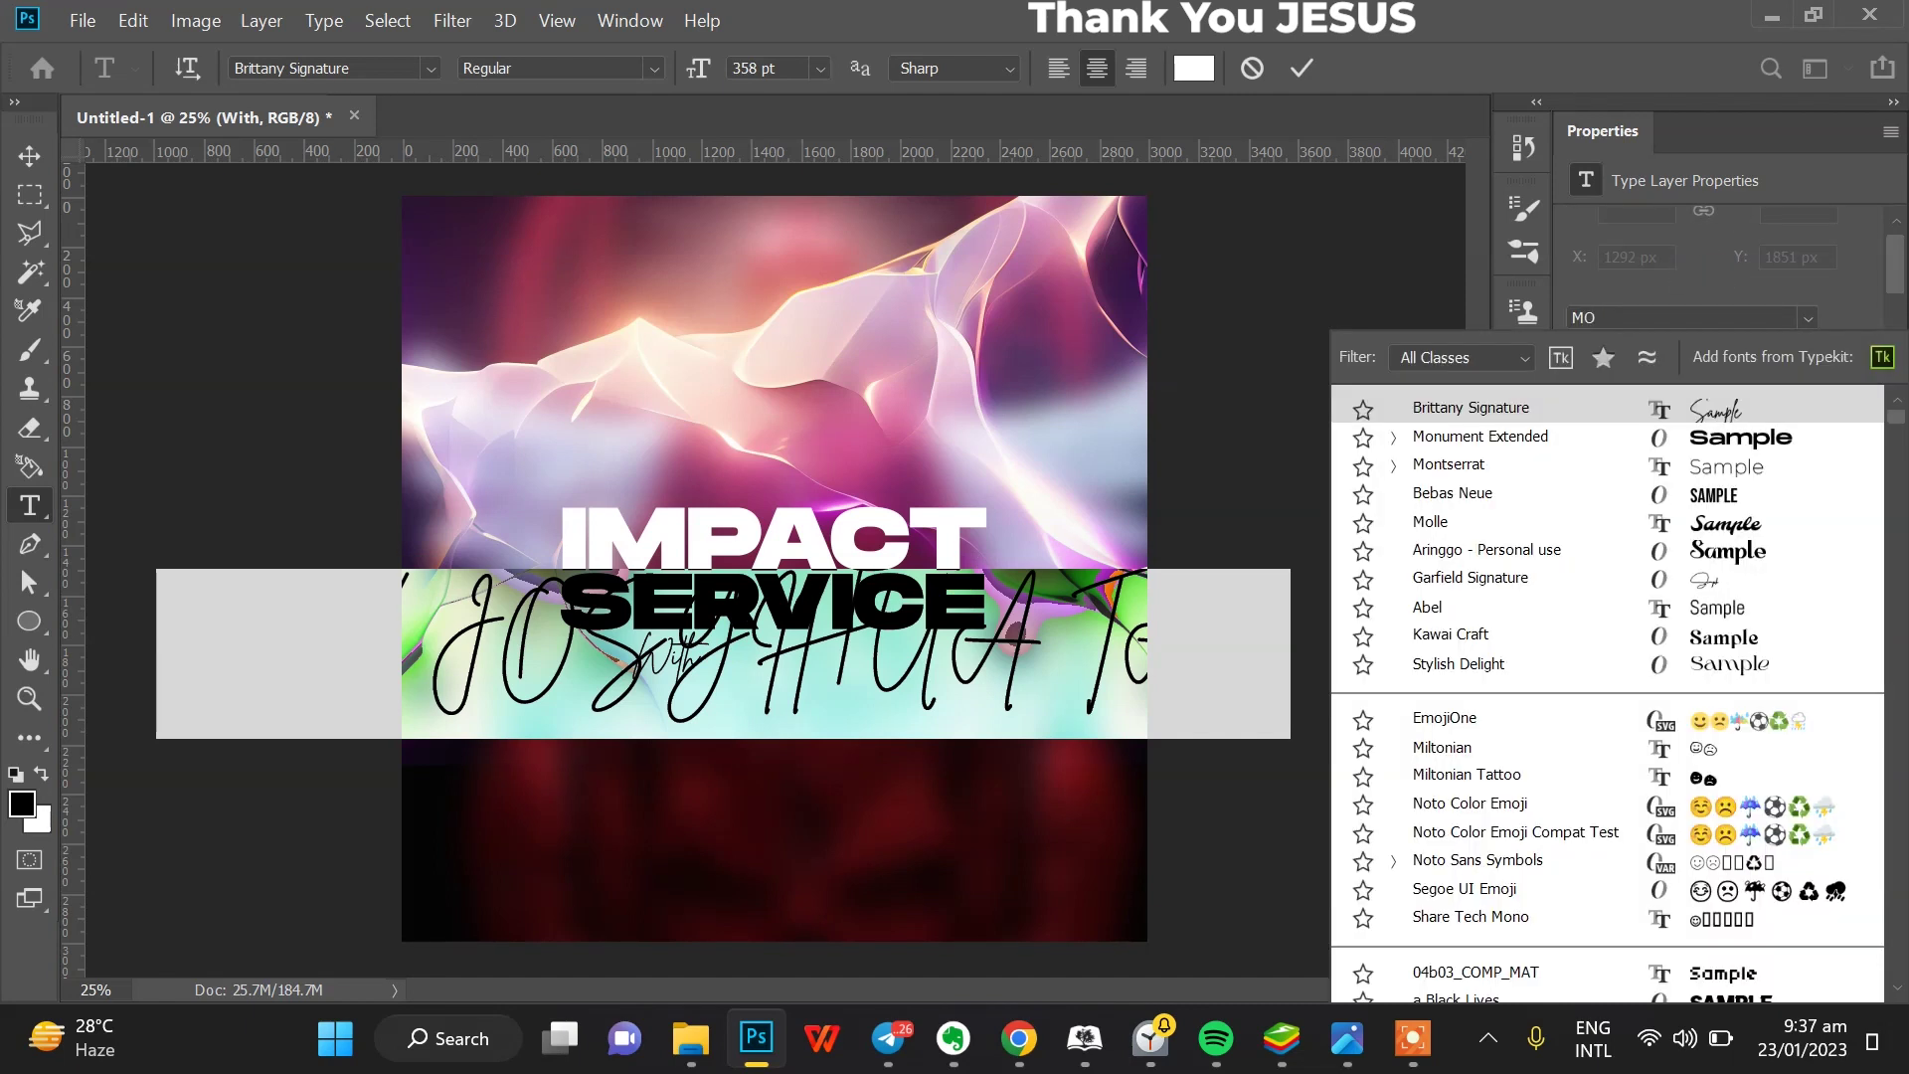
type("NTSE")
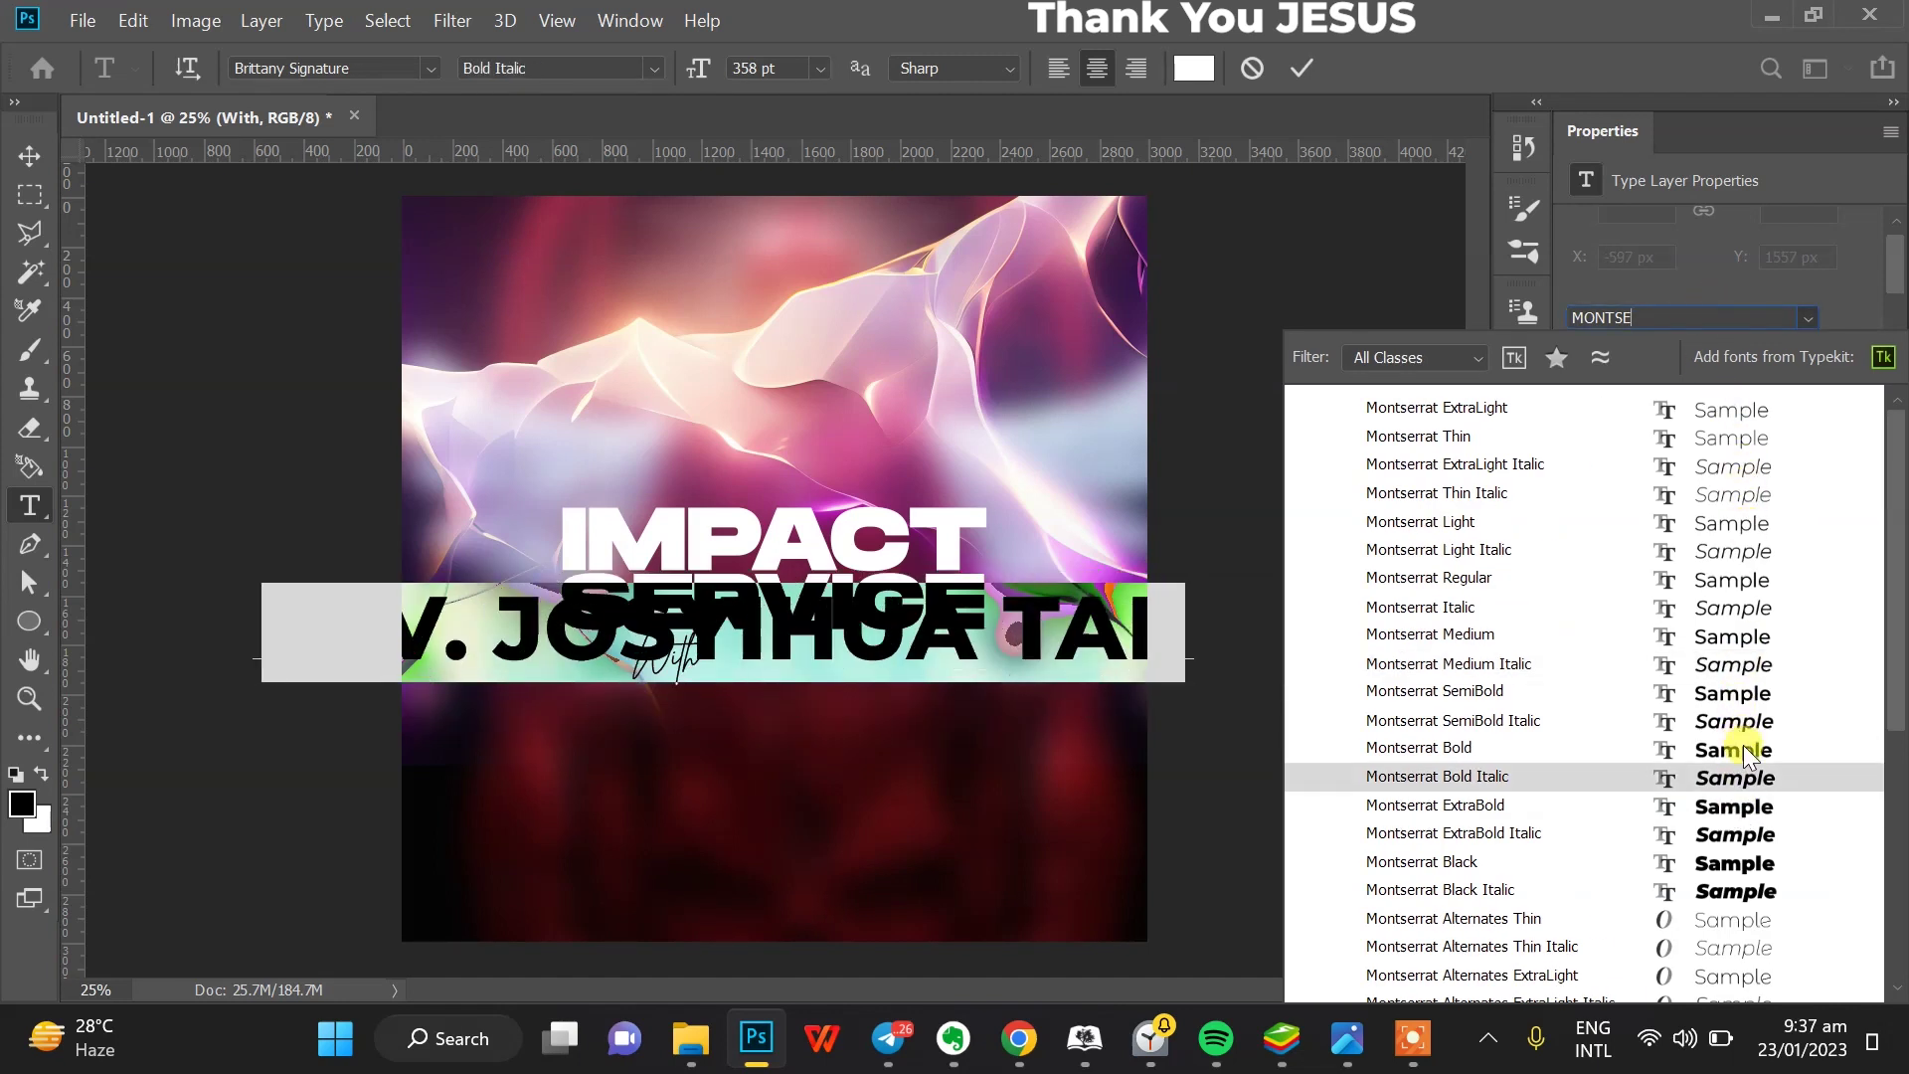
key("Escape")
left_click_drag(1602, 391, 1121, 452)
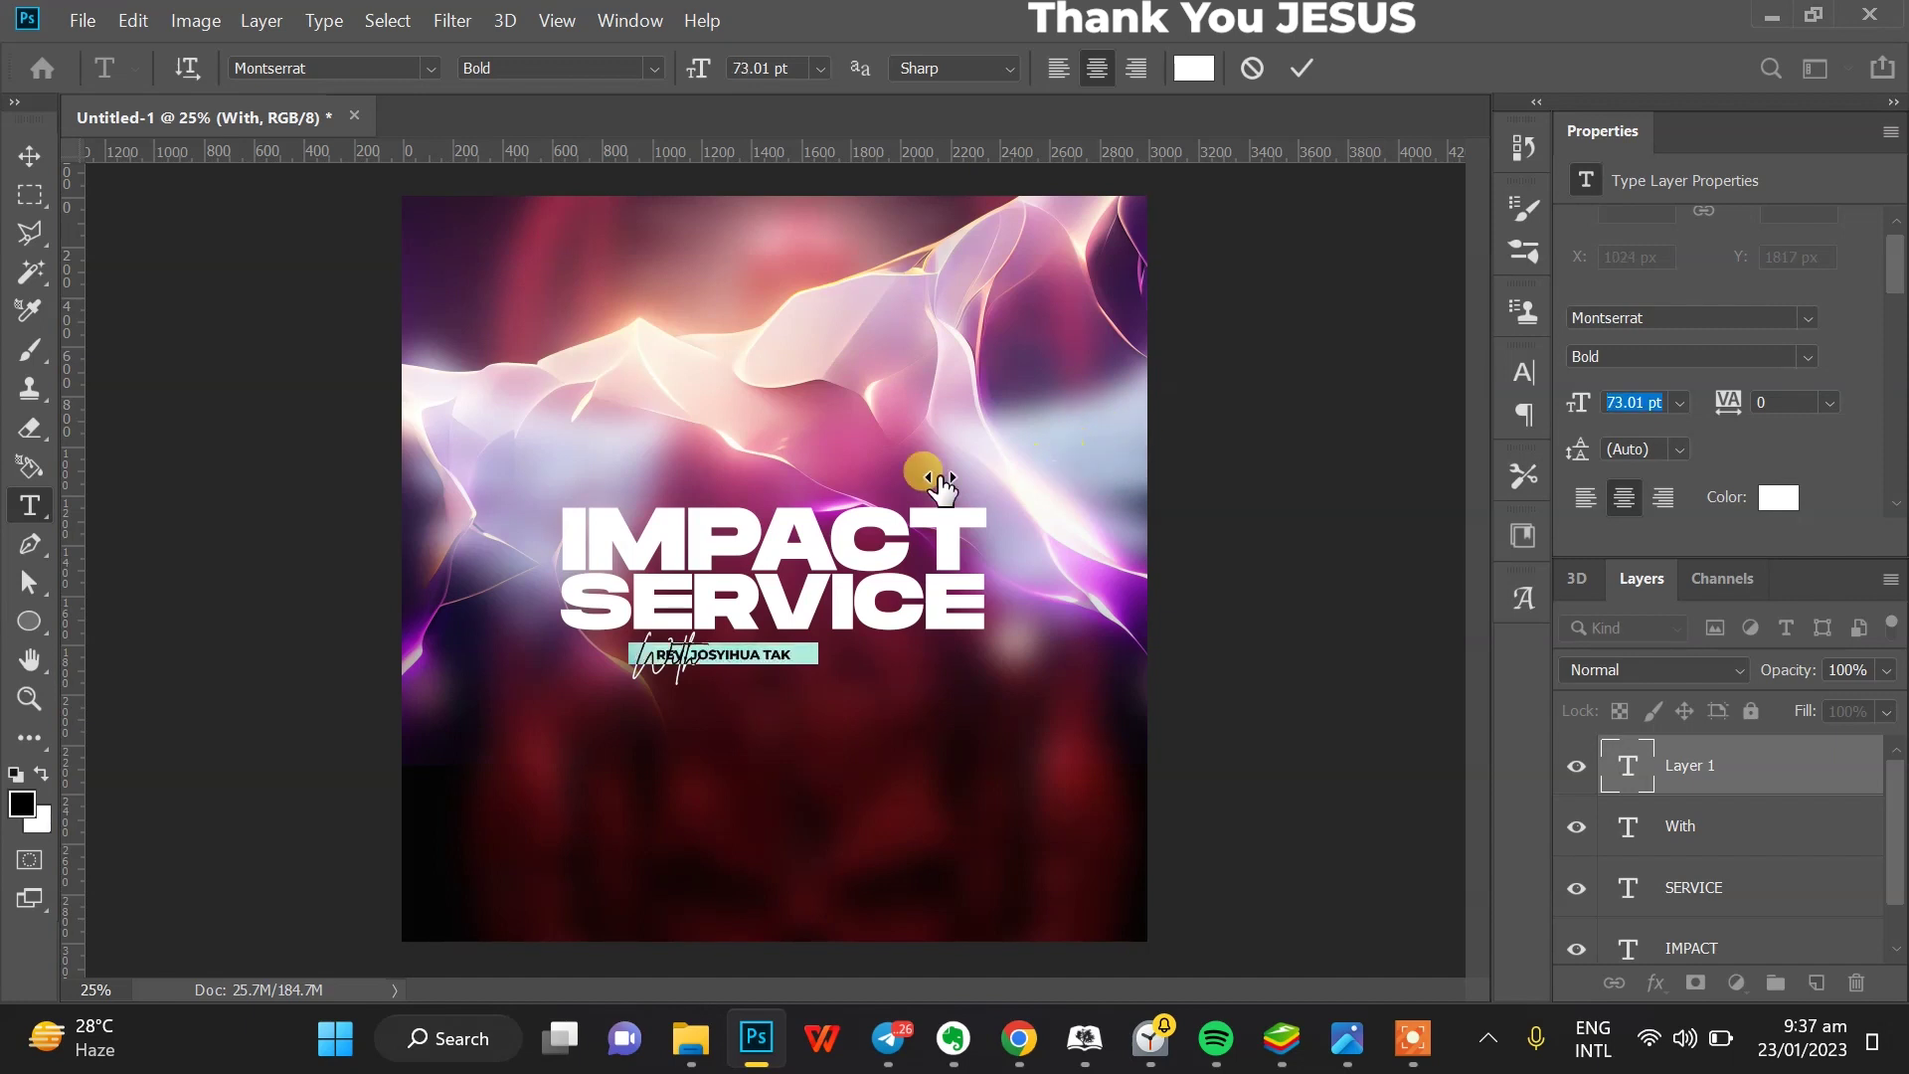
left_click(29, 152)
- Move the speaker's name beside With and correct its spelling
left_click_drag(778, 657, 861, 660)
left_click(33, 497)
left_click(814, 659)
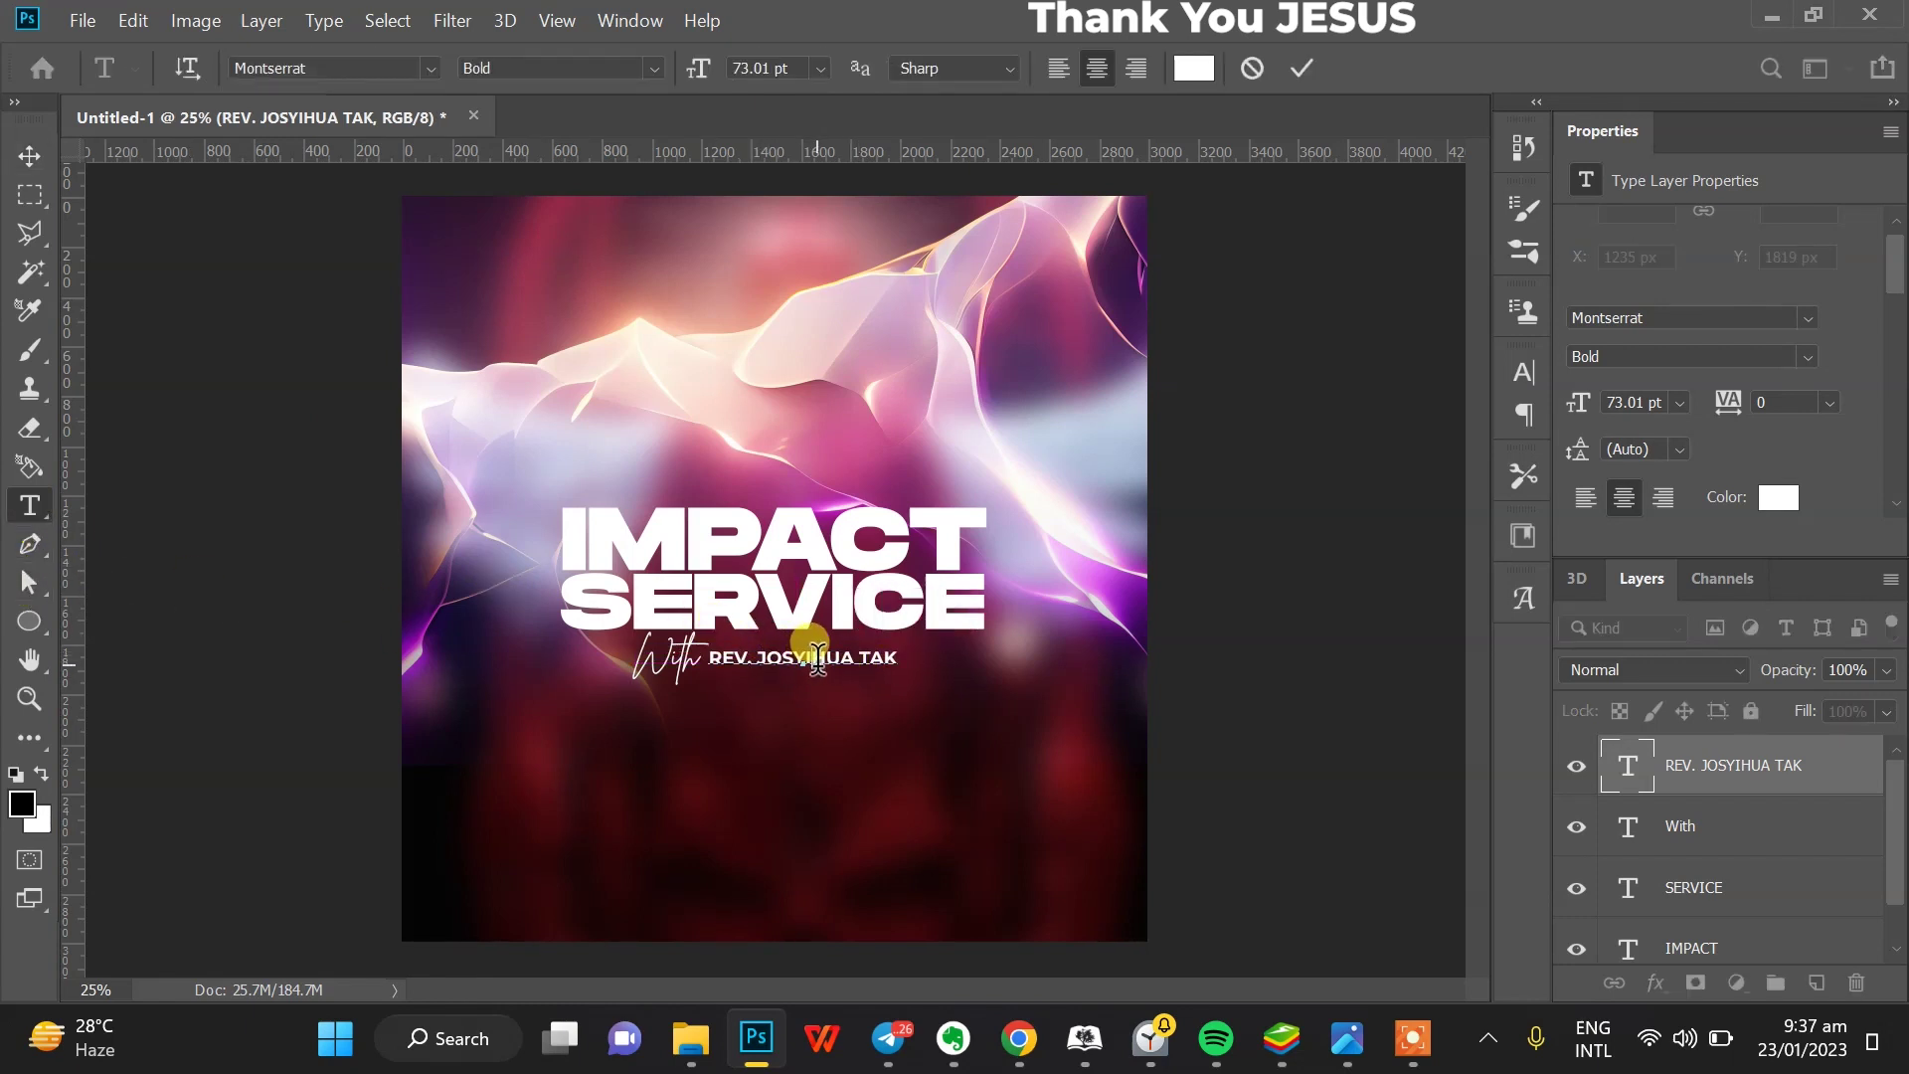
key("BackSpace")
key("BackSpace")
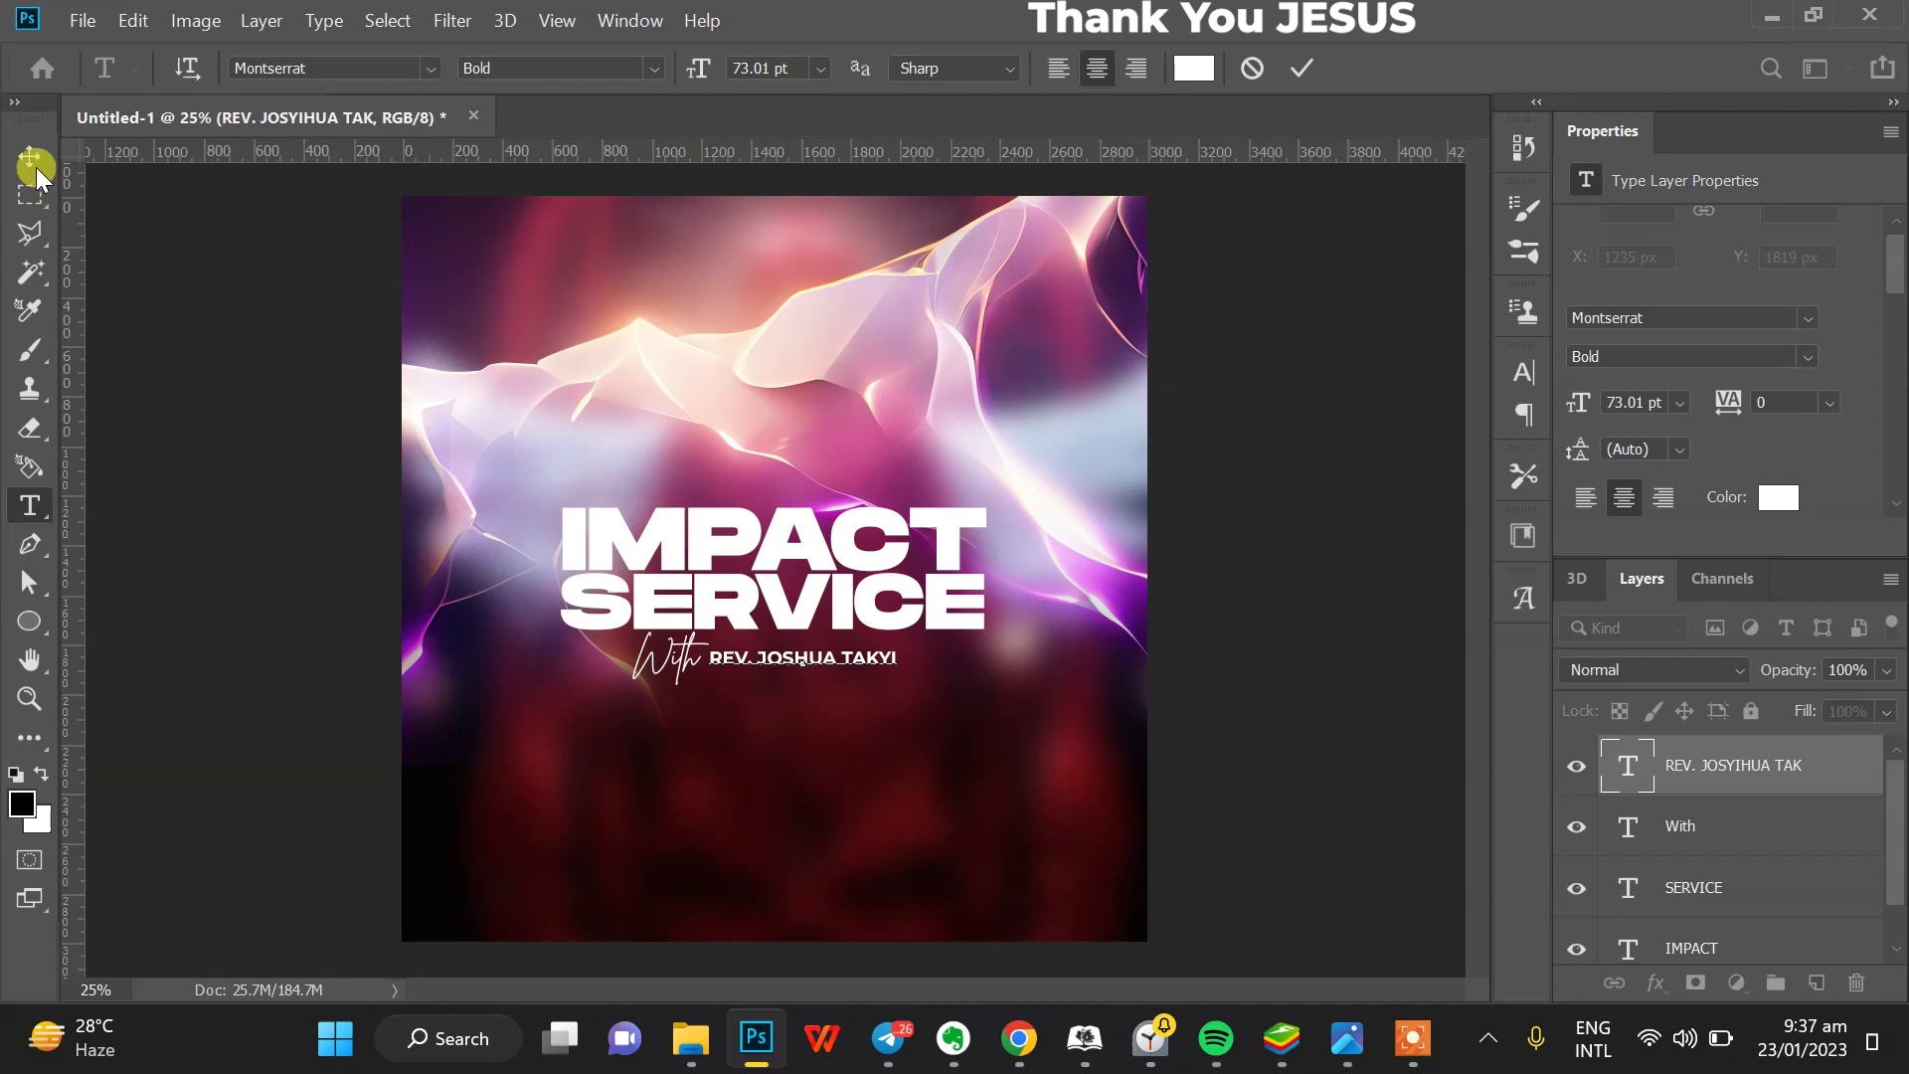
left_click(726, 761)
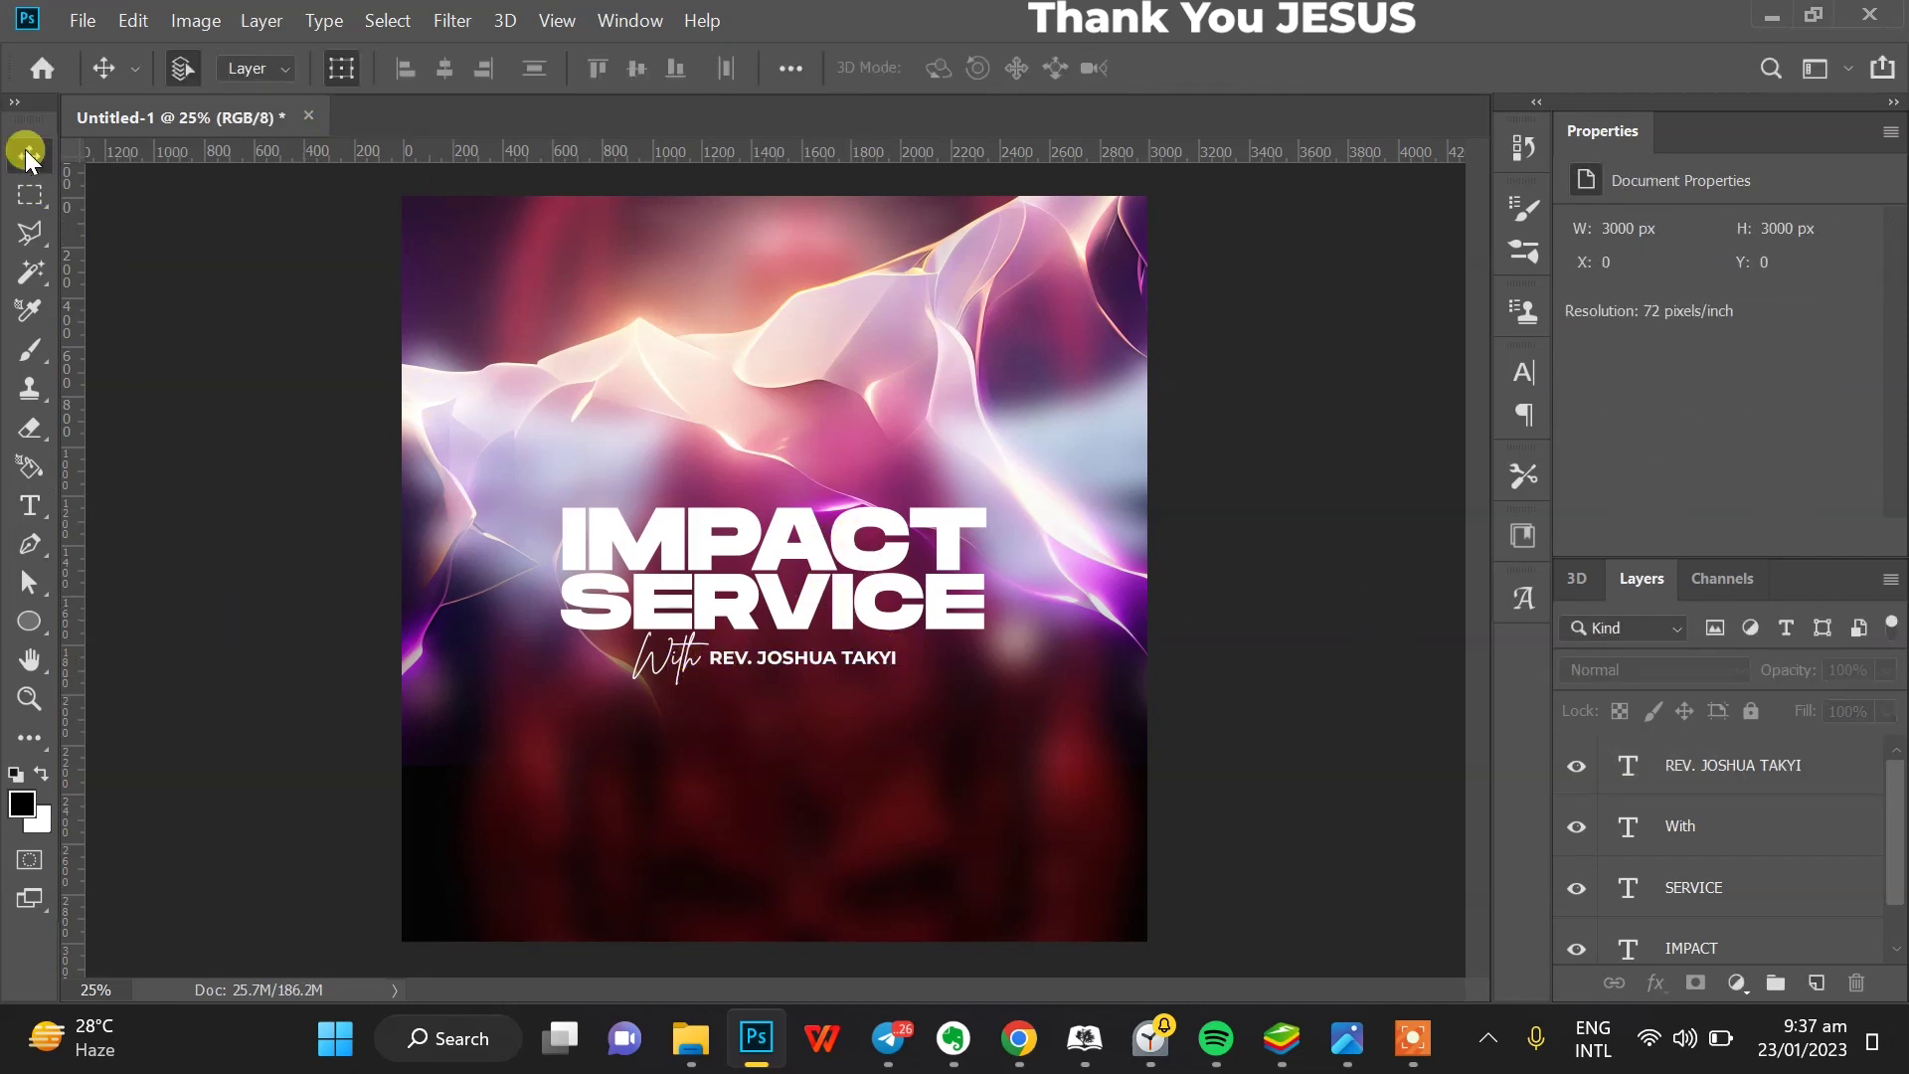
left_click(35, 70)
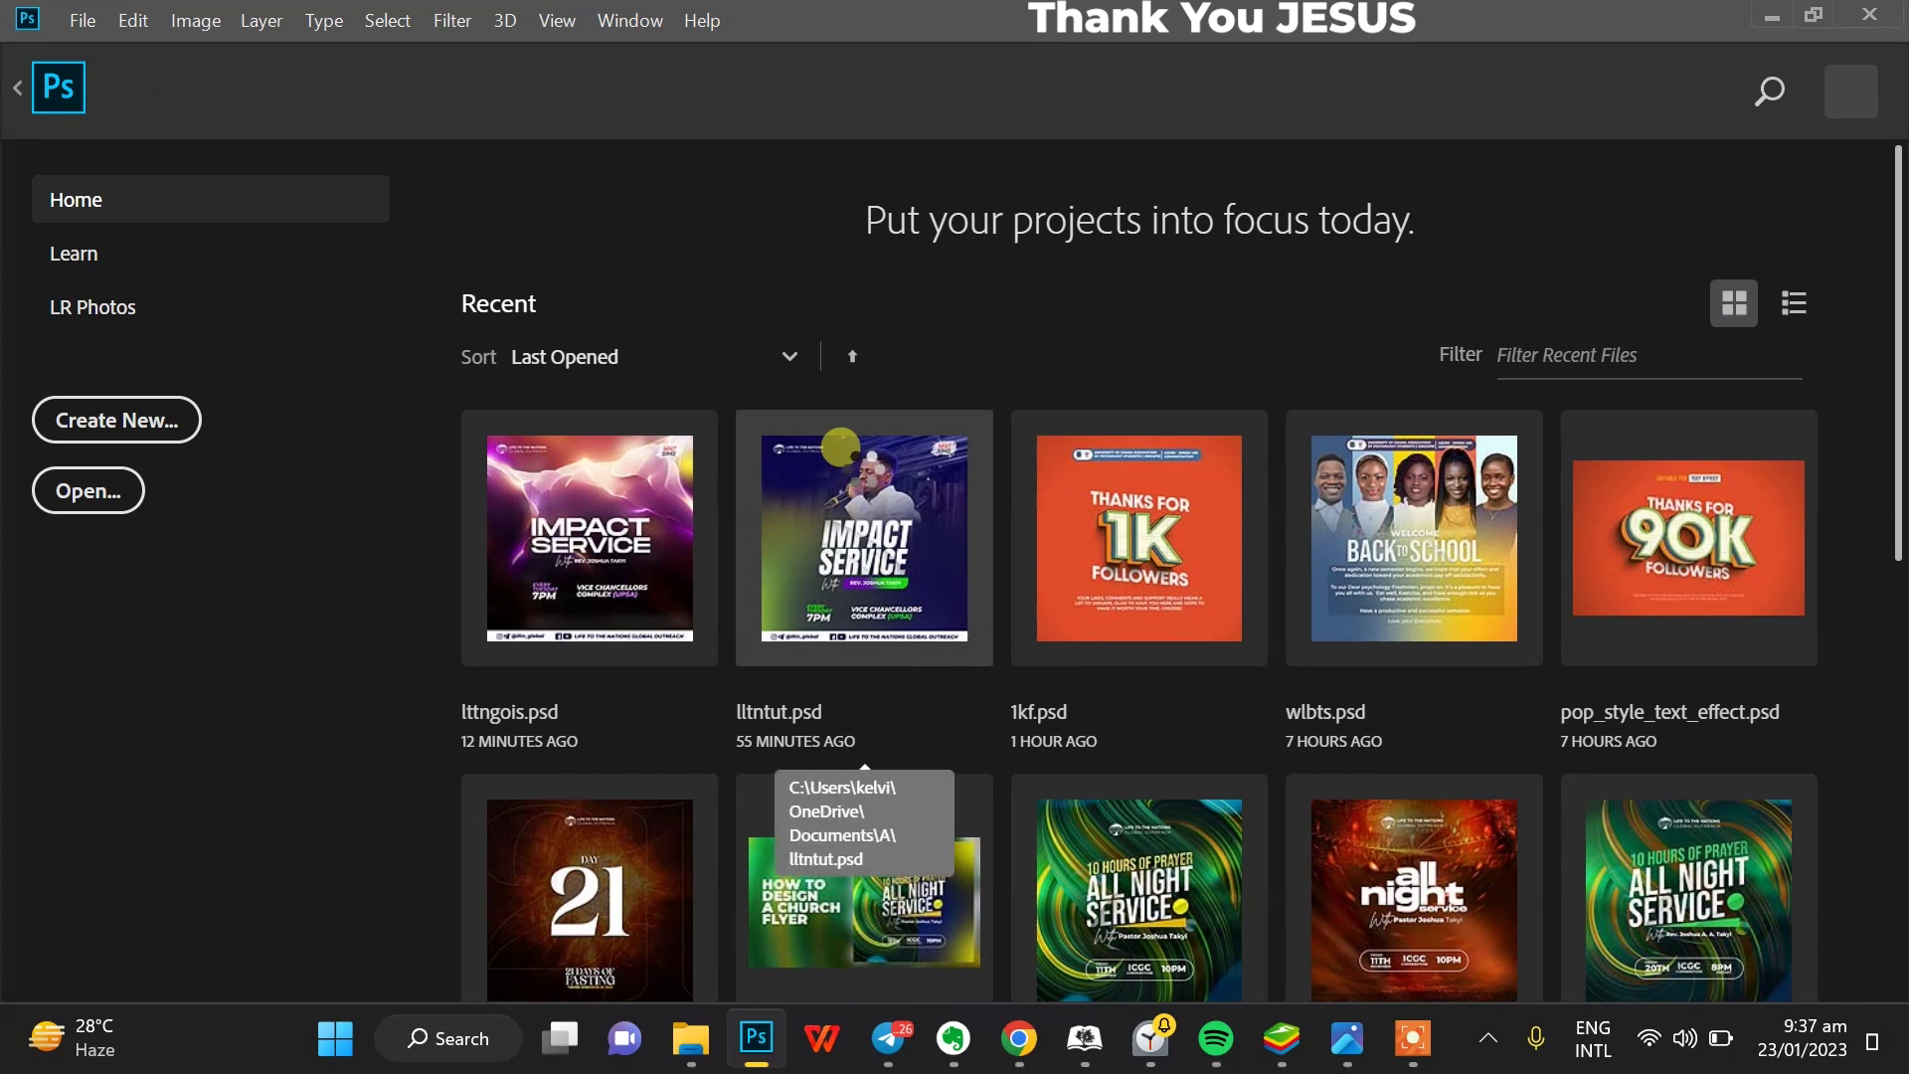
- Open lltntut.psd as a reference, then add an empty layer above the blurred photo inside Group 1
left_click(718, 503)
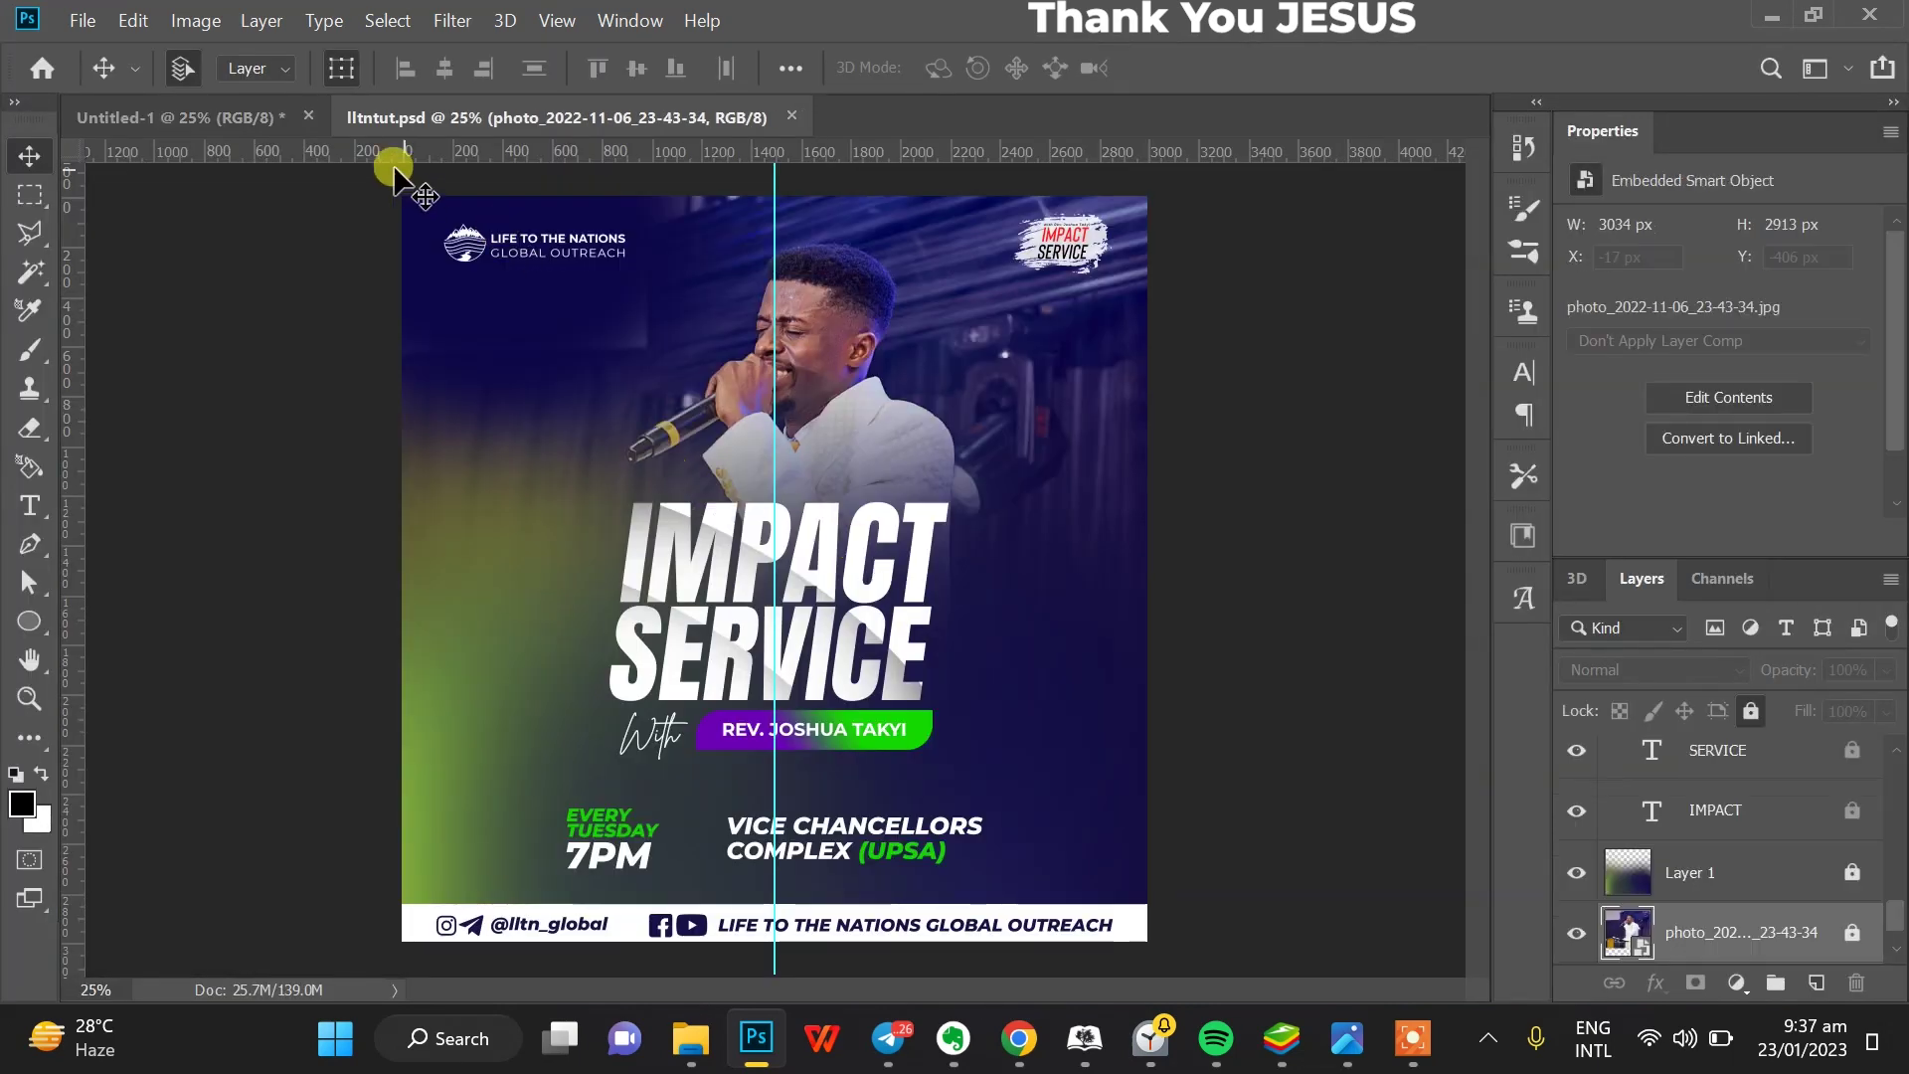
left_click(172, 118)
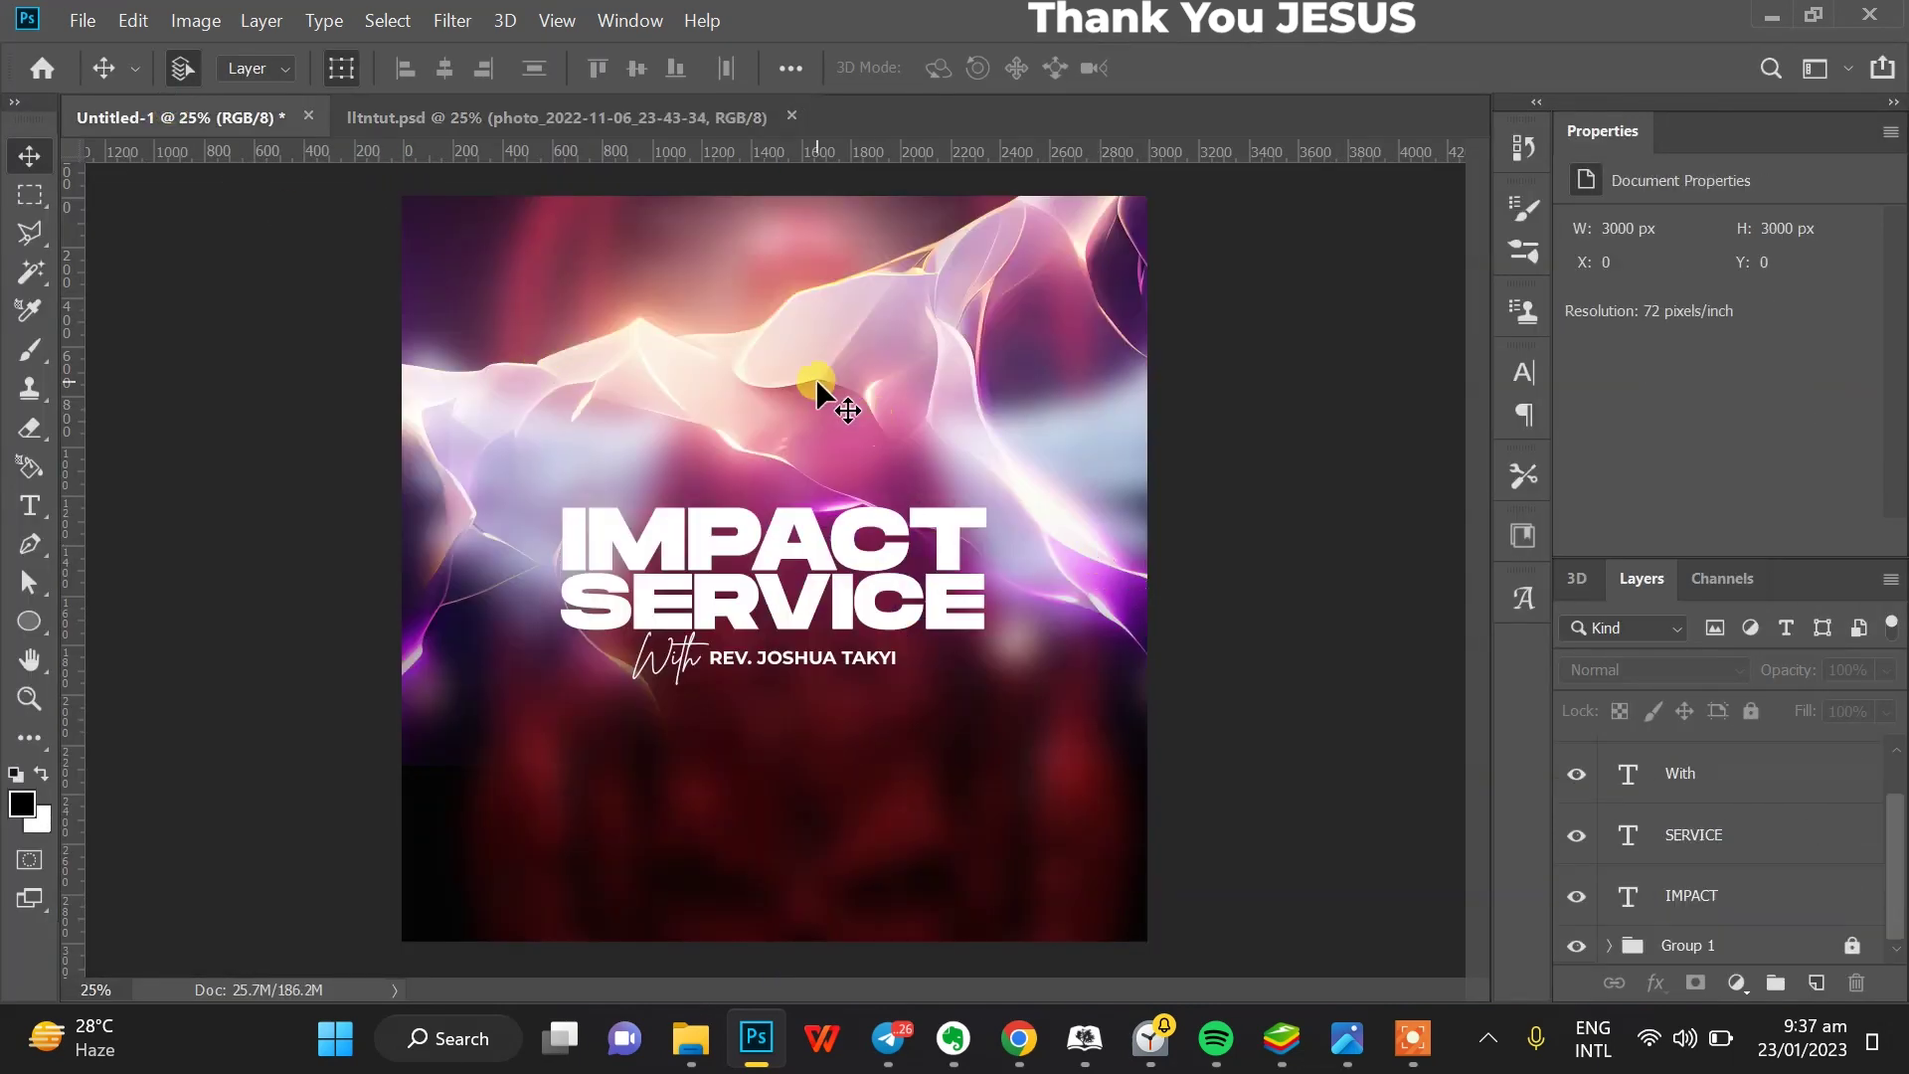
left_click(1766, 947)
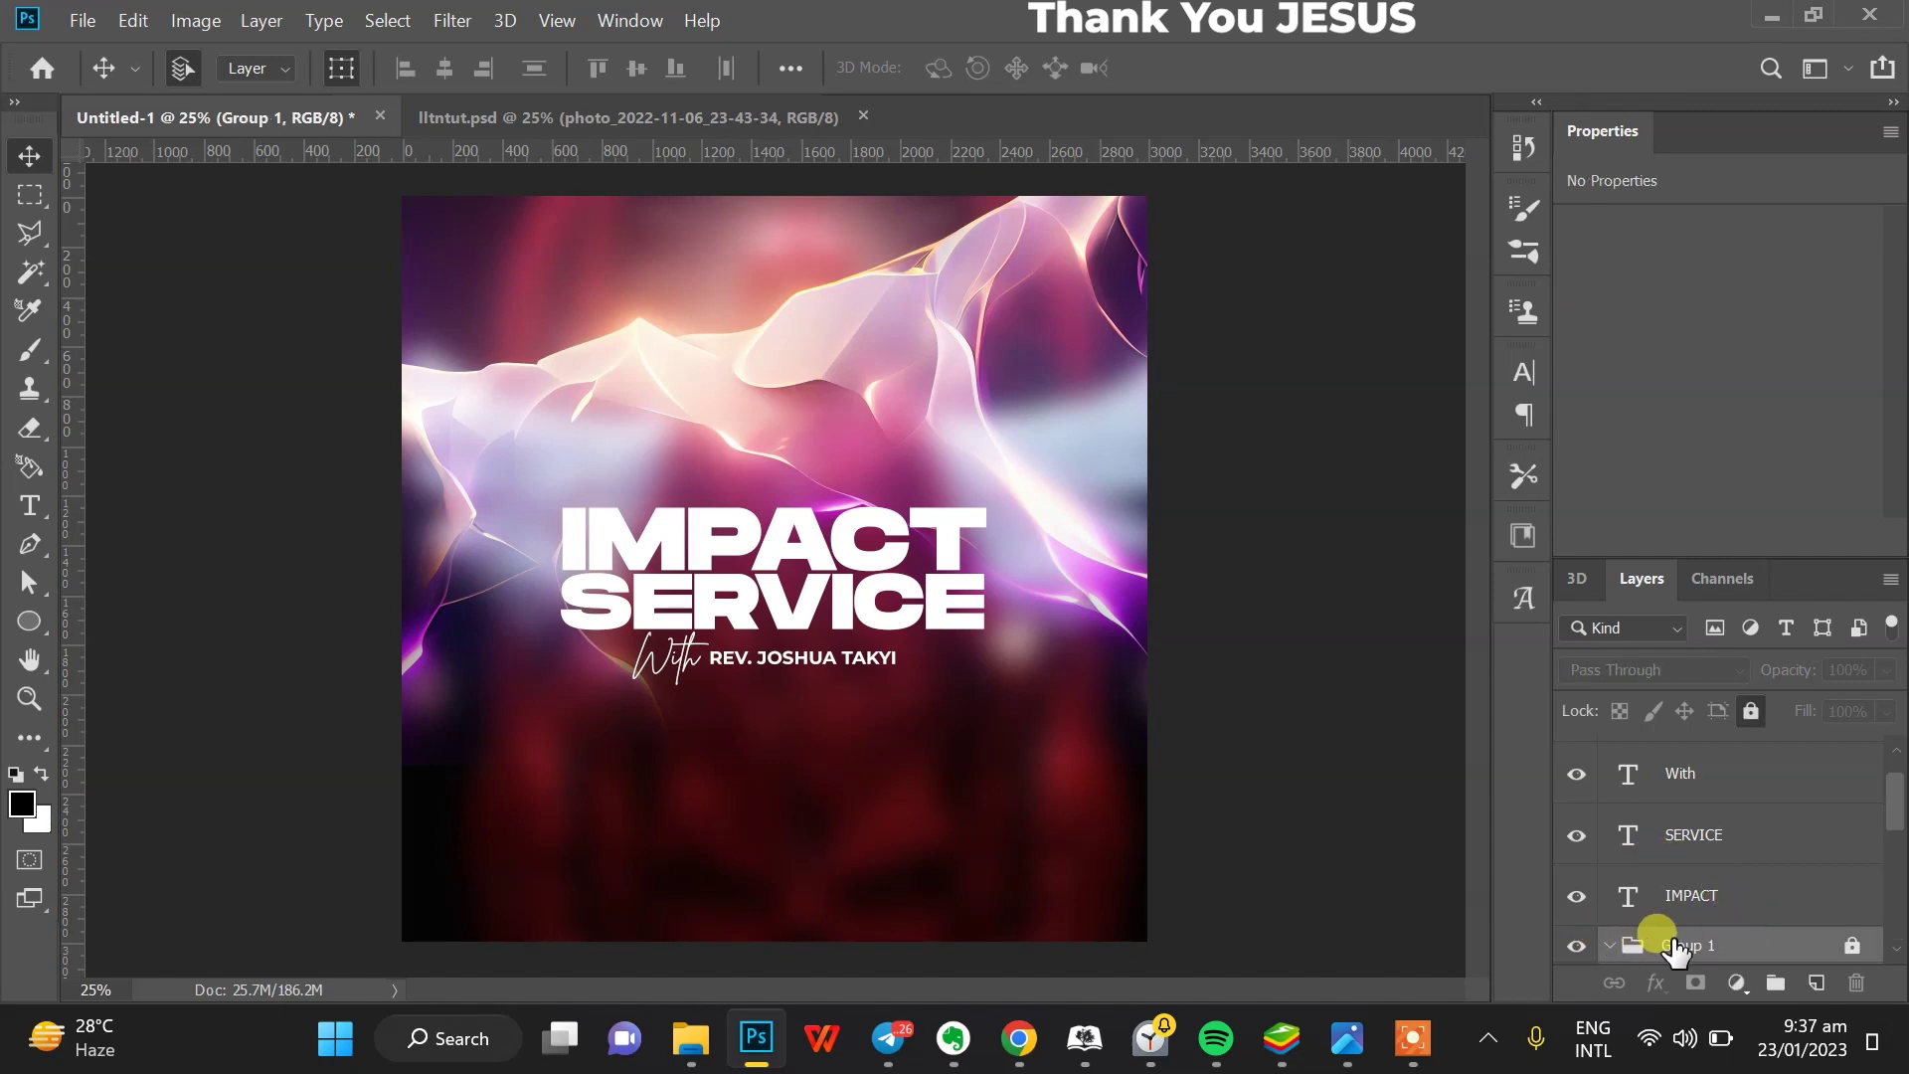
left_click(1611, 946)
scroll(1691, 875, "down", 2)
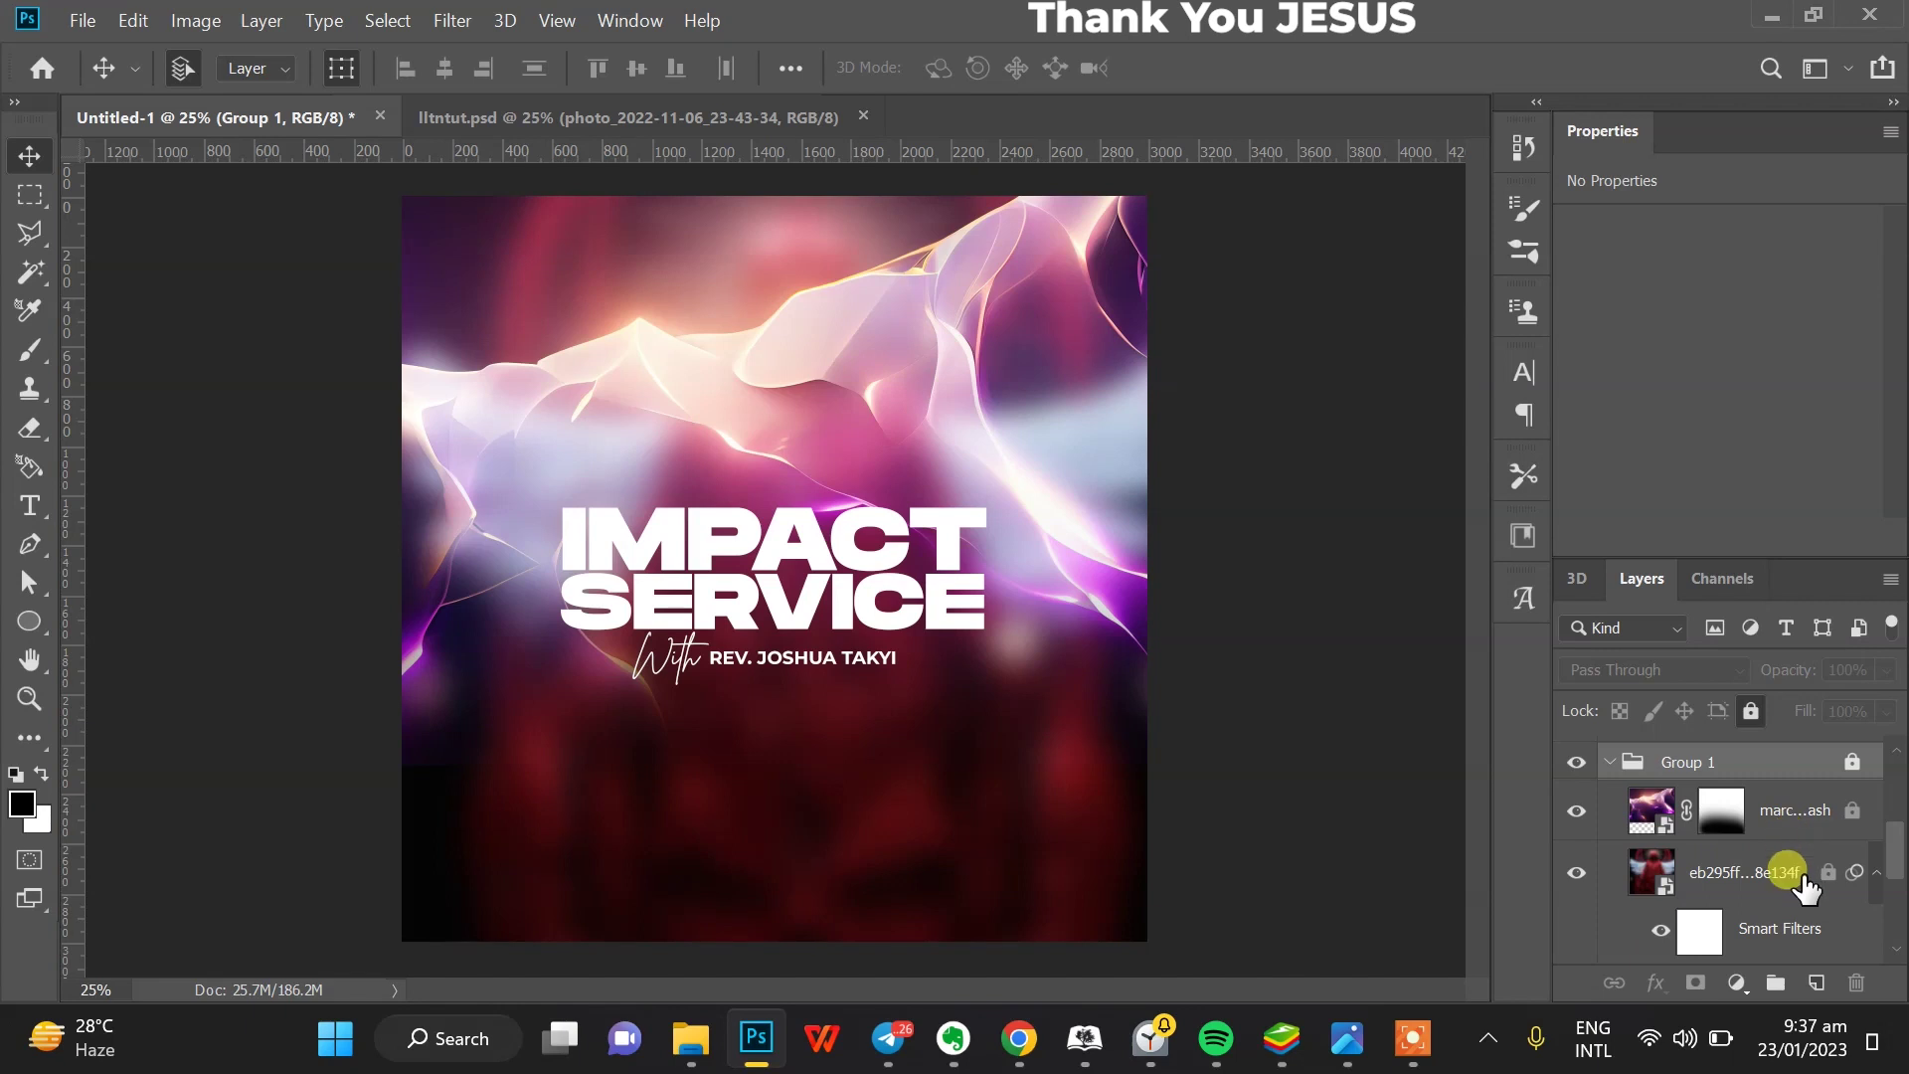
left_click(1790, 927)
left_click(1816, 983)
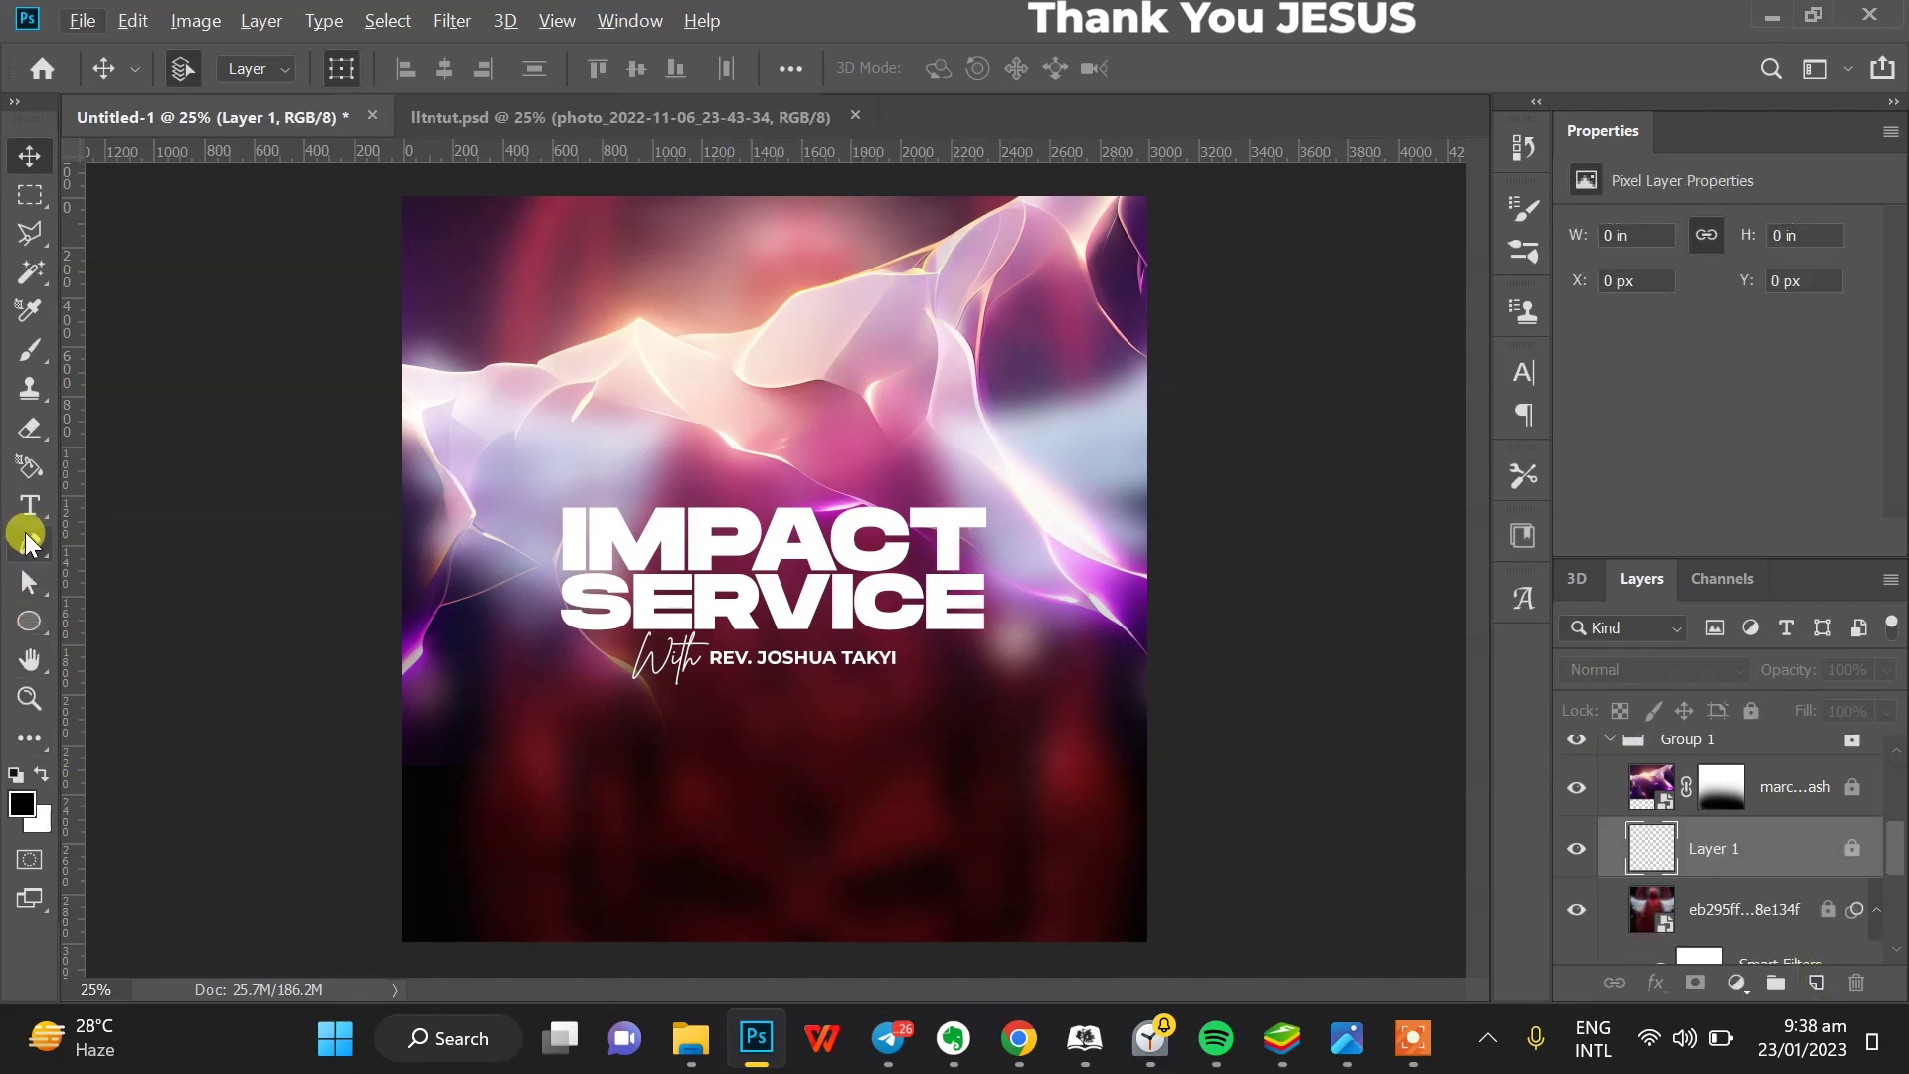
- Paint a large soft bright-yellow brush dab across the top of the flyer on Layer 1
left_click(30, 350)
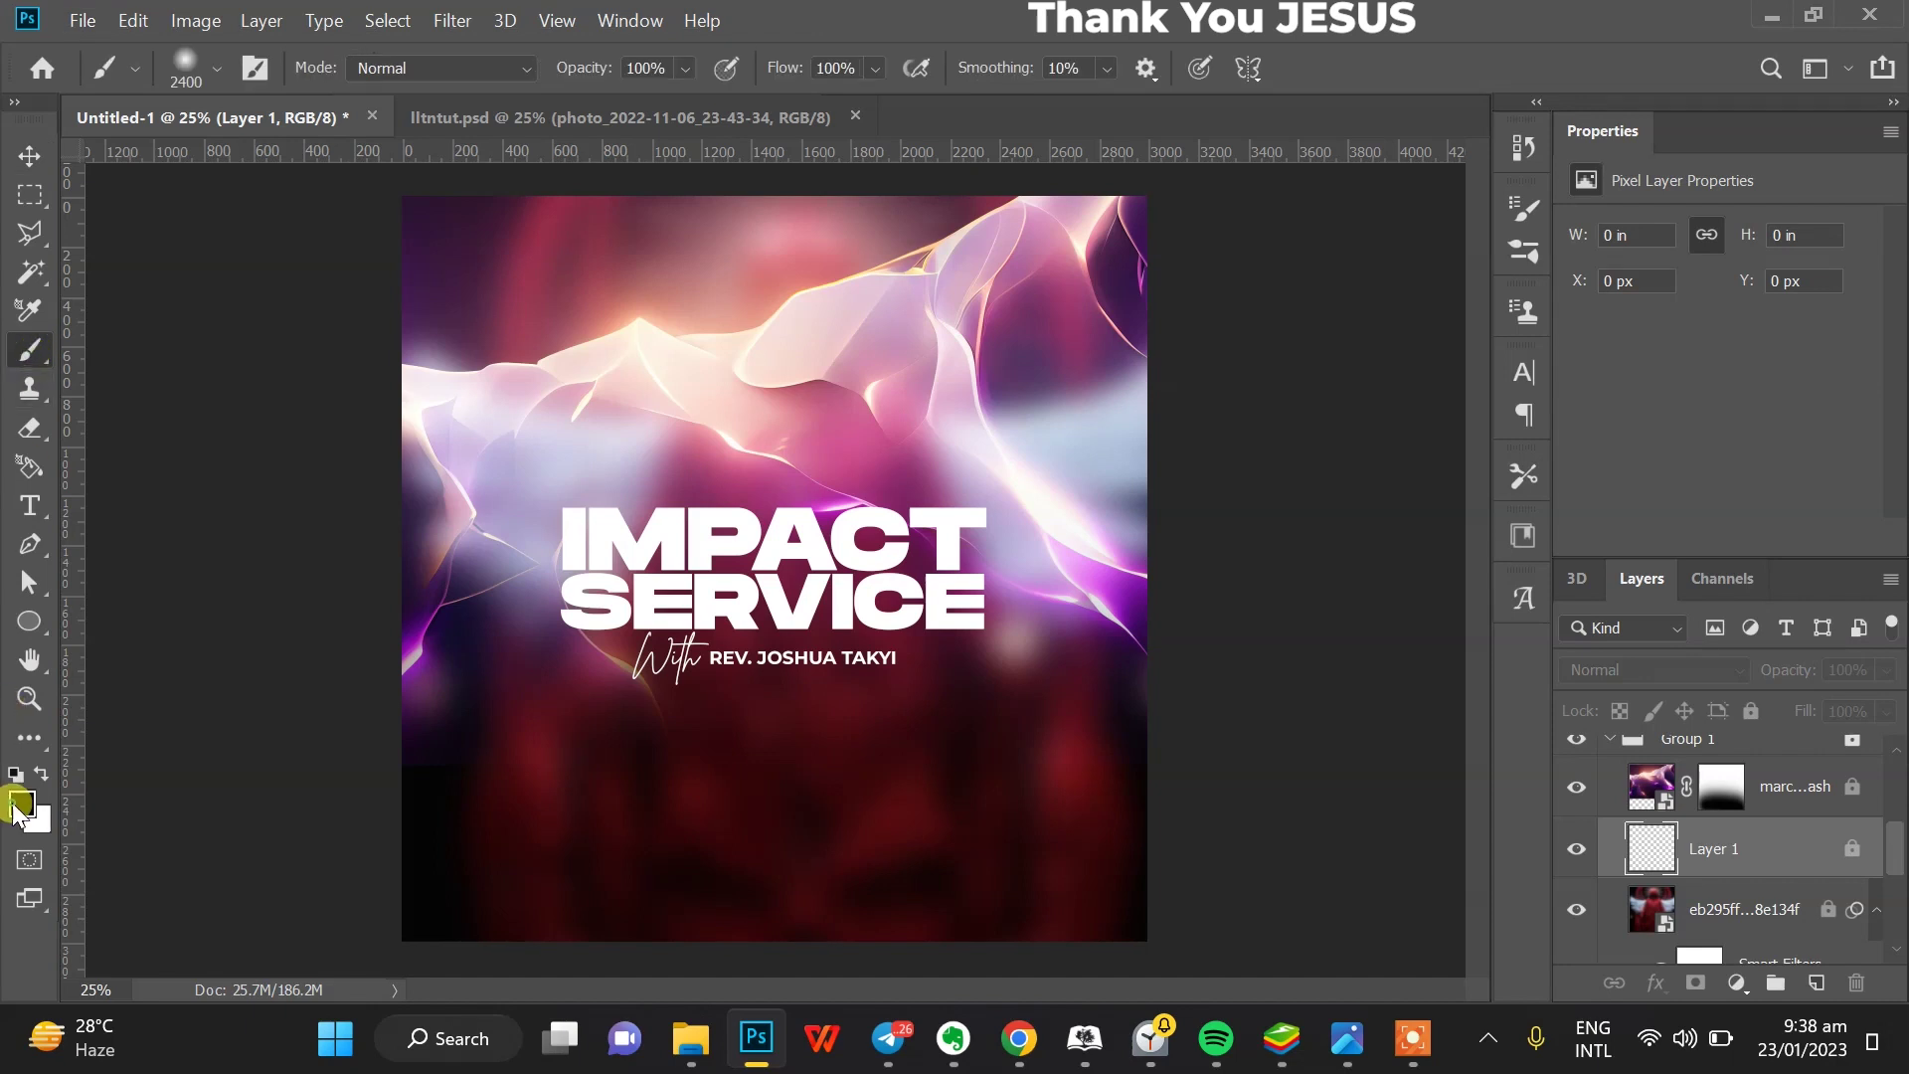
left_click(19, 803)
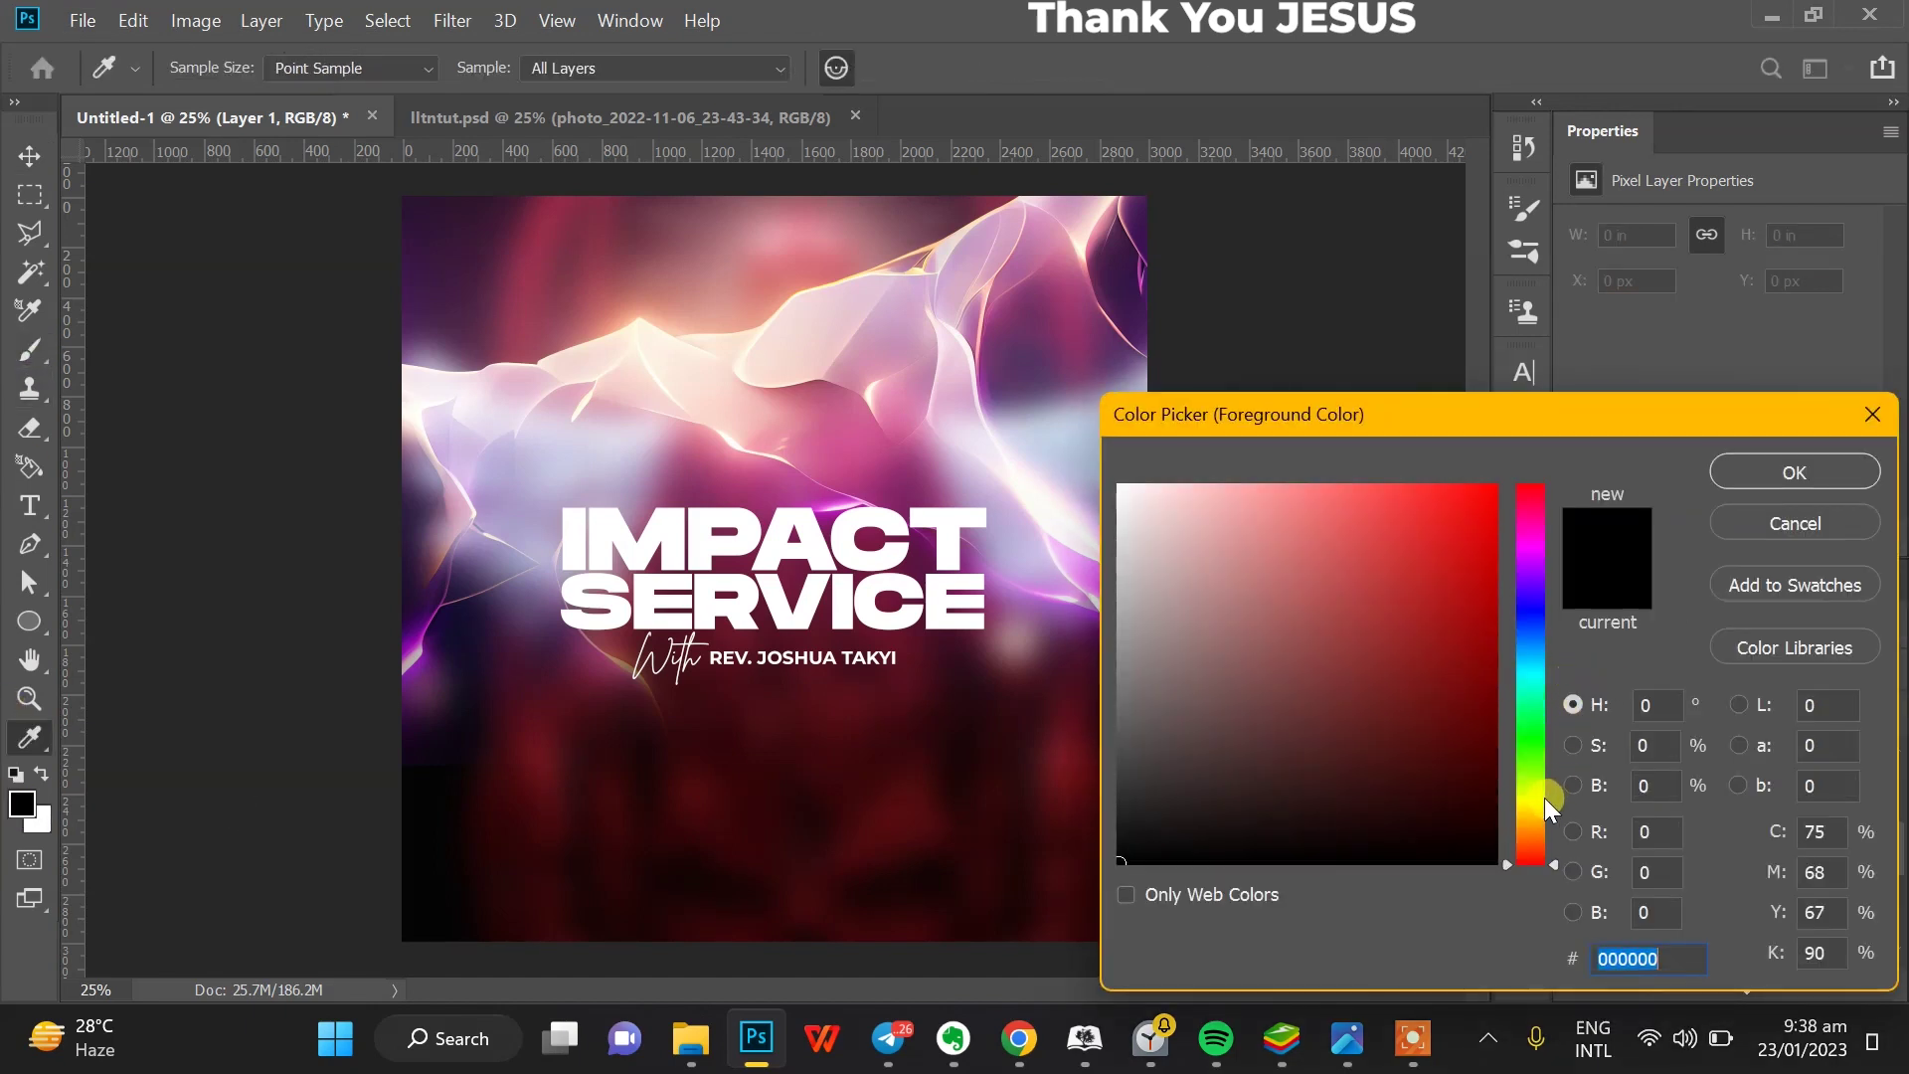
left_click(1540, 798)
left_click(1342, 561)
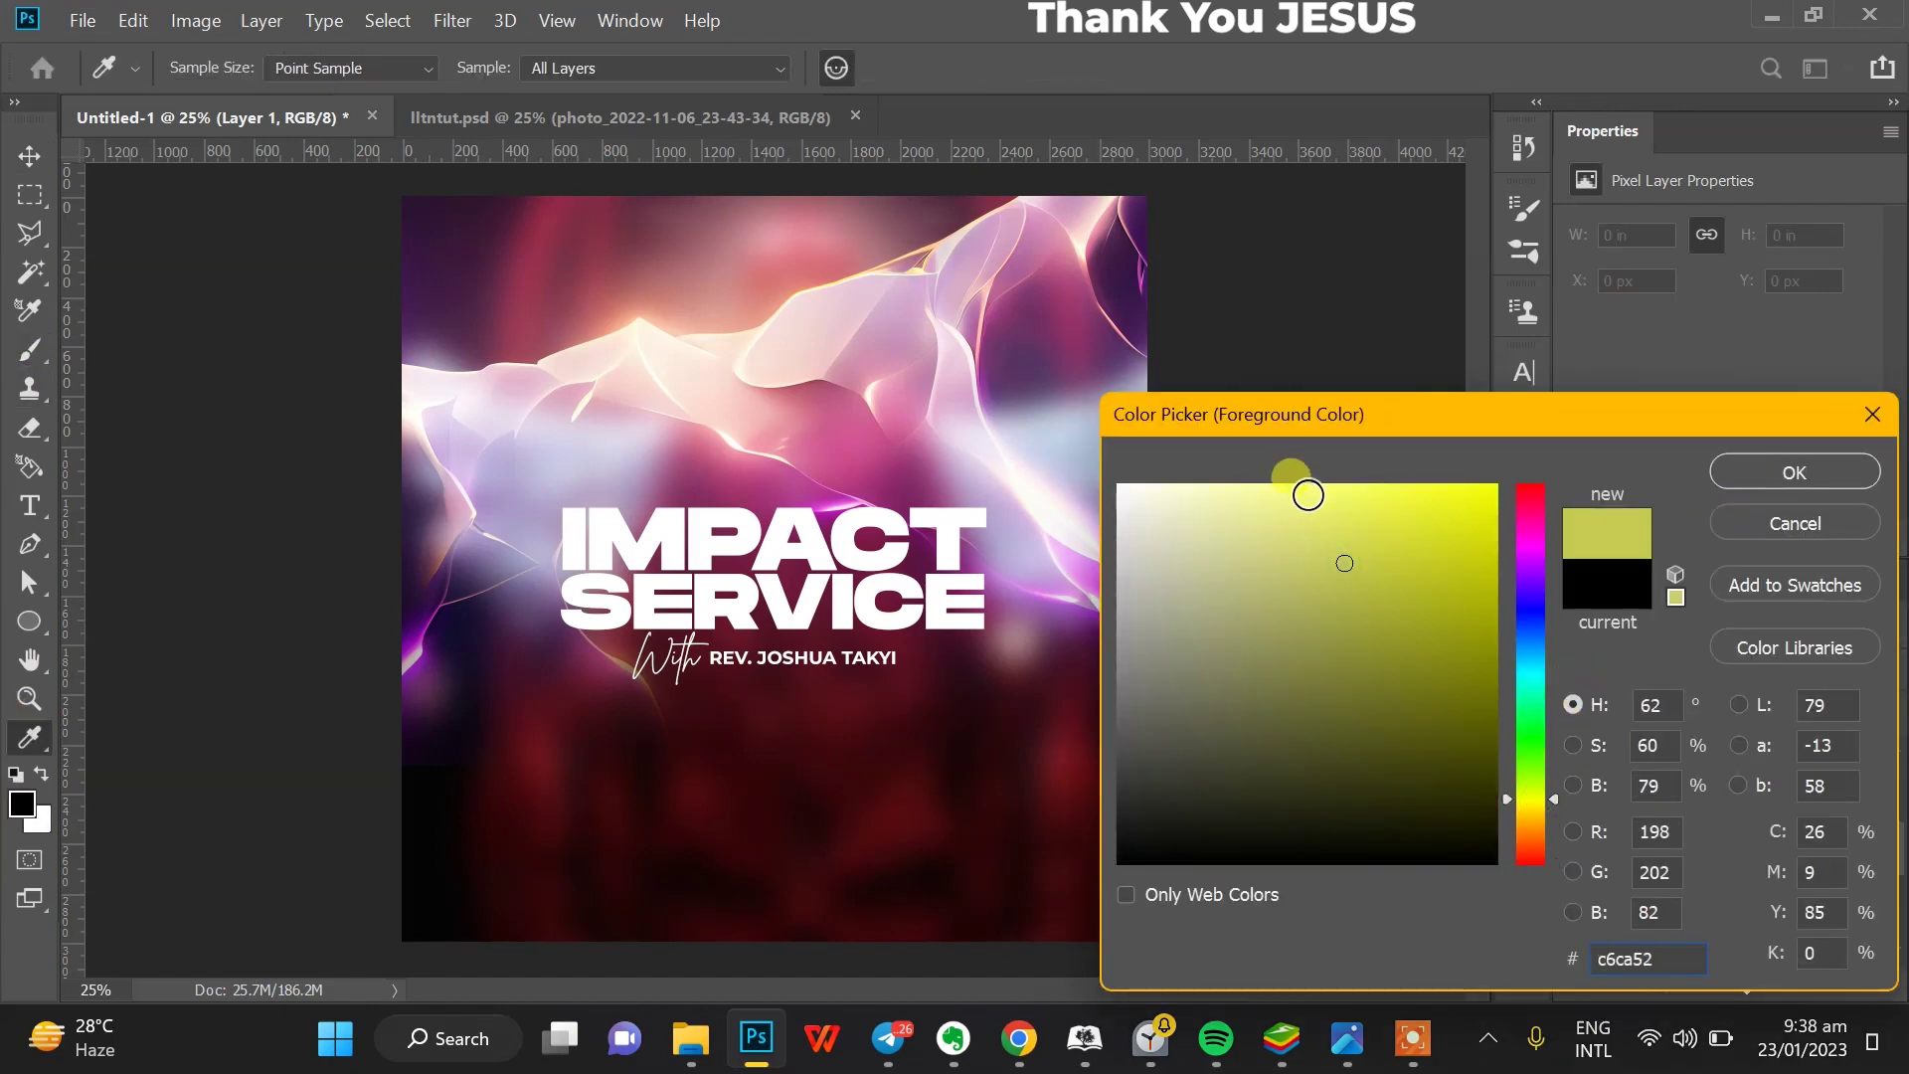
left_click_drag(1309, 494, 1498, 429)
left_click(1780, 459)
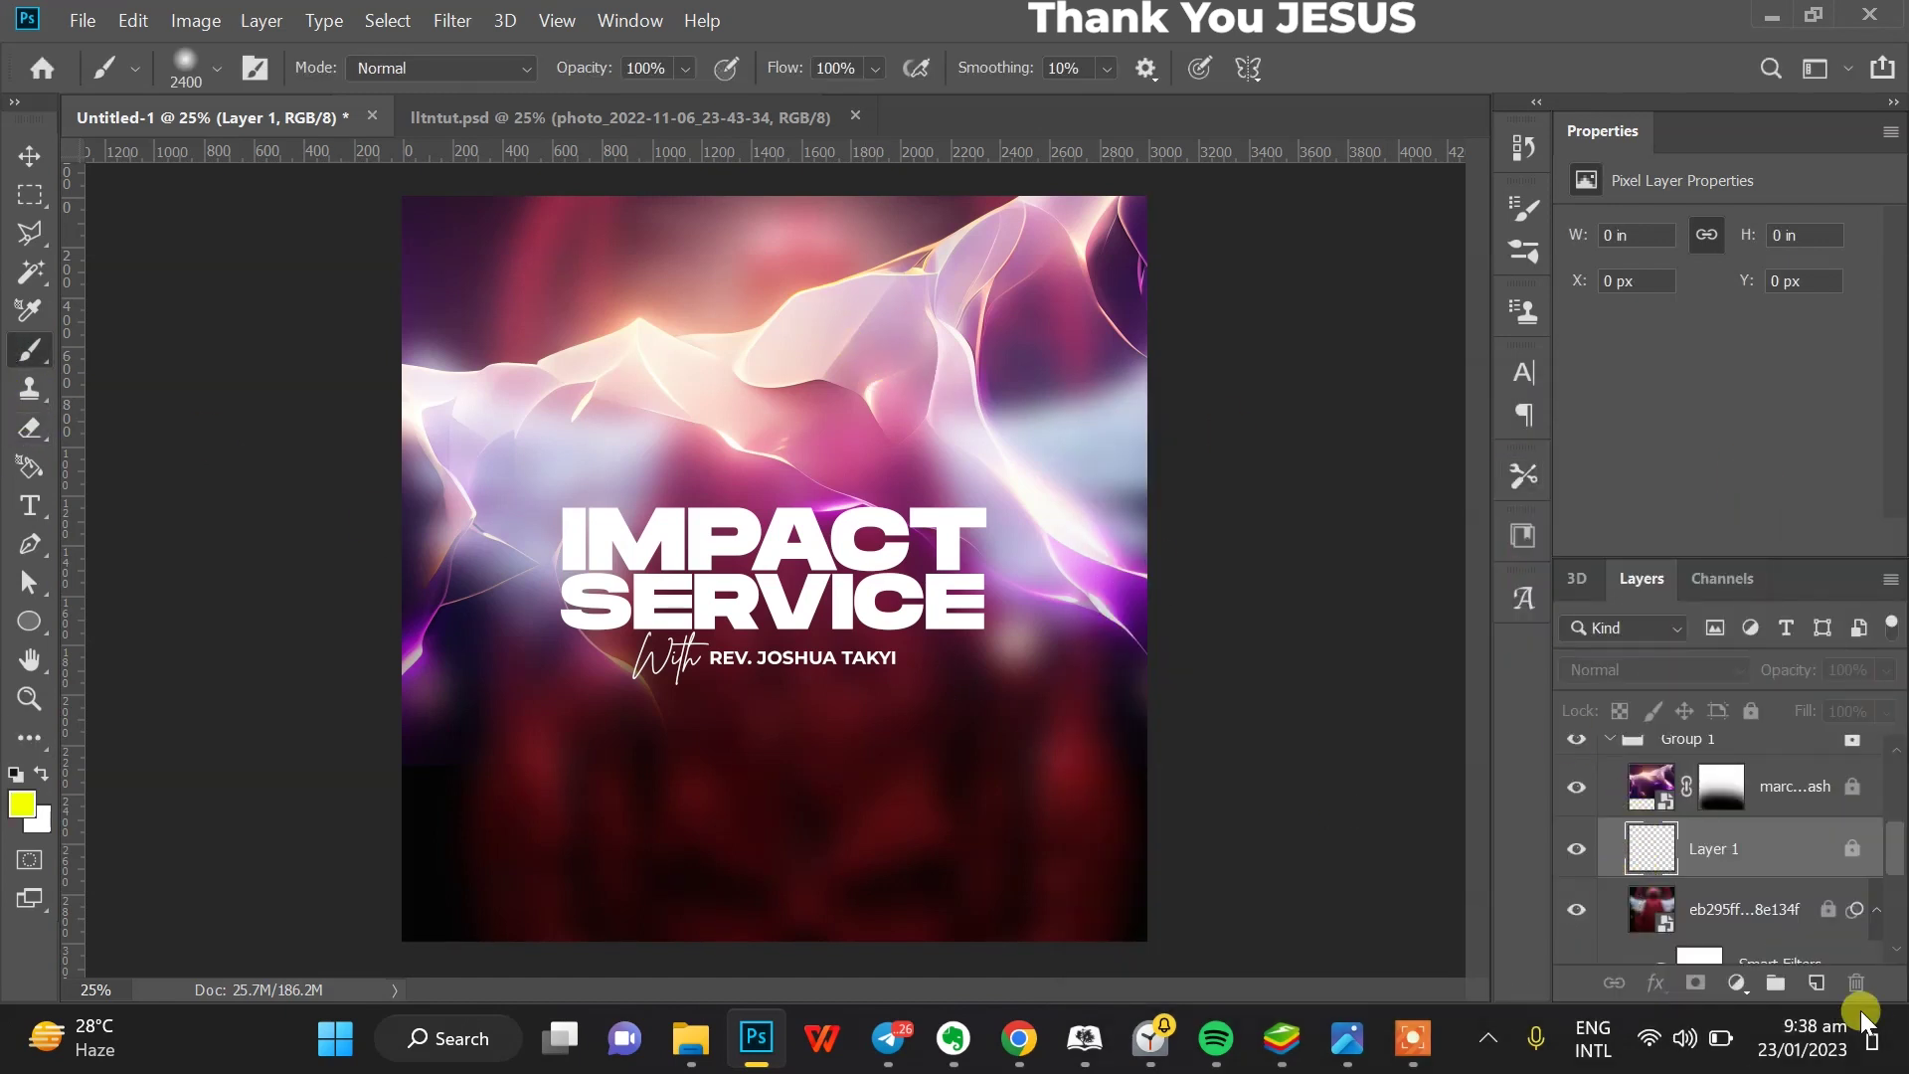
scroll(1830, 820, "up", 3)
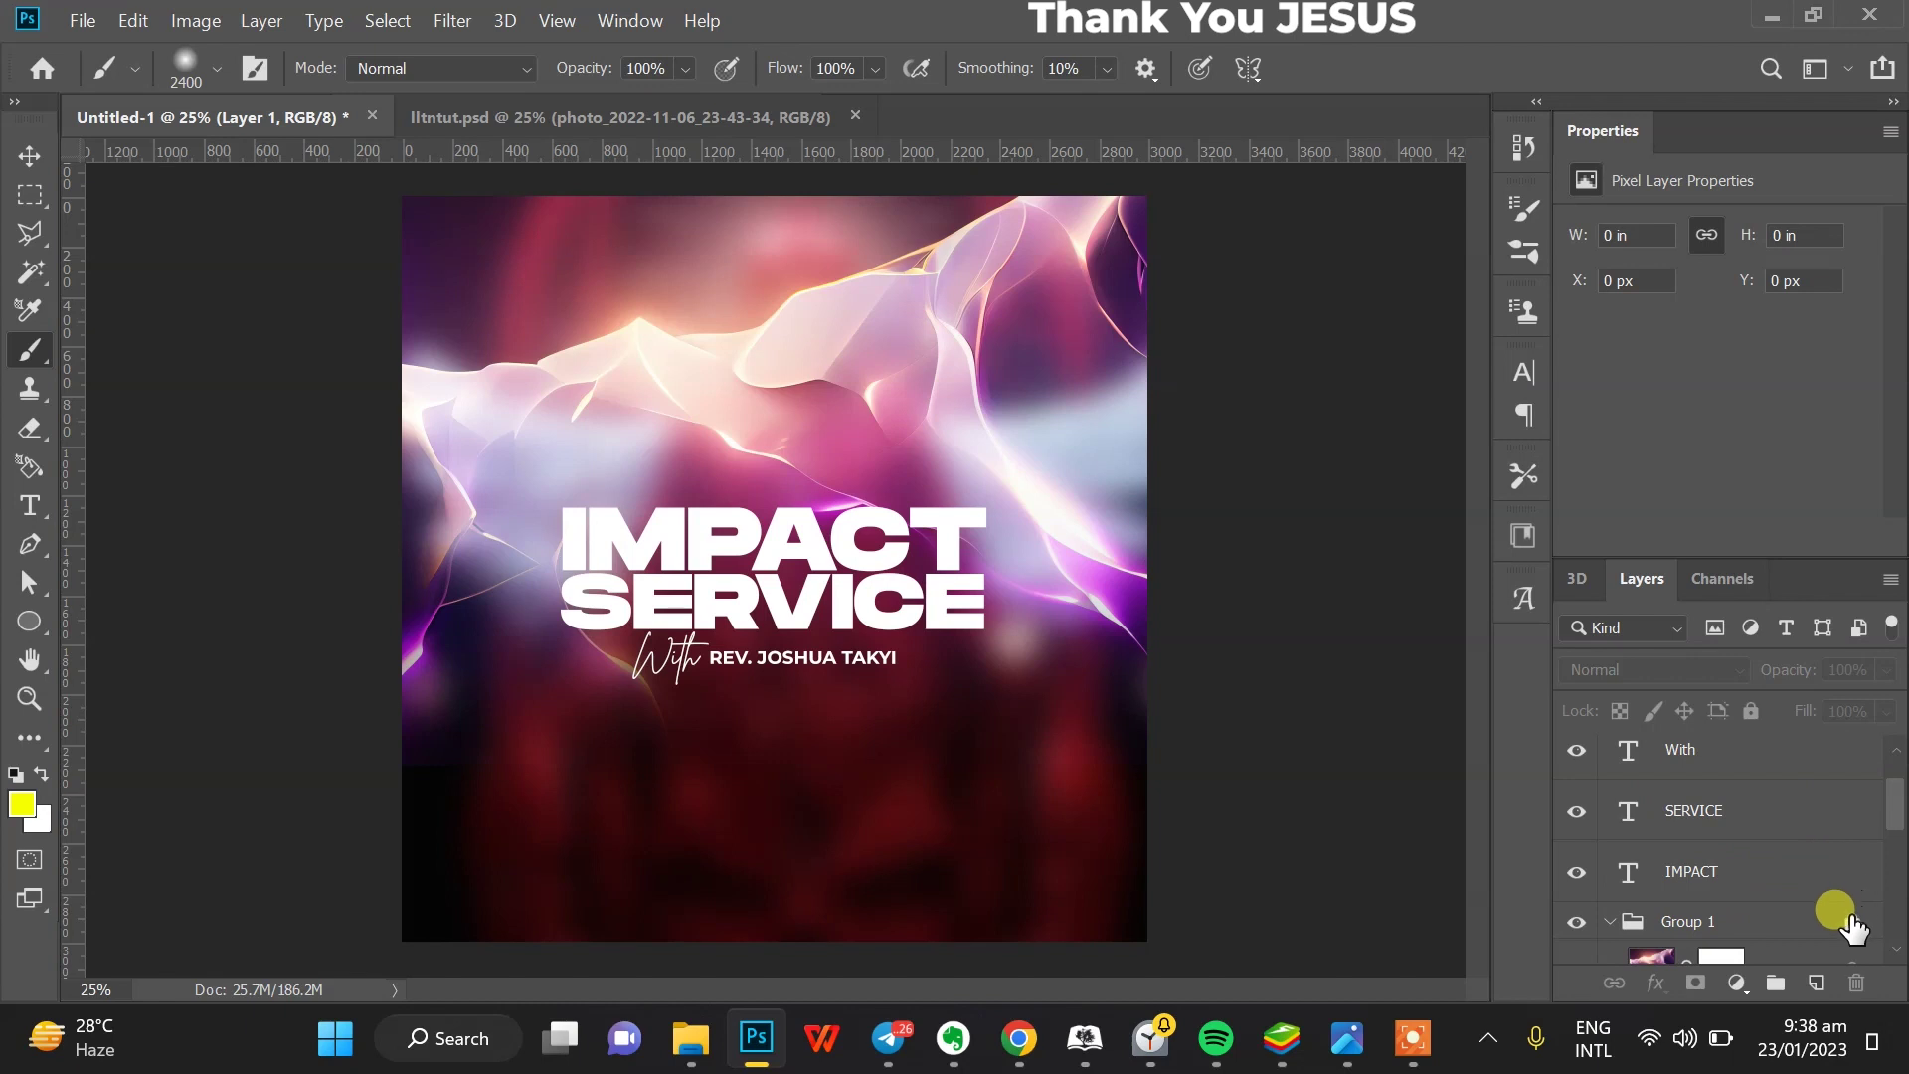
scroll(1841, 907, "down", 2)
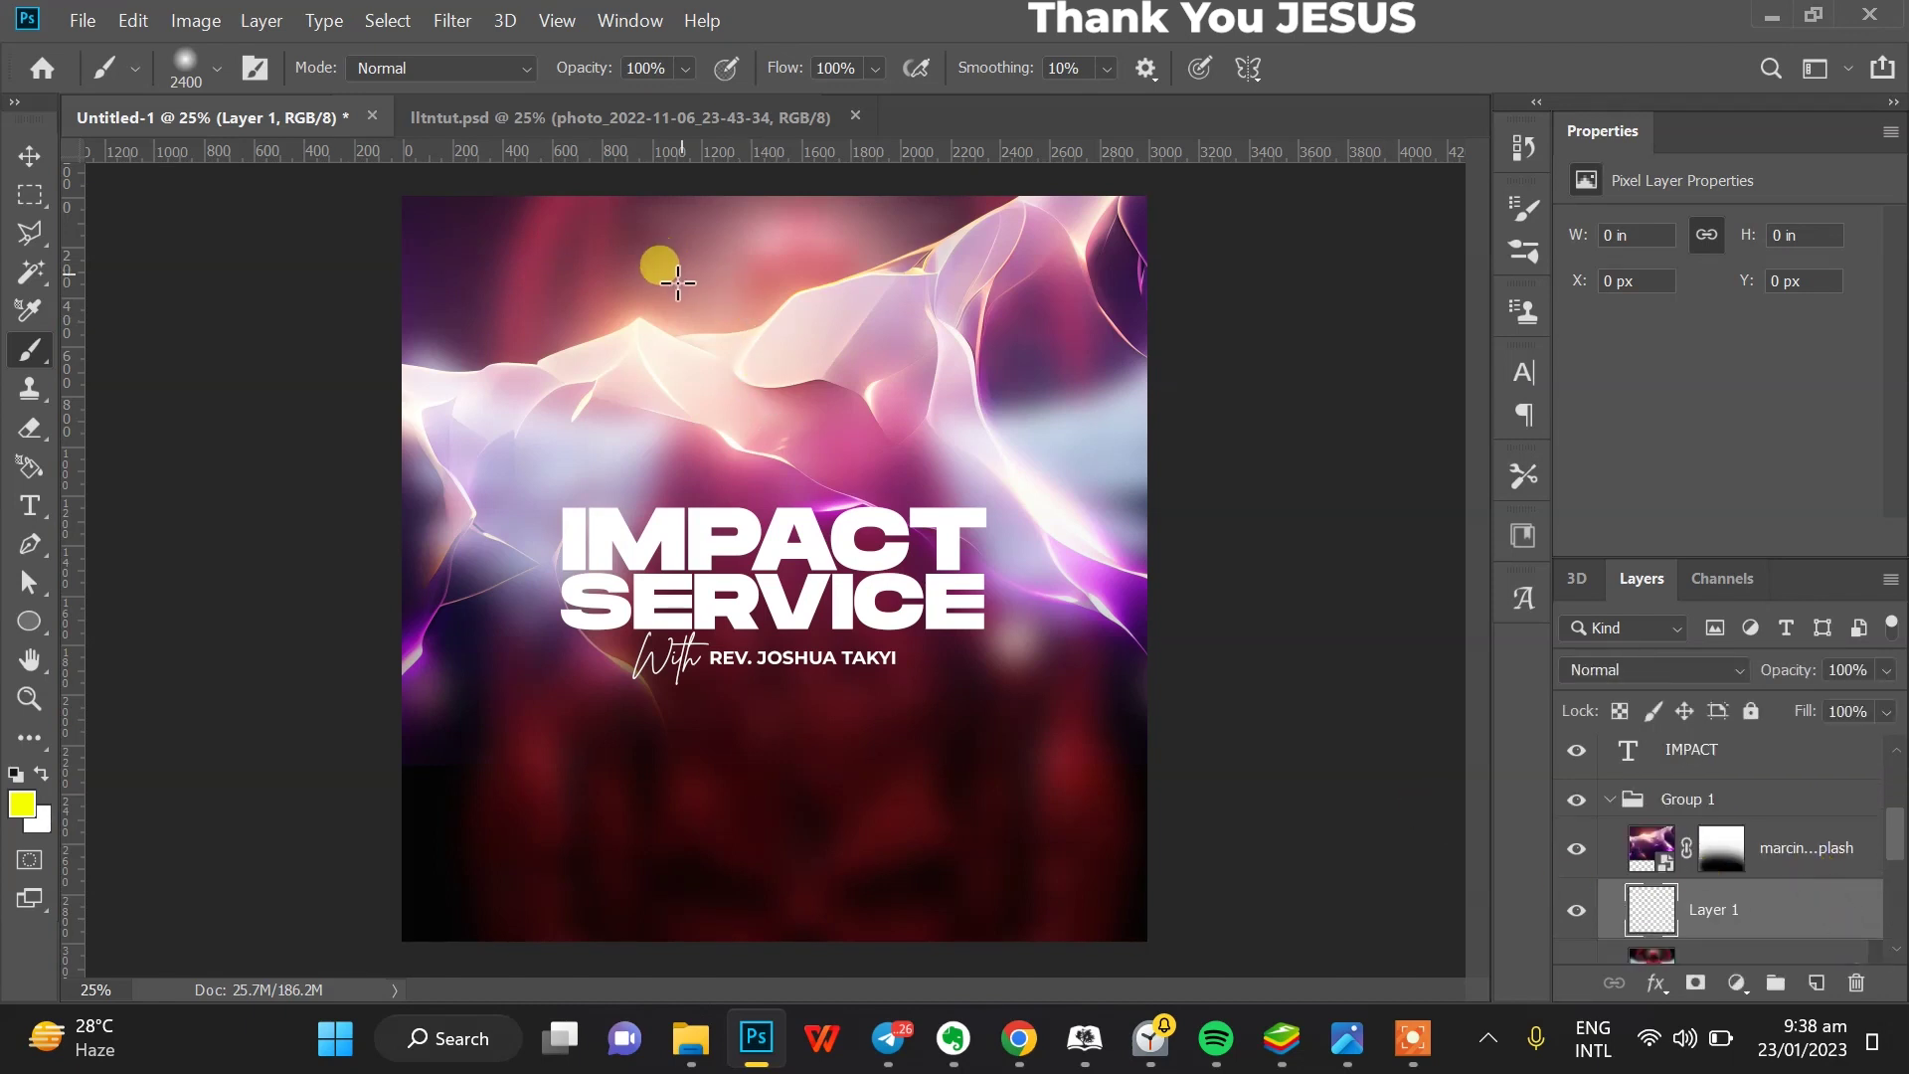
left_click(736, 280)
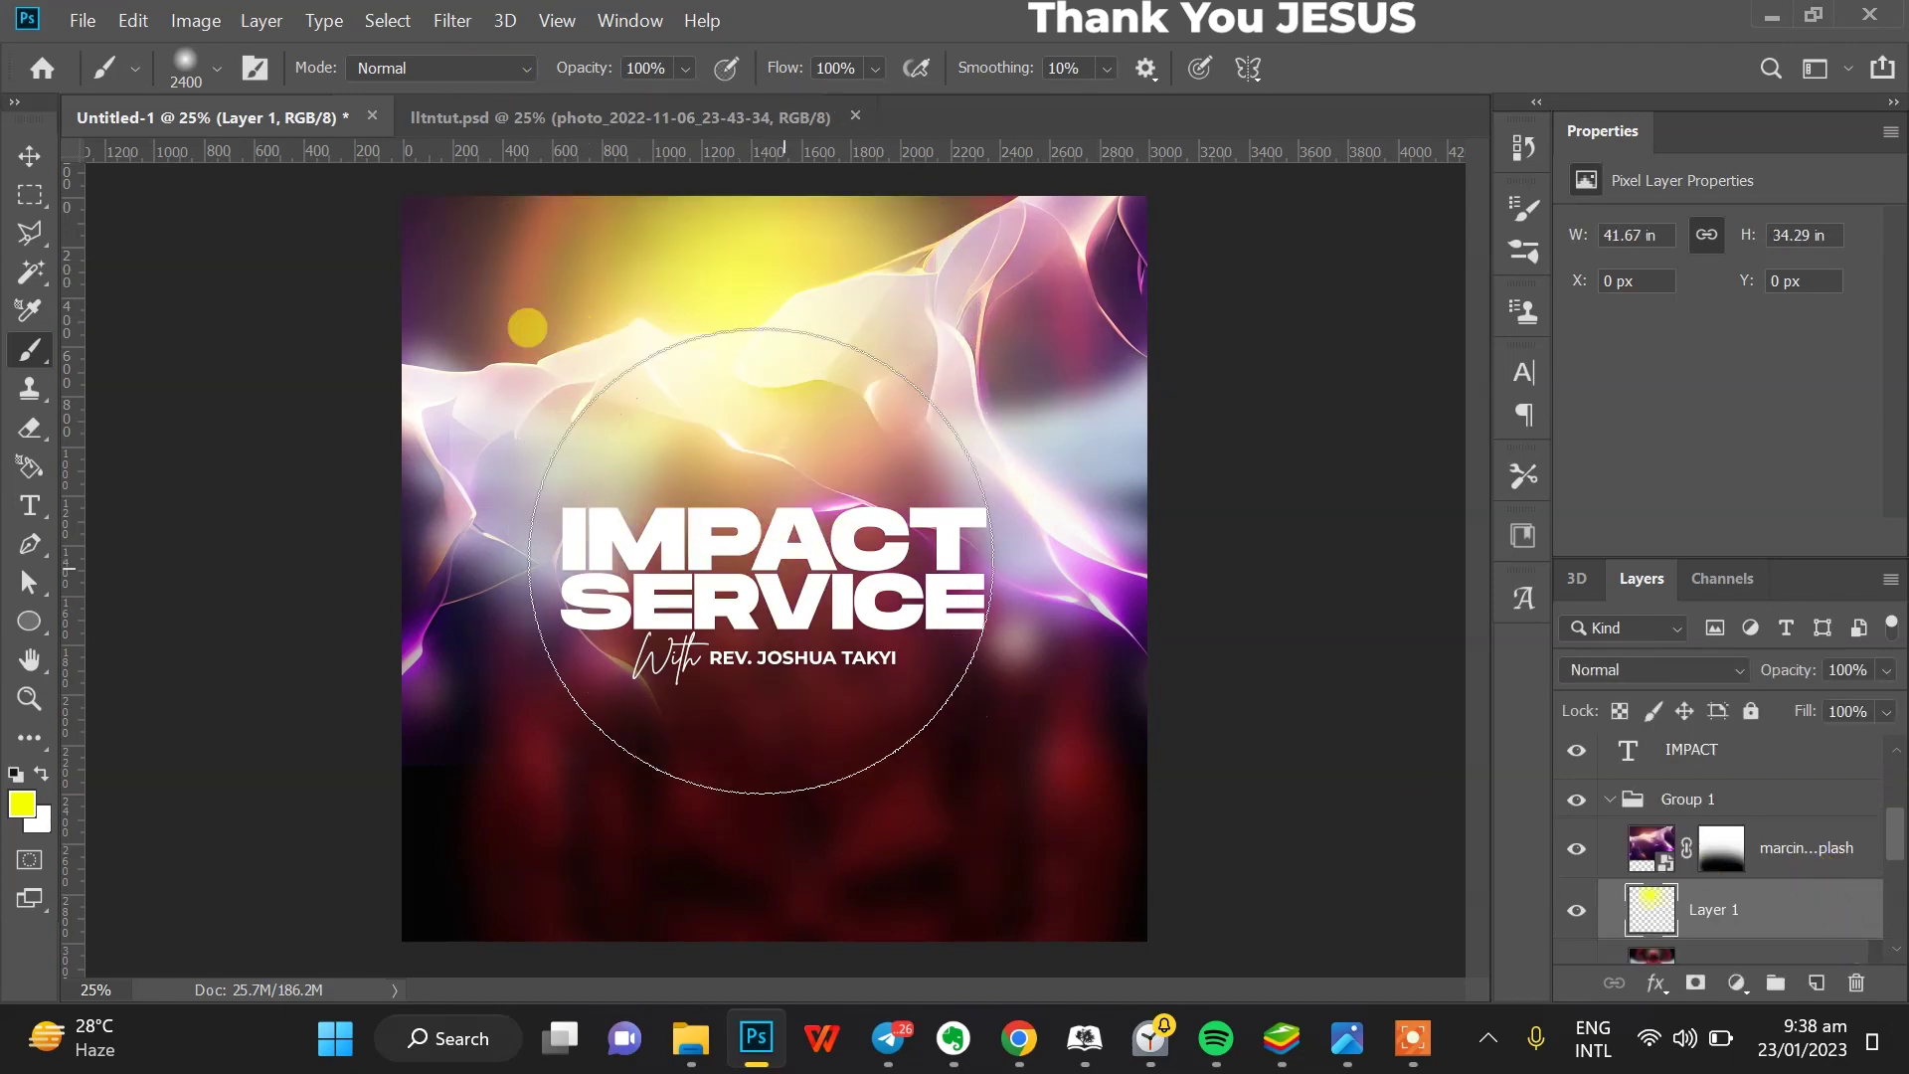
key("ctrl+z")
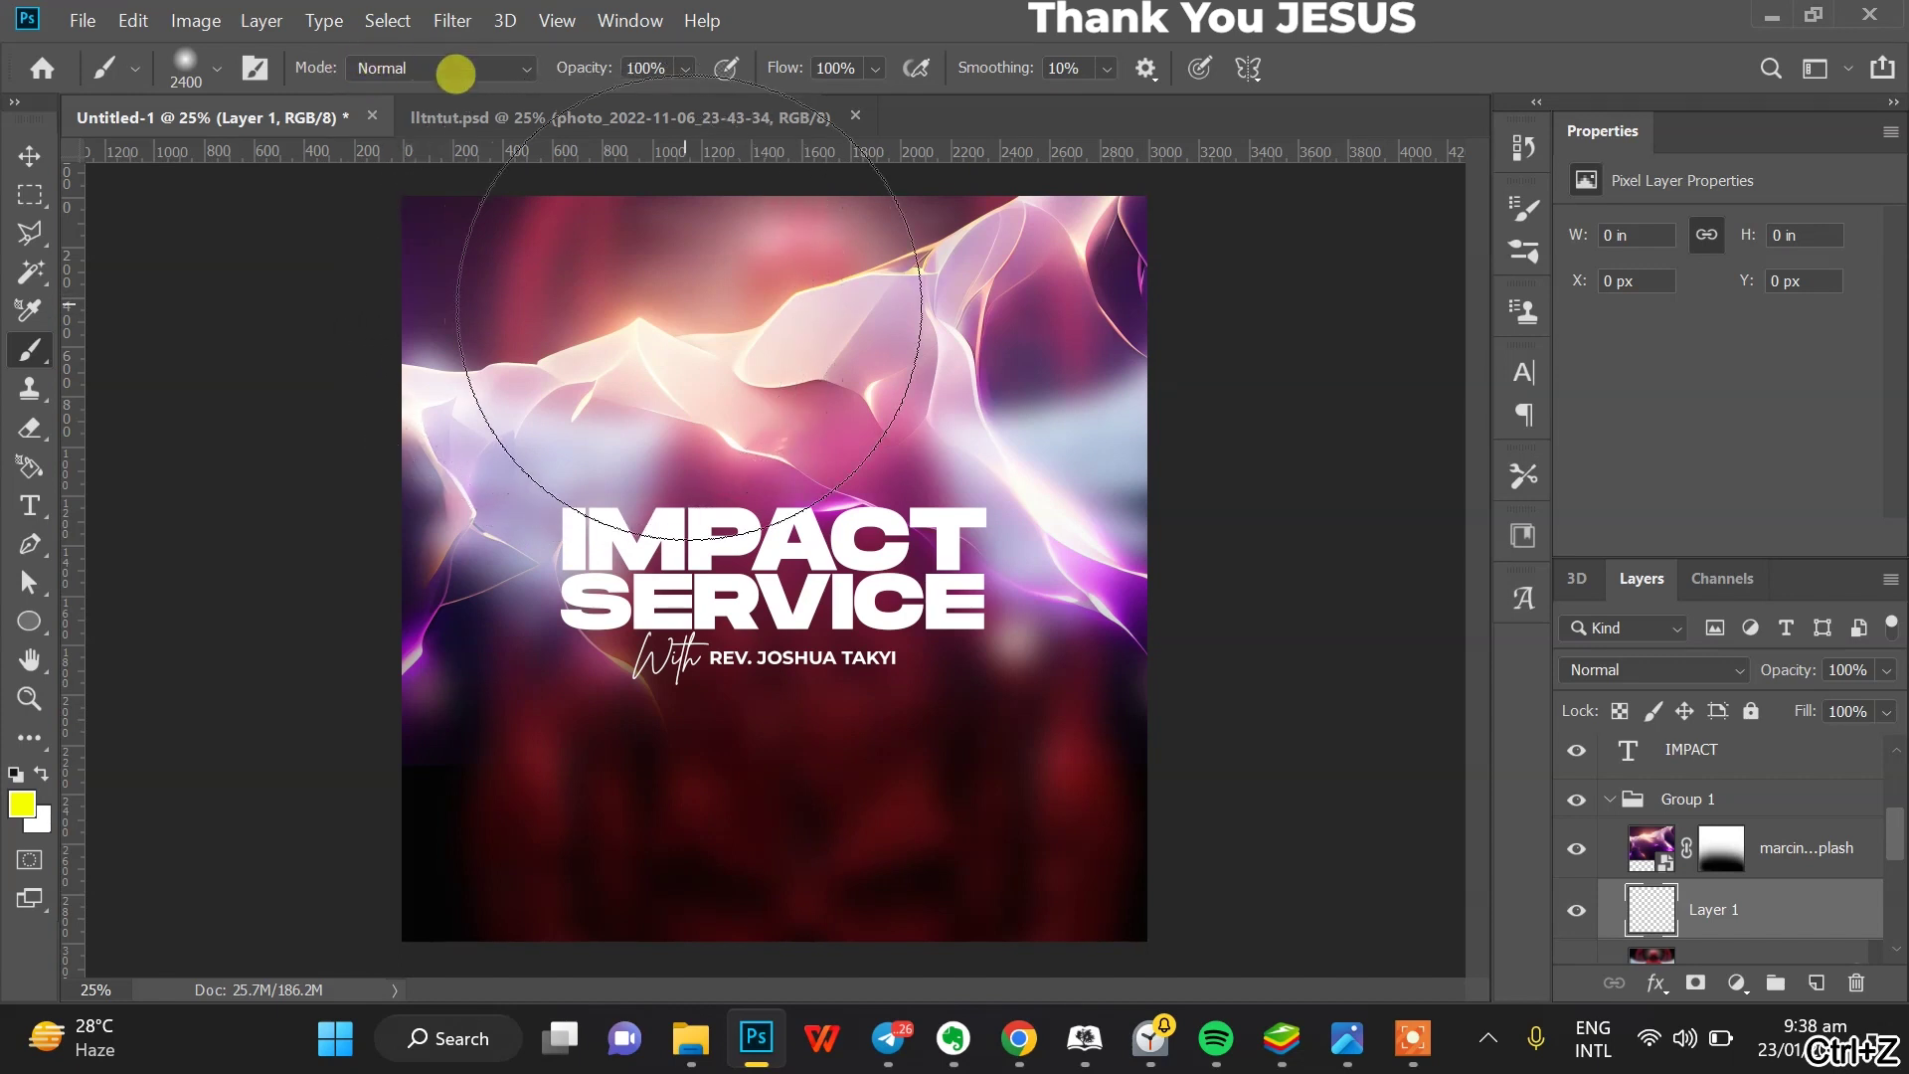
key("ctrl+shift+z")
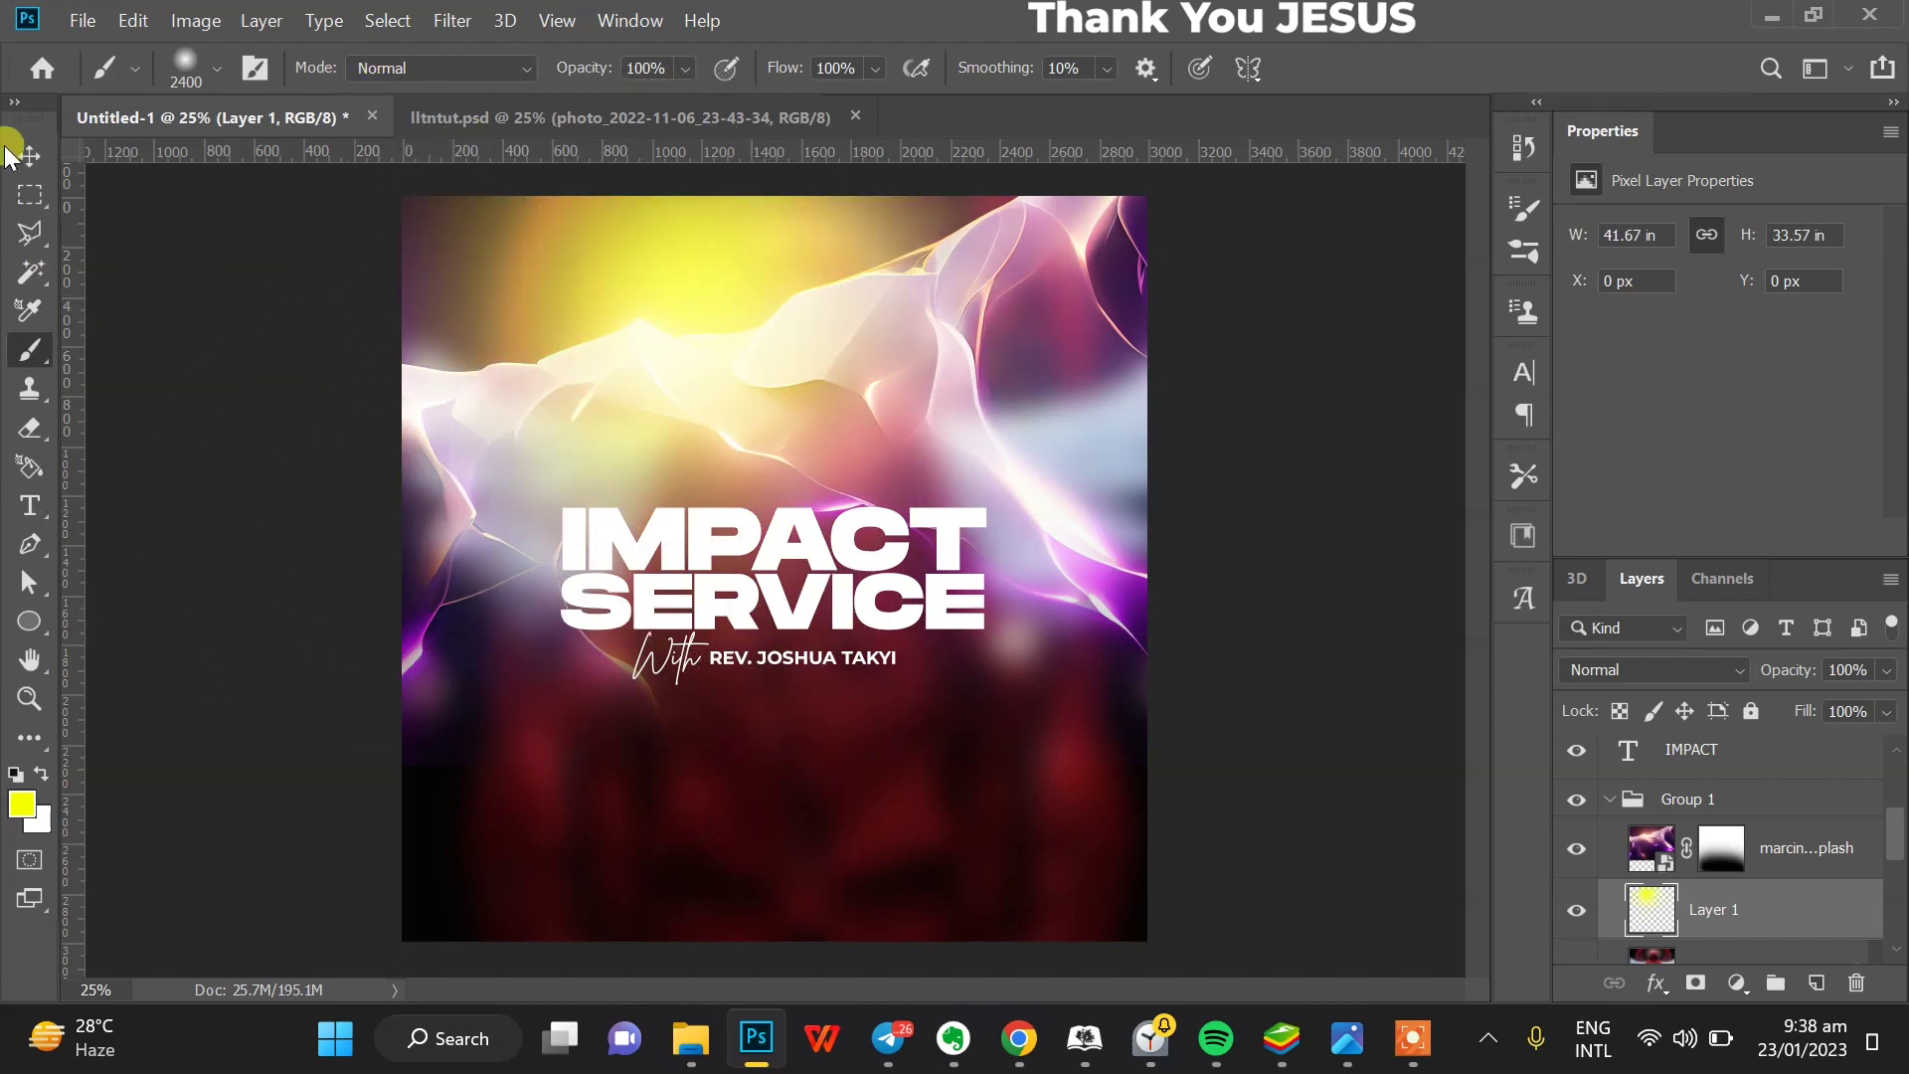
- Move Layer 1 below the abstract image in the stack and set its opacity to 77%
left_click(10, 154)
left_click(1810, 930)
mouse_move(1778, 920)
left_mouse_down()
mouse_move(1753, 786)
mouse_move(1651, 985)
mouse_move(1713, 865)
mouse_move(1722, 789)
mouse_move(1723, 807)
mouse_move(1704, 801)
mouse_move(1726, 908)
mouse_move(1762, 835)
mouse_move(1750, 778)
left_mouse_up()
mouse_move(1792, 676)
left_mouse_down()
mouse_move(1704, 674)
mouse_move(1801, 683)
left_mouse_up()
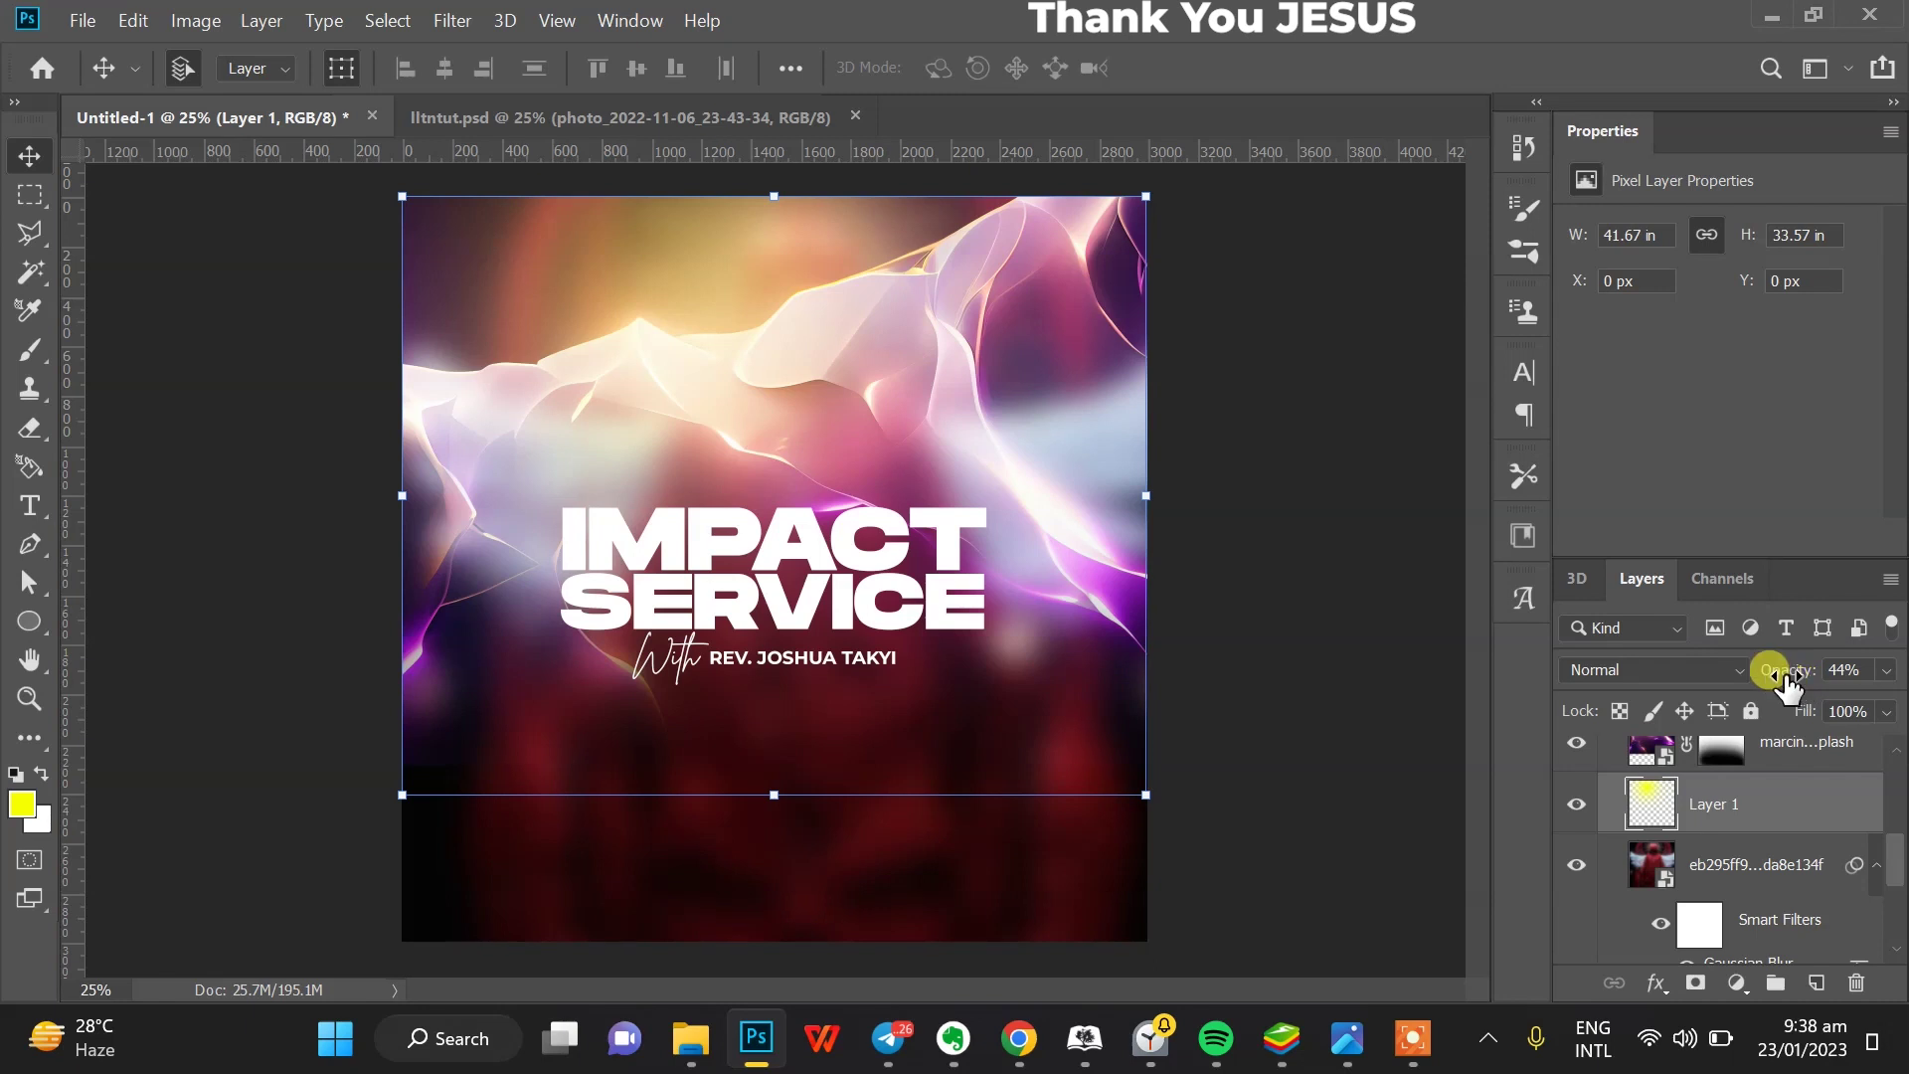
left_click_drag(1816, 682, 1733, 667)
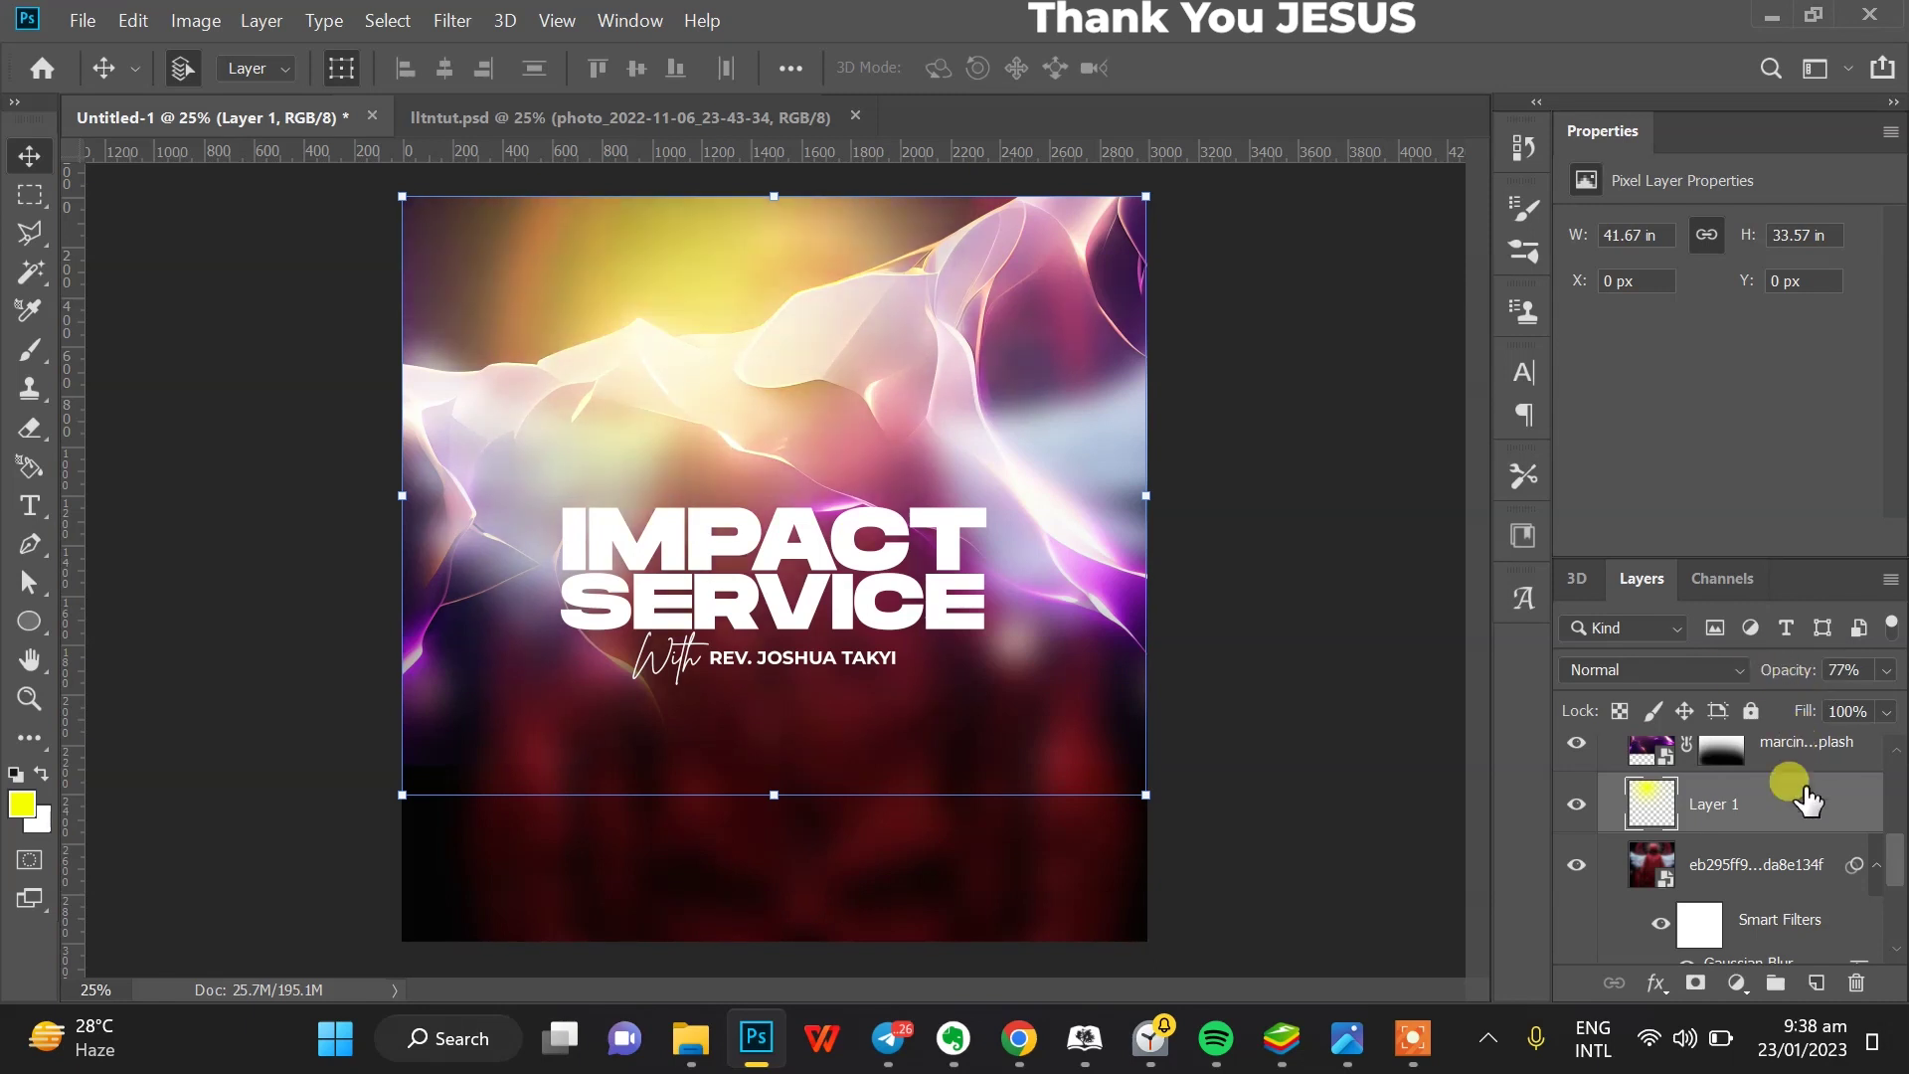
- On a new layer, paint a single soft black dab in the centre of the flyer
left_click(1812, 985)
left_click(30, 350)
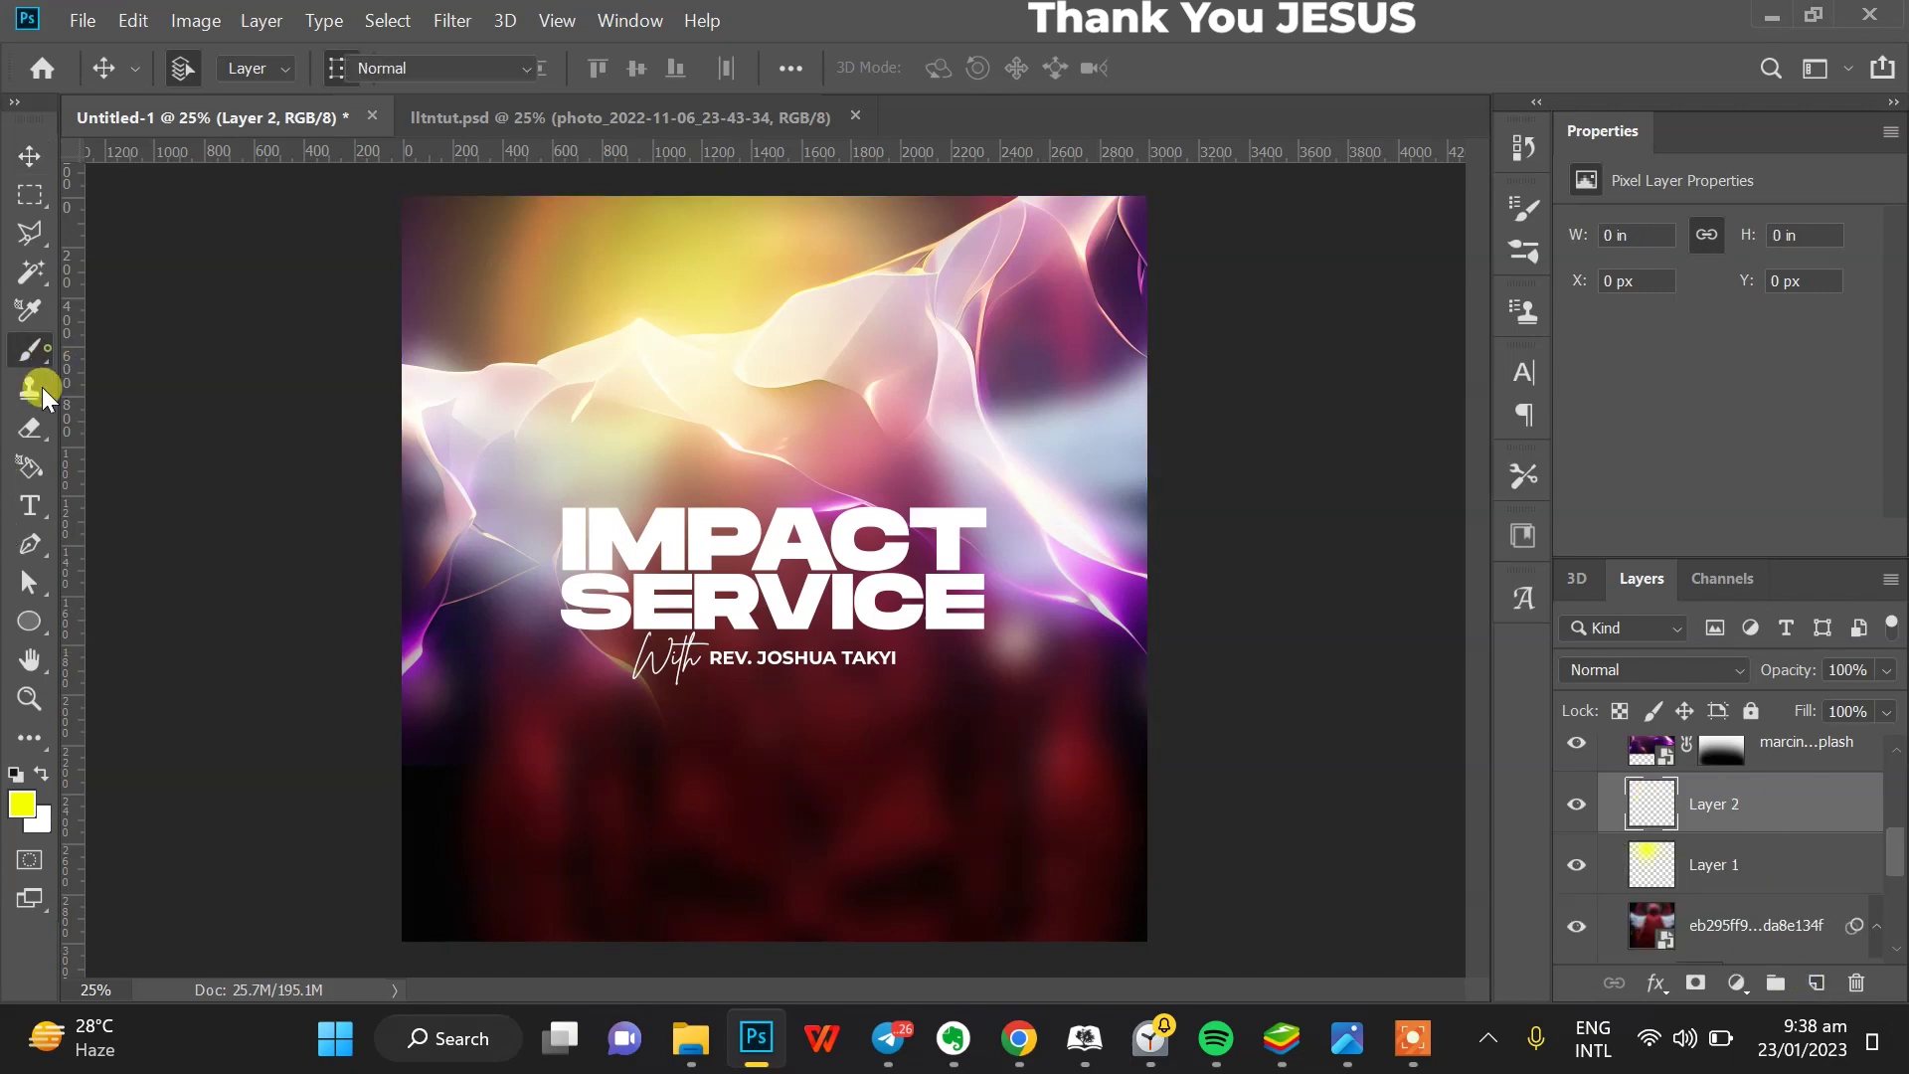
left_click(14, 774)
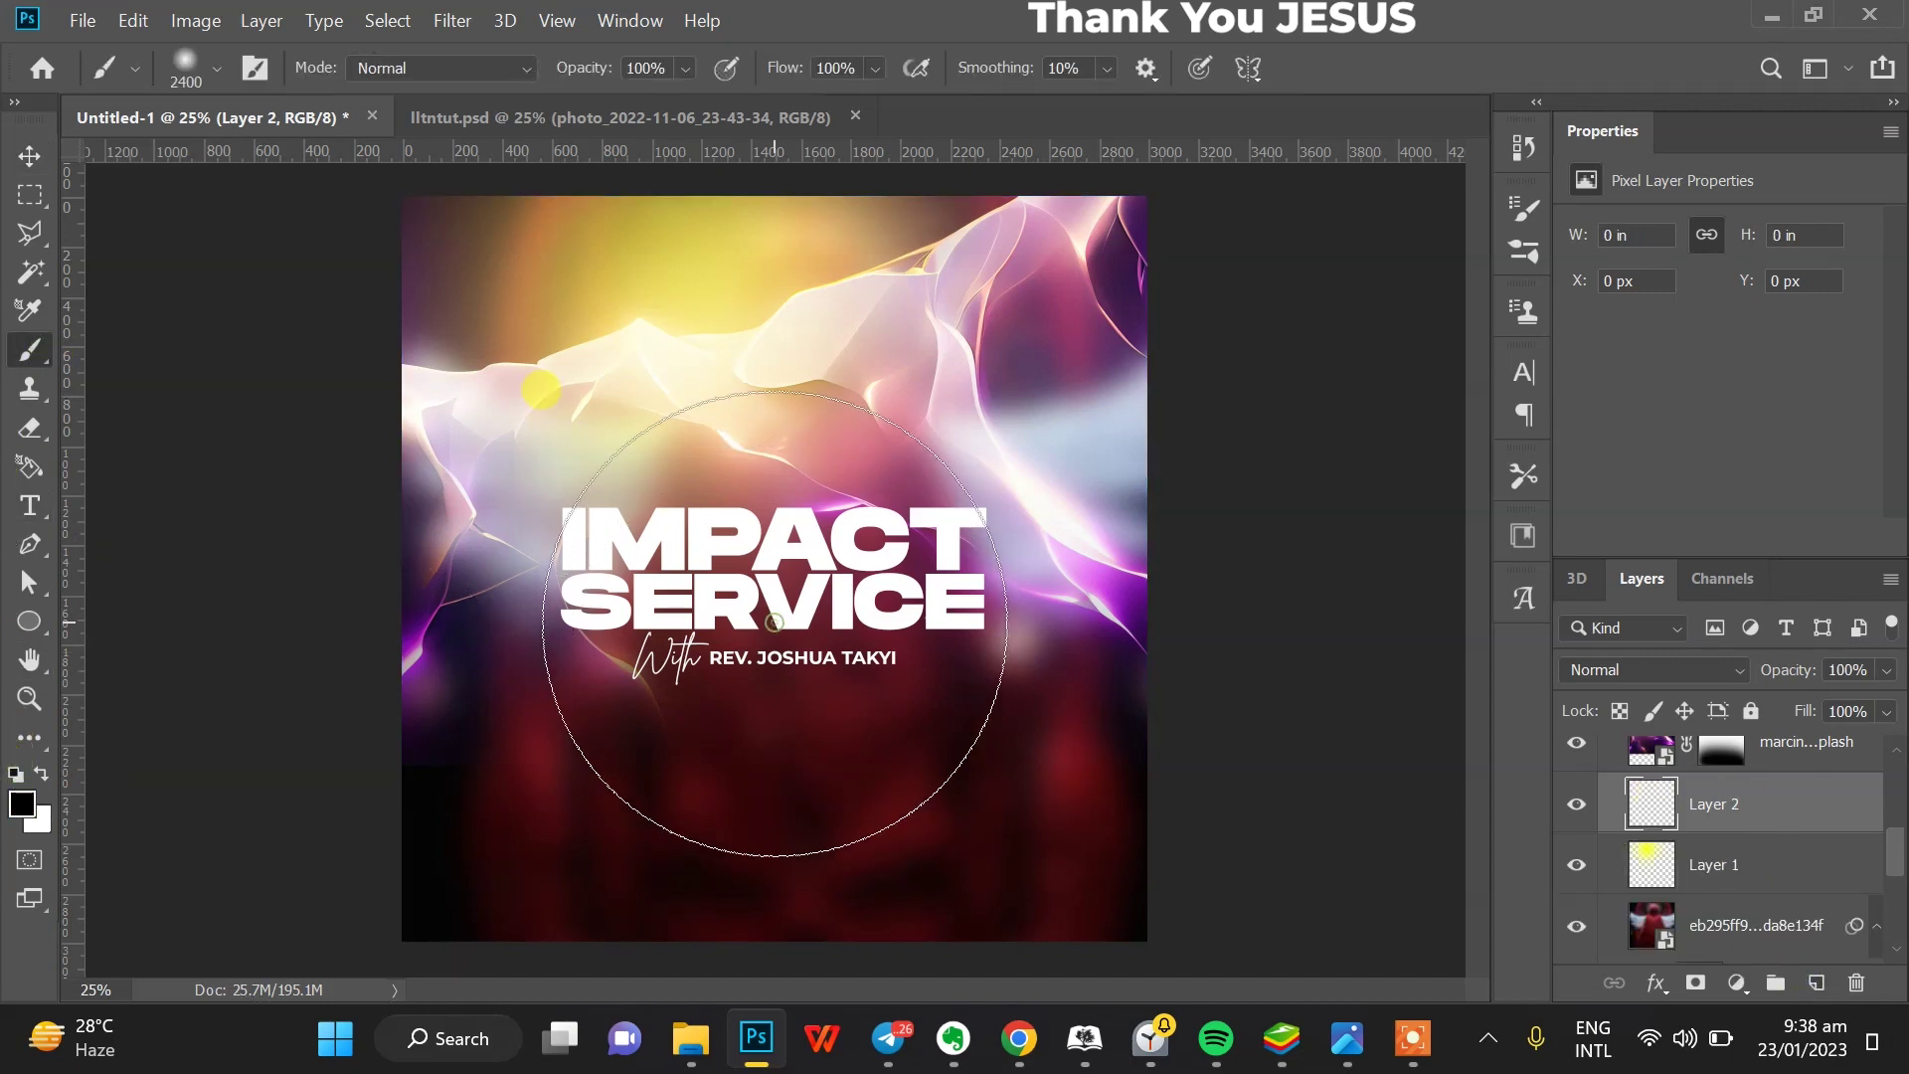
left_click(714, 663)
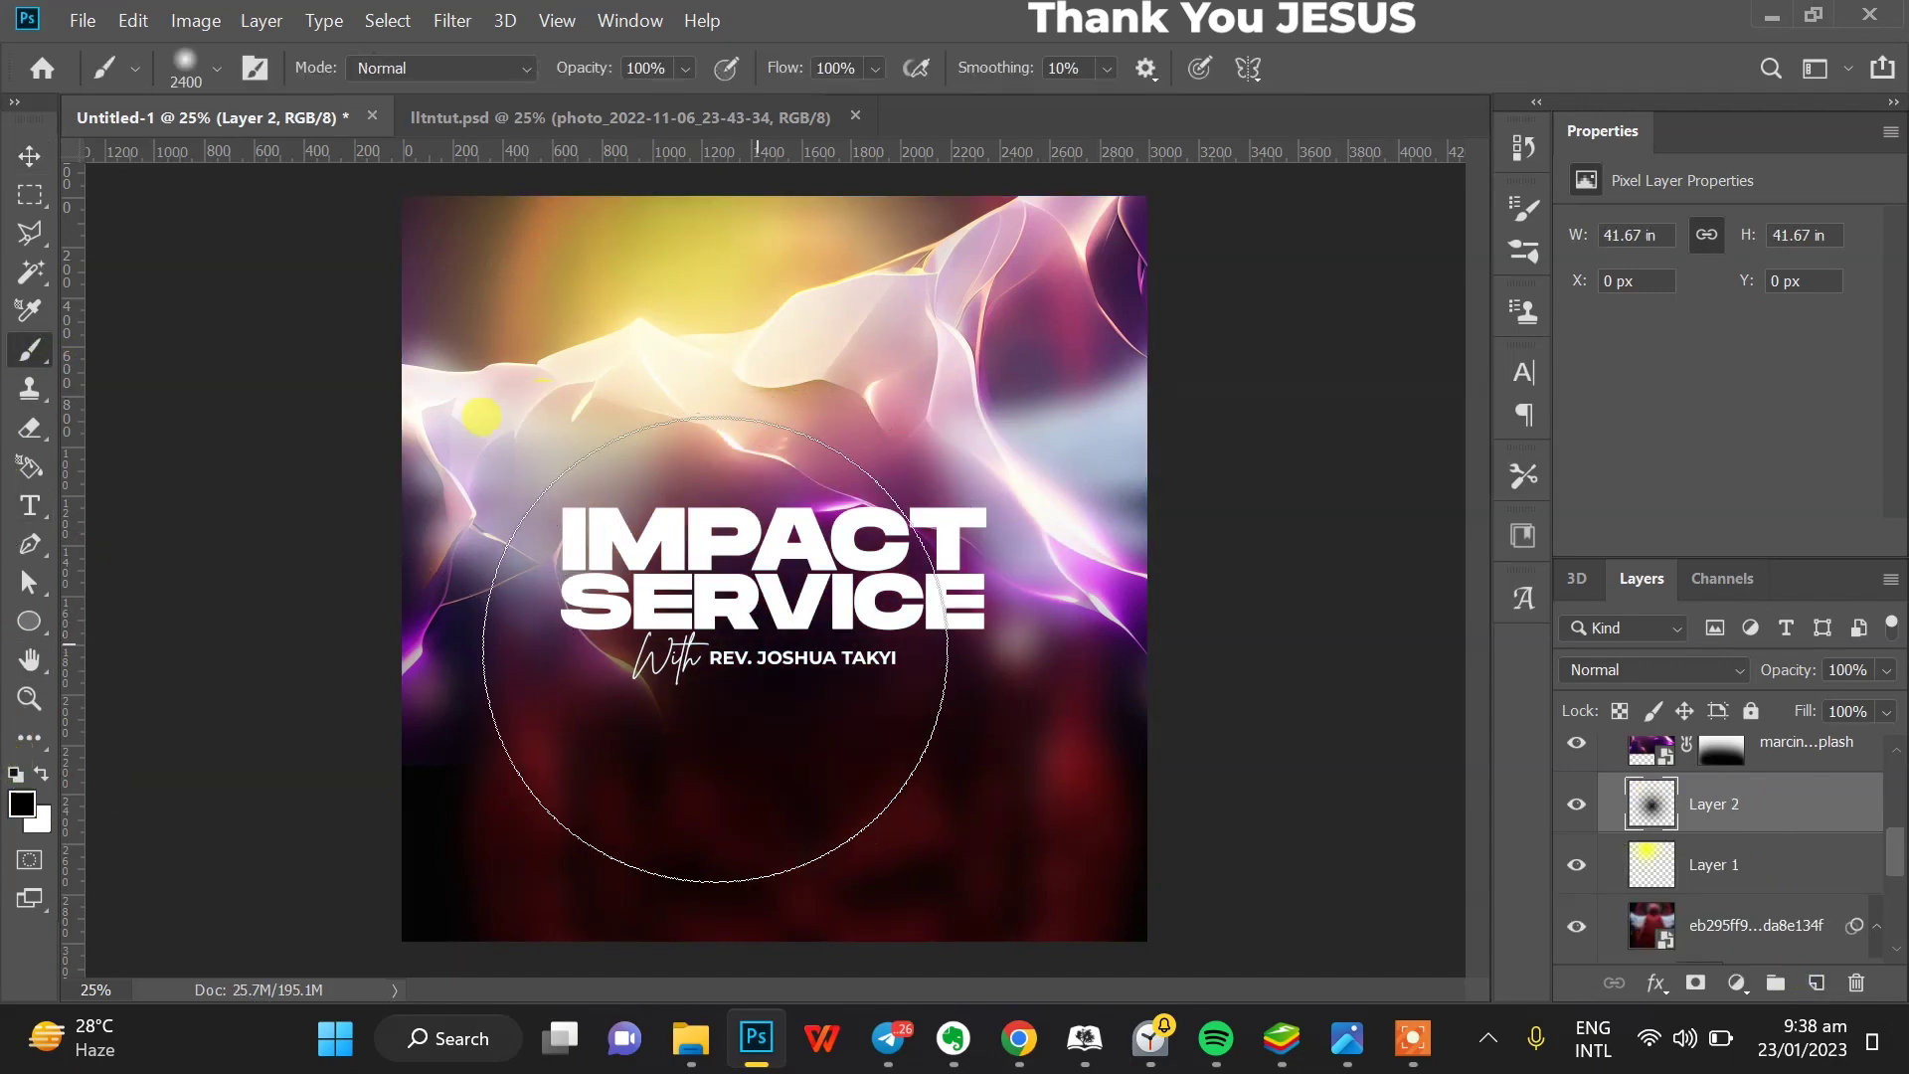
- Select Layer 1, Layer 2 and Group 1 together in the Layers panel
left_click(27, 156)
left_click(1733, 881, "shift")
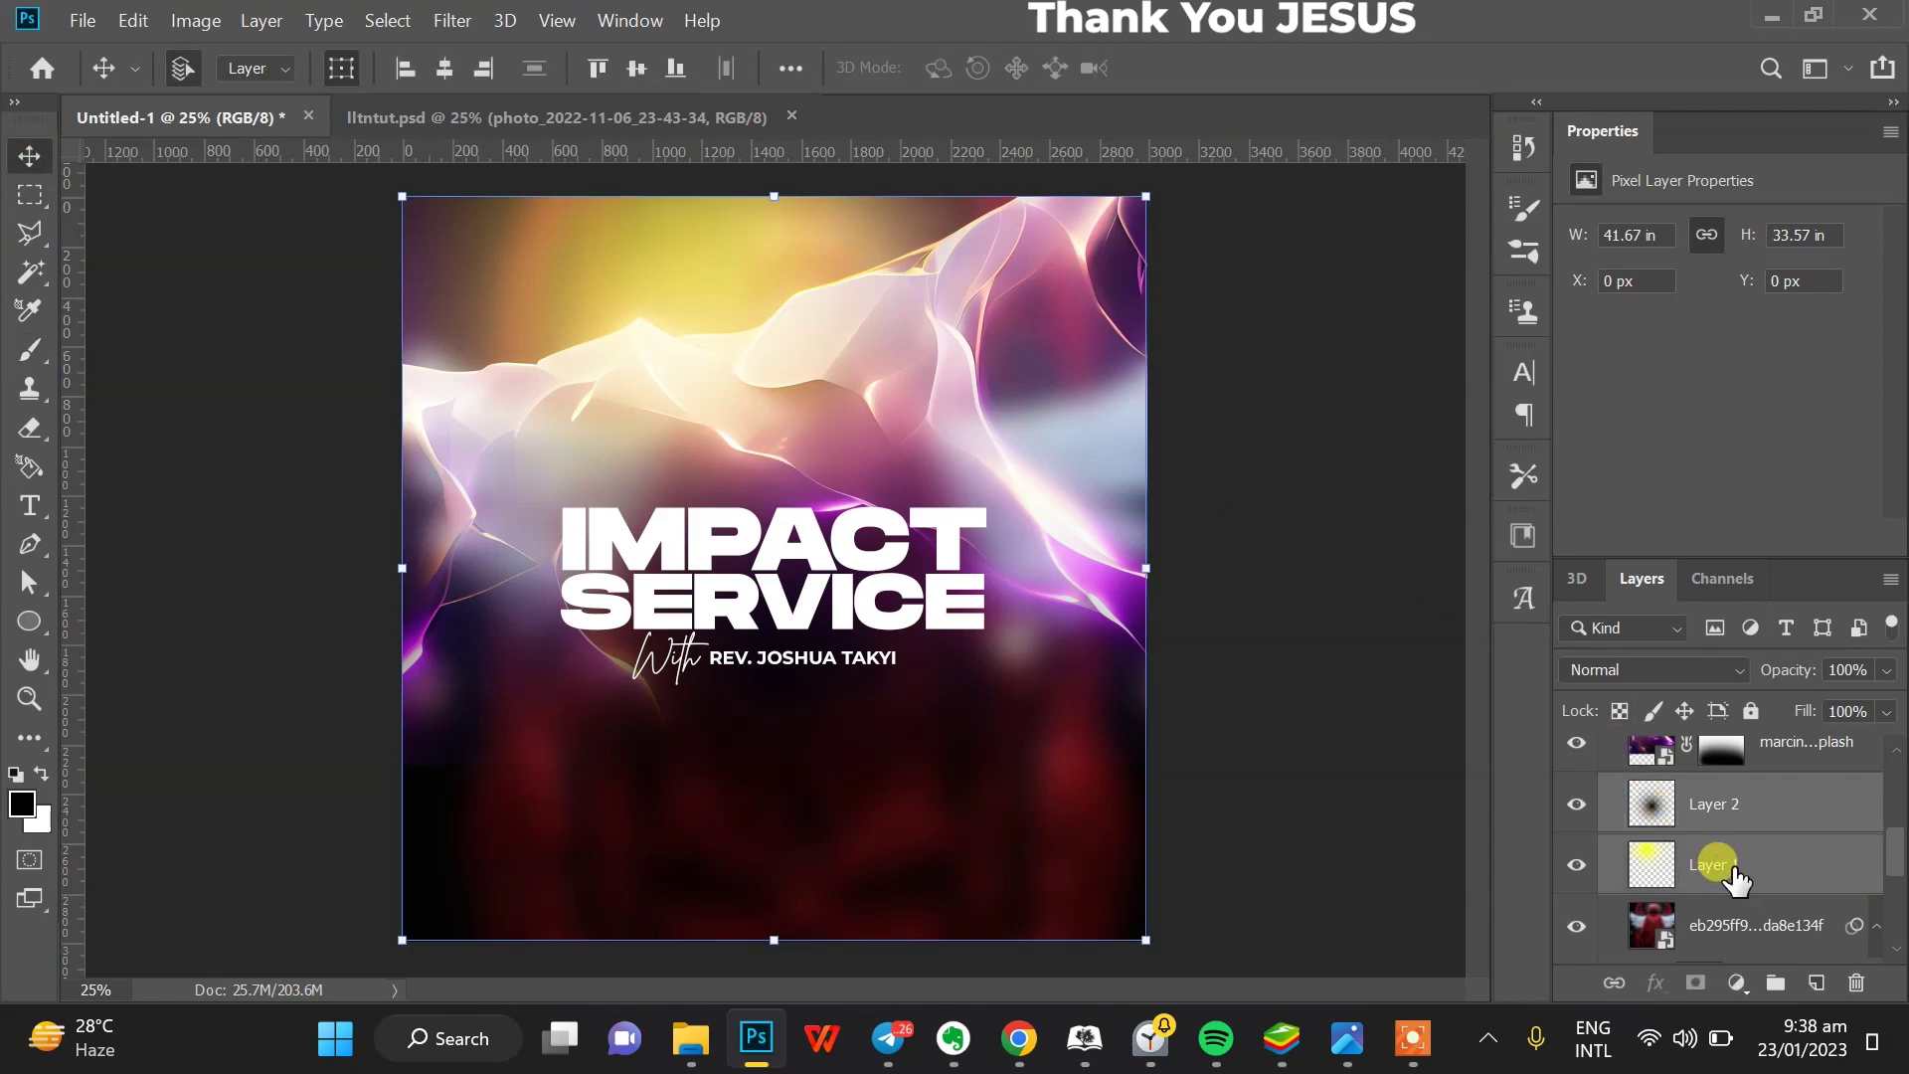
scroll(1780, 845, "up", 2)
key("alt+period")
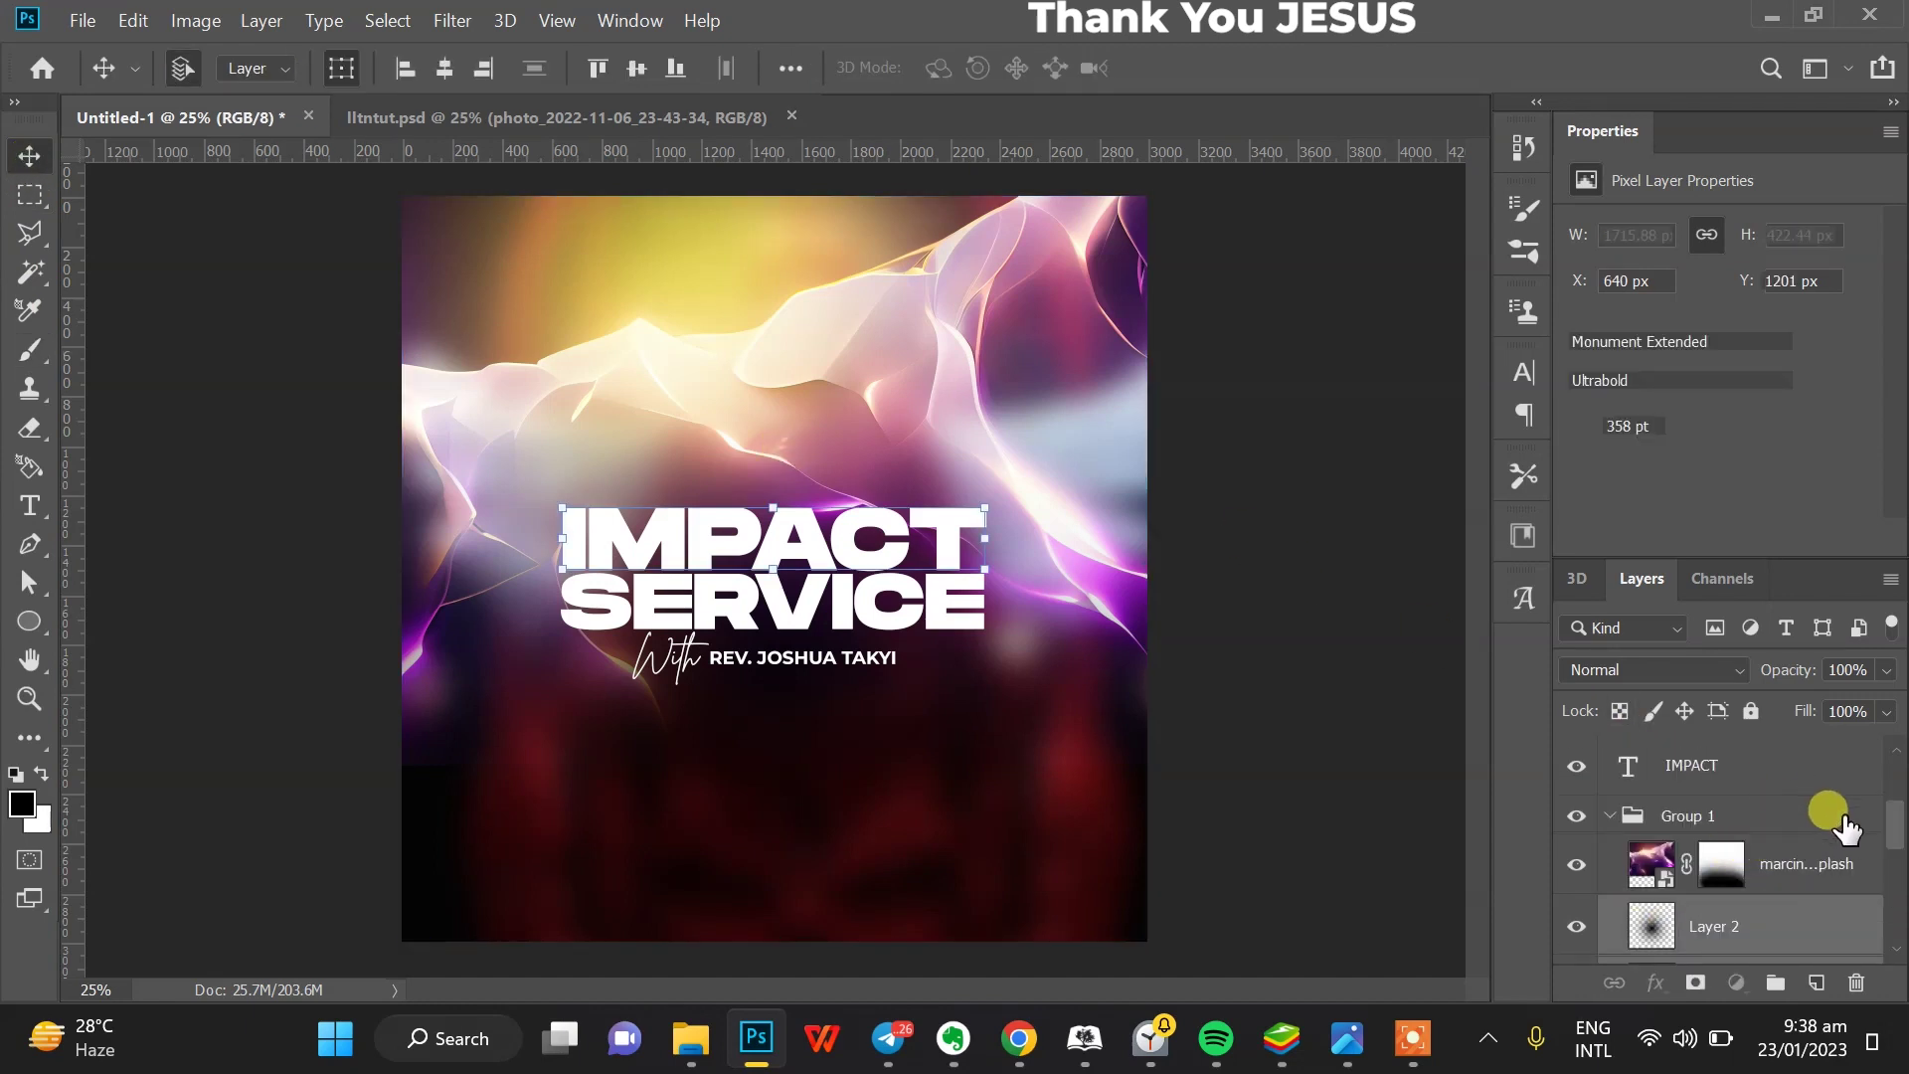
left_click(1756, 823)
- Lock Group 1, position the white footer bar at the bottom, and place the logos along the top
left_click(1751, 710)
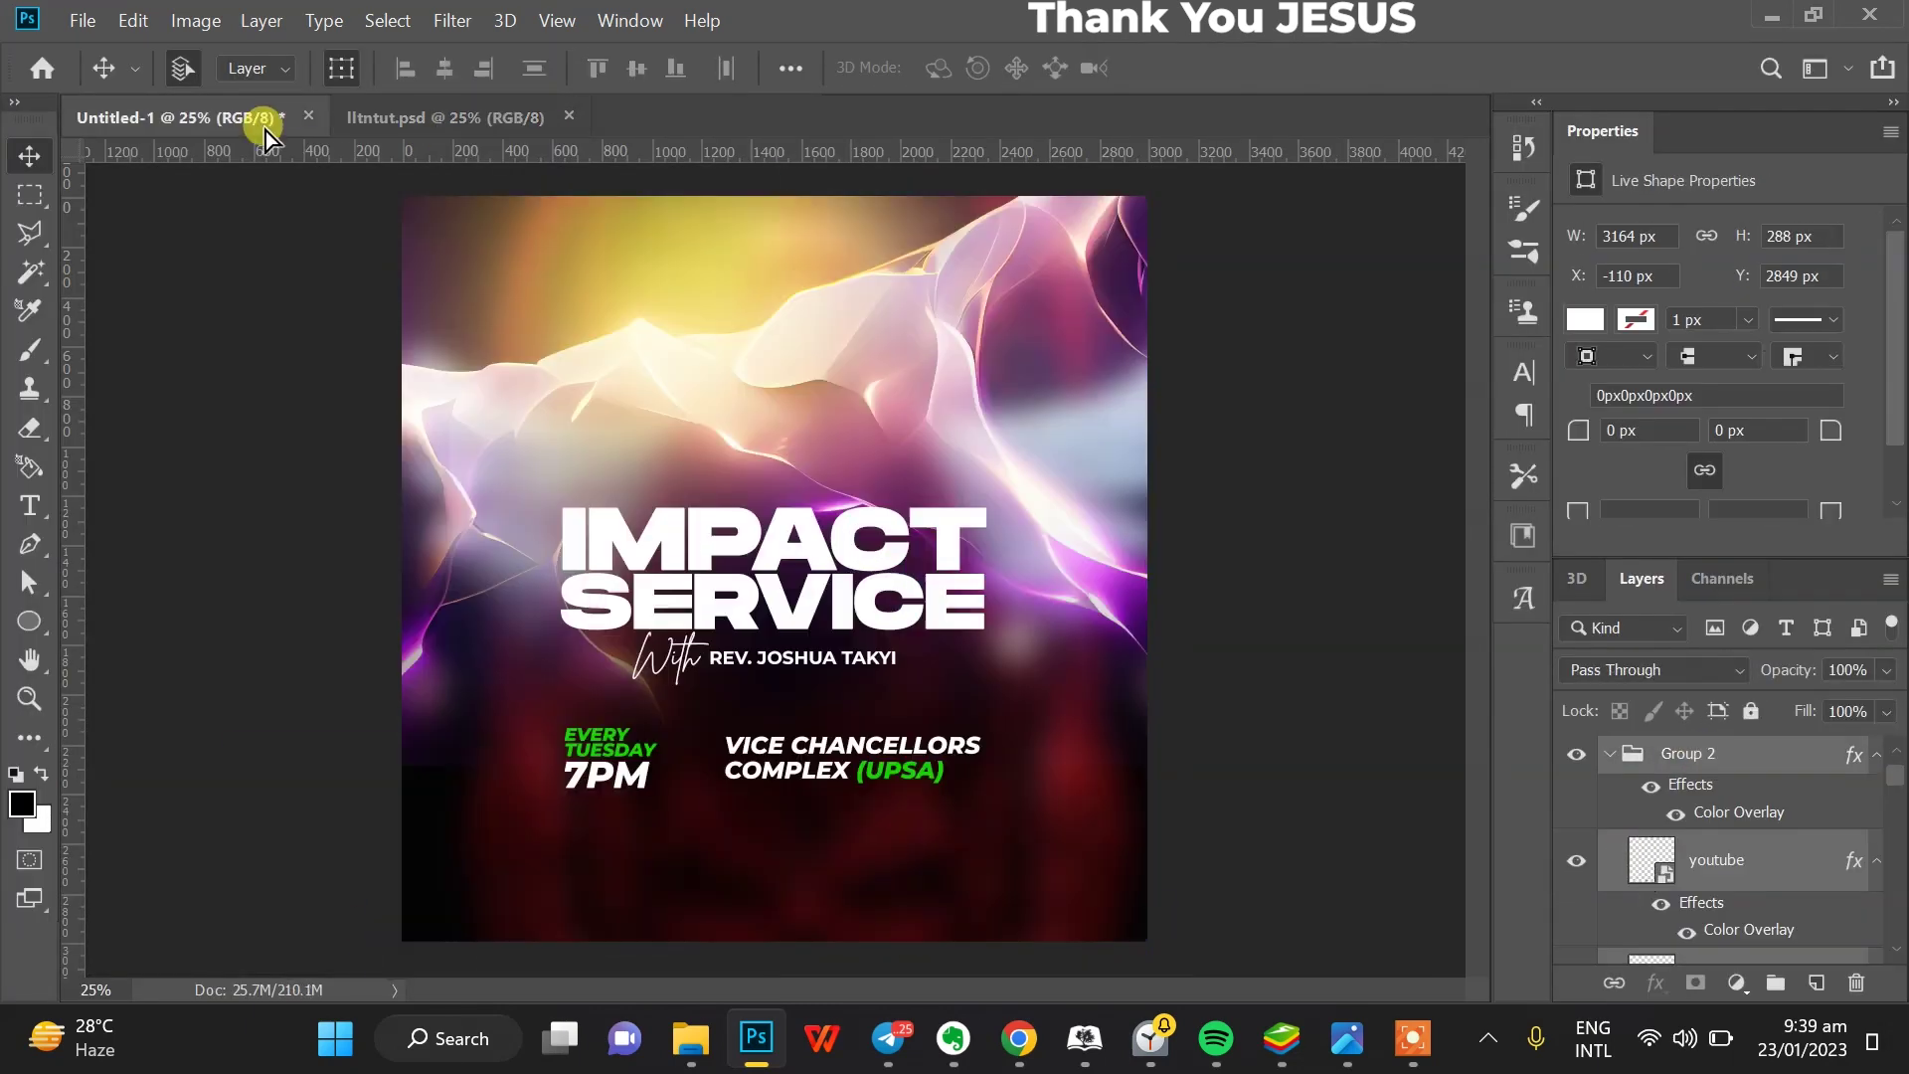
left_click_drag(912, 891, 853, 928)
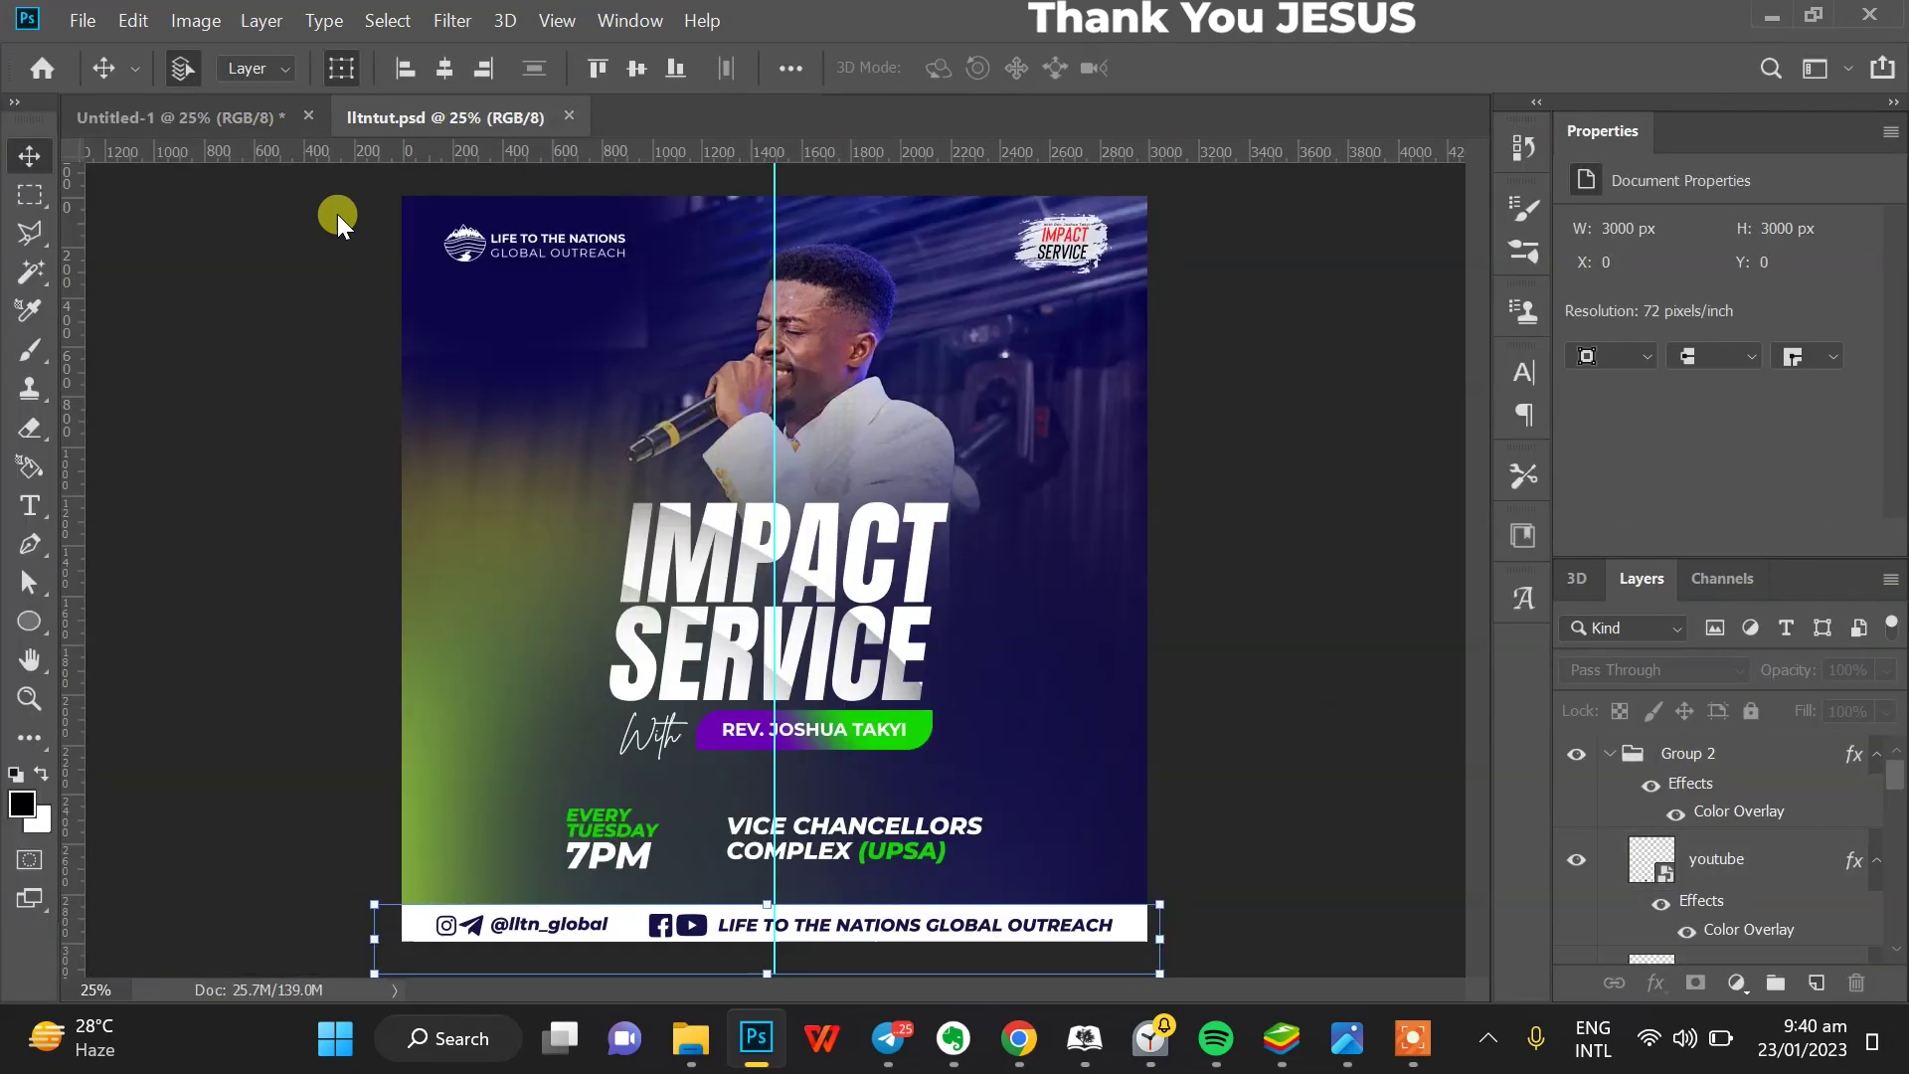
left_click_drag(337, 213, 835, 313)
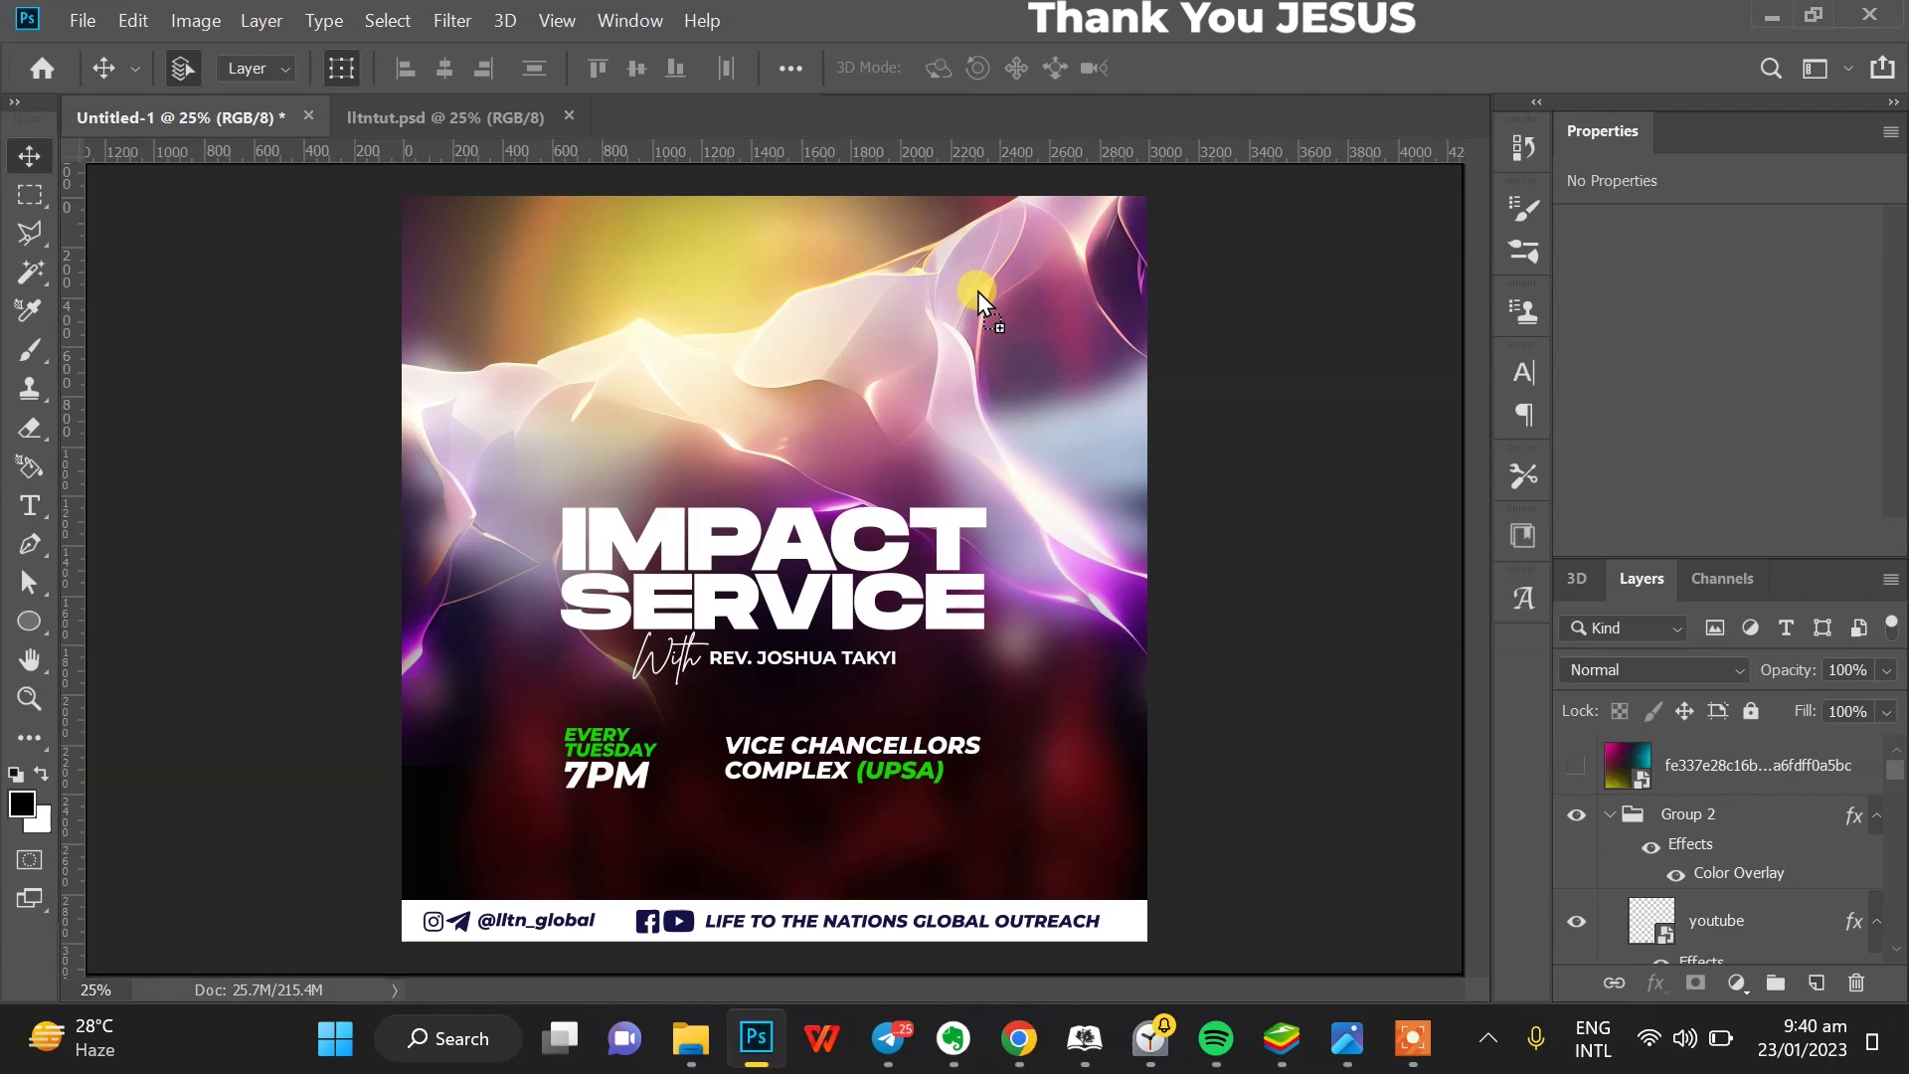
left_click_drag(1074, 265, 571, 352)
- Drag Layer 3 into Group 1 beneath the purple abstract image layer, then deselect it
left_click(545, 356)
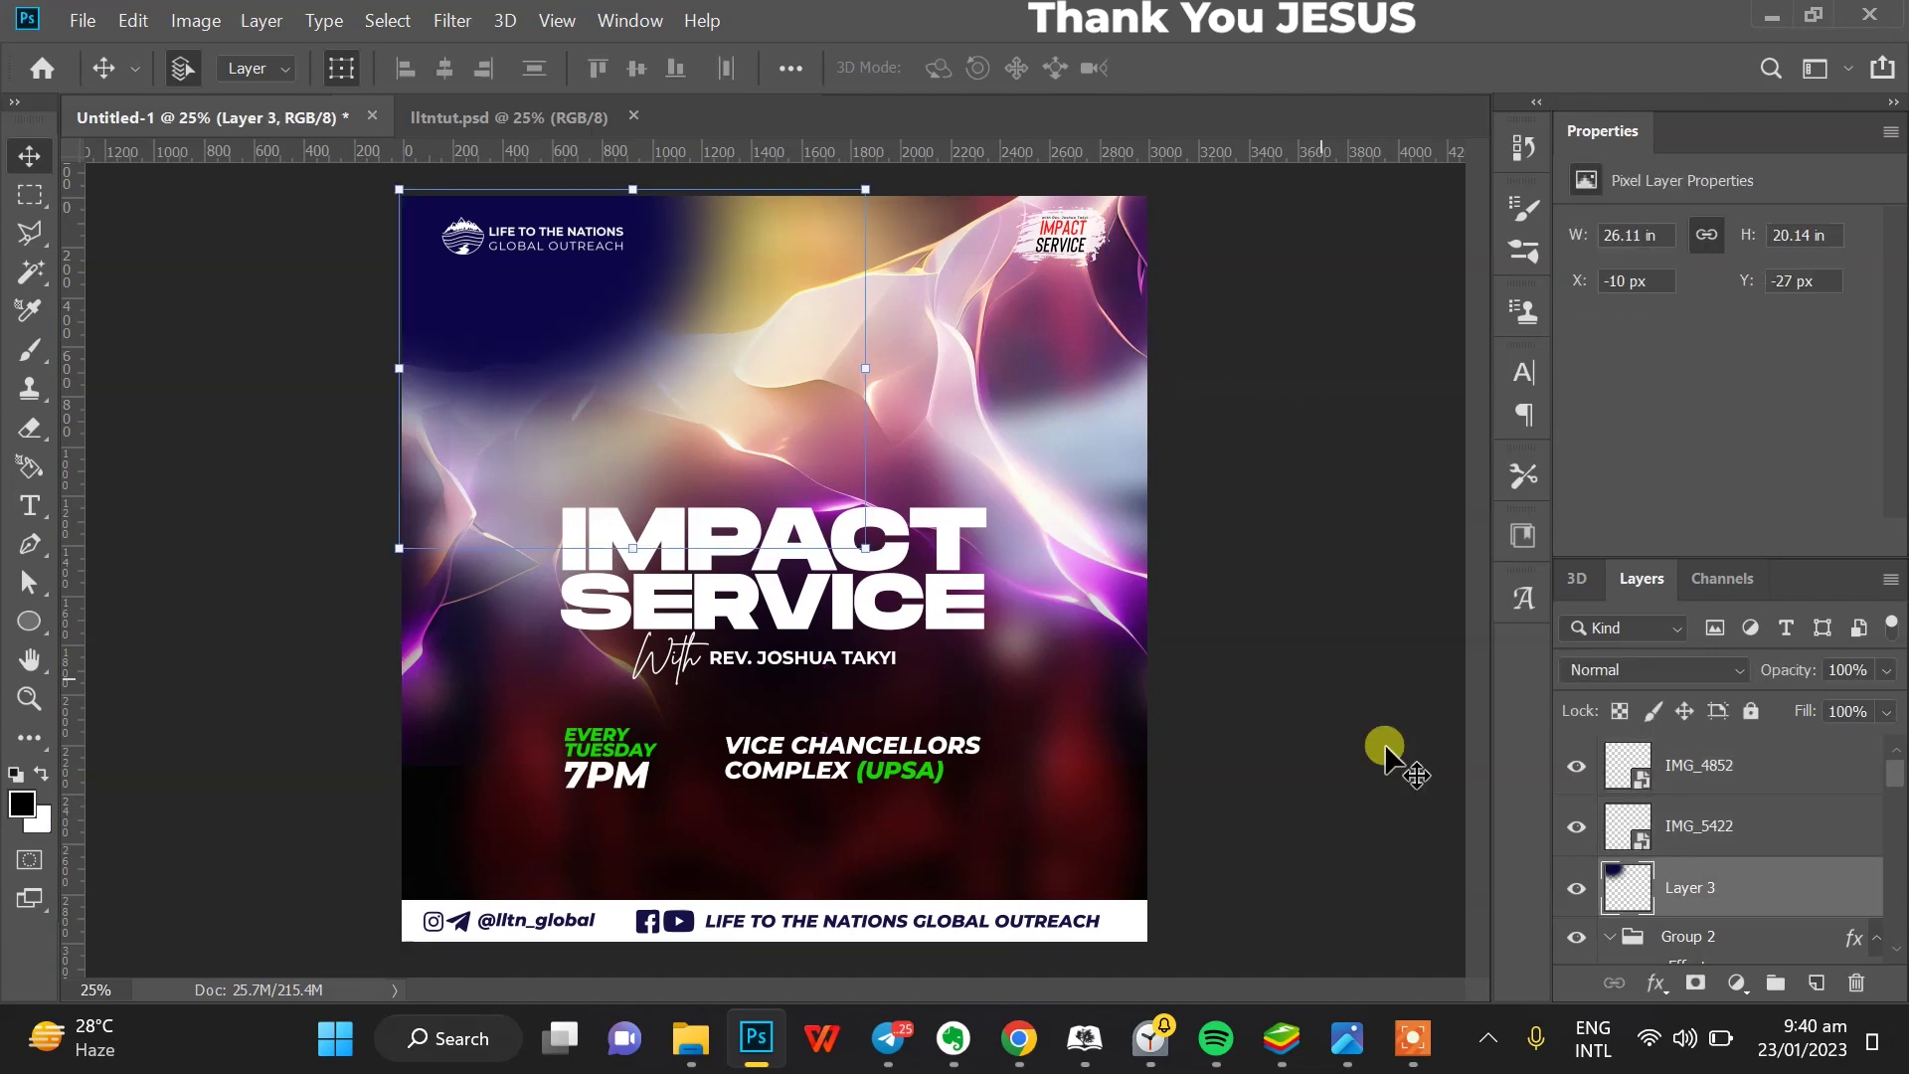
left_click_drag(1690, 900, 1691, 954)
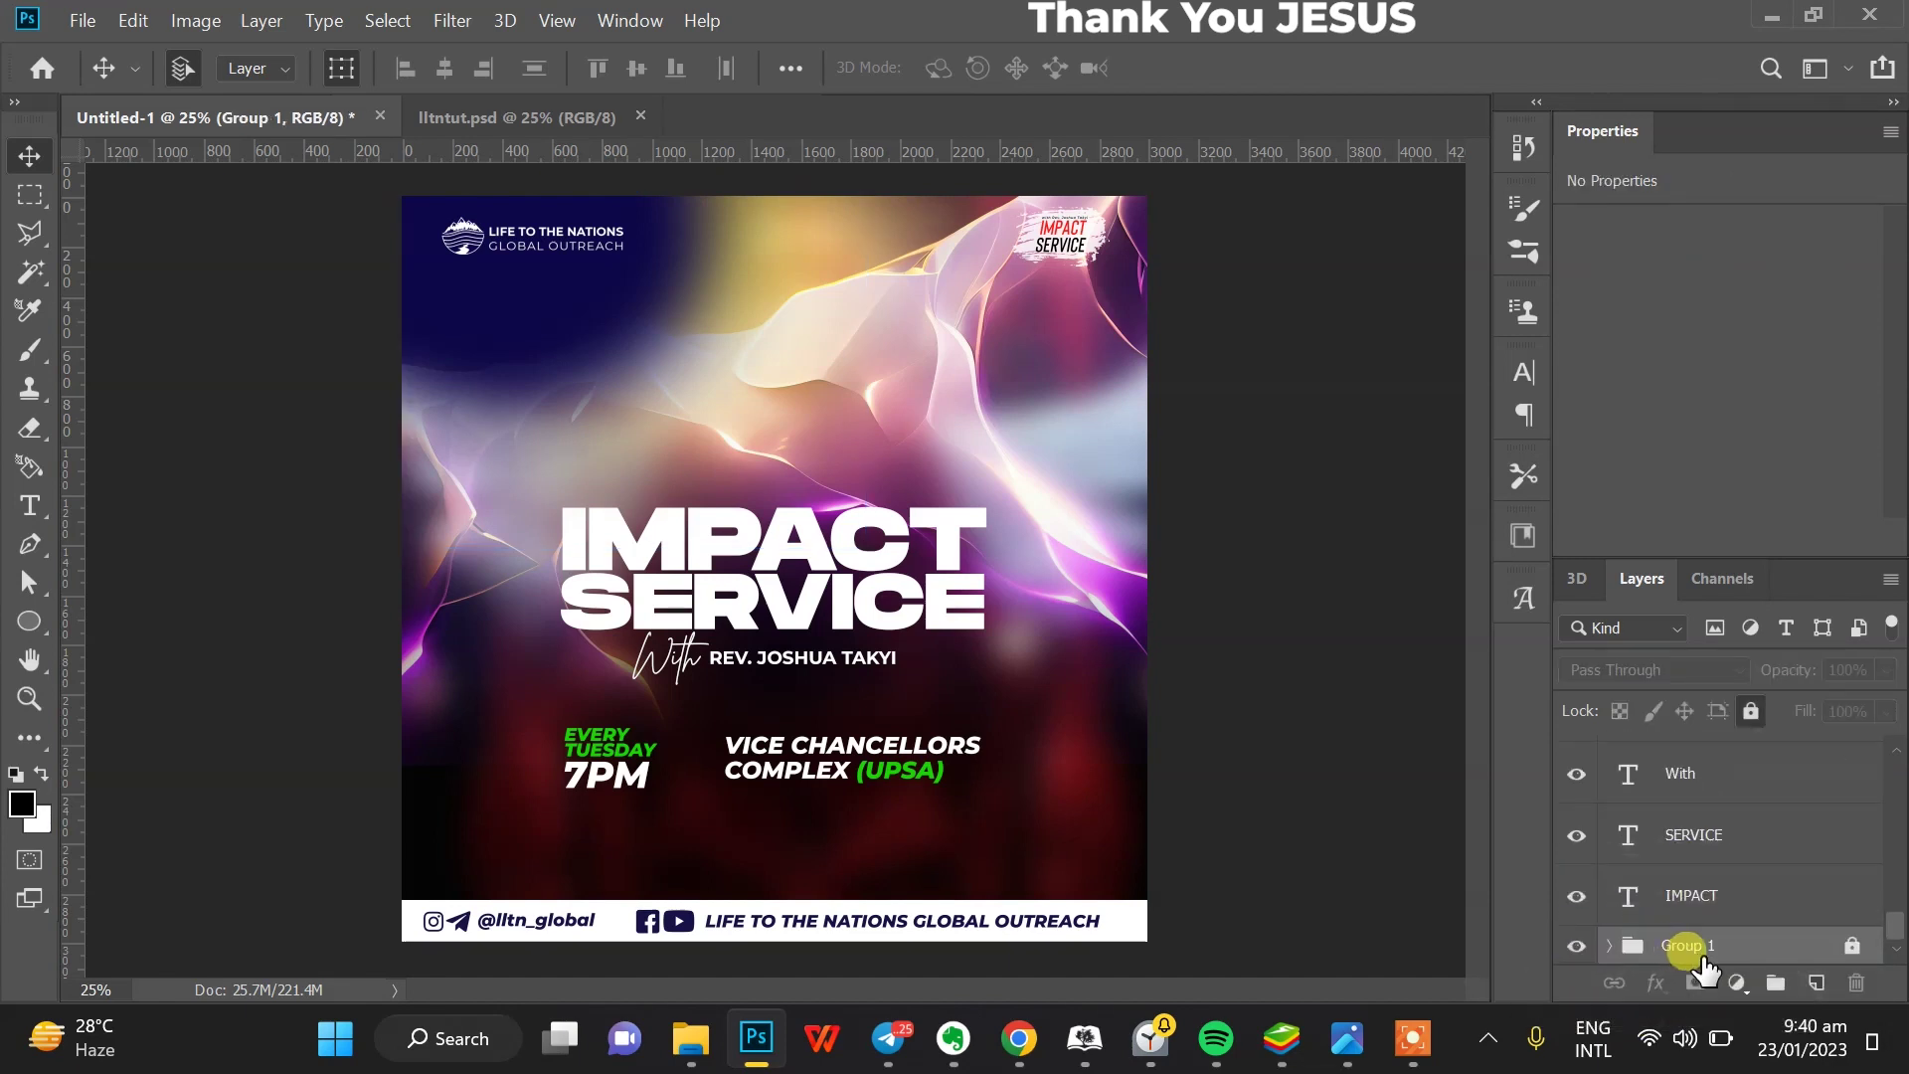
left_click(1611, 947)
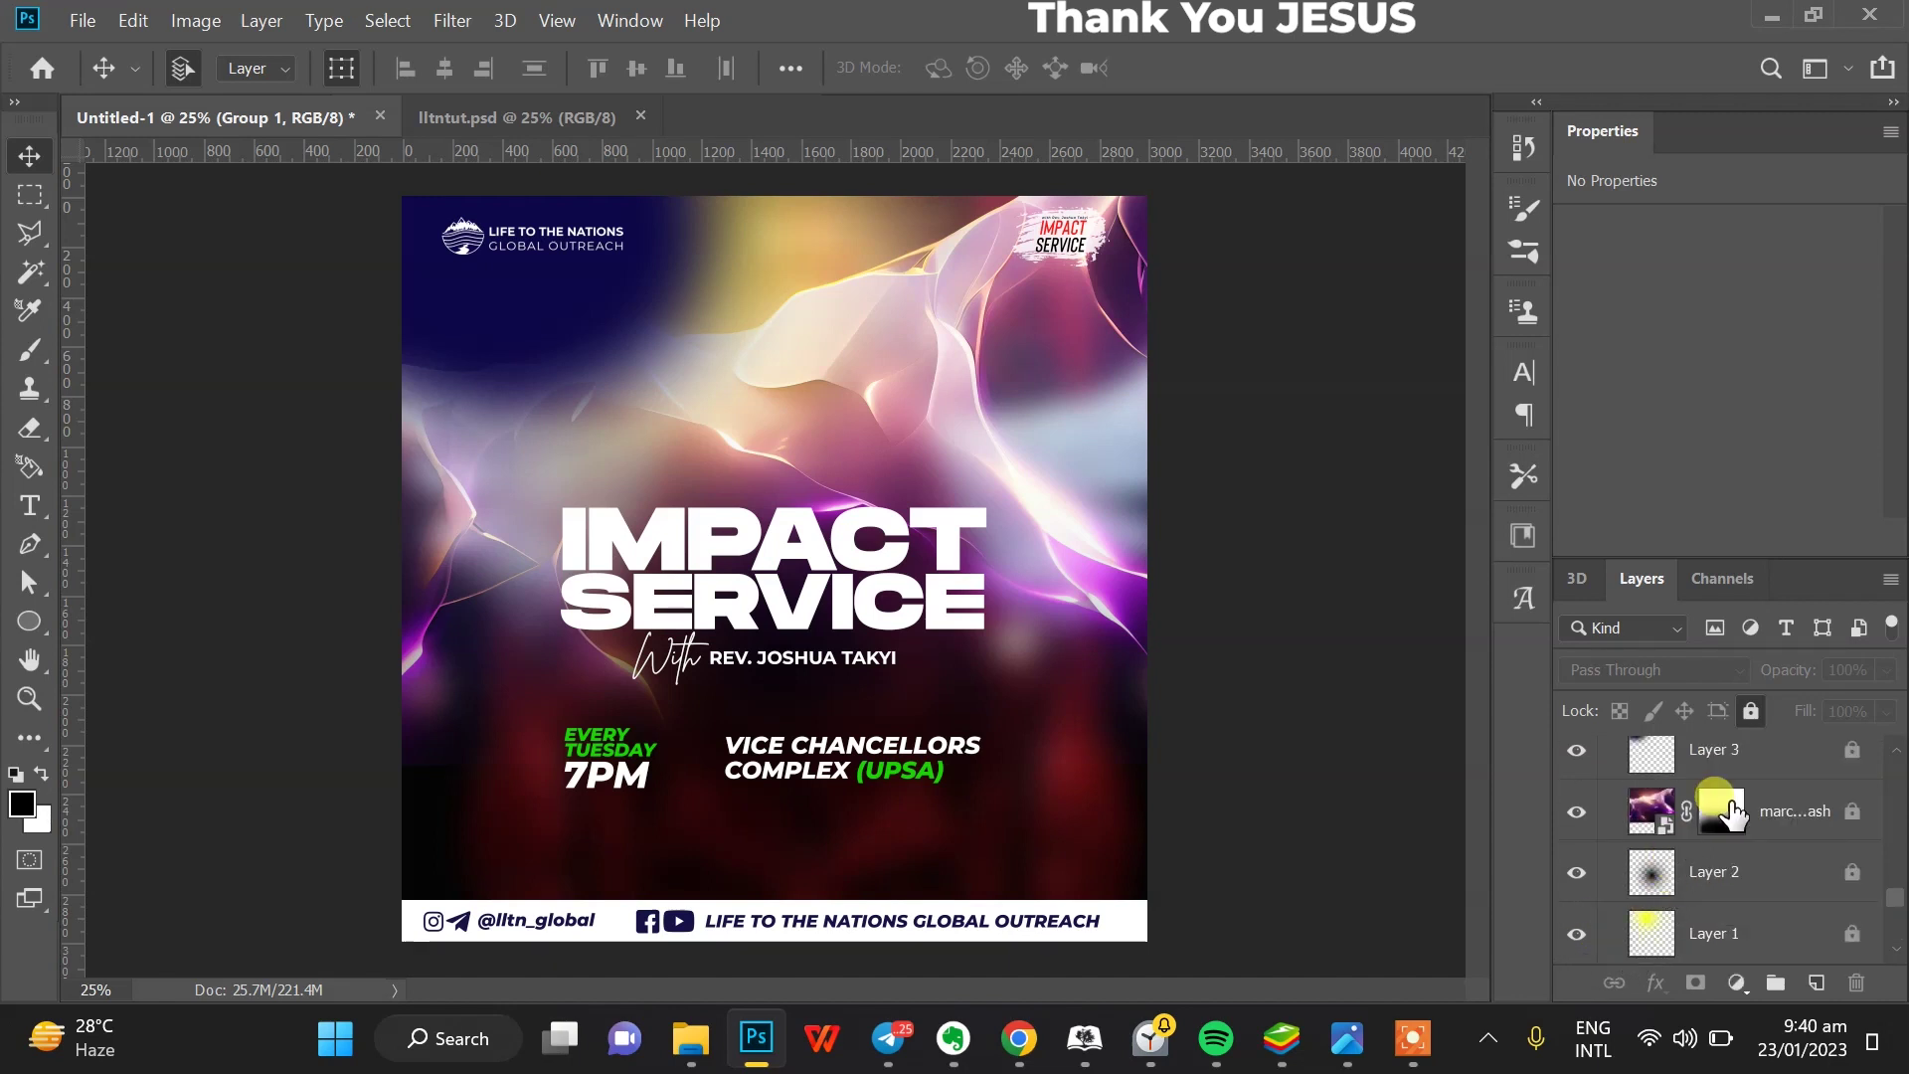
left_click_drag(1748, 771, 1680, 835)
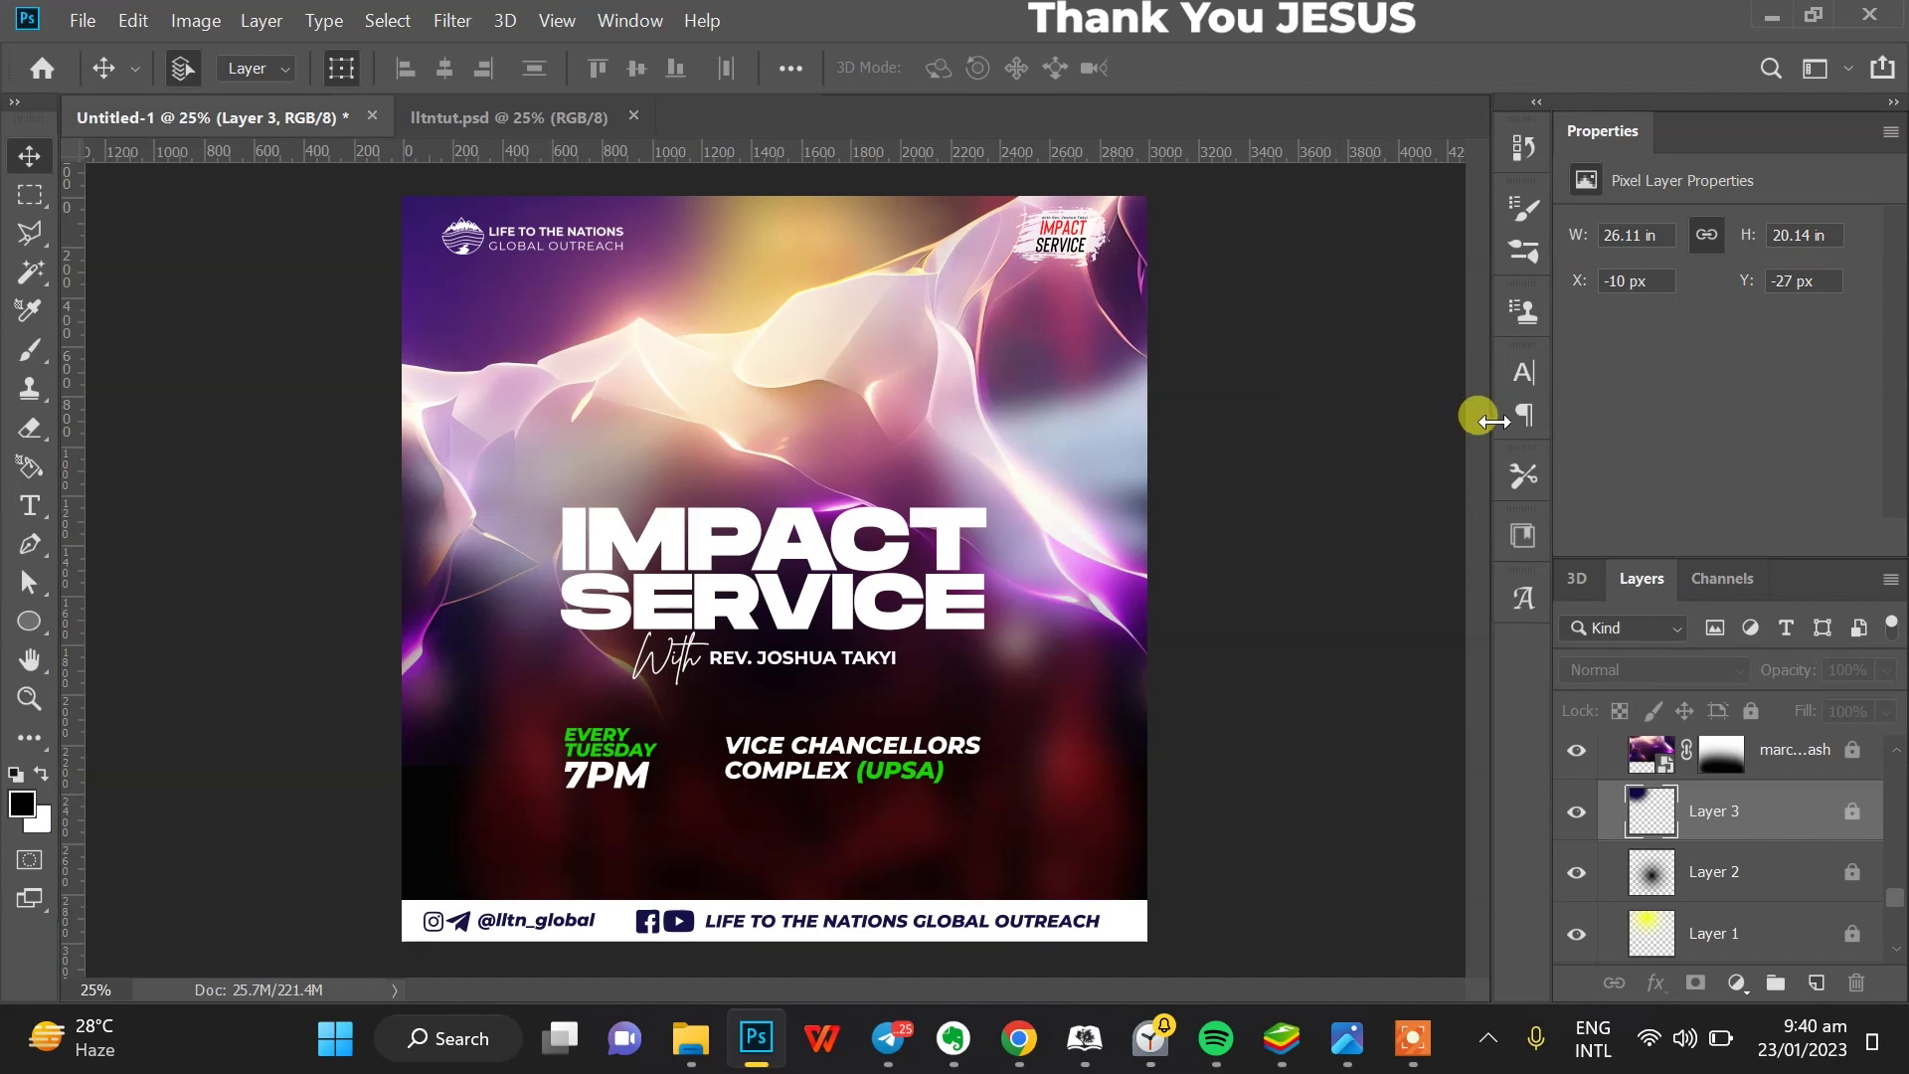
left_click(1387, 467)
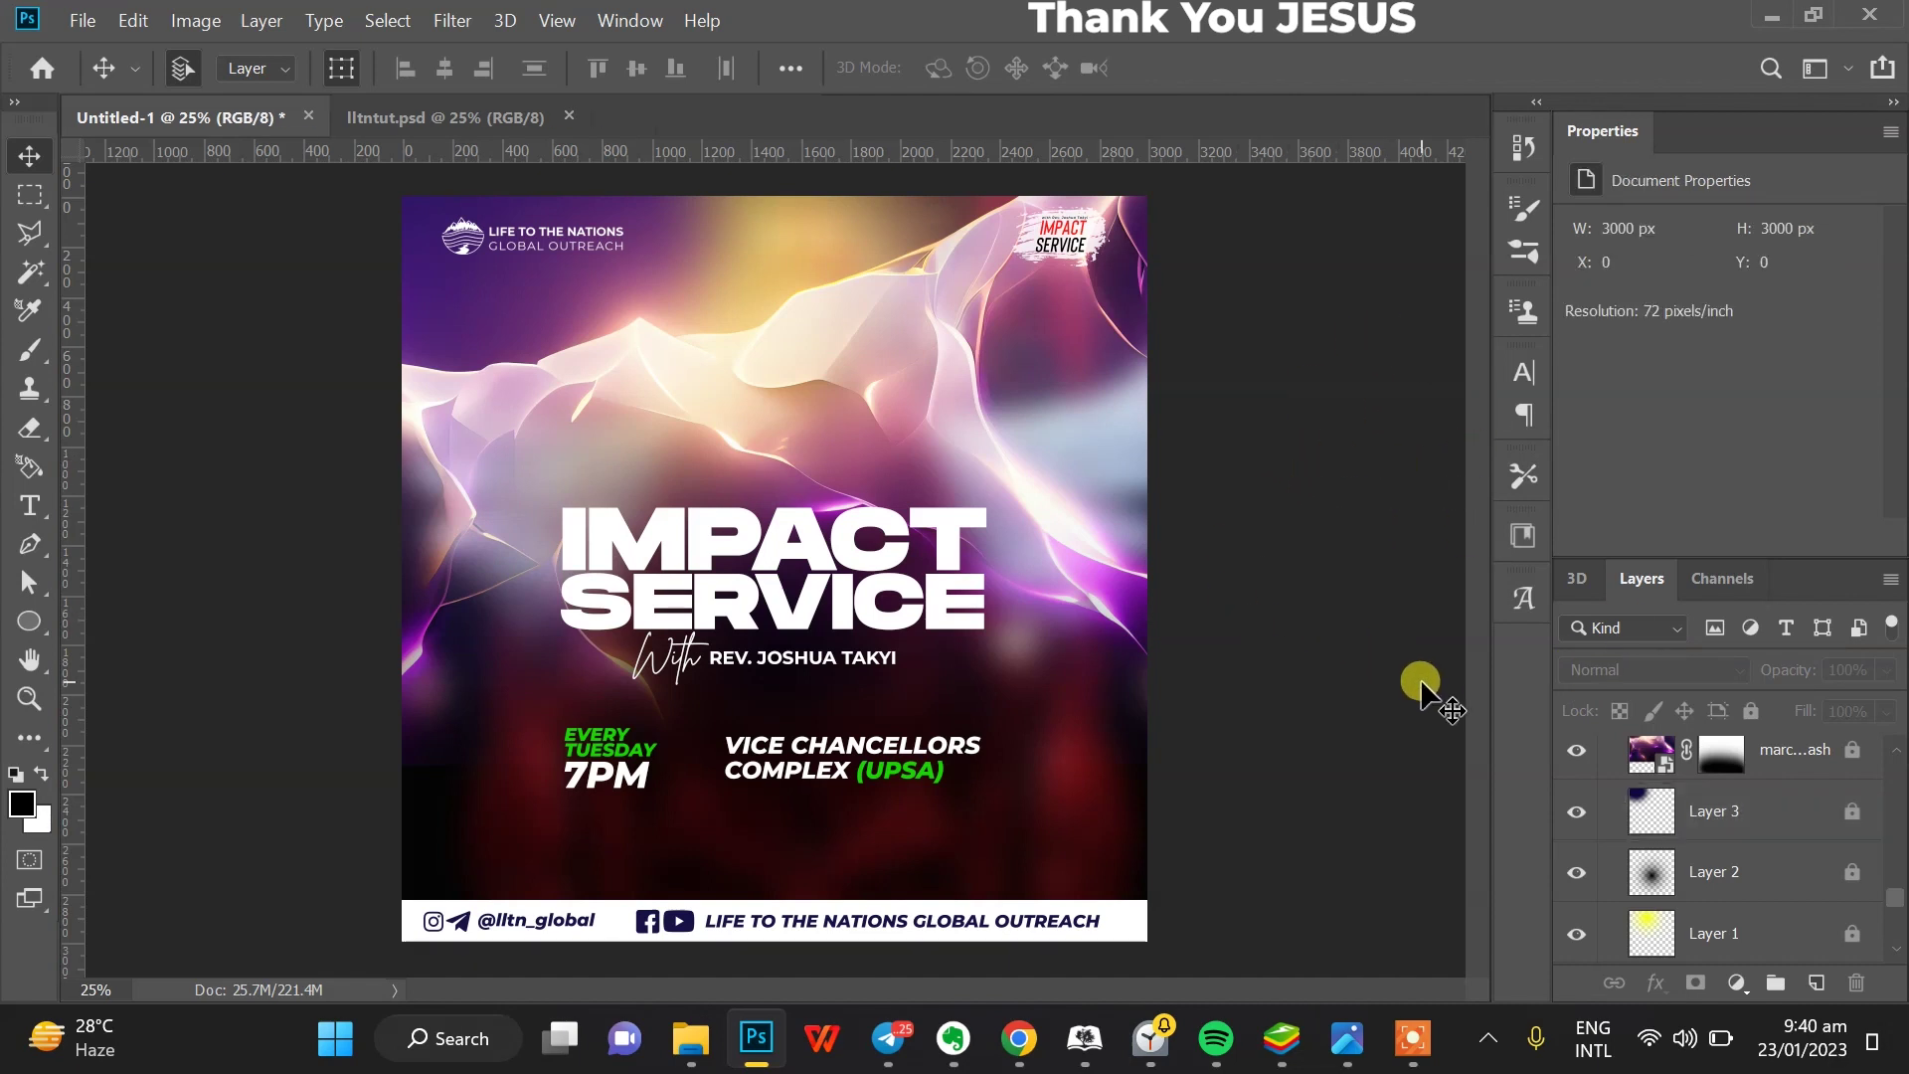
- Change the IMPACT SERVICE title's font style to Regular and shift the title a little to the right
scroll(1710, 840, "up", 1)
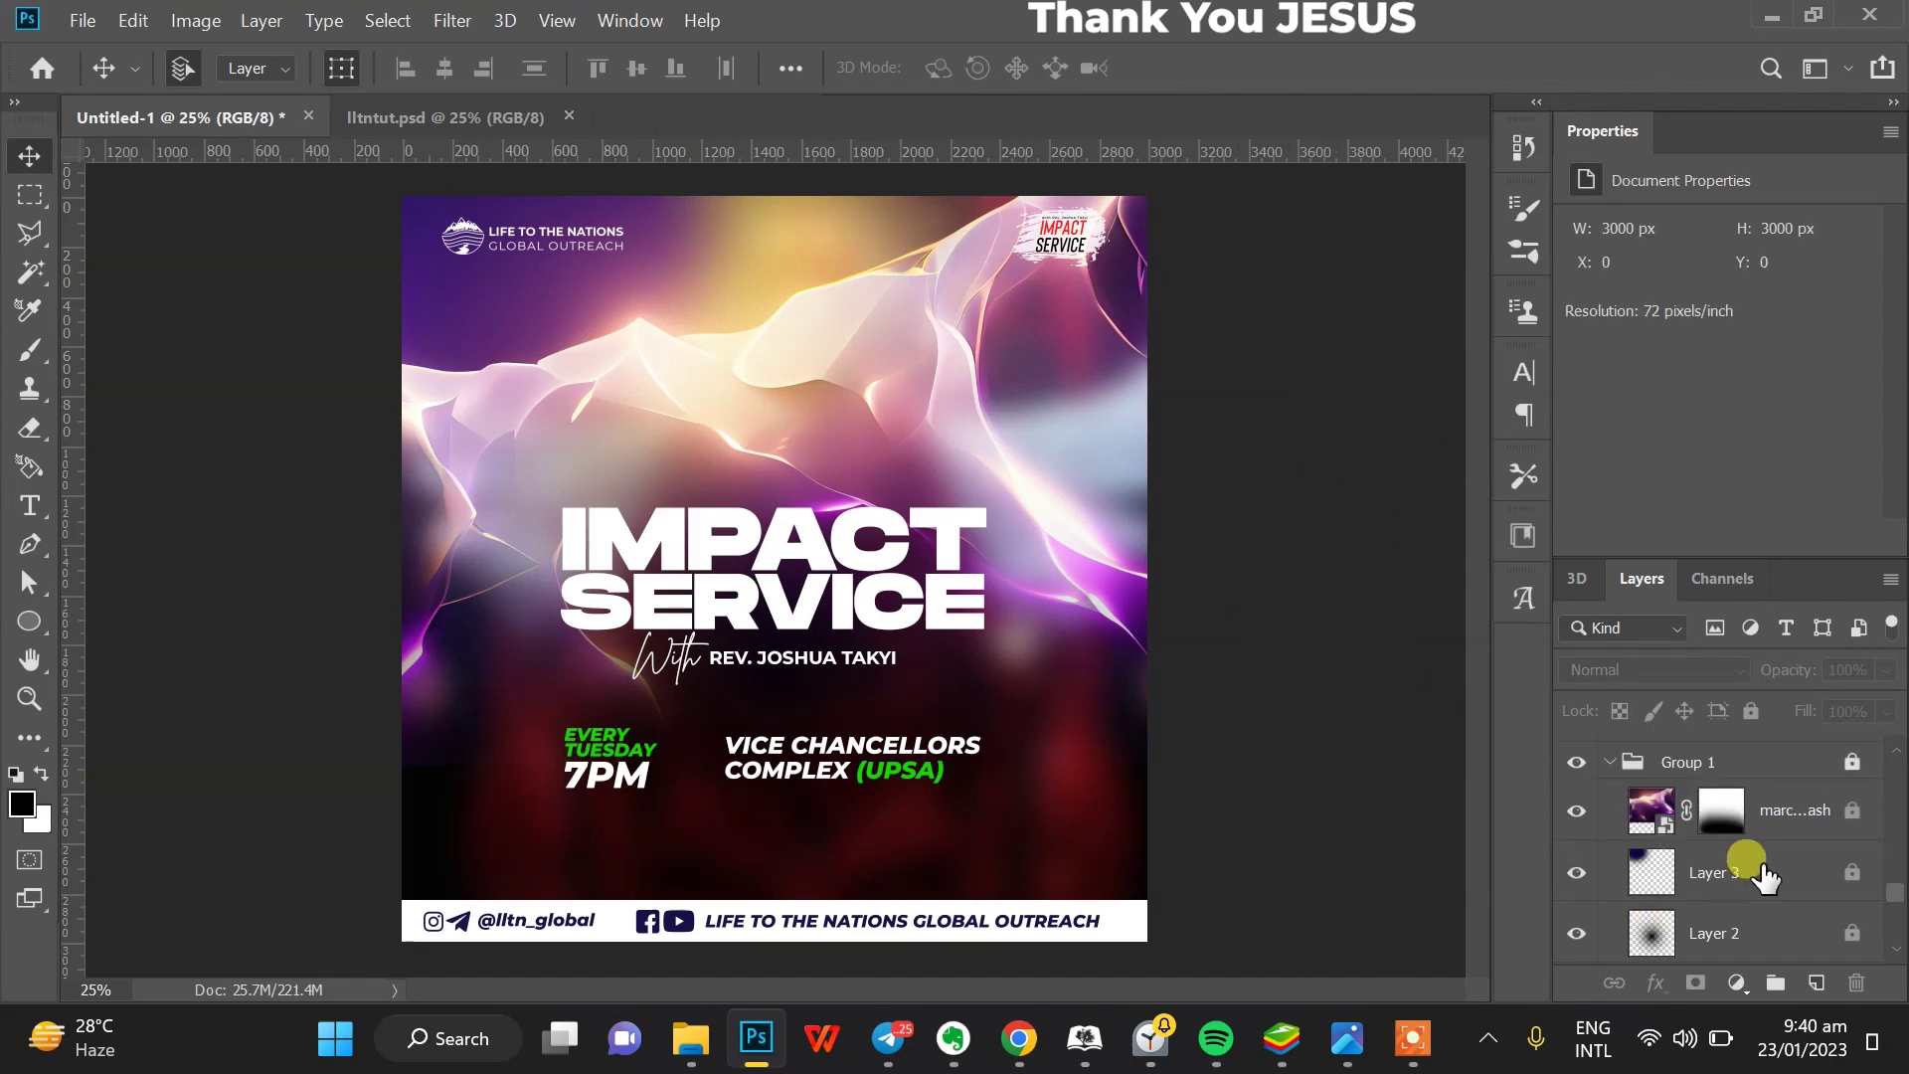
scroll(1293, 458, "down", 3)
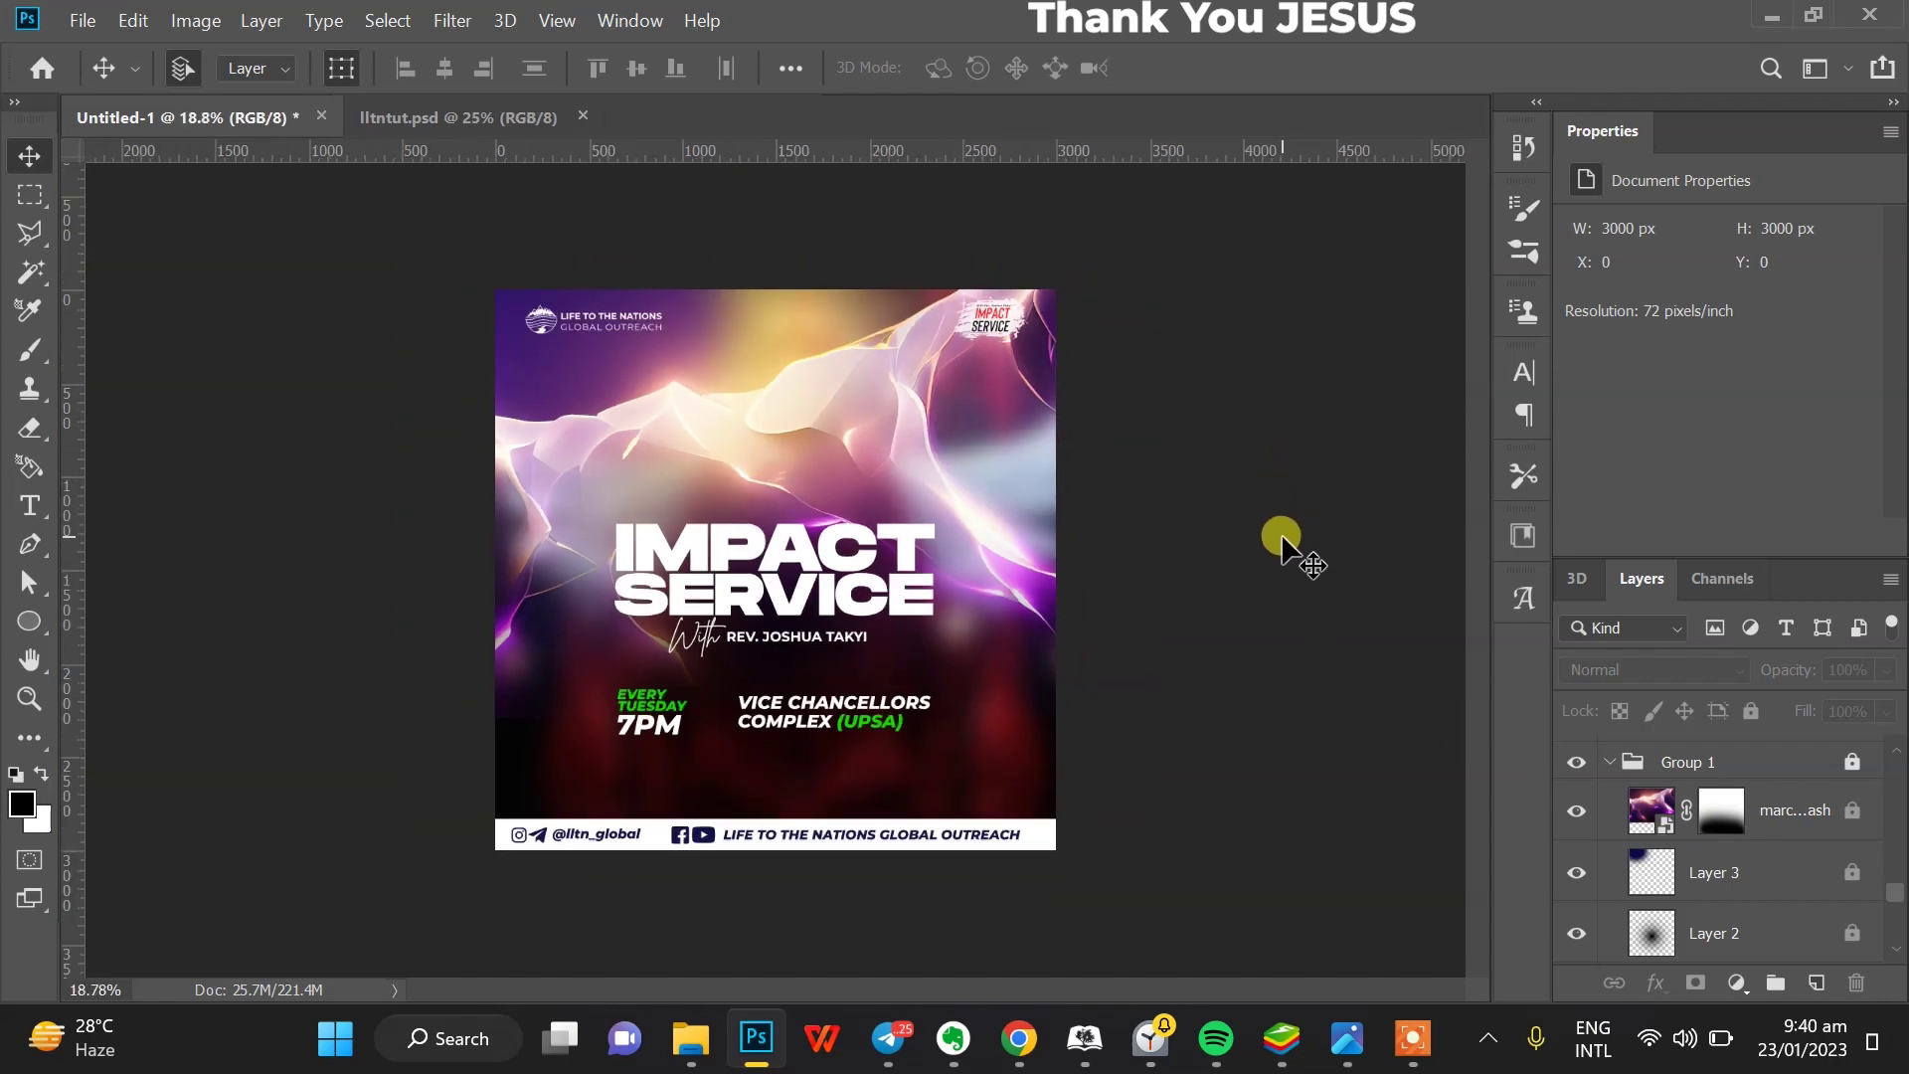
scroll(973, 535, "up", 3)
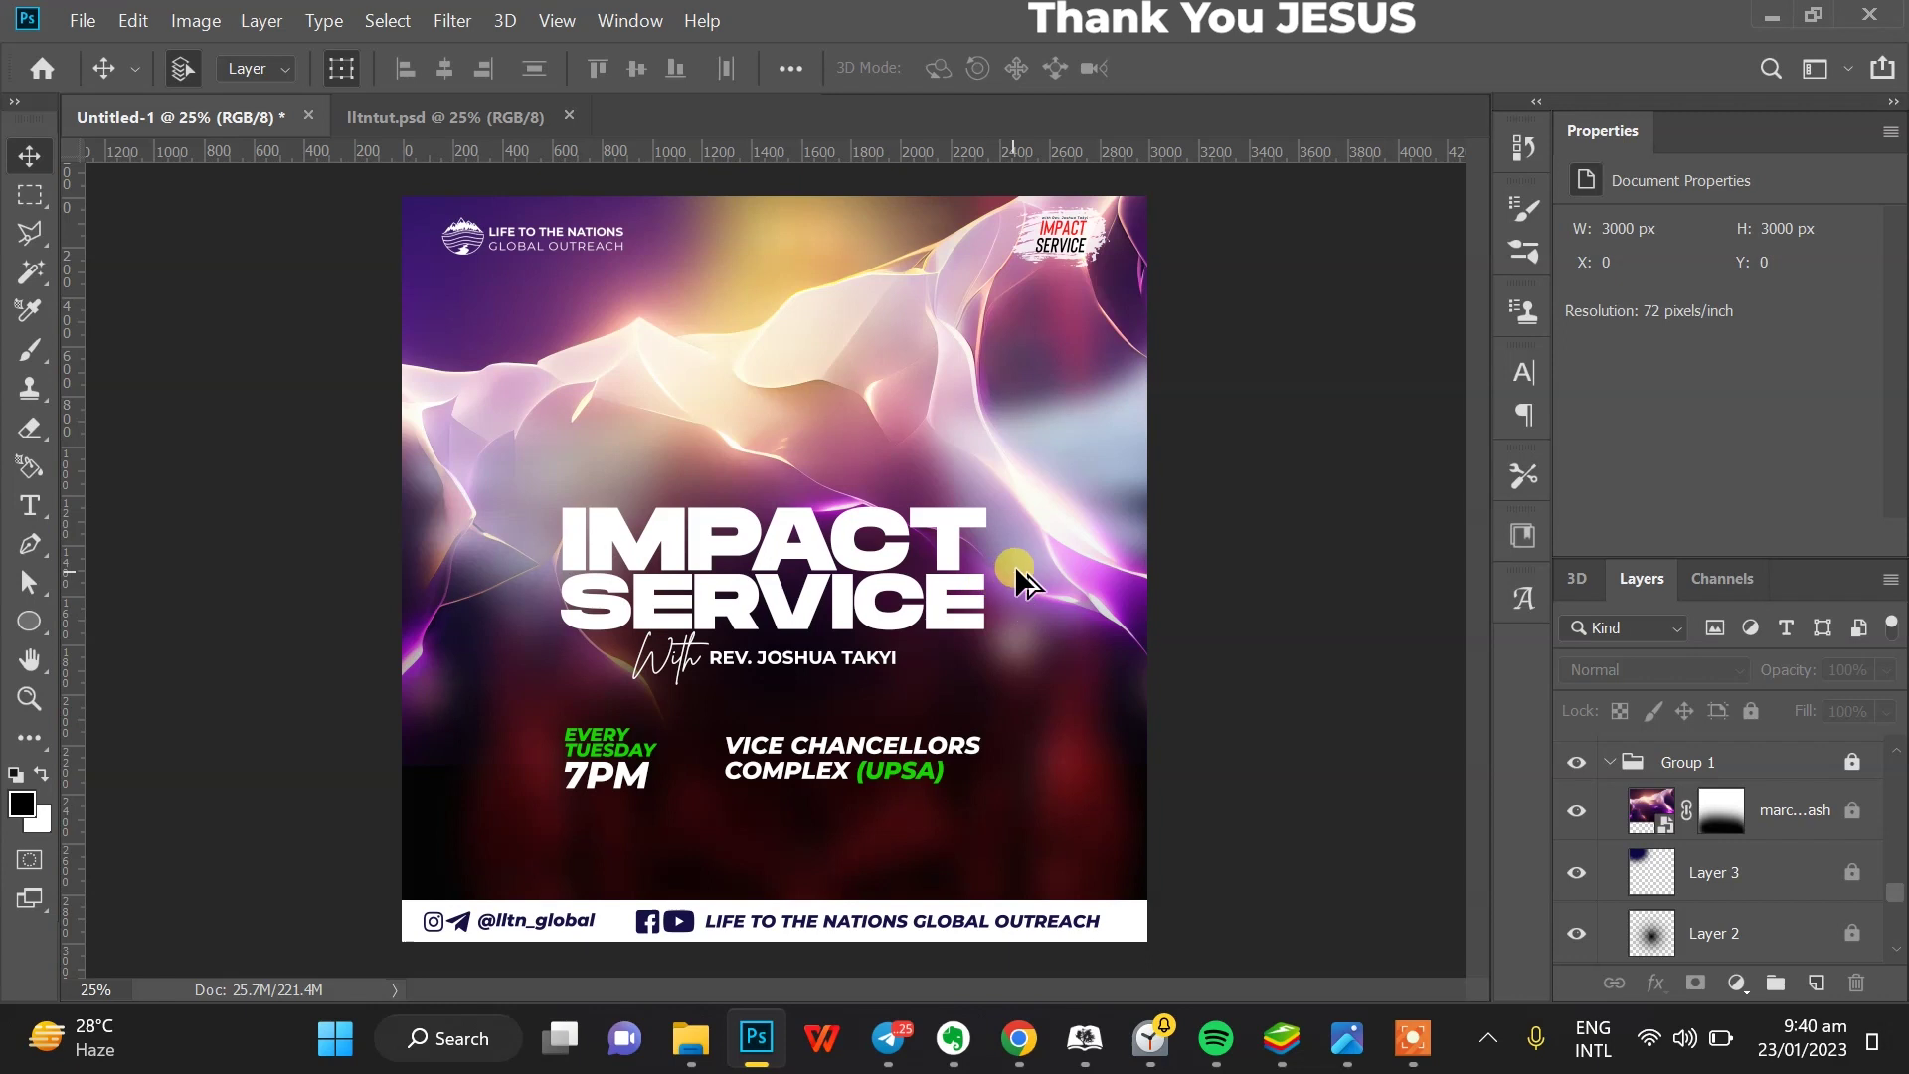
scroll(1067, 527, "up", 1)
scroll(1066, 527, "down", 2)
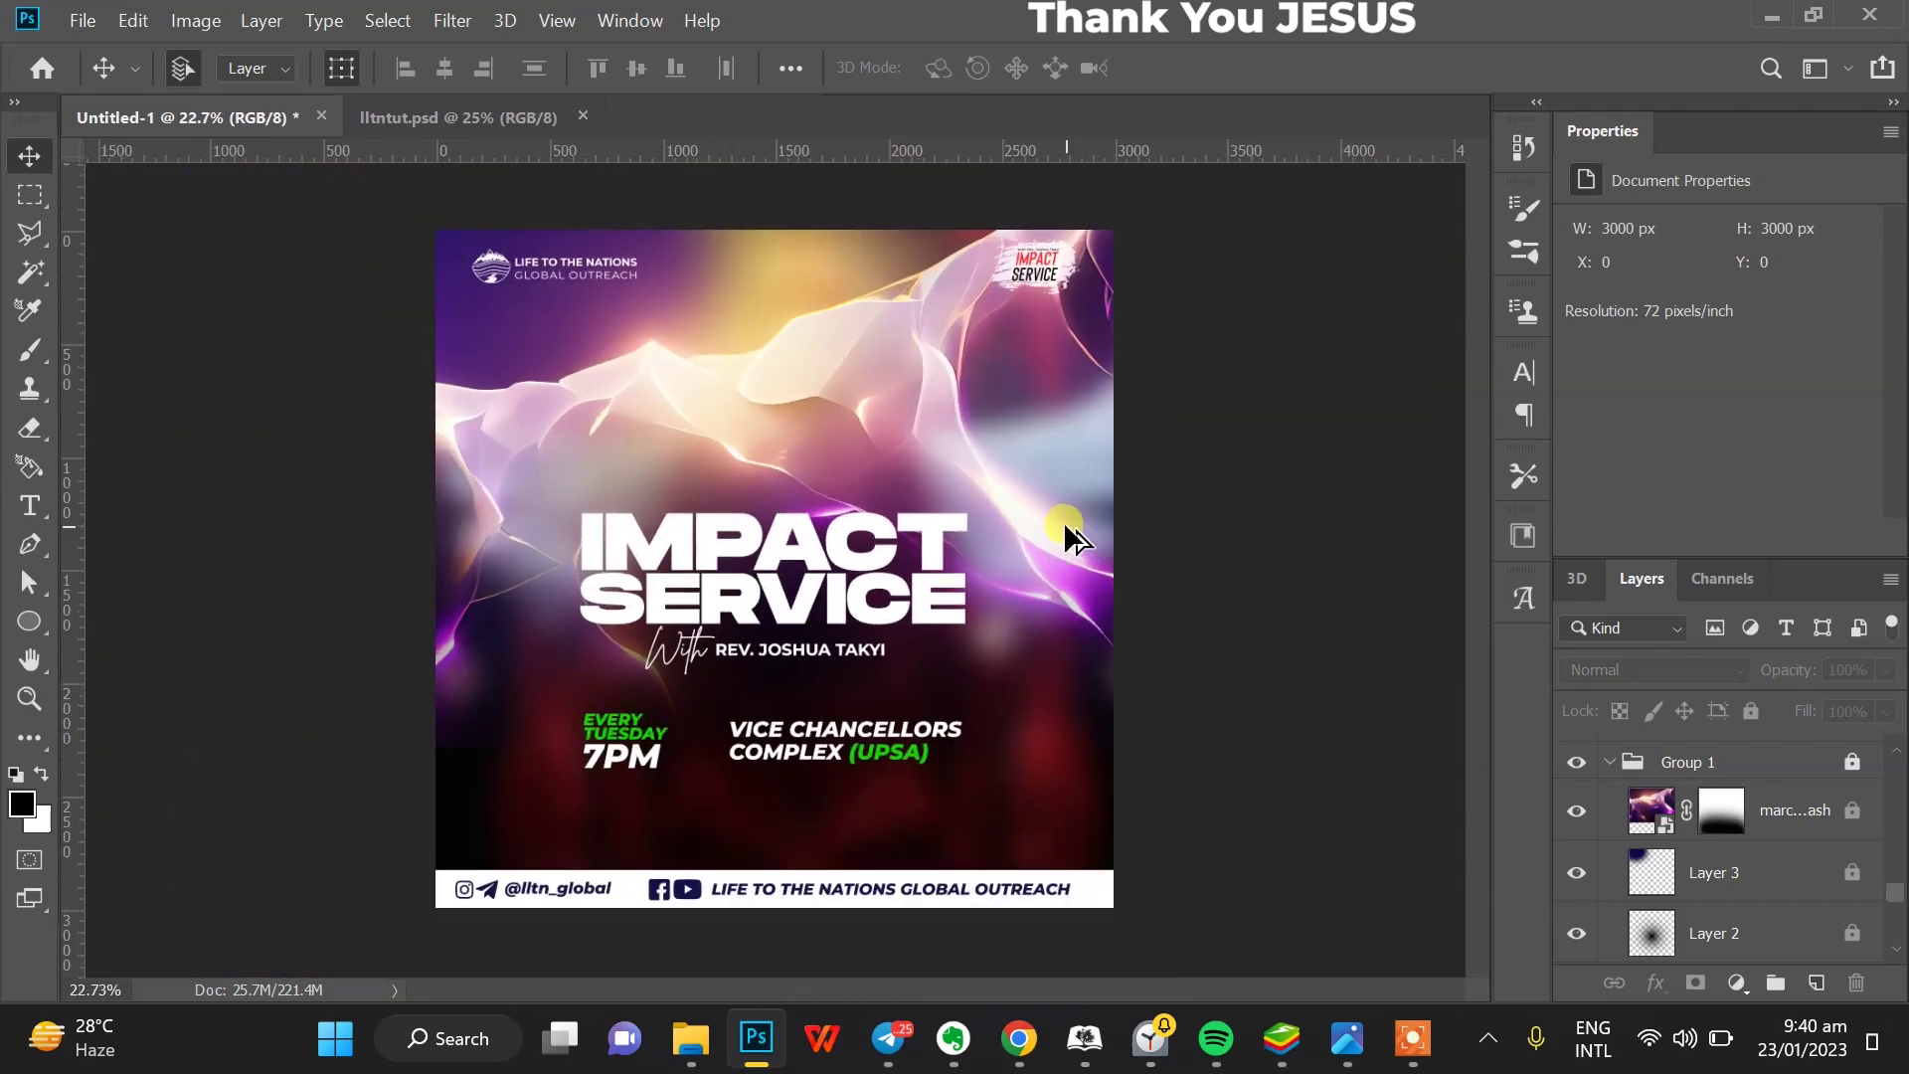
left_click_drag(1039, 464, 879, 605)
left_click(1806, 386)
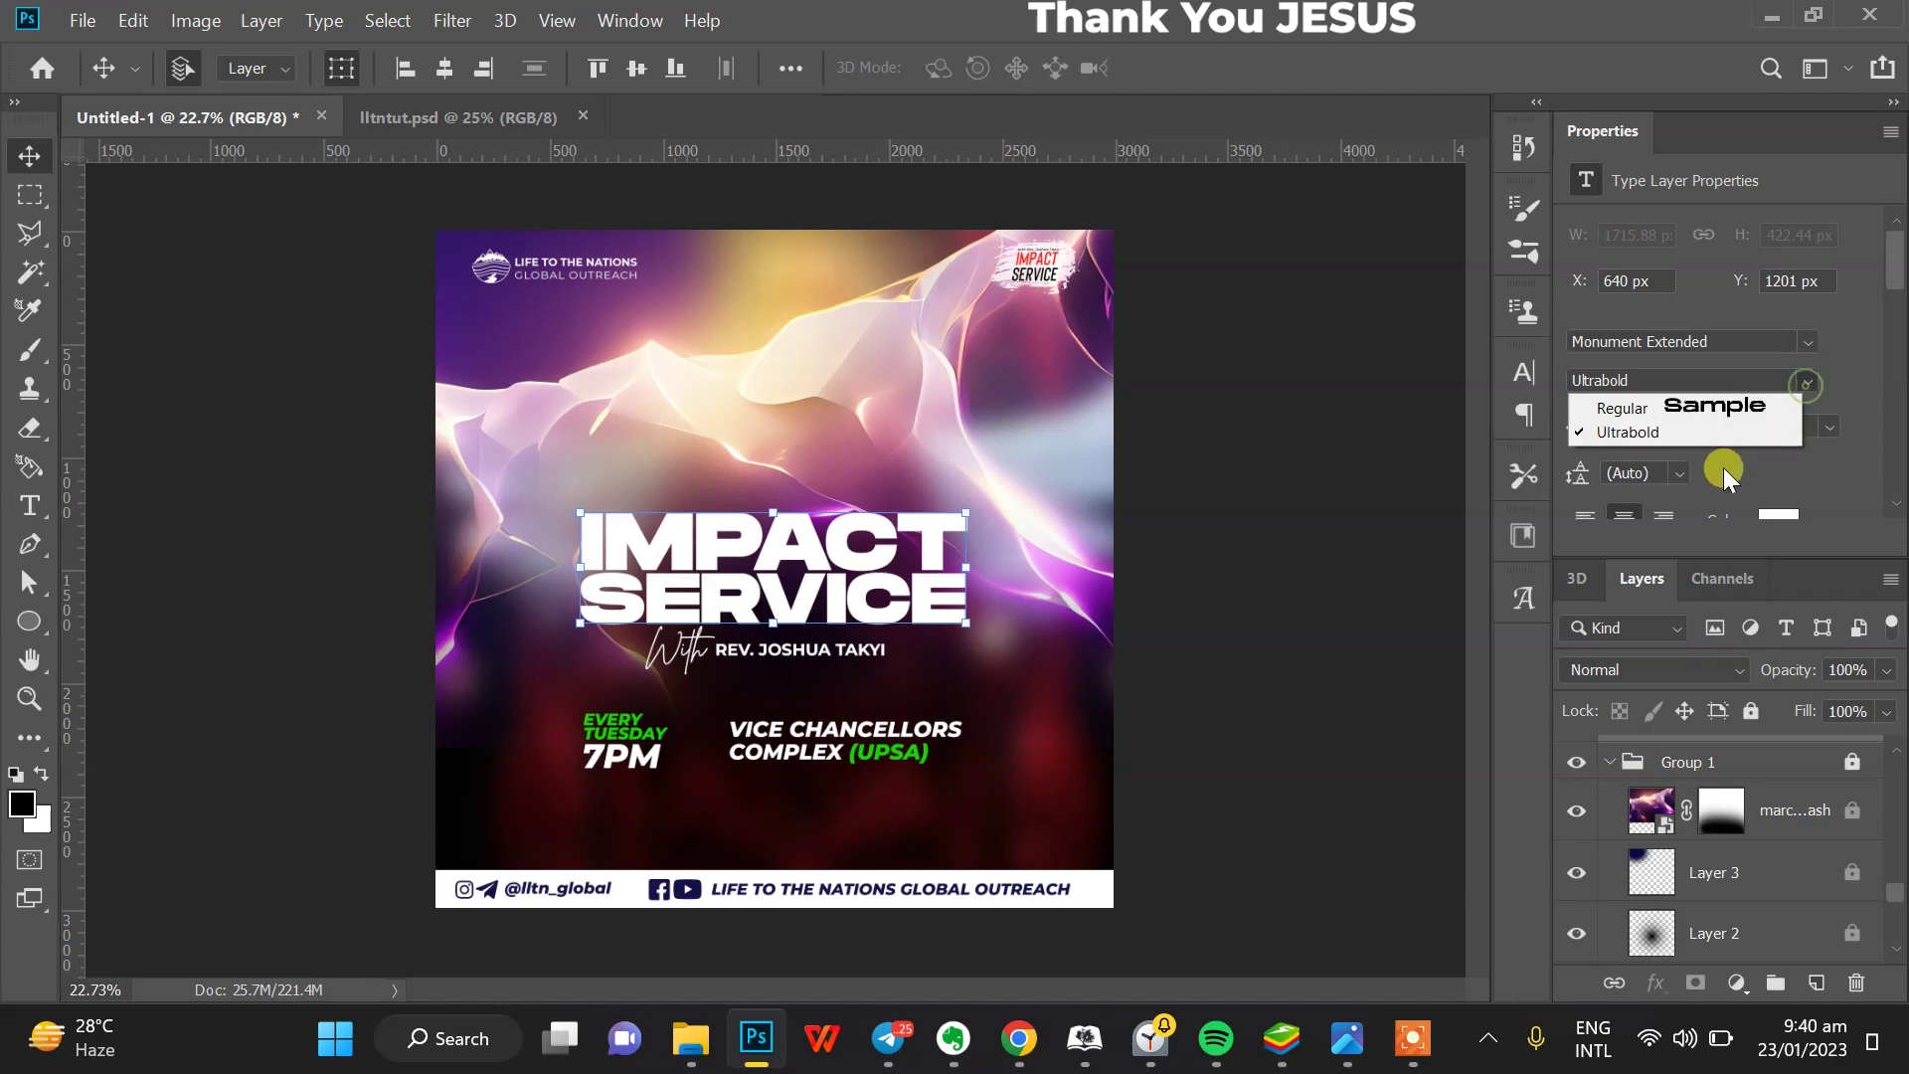
left_click(1699, 403)
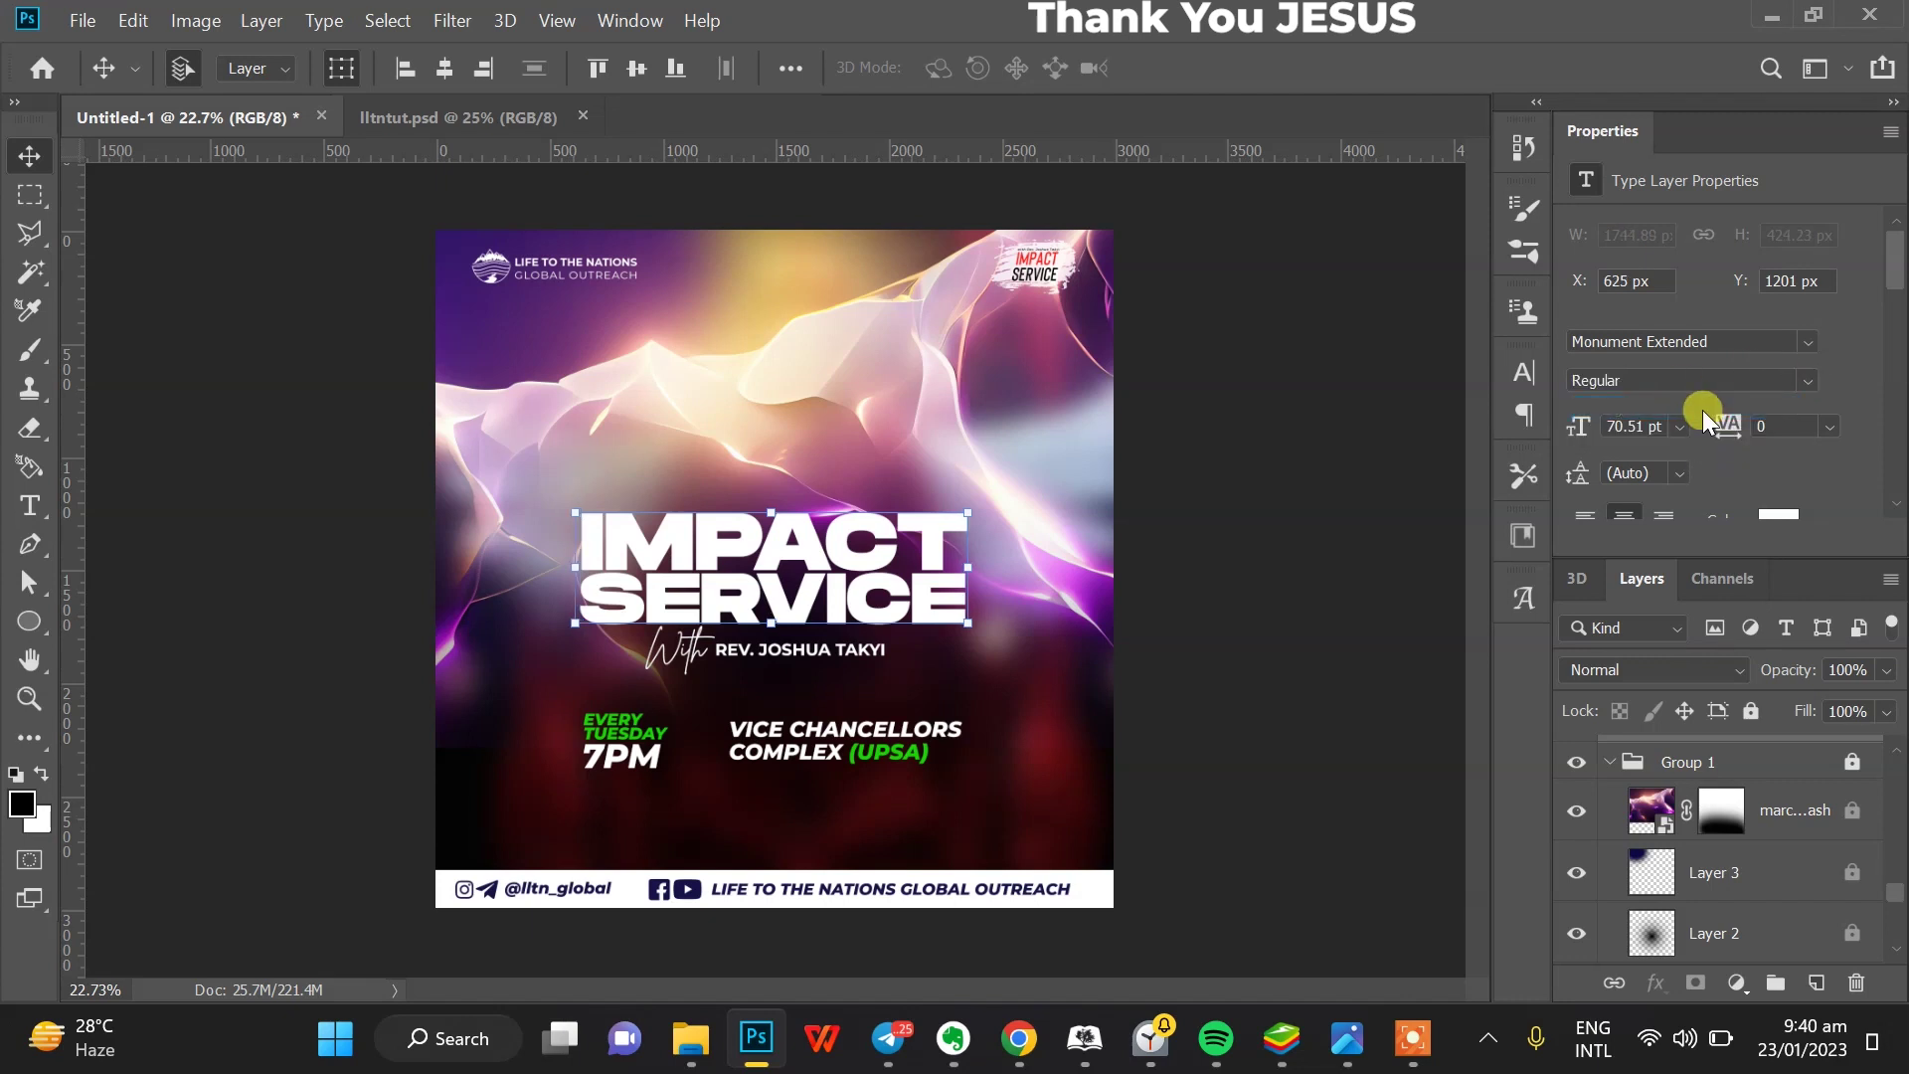
left_click(923, 537)
left_click_drag(923, 537, 893, 588)
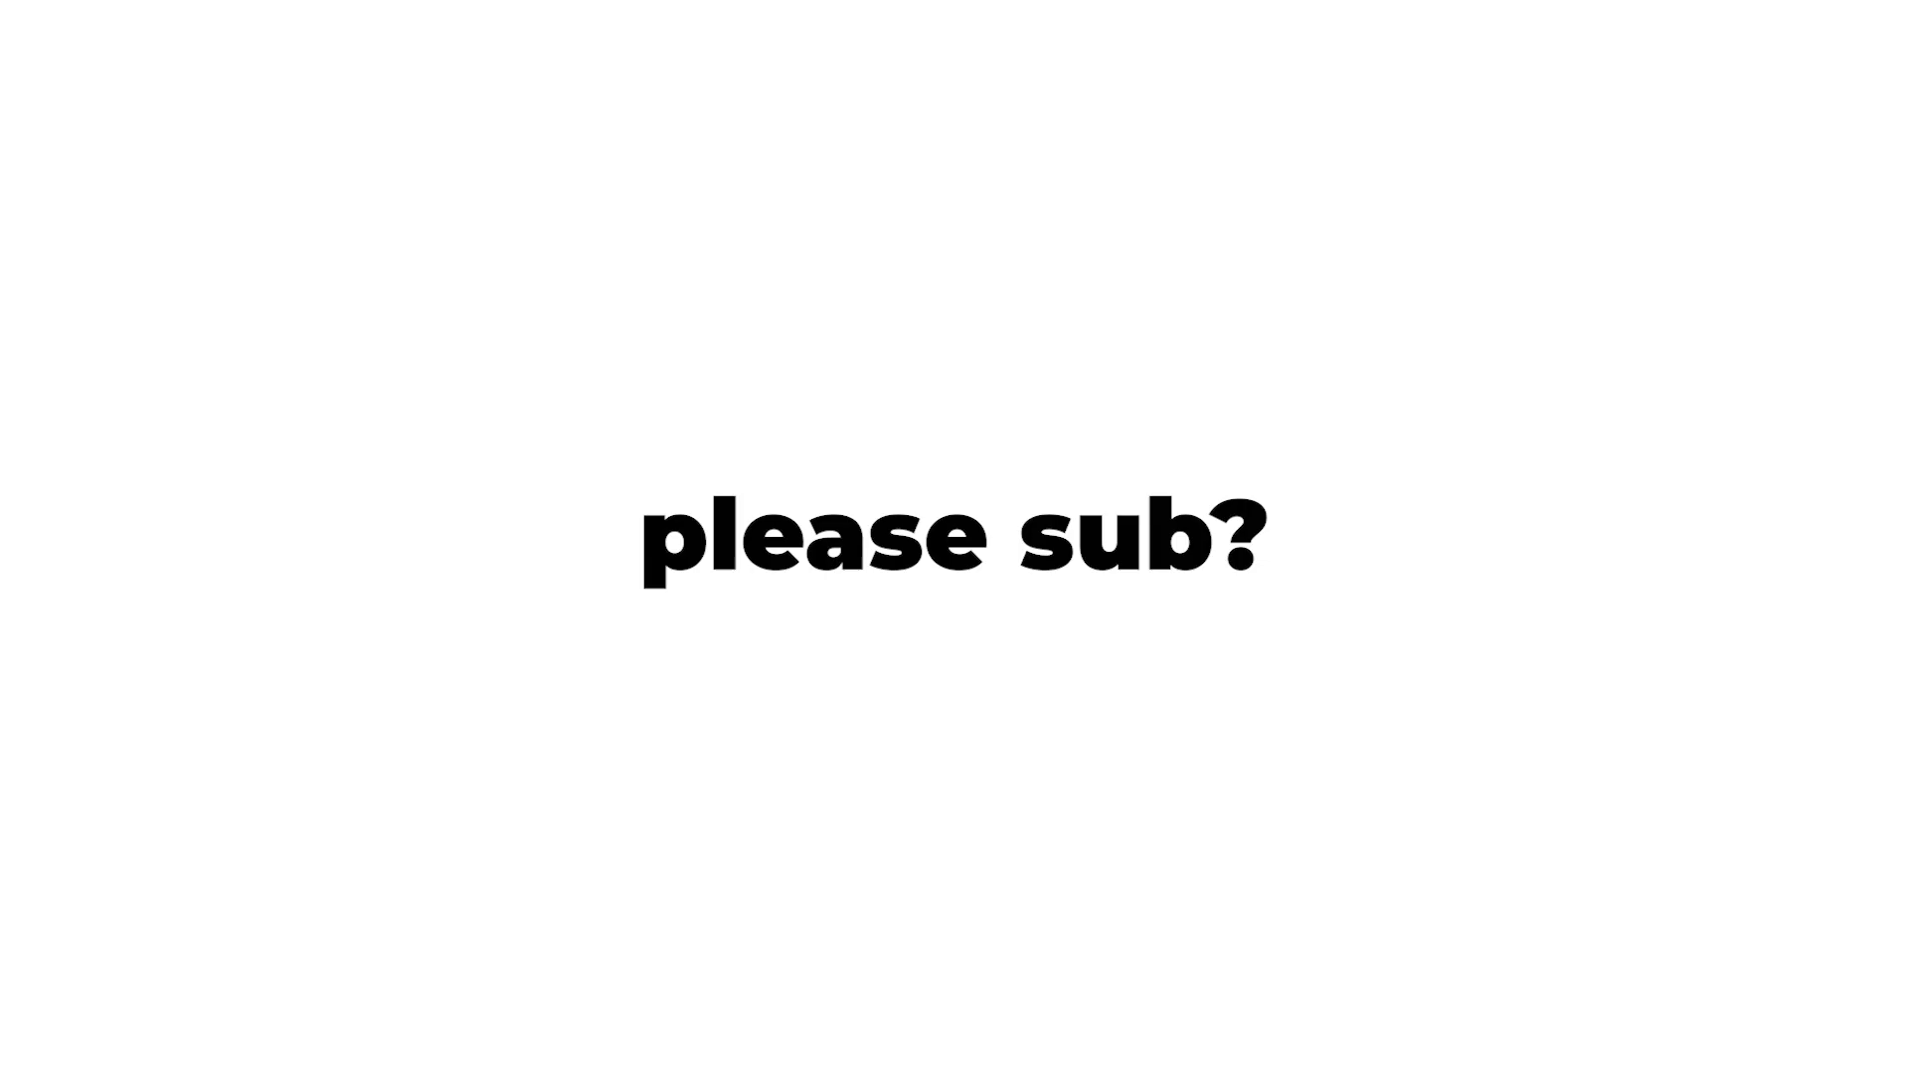